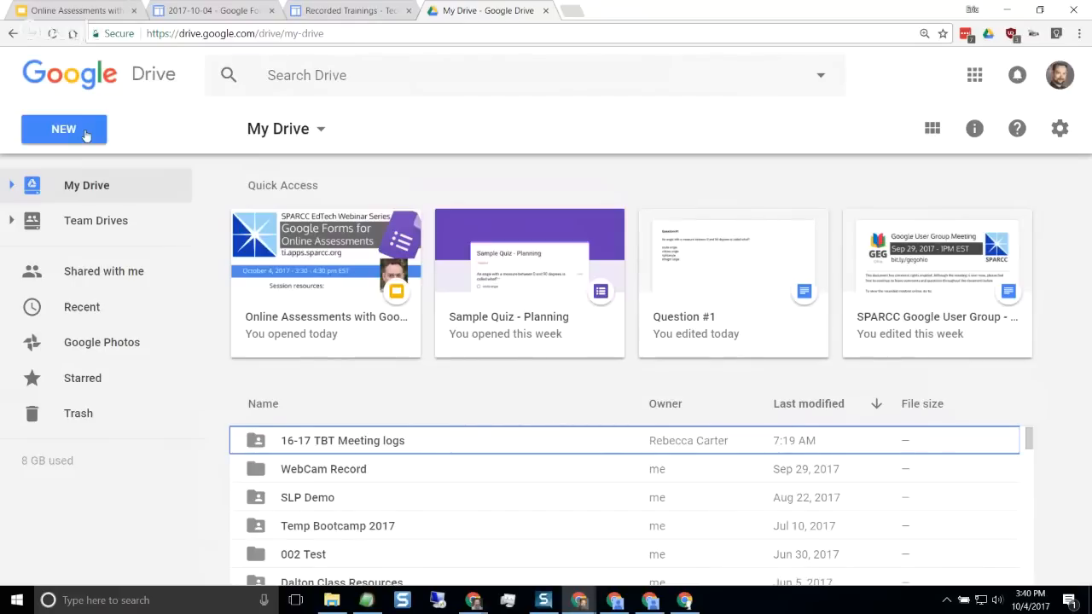
Create a new blank Google Form in My Drive
left_click(86, 136)
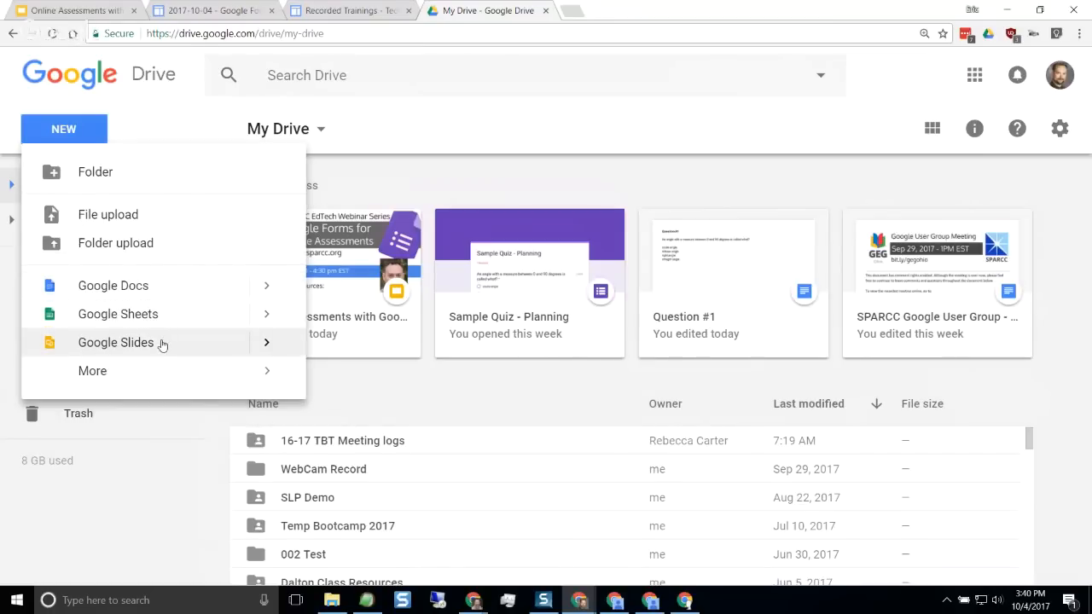
left_click(151, 385)
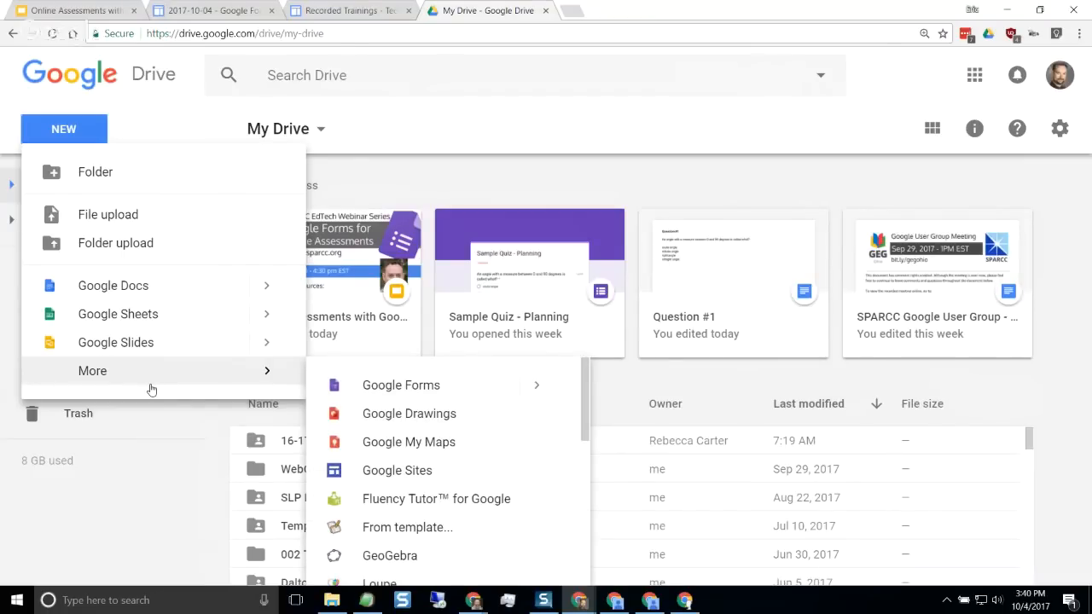
left_click(408, 394)
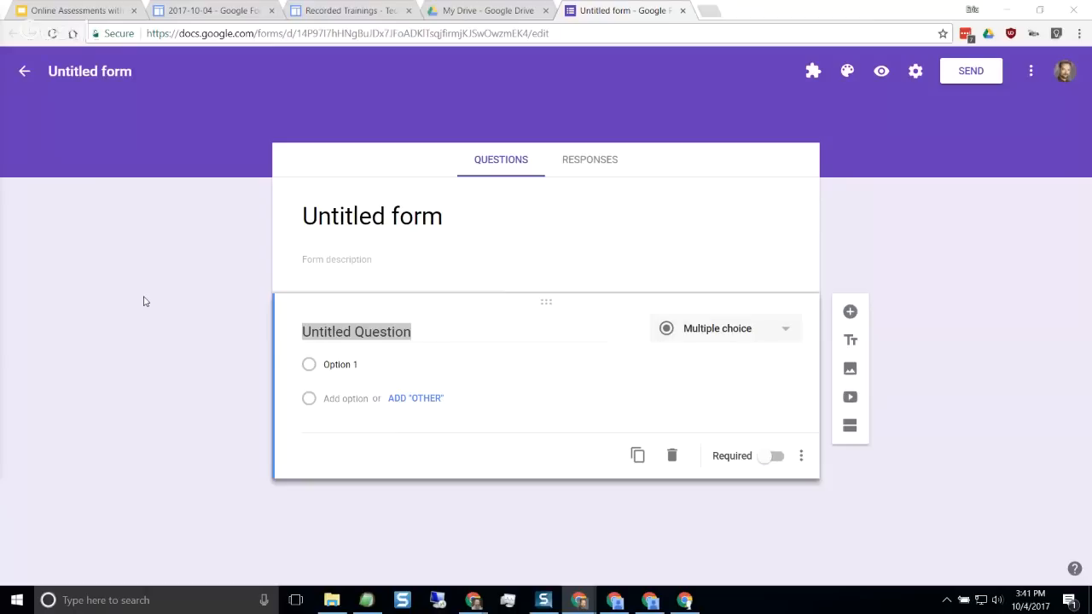
Replace the form's heading with the title "Sample Quiz - Webinar"
left_click(182, 258)
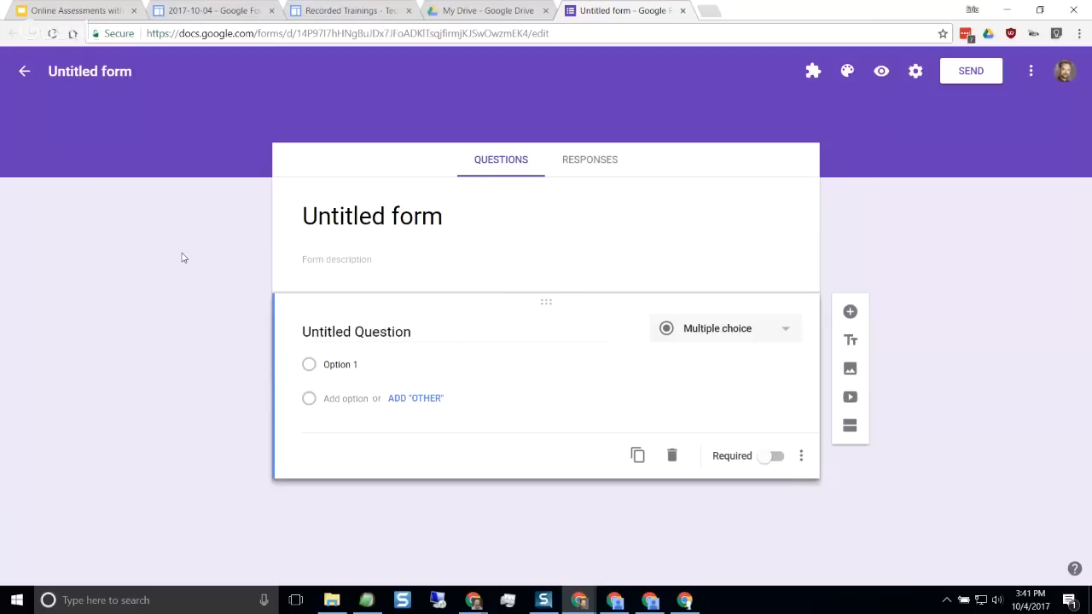
key("ctrl+plus")
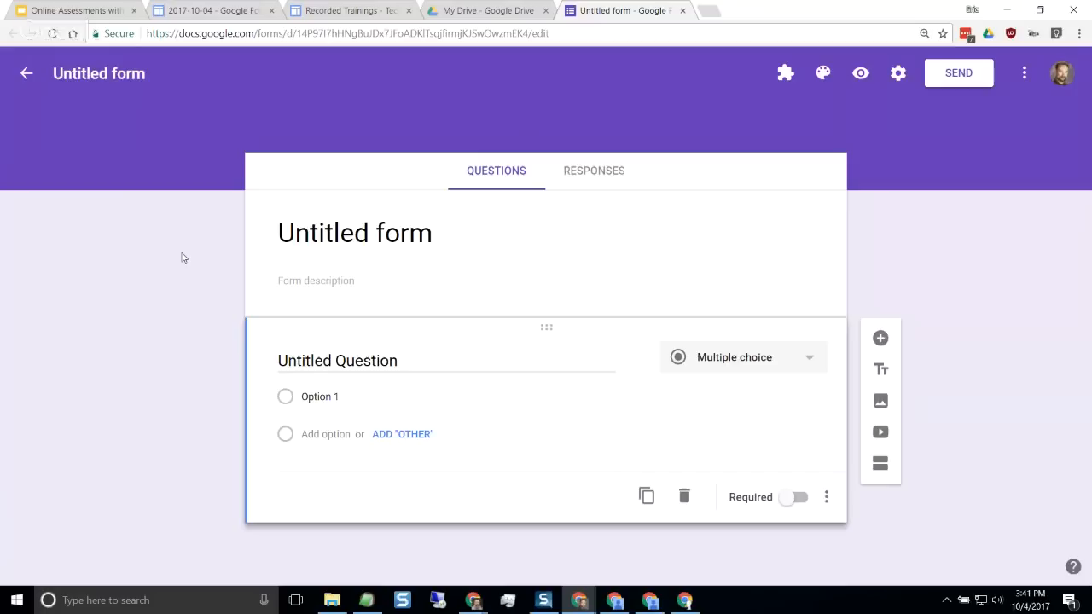
key("ctrl+plus")
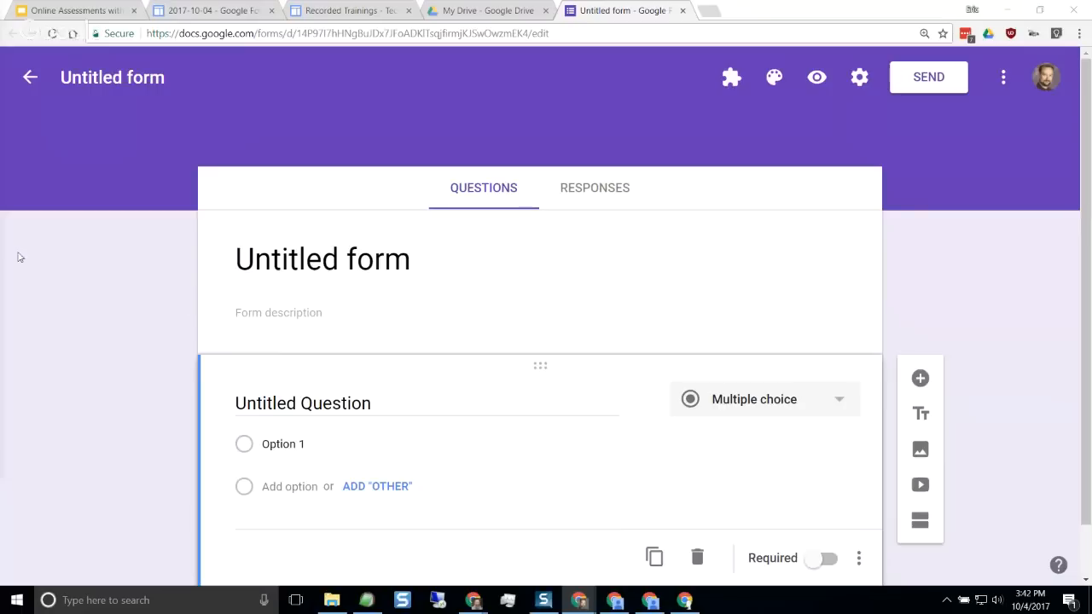
left_click(322, 269)
type("Sample Quiz - Webinar")
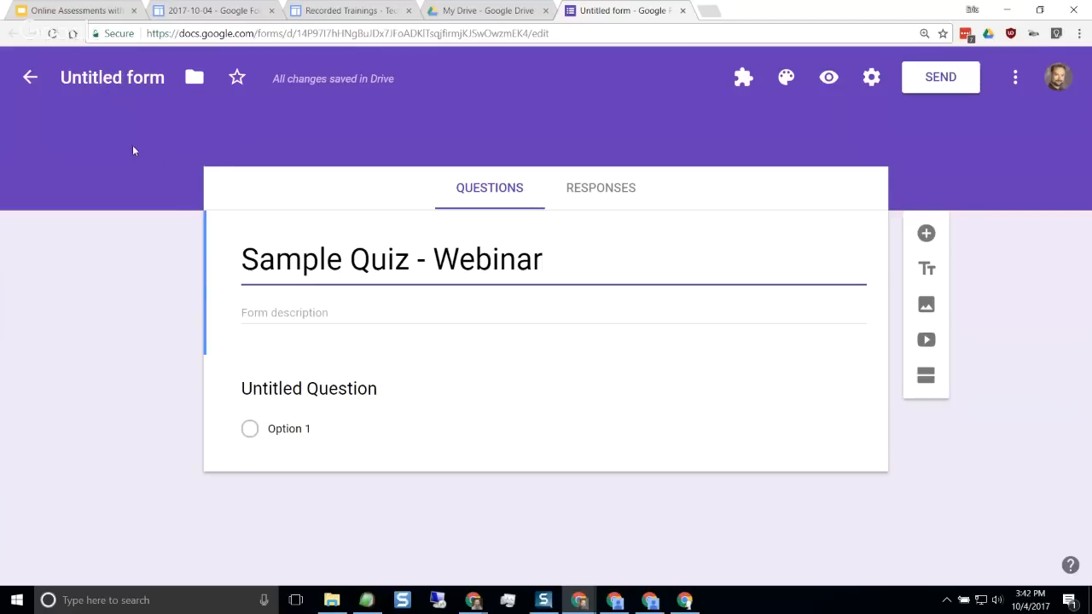
Name the form file "Sample Quiz - Webinar" to match the form's title
left_click(318, 258)
left_click(106, 79)
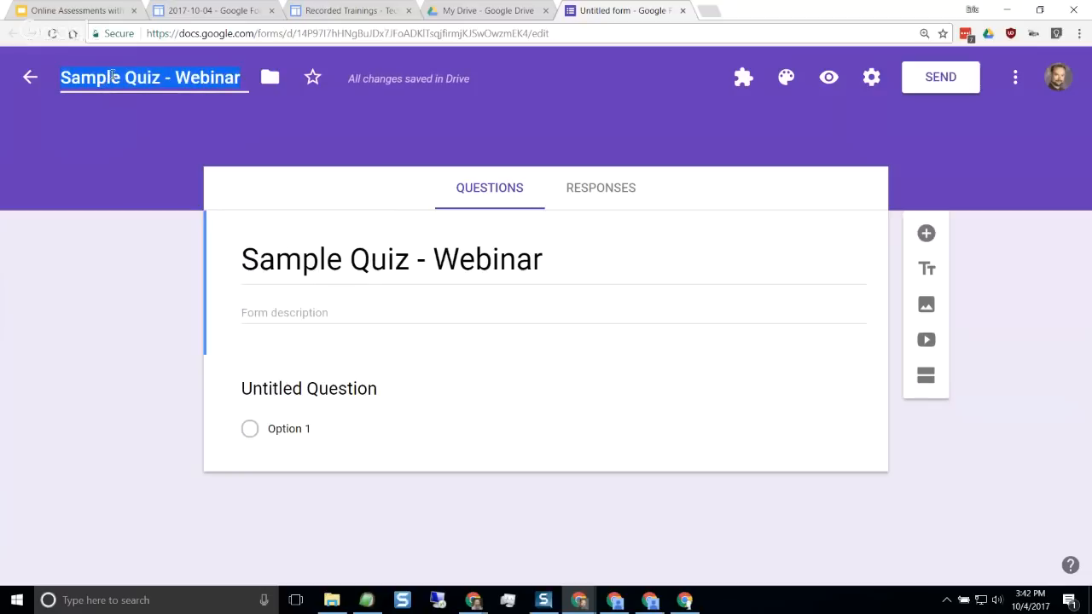
left_click(112, 76)
left_click(152, 79)
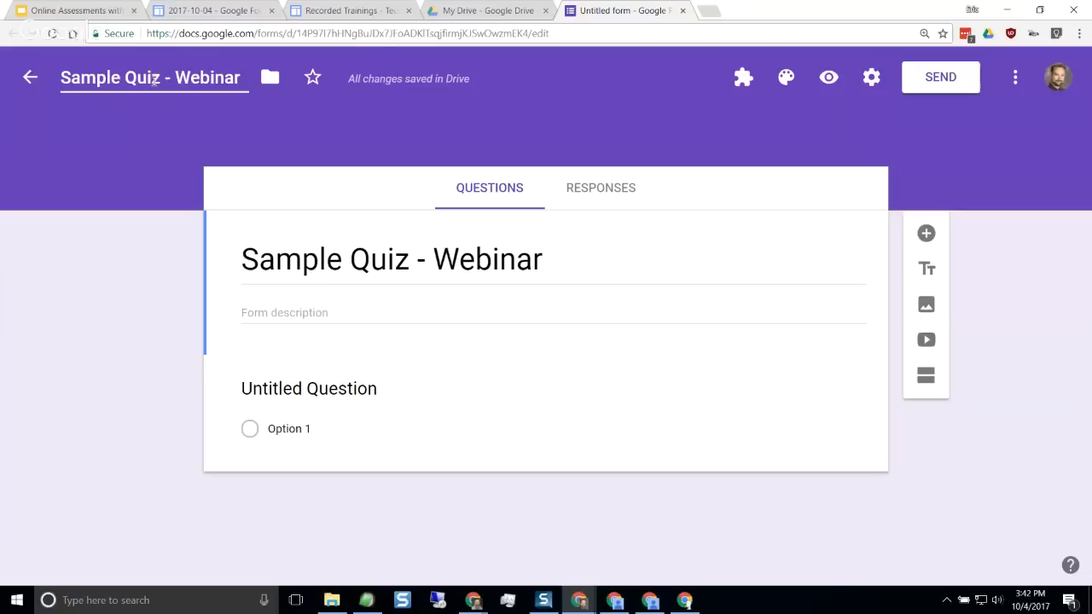
left_click(405, 264)
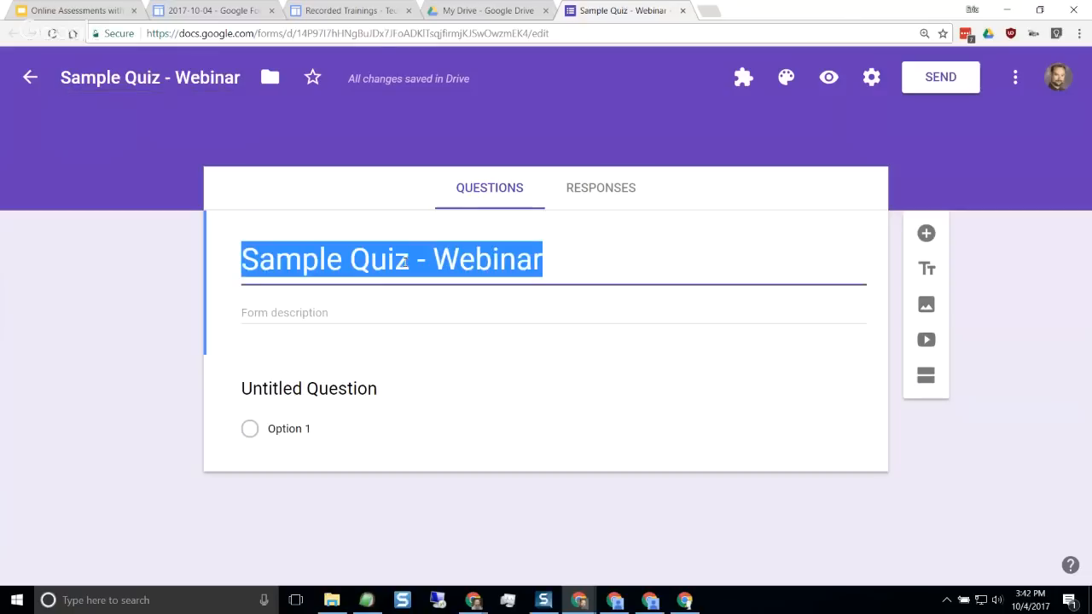
left_click(404, 261)
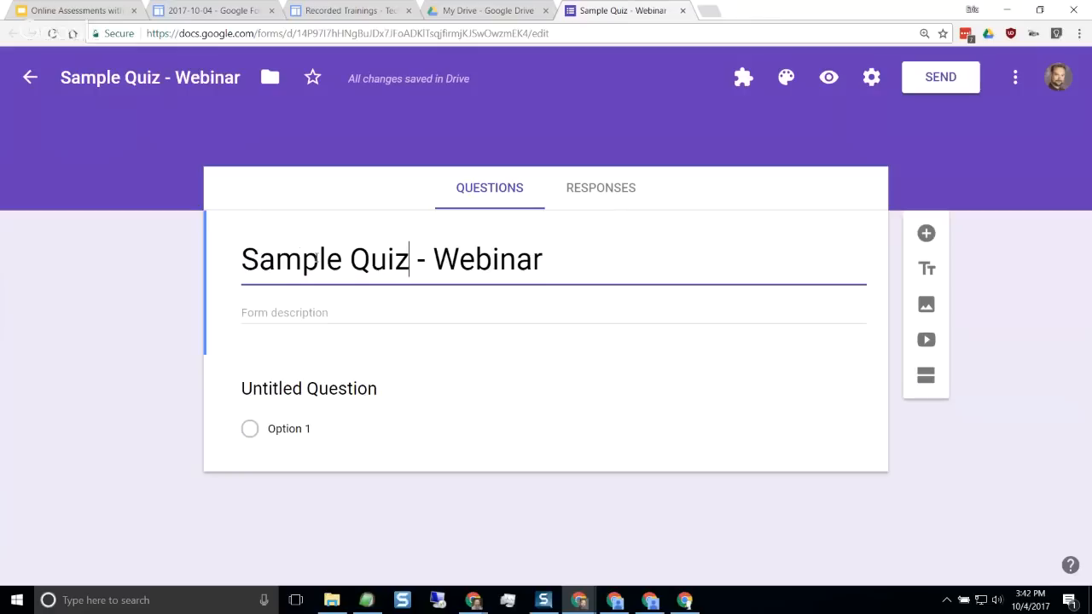
left_click(316, 313)
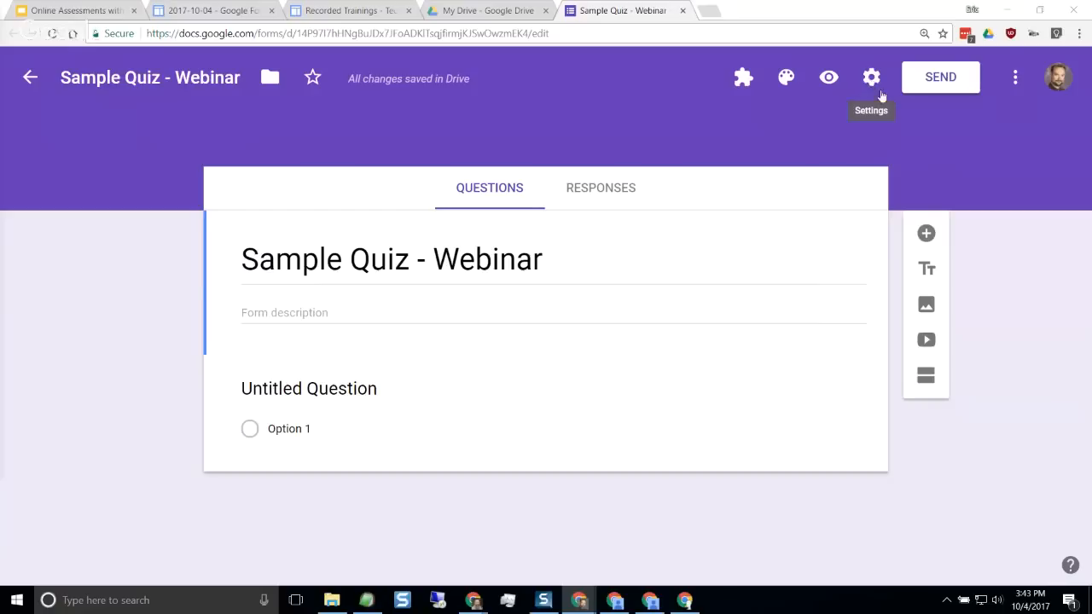
Enable collecting respondents' email addresses in the form's general settings
left_click(871, 80)
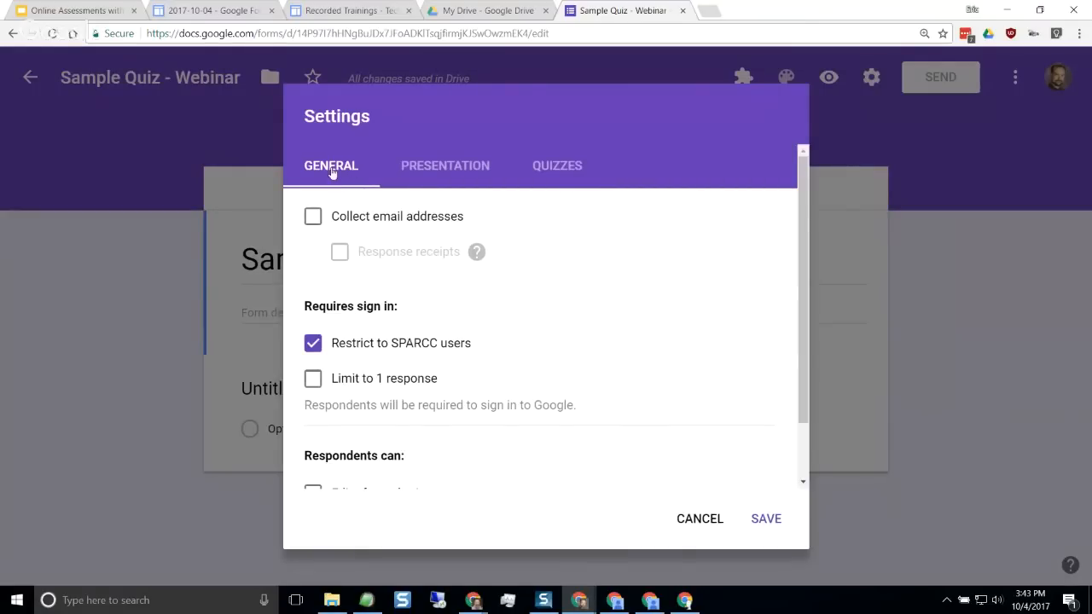
left_click(449, 183)
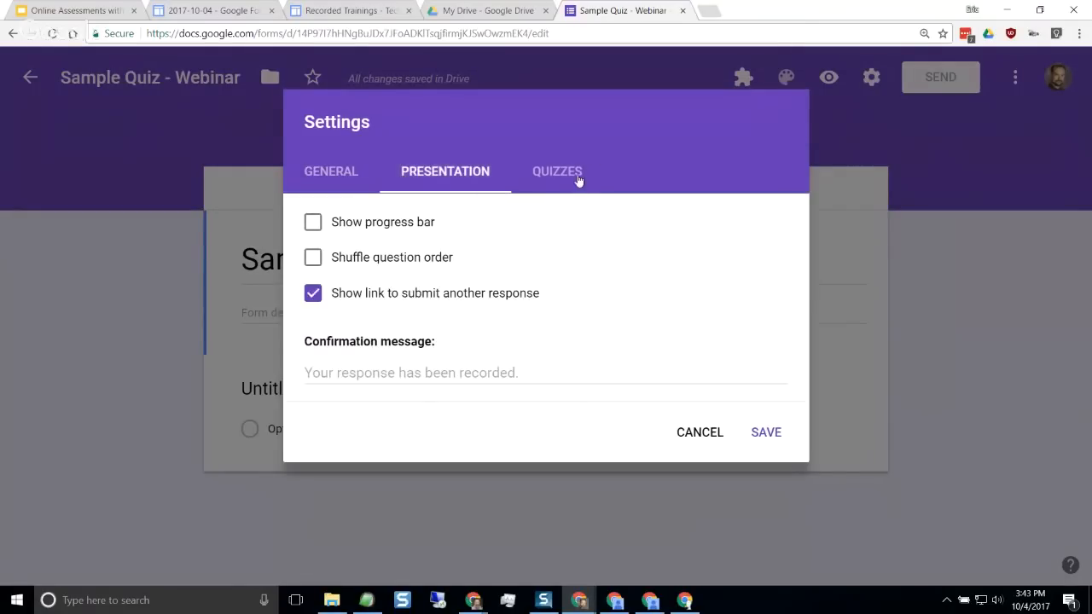
left_click(580, 180)
left_click(330, 175)
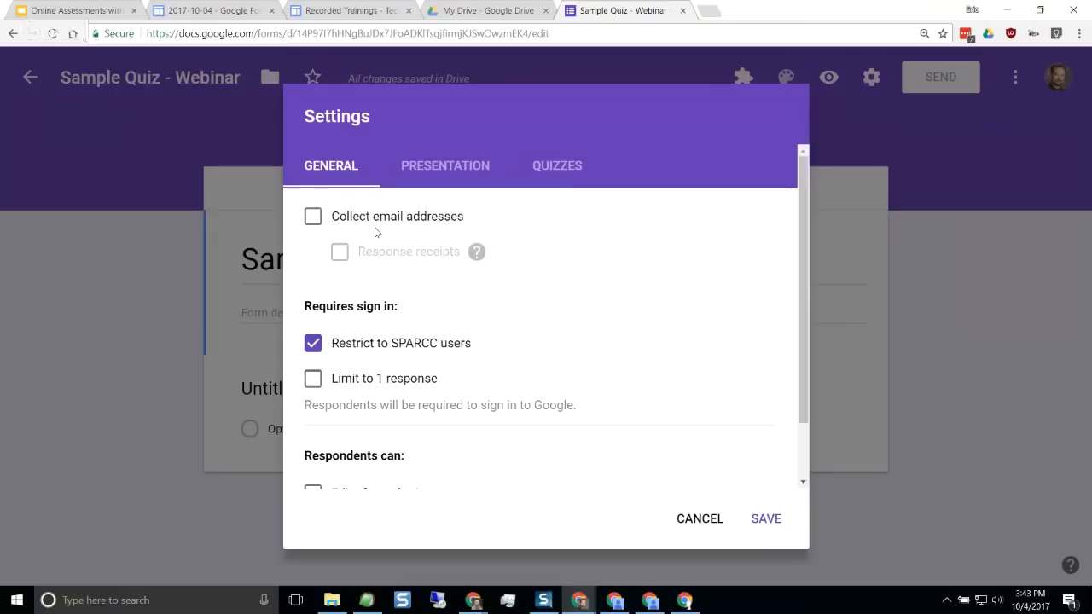
left_click(314, 220)
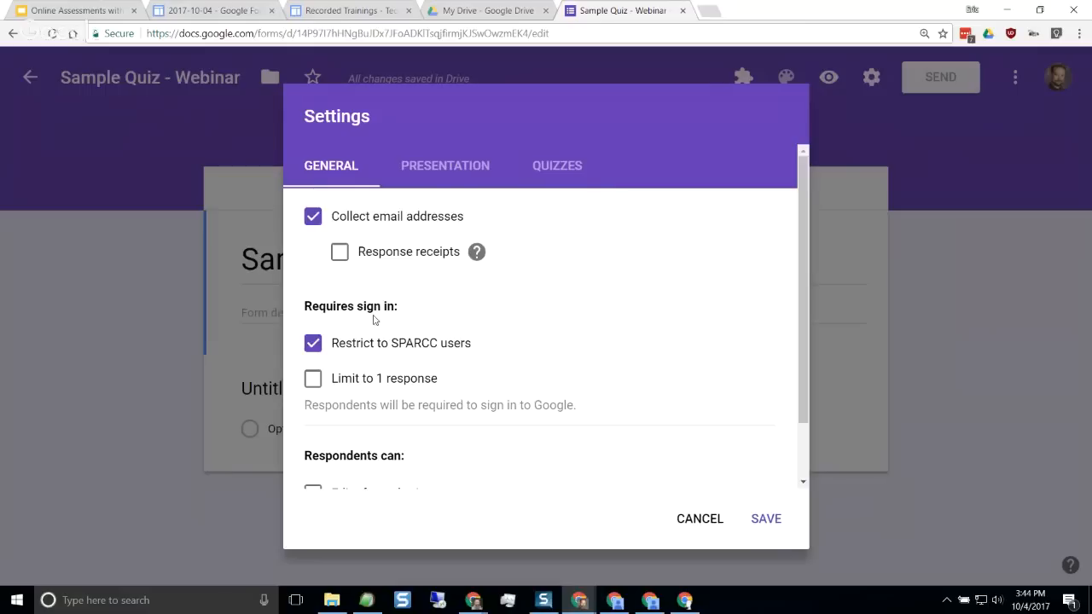
Limit respondents to 1 response in the form's sign-in requirements
scroll(373, 320, "down", 1)
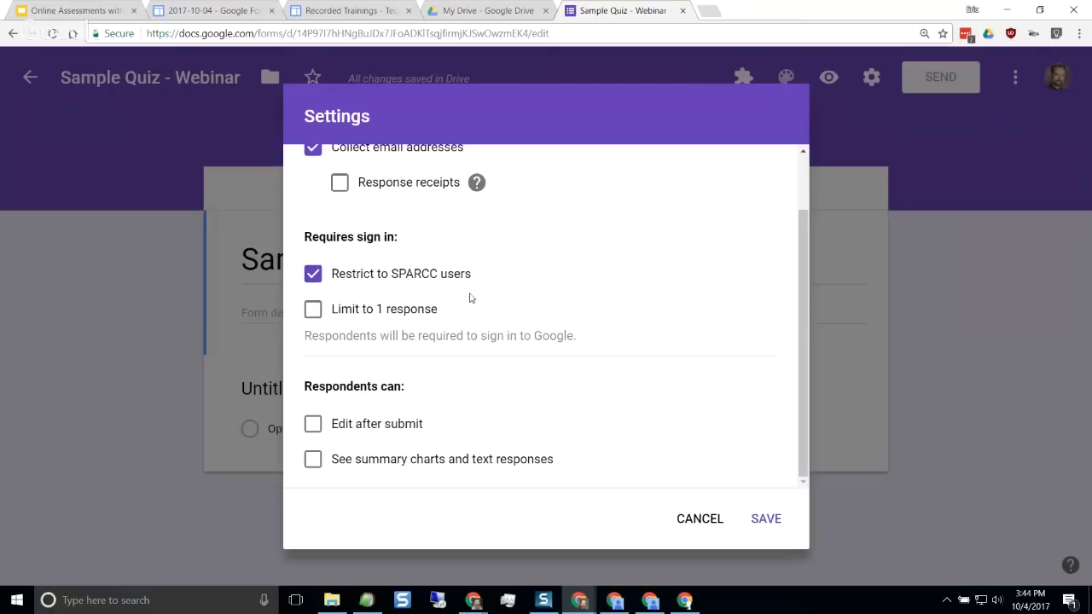
scroll(483, 287, "up", 1)
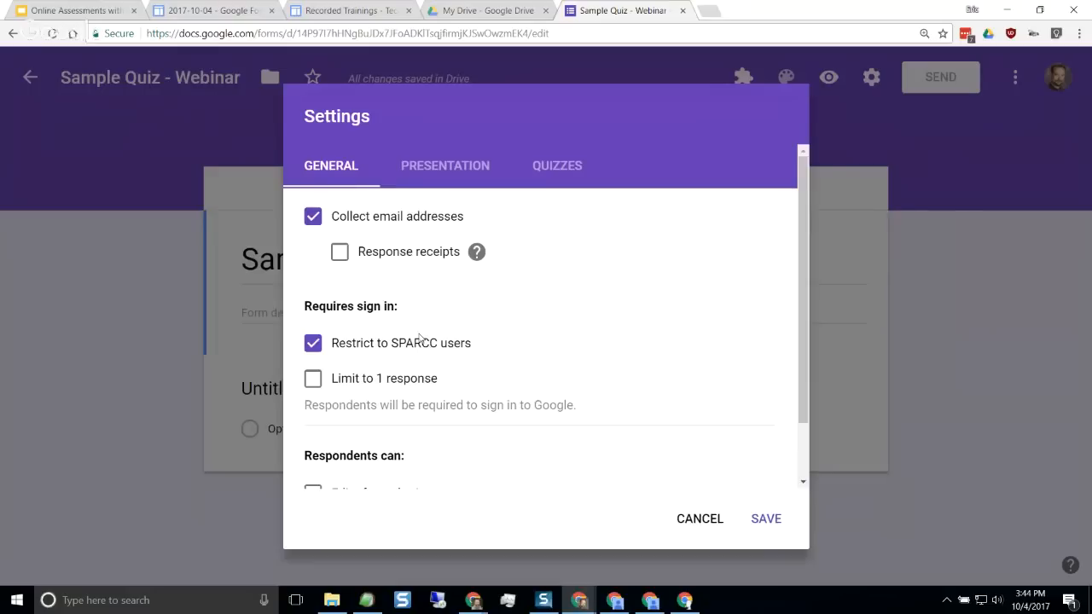
scroll(419, 339, "down", 2)
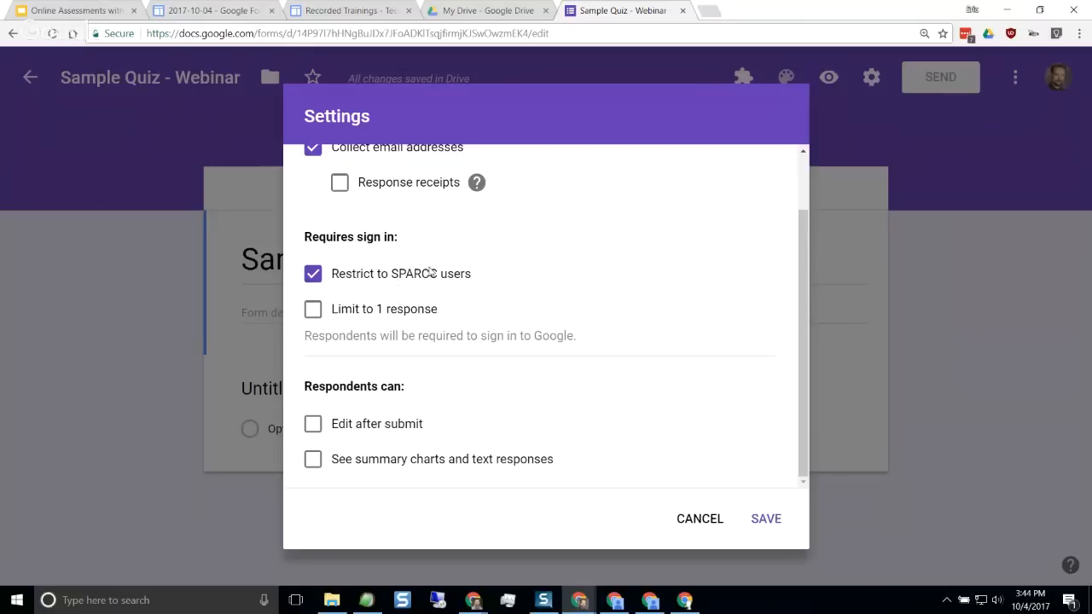
scroll(402, 276, "up", 2)
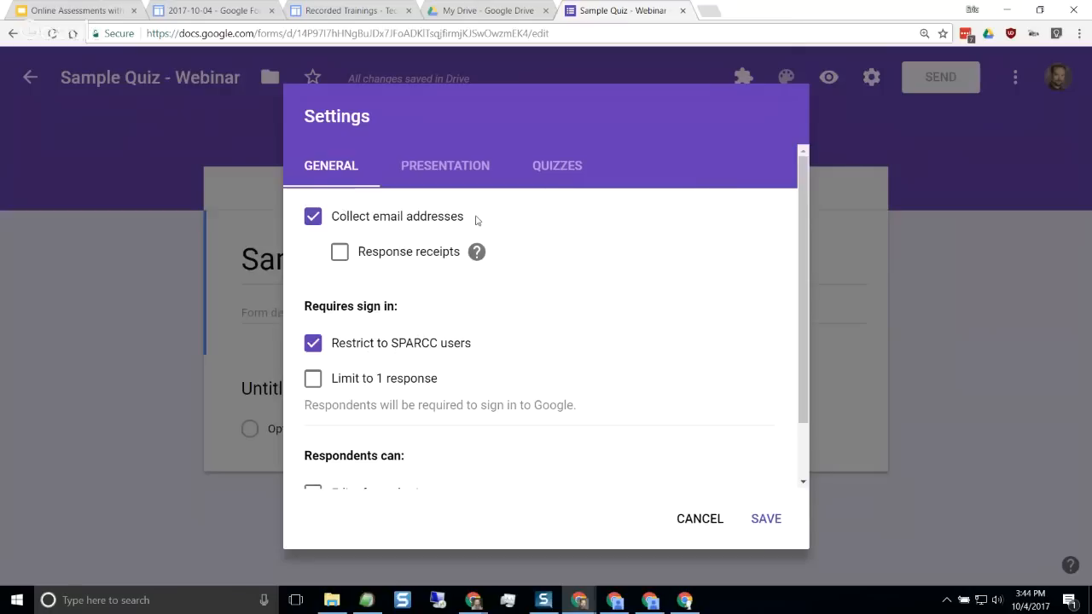
scroll(431, 333, "down", 1)
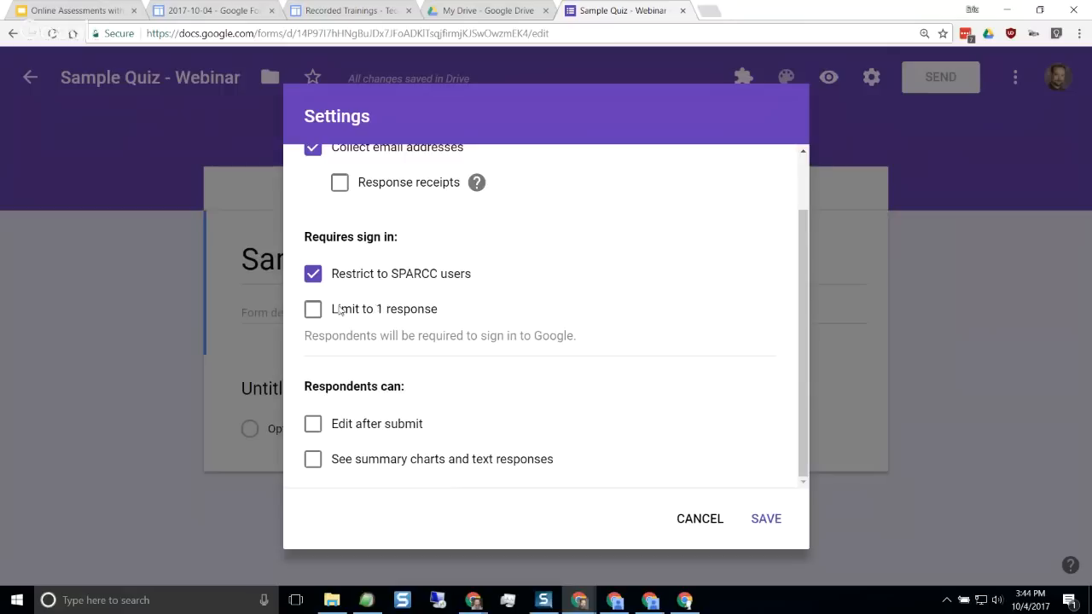
left_click(313, 311)
scroll(403, 314, "up", 1)
scroll(402, 316, "down", 1)
scroll(462, 421, "up", 2)
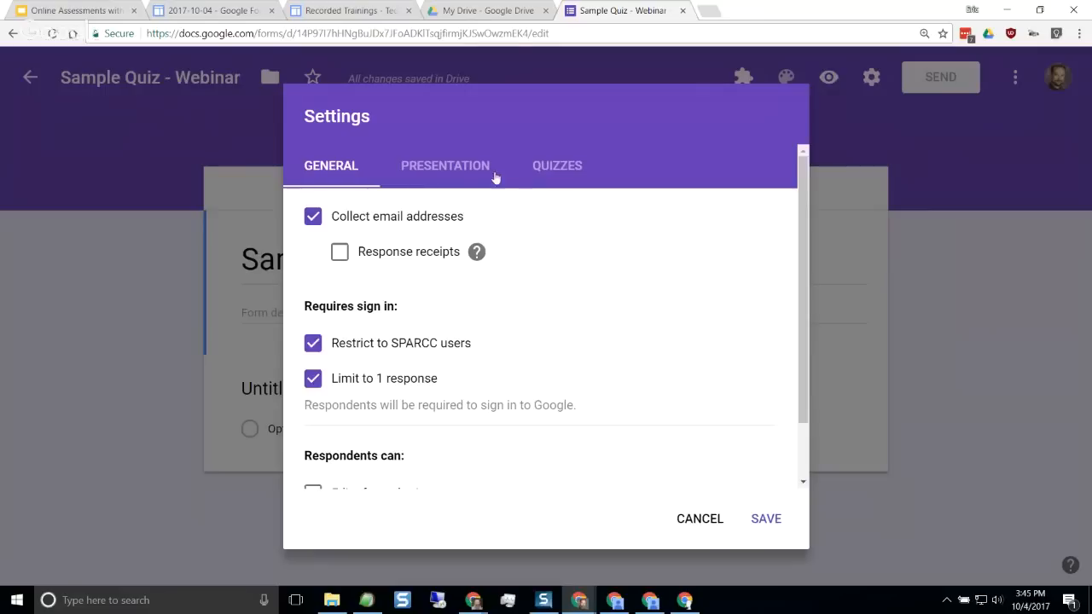
Check the form's presentation settings and turn the form into a quiz
left_click(455, 169)
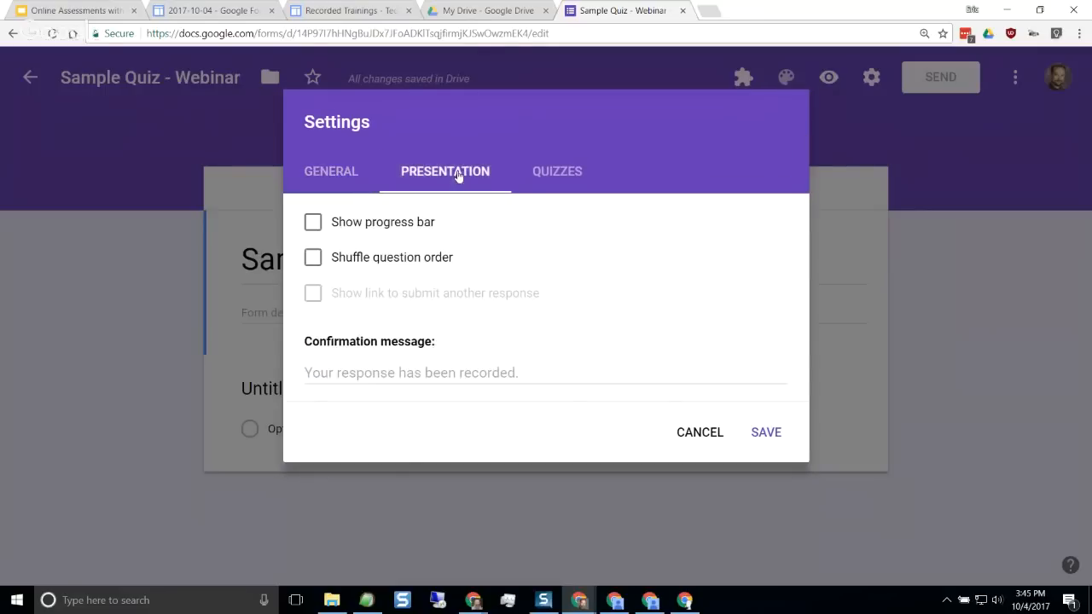
left_click(550, 178)
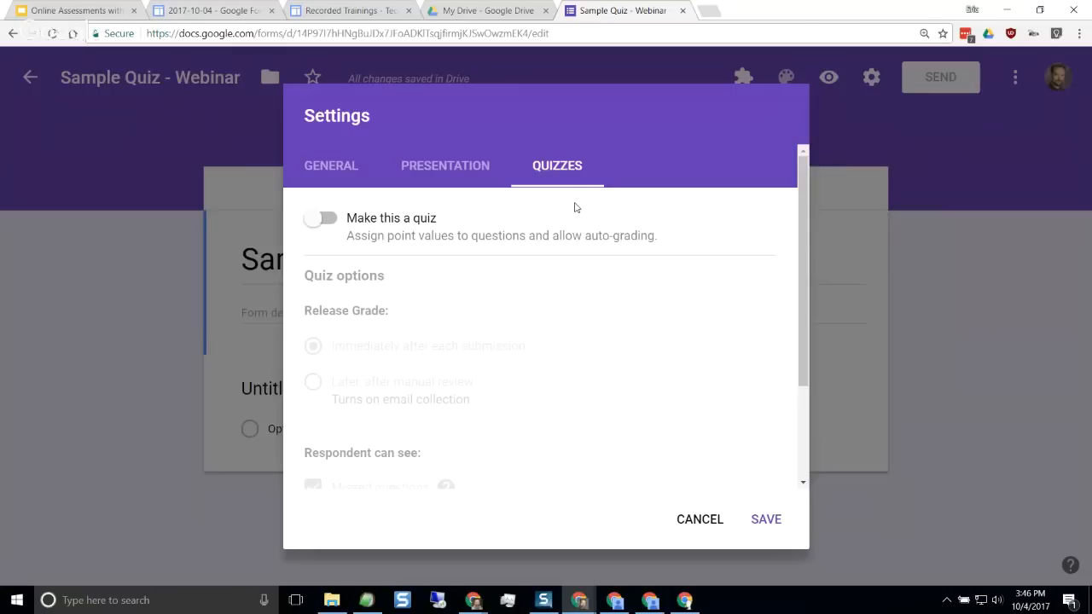
left_click(327, 222)
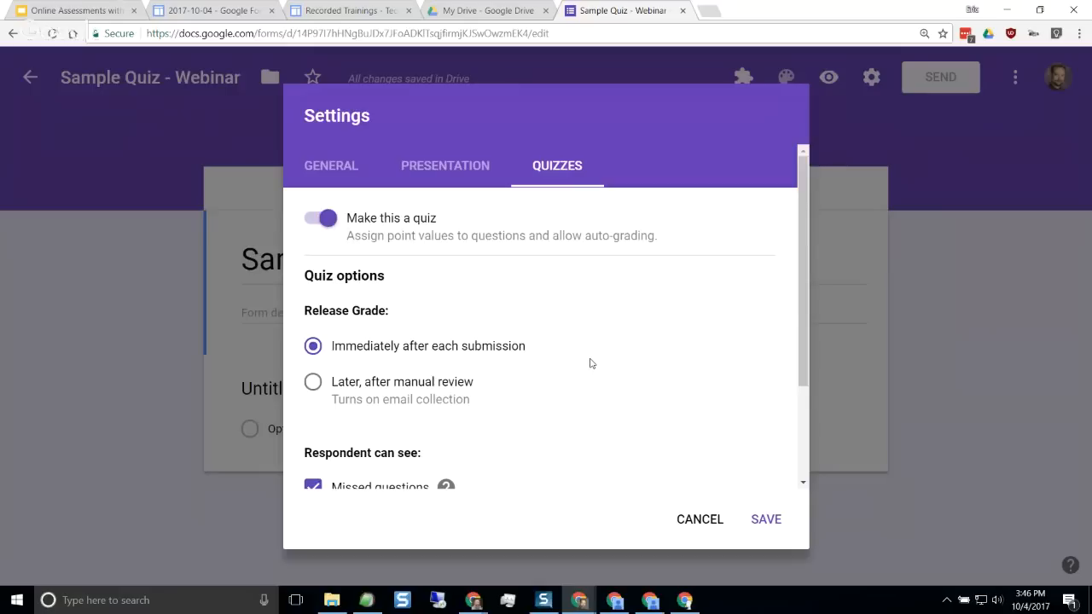
Examine the quiz options for grade release and for what respondents can see
scroll(529, 324, "down", 1)
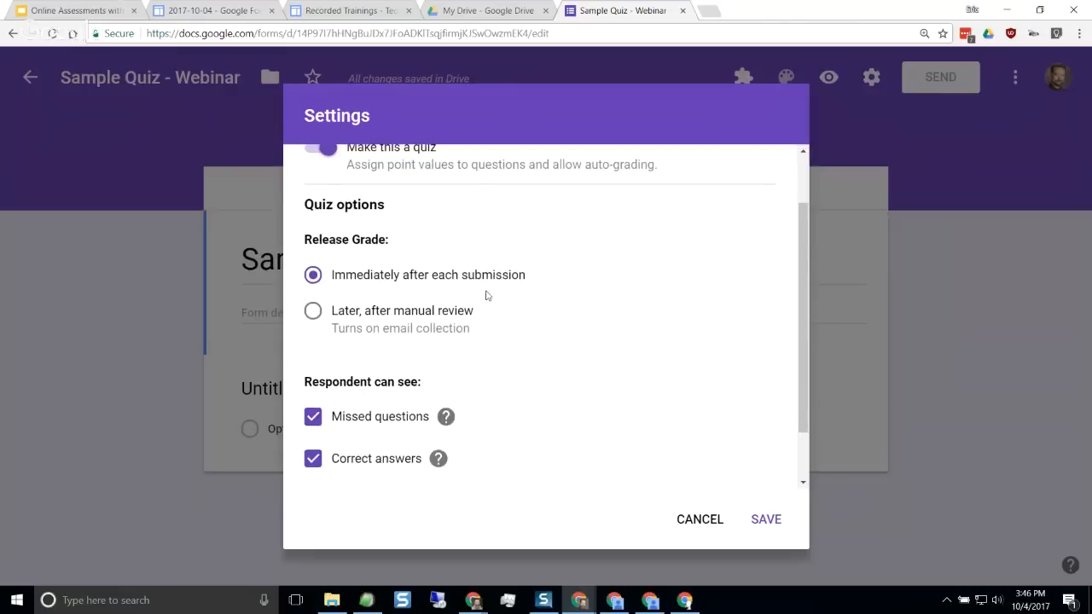
scroll(444, 384, "down", 1)
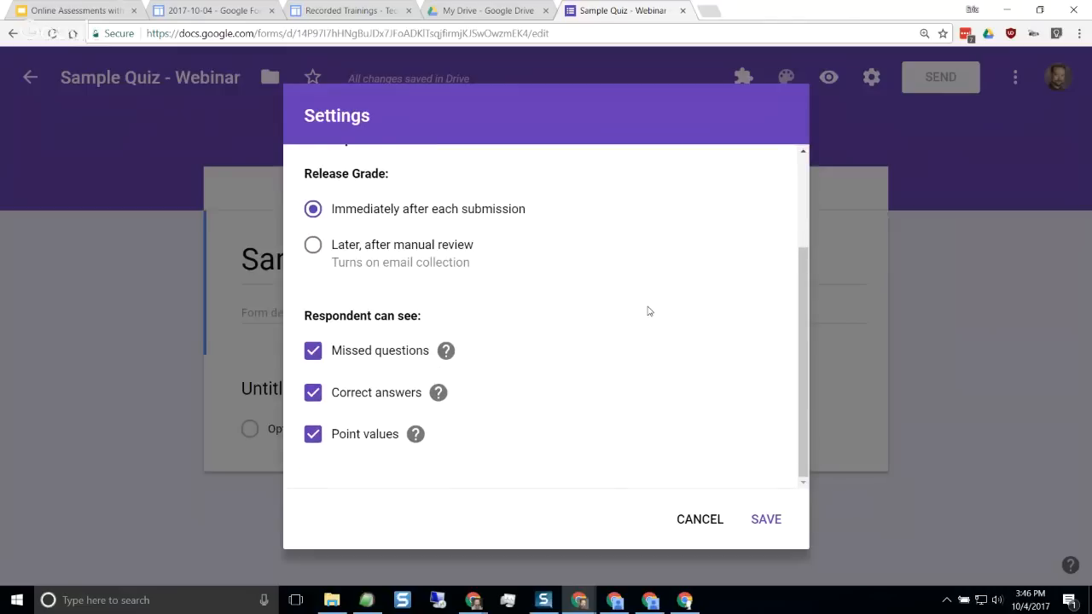
scroll(607, 304, "up", 1)
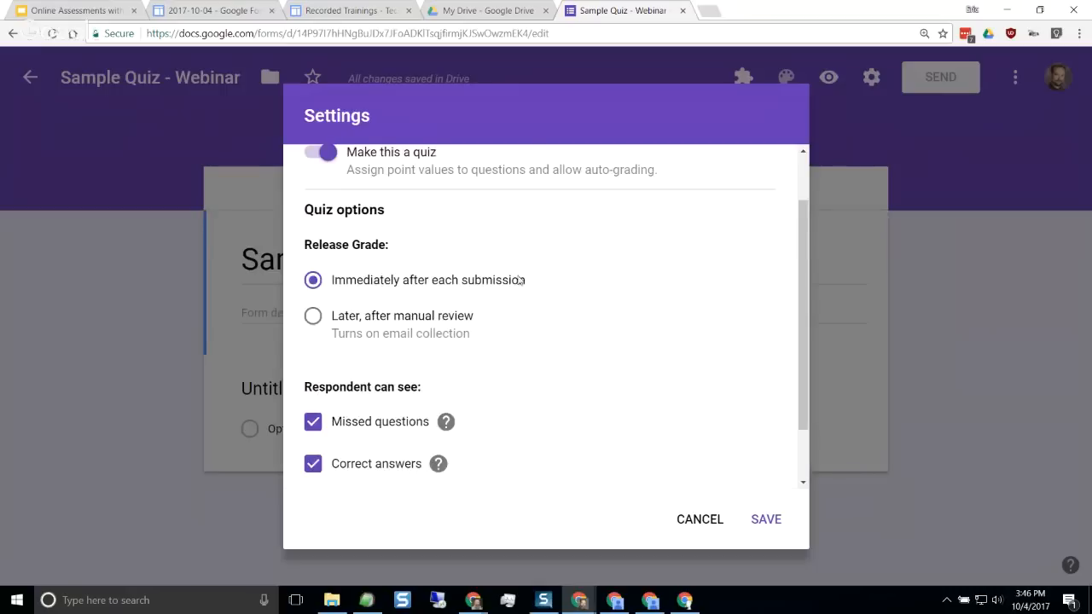
scroll(418, 332, "down", 1)
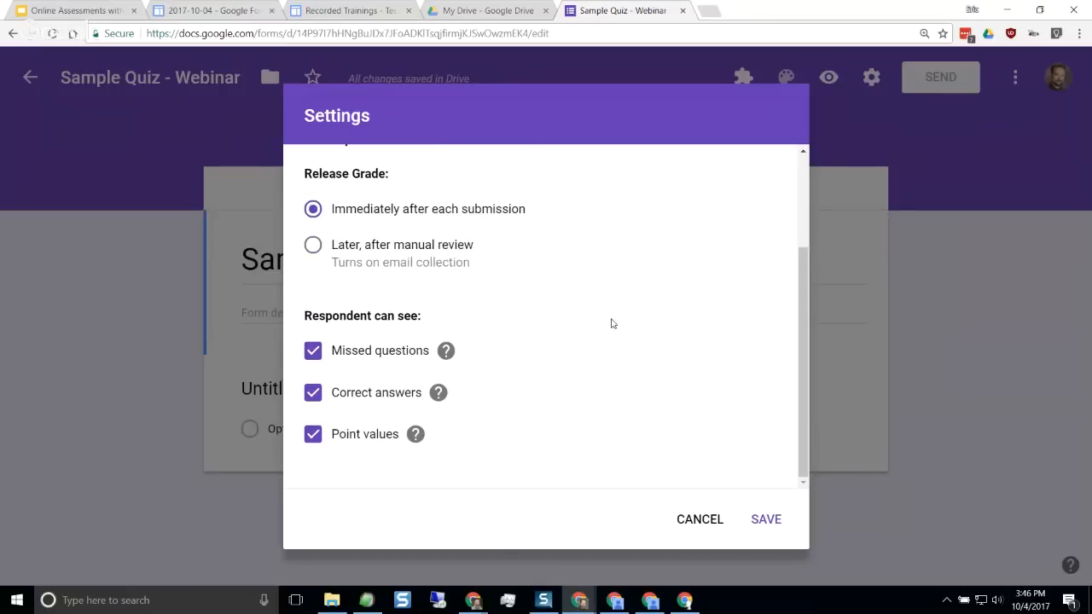
scroll(605, 300, "up", 3)
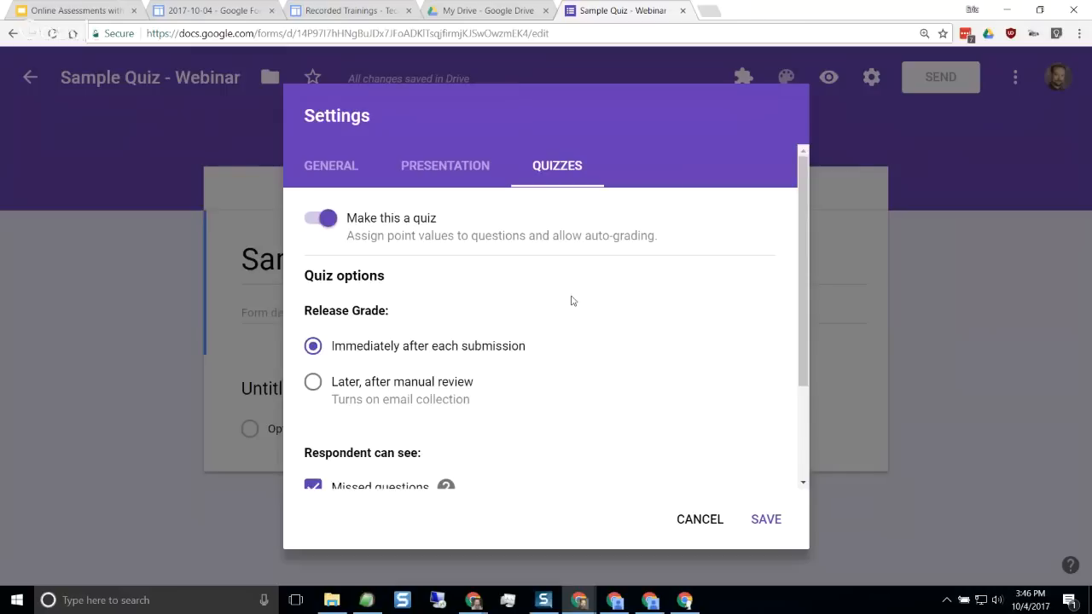
scroll(563, 302, "down", 1)
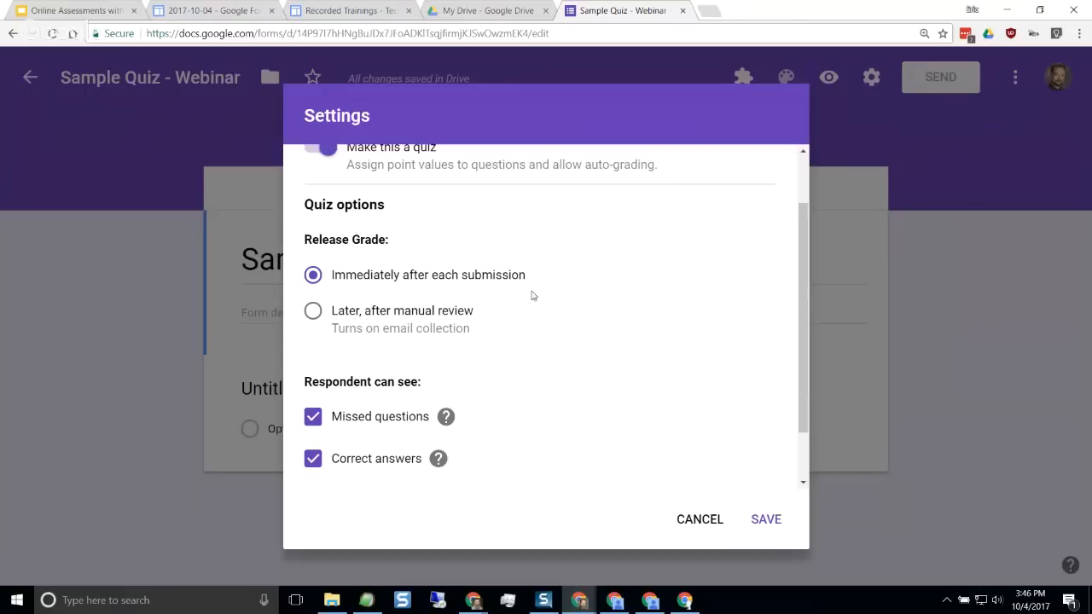
scroll(538, 337, "down", 2)
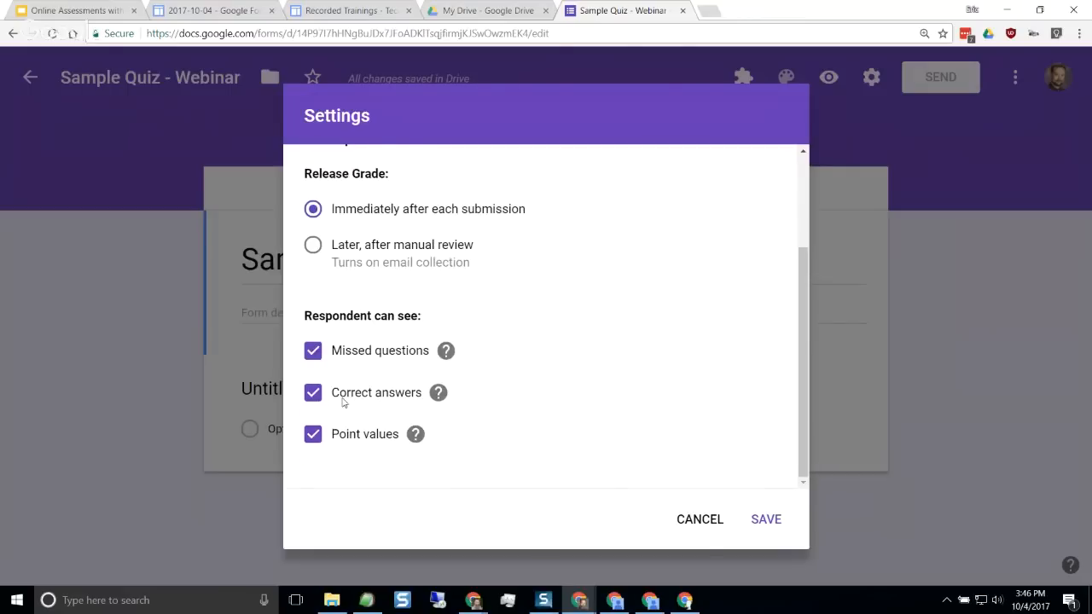
mouse_move(376, 443)
scroll(588, 347, "up", 1)
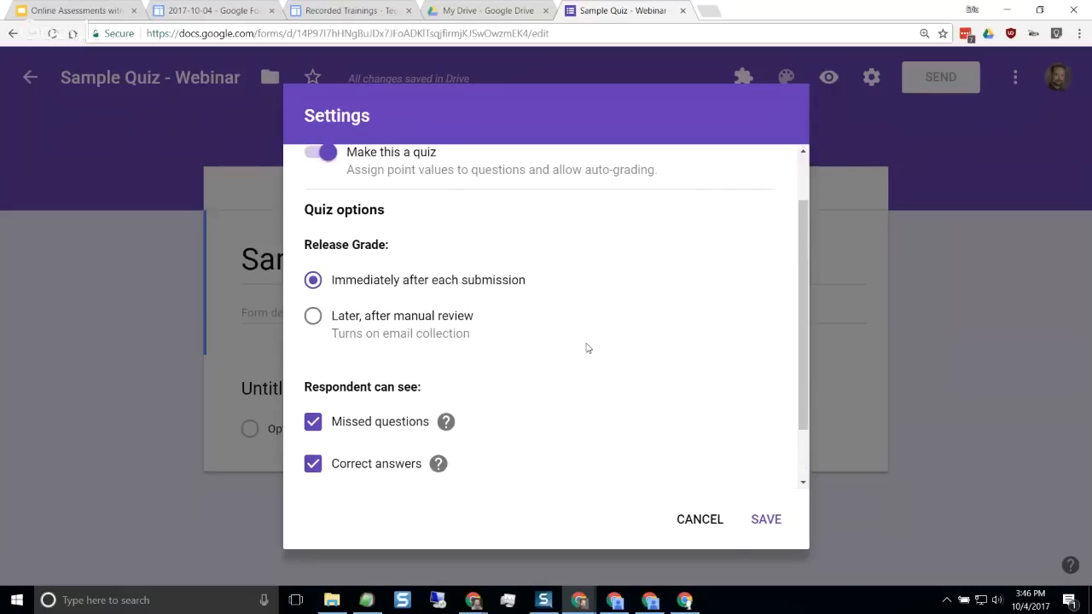
Try releasing grades later after manual review, and restore the release to immediately after each submission
left_click(312, 317)
left_click(332, 285)
scroll(463, 286, "up", 1)
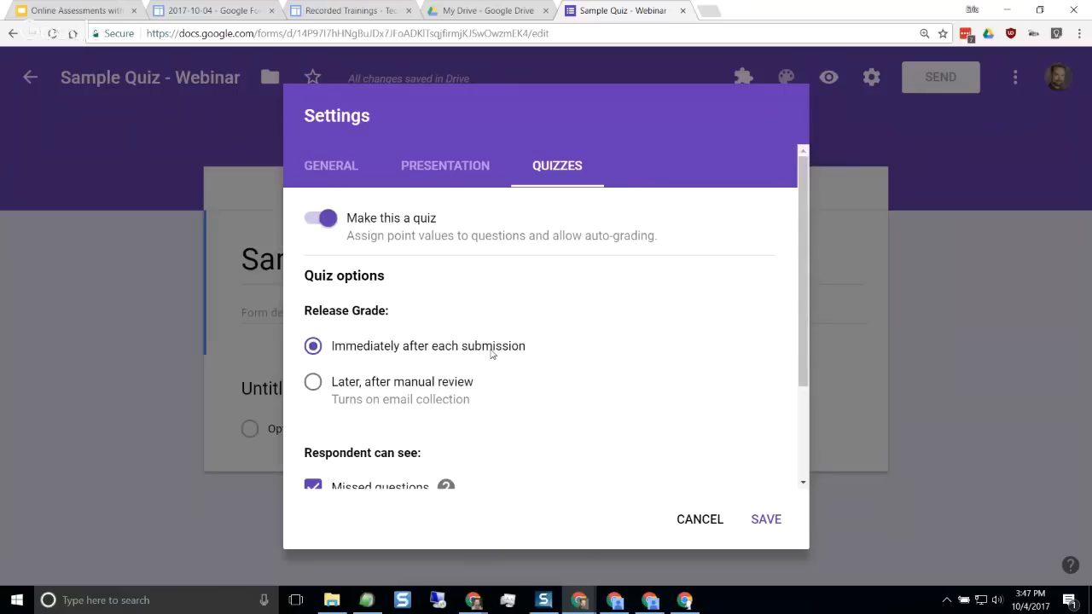
scroll(493, 355, "down", 1)
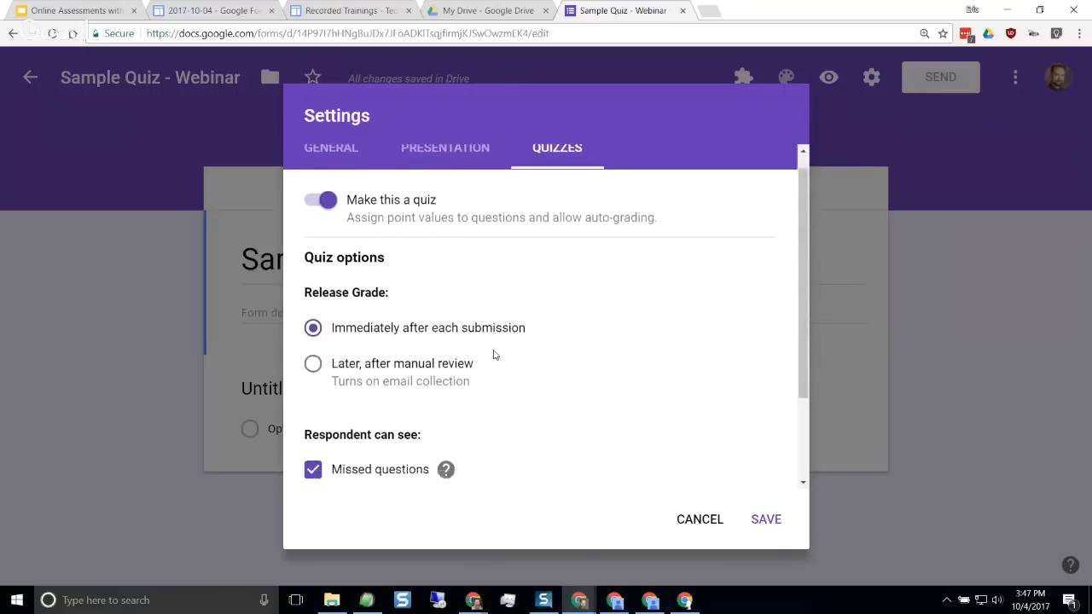
scroll(494, 354, "up", 1)
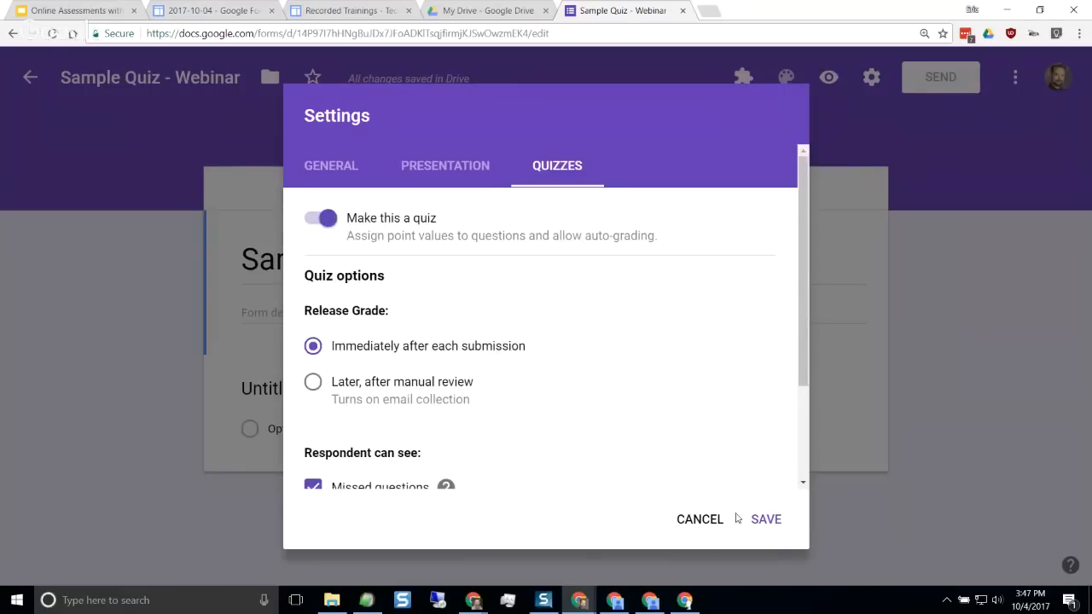
Save the form's quiz settings
left_click(765, 522)
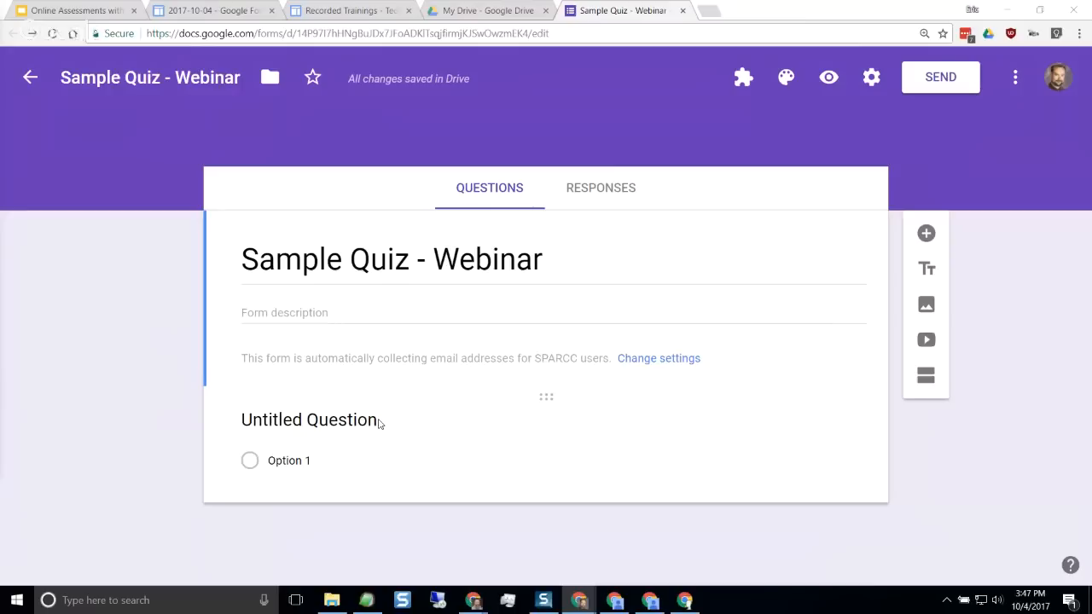
Enter "What is your name?" as the text of the first question
left_click(264, 431)
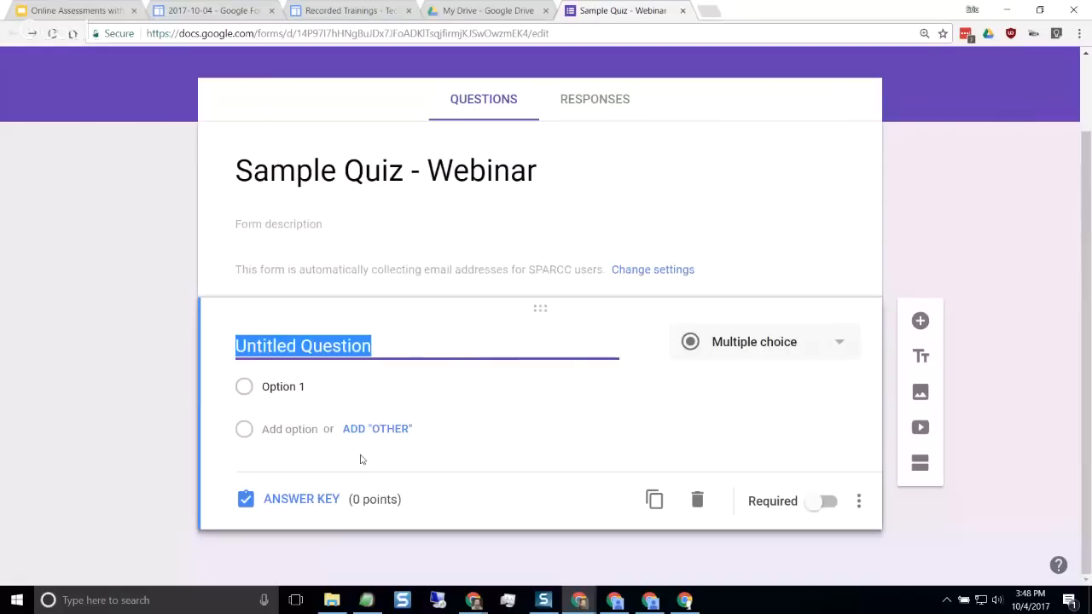
type("What is")
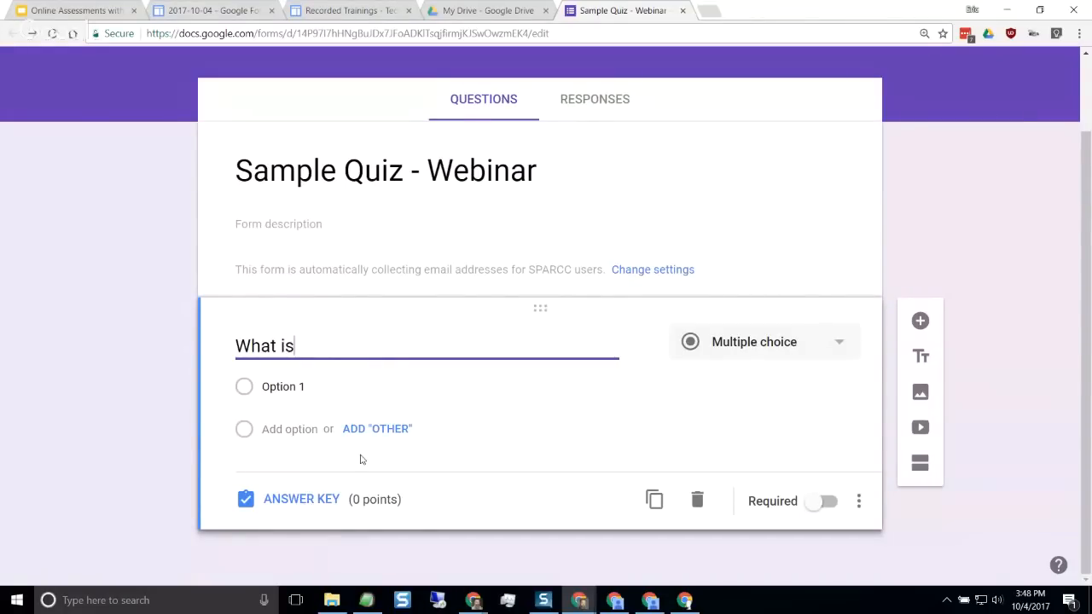
type(" your name?")
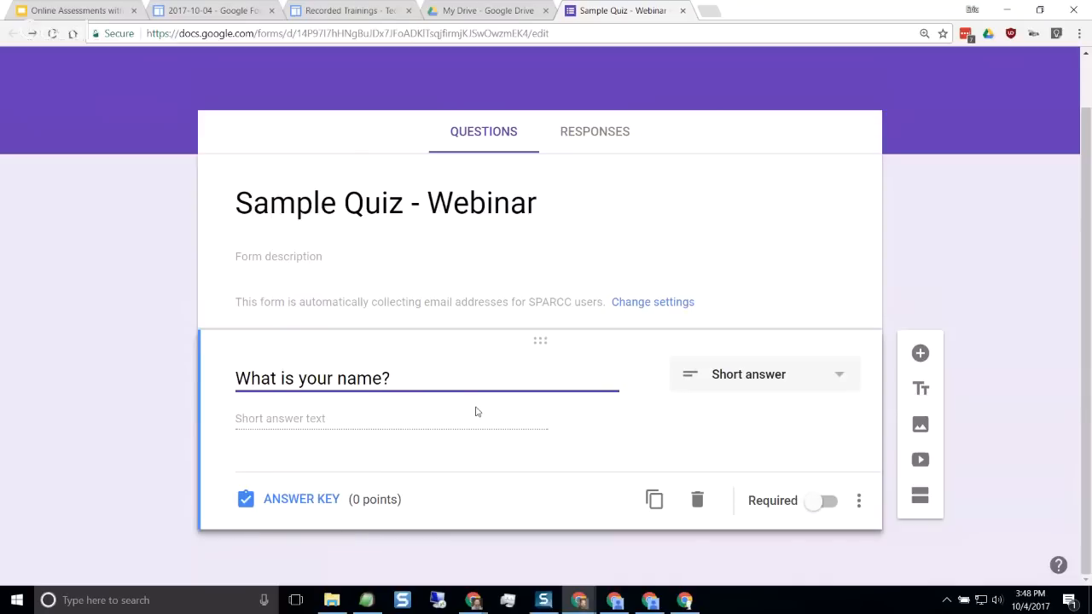
Replace the question's text with "An angle with a measure between 0 and 90 degrees is called what?" and make it multiple choice
left_click_drag(424, 381, 212, 388)
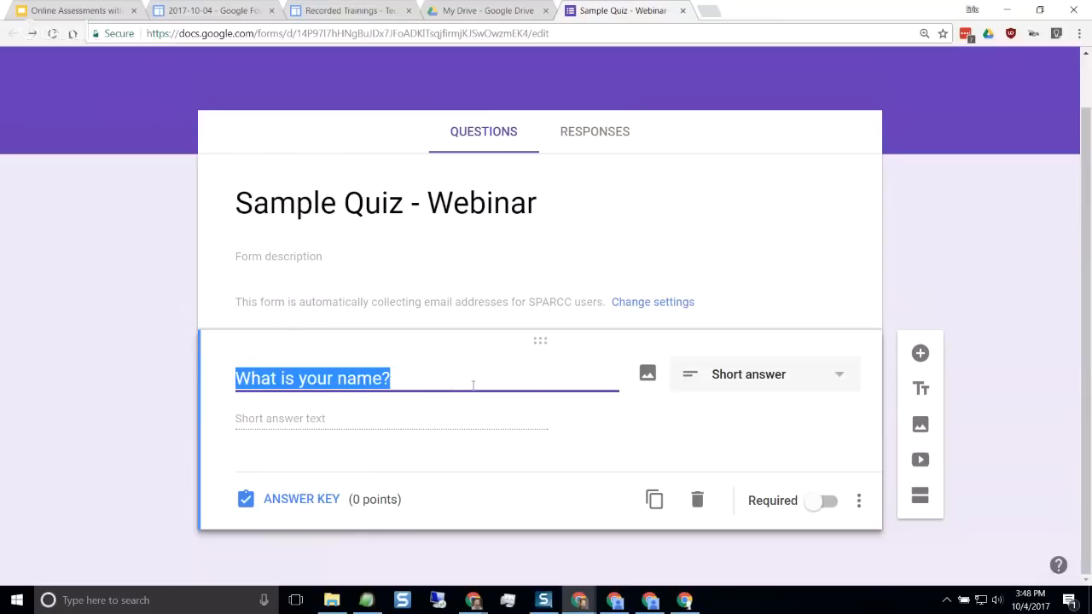
left_click(417, 377)
left_click_drag(418, 377, 223, 379)
key("BackSpace")
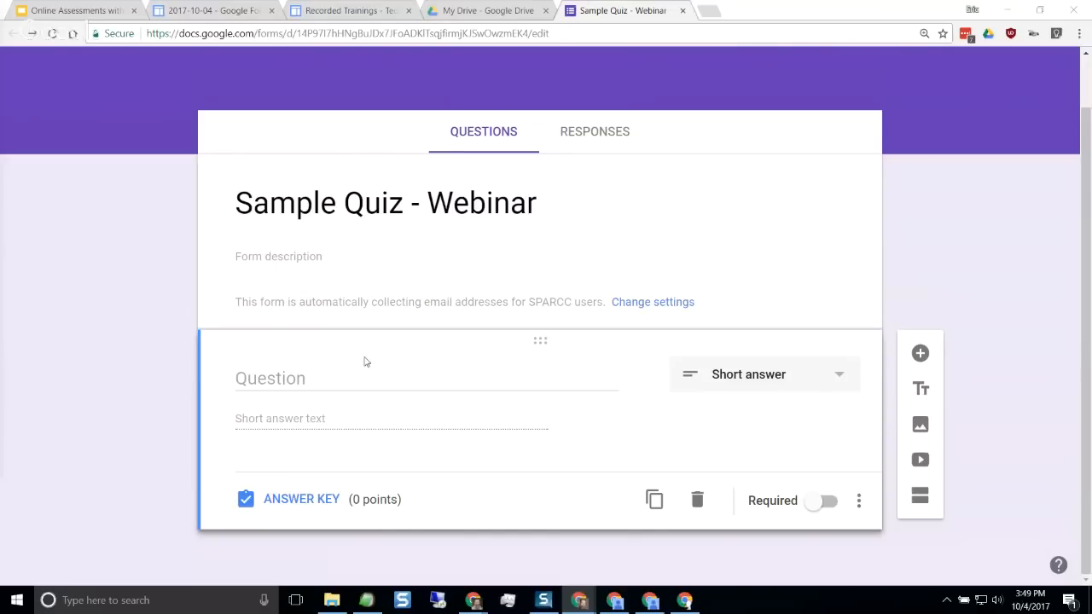
left_click(366, 383)
type("An angle with a measure between 0 and 90 degrees is called what?")
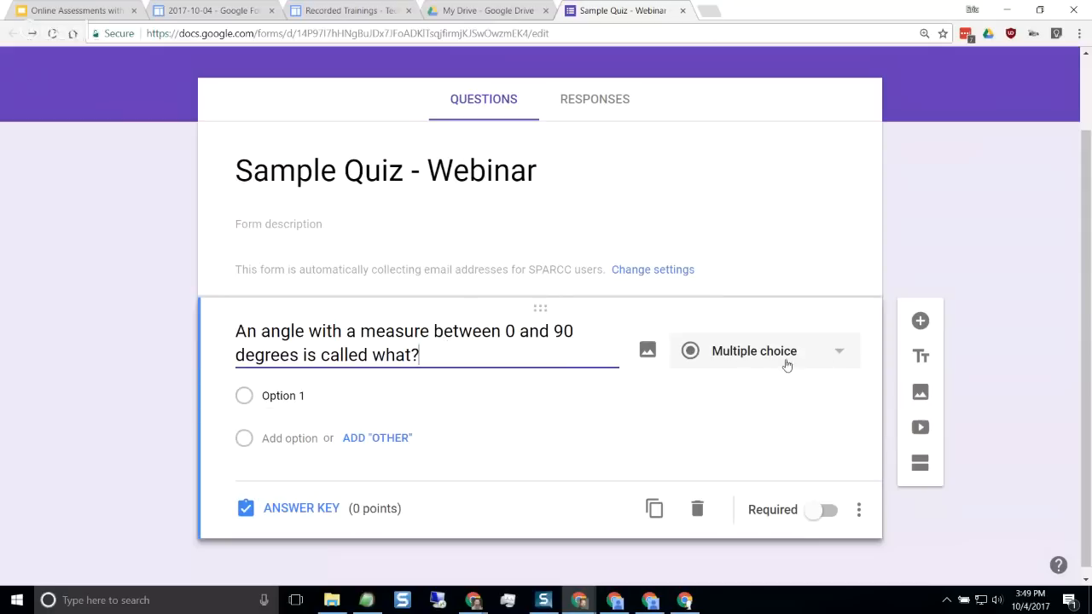
left_click(818, 355)
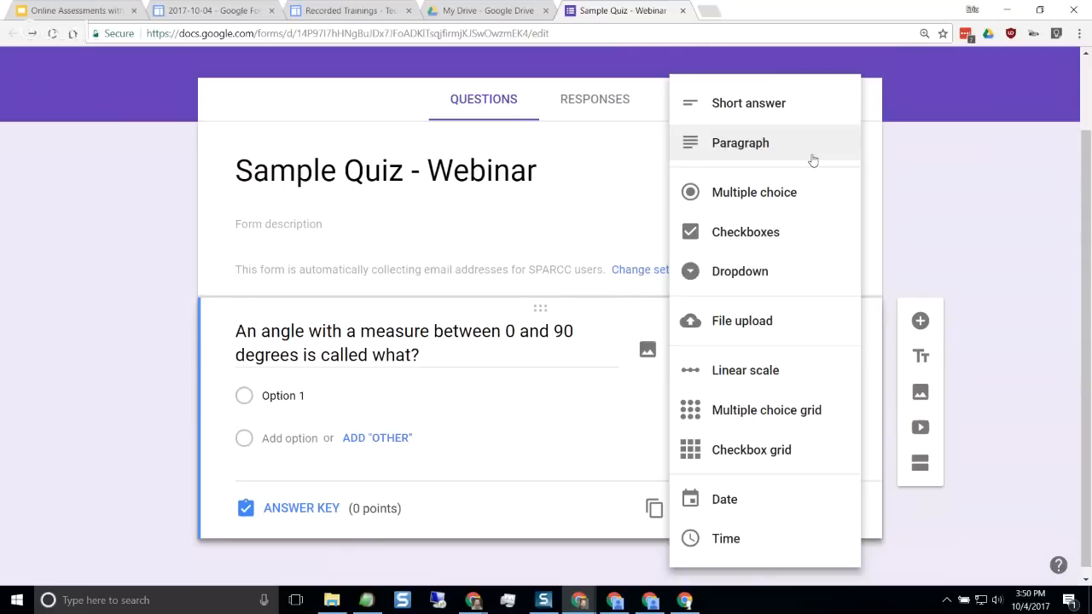
left_click(807, 196)
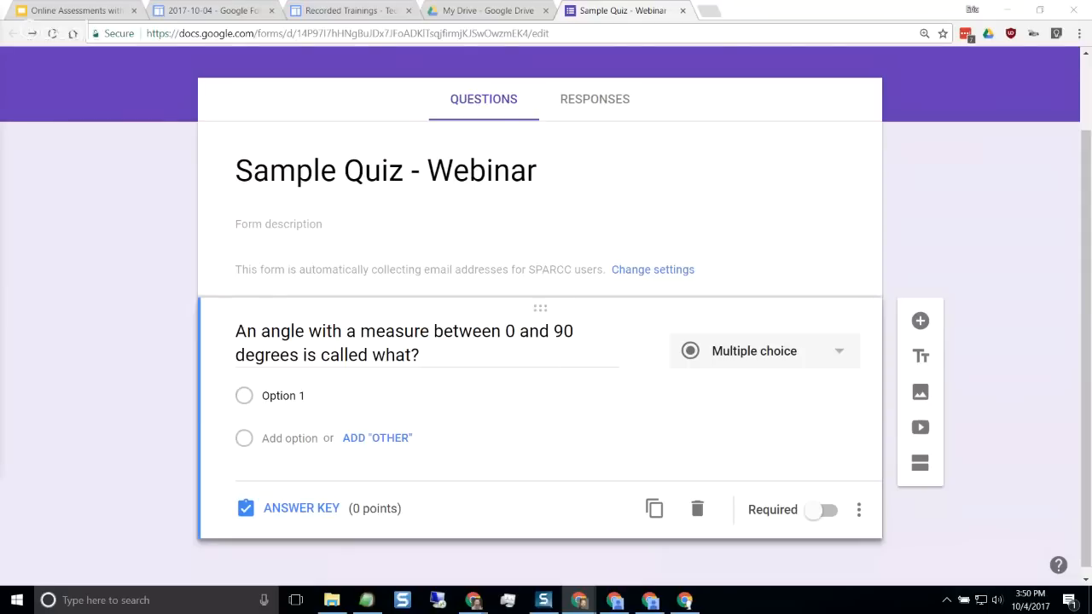
Switch to the Question #1 document in Google Docs and copy its four answer choices, from "acute angle" to "straight angle"
left_click_drag(11, 77, 759, 11)
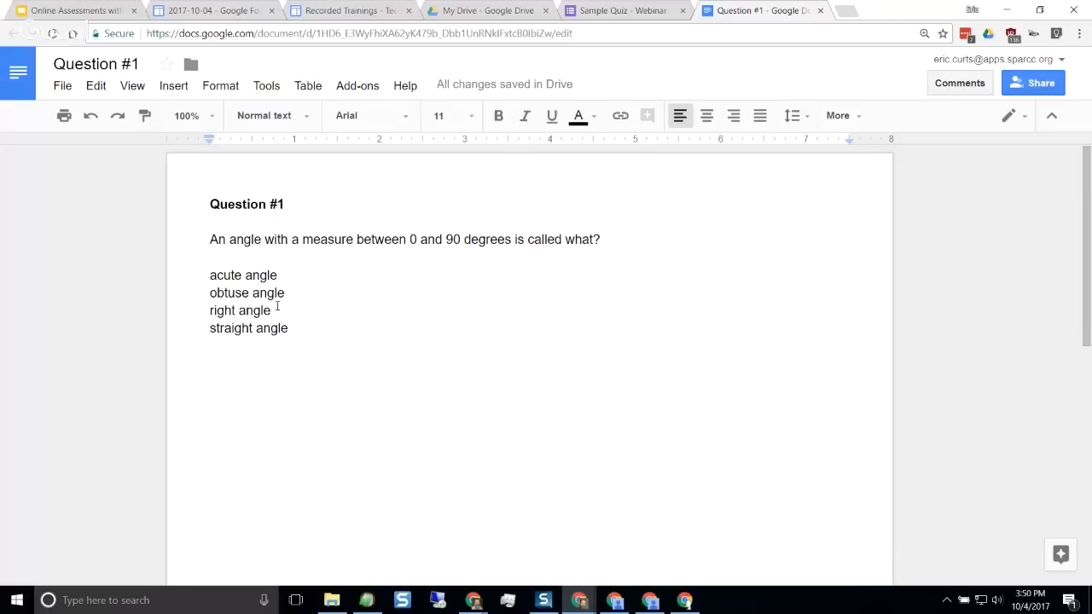
left_click_drag(199, 274, 305, 327)
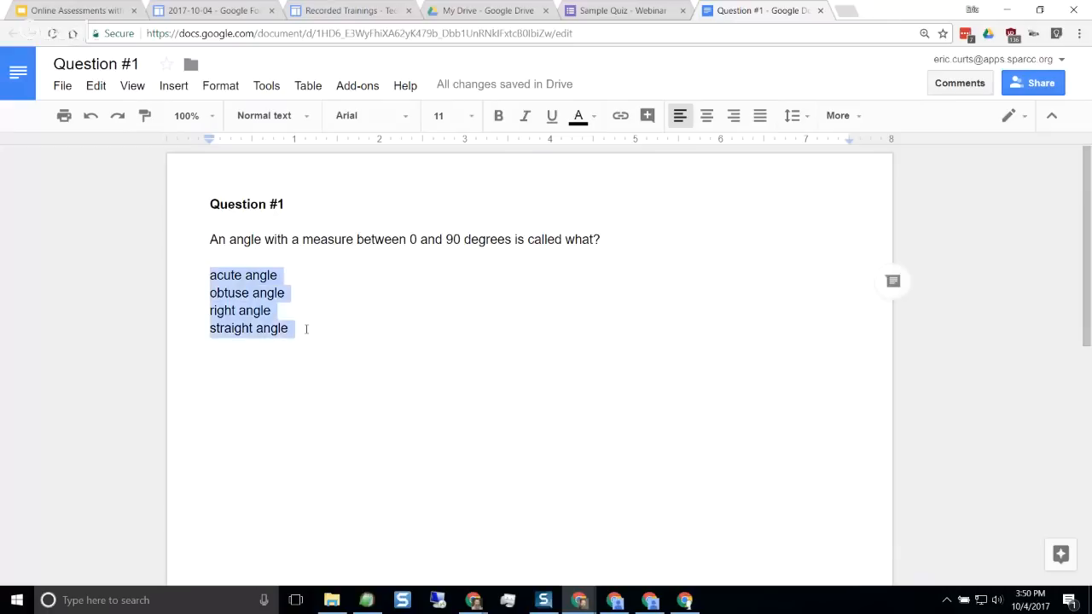
right_click(226, 303)
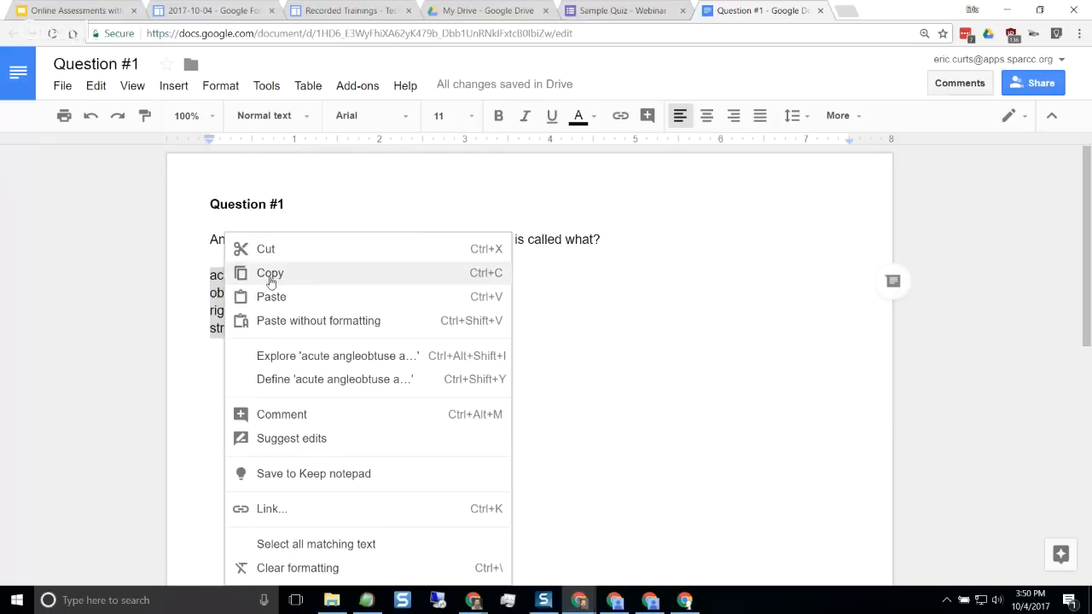
left_click(269, 273)
Paste acute angle, obtuse angle, right angle and straight angle as the angle question's answer options in the Google Forms quiz
left_click(603, 11)
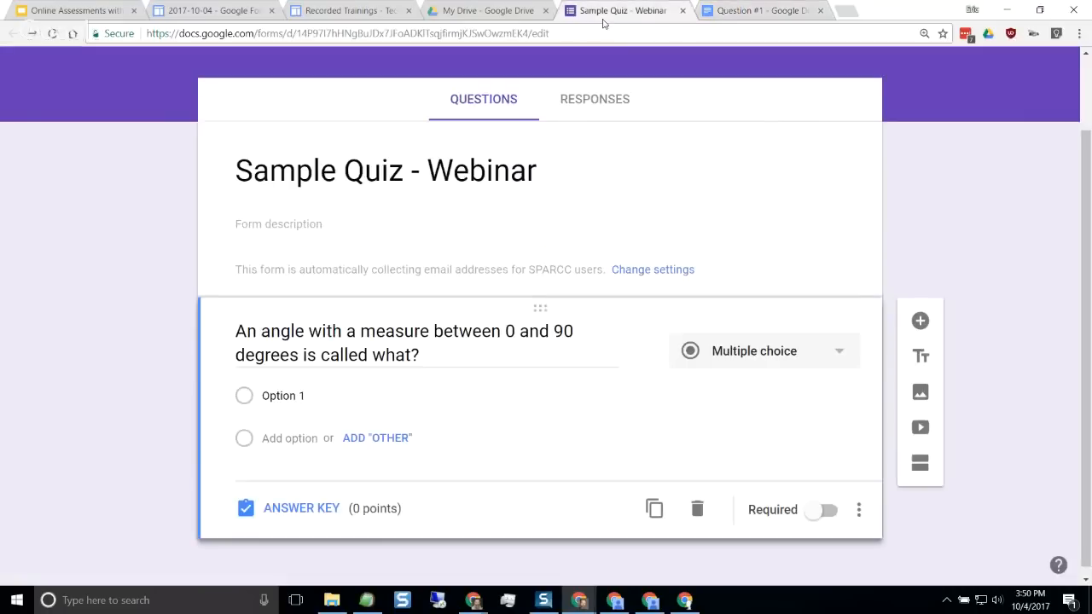
left_click(291, 396)
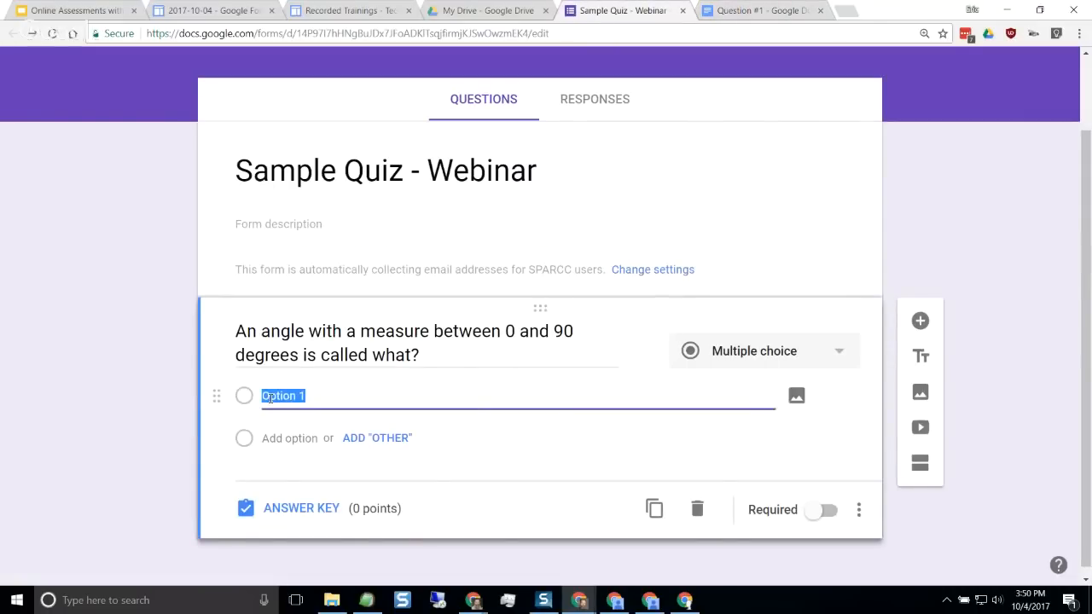
left_click(745, 12)
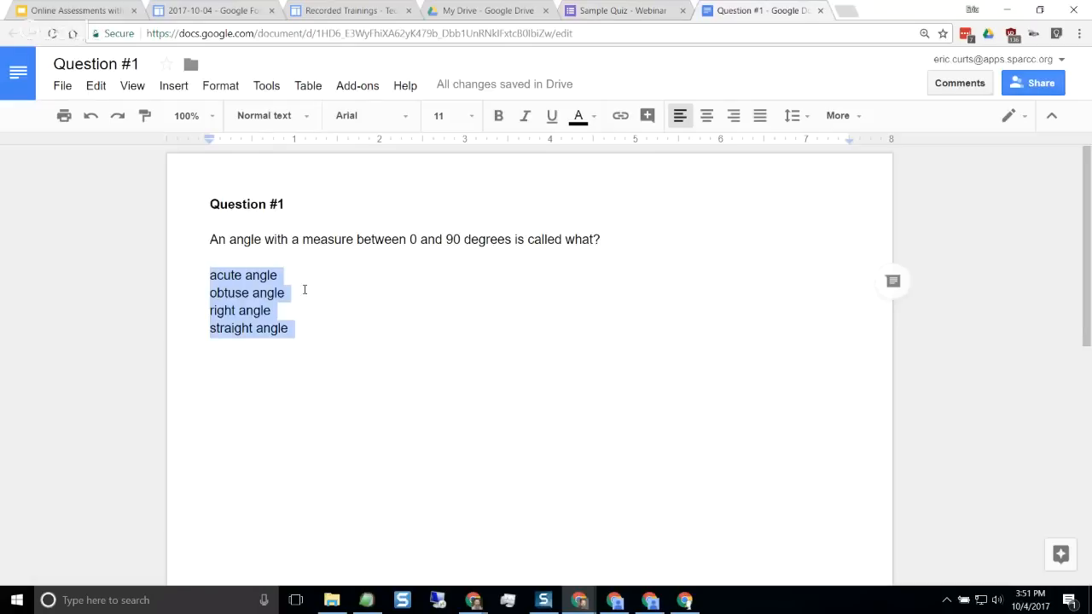
left_click(642, 11)
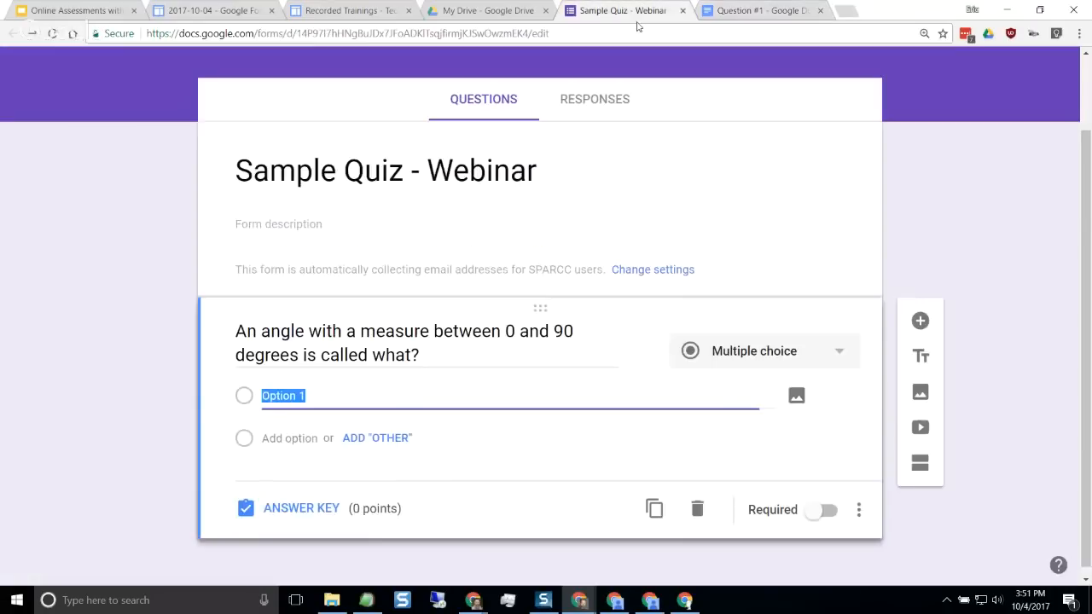
left_click(760, 12)
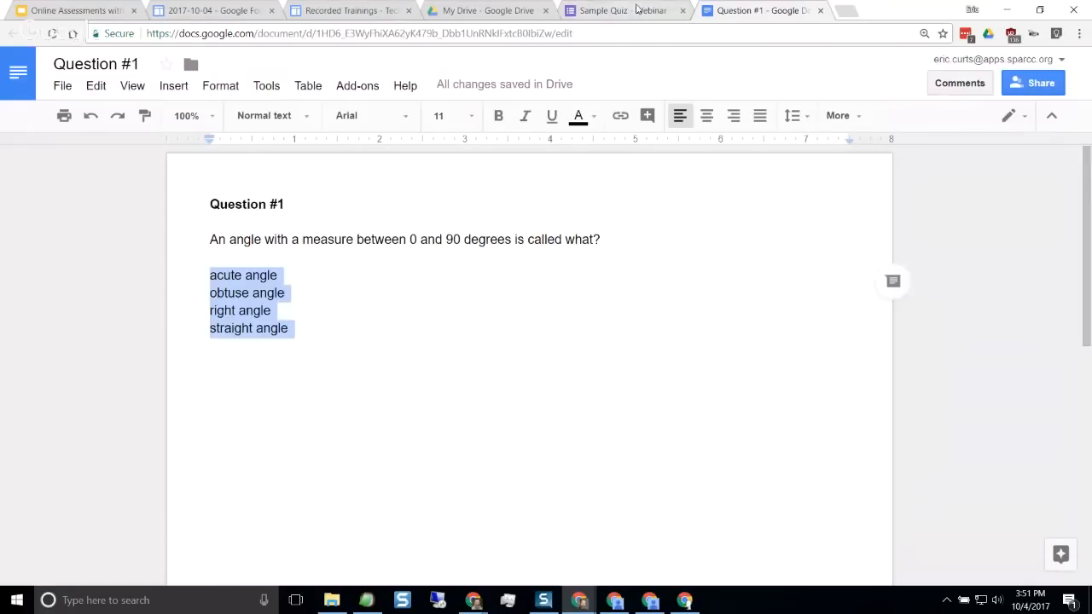
left_click(636, 10)
right_click(282, 395)
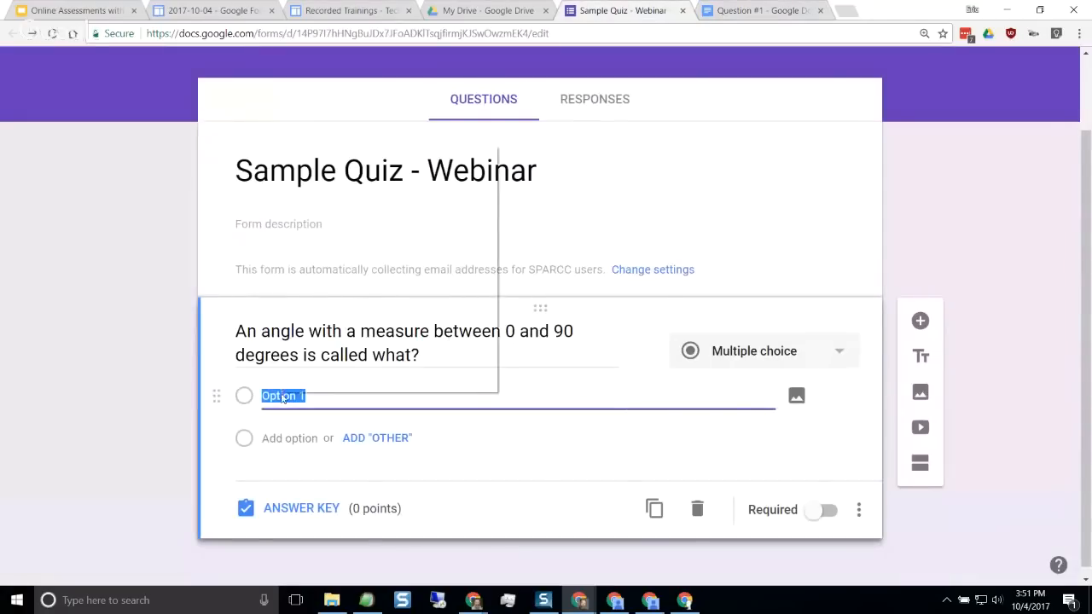
left_click(347, 188)
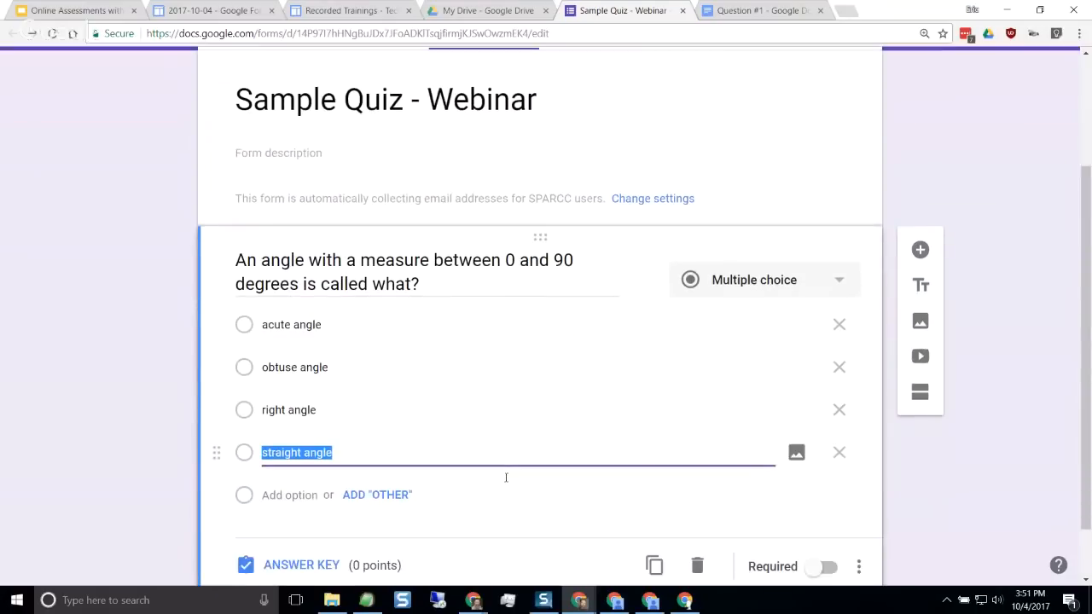
left_click(538, 281)
left_click(537, 282)
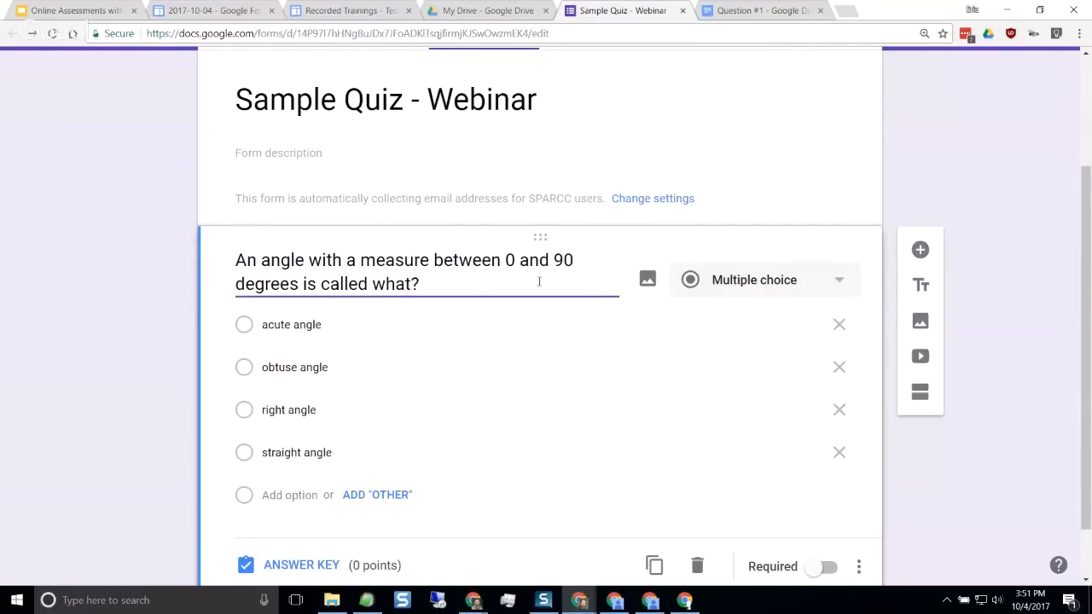
Turn off the quiz setting, save it, and check the angle question for its answer key link
scroll(538, 286, "down", 1)
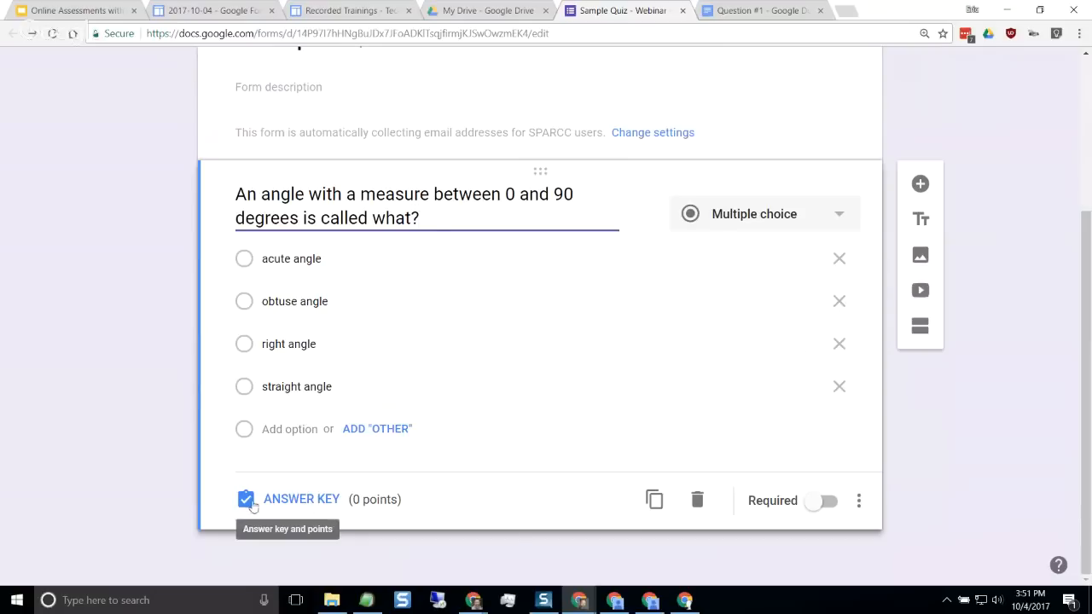
scroll(570, 467, "up", 1)
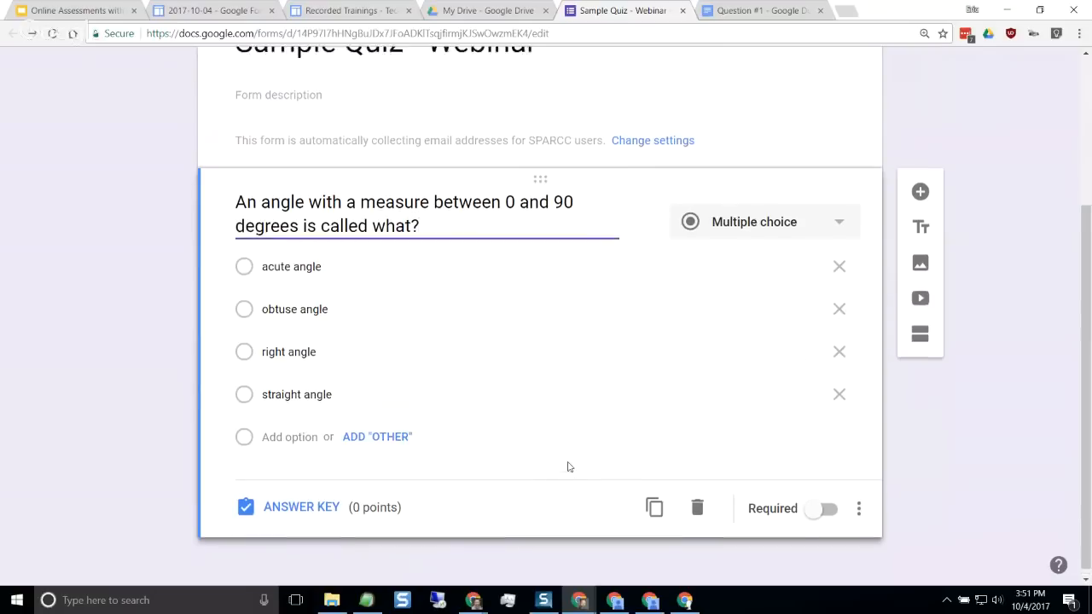
scroll(570, 467, "up", 3)
left_click(858, 77)
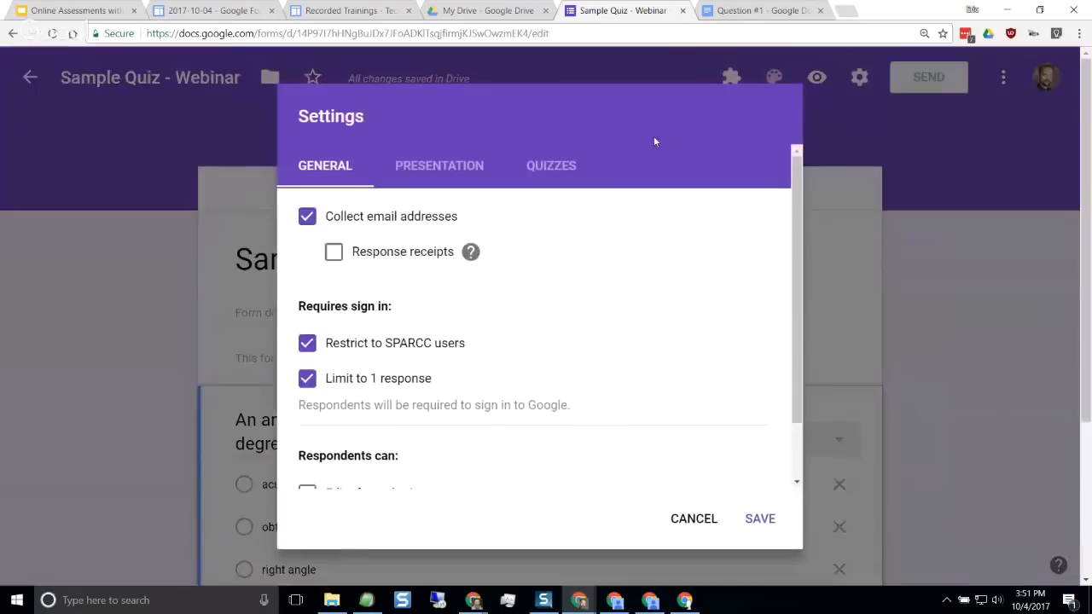
left_click(552, 165)
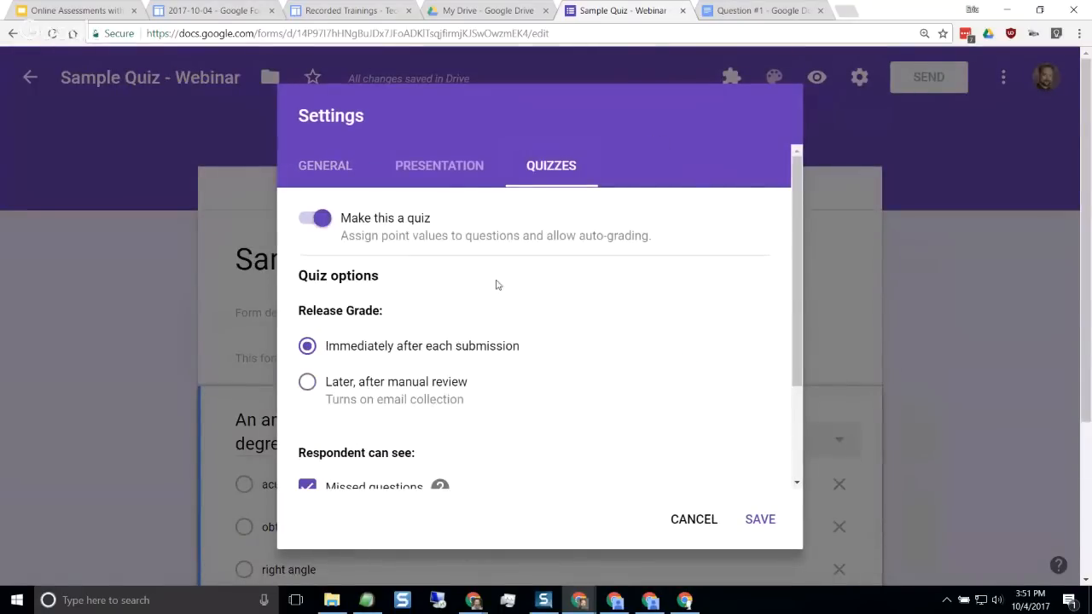
left_click(313, 222)
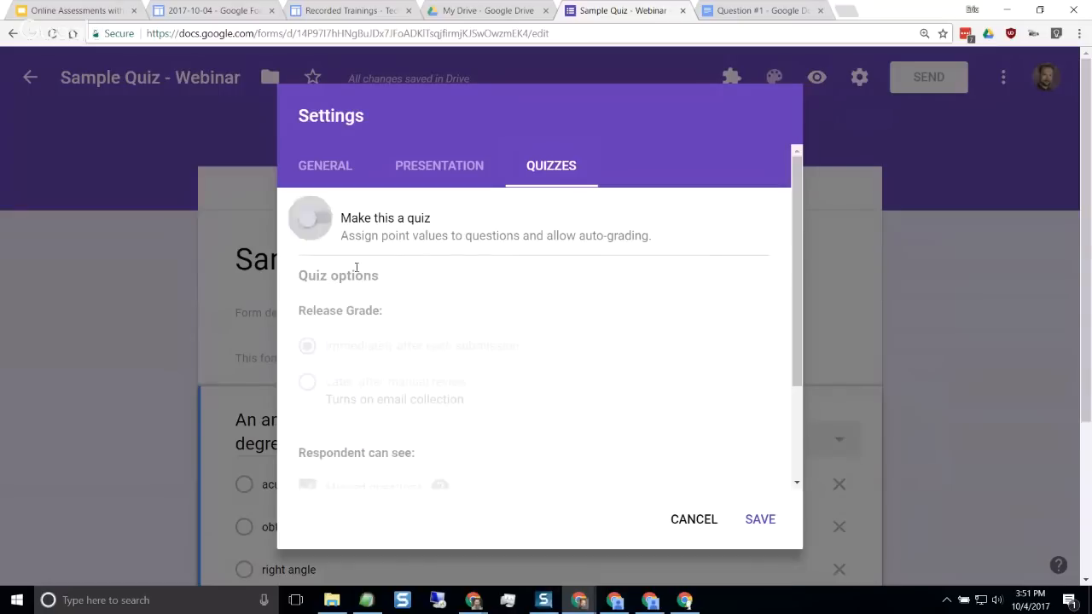
left_click(758, 523)
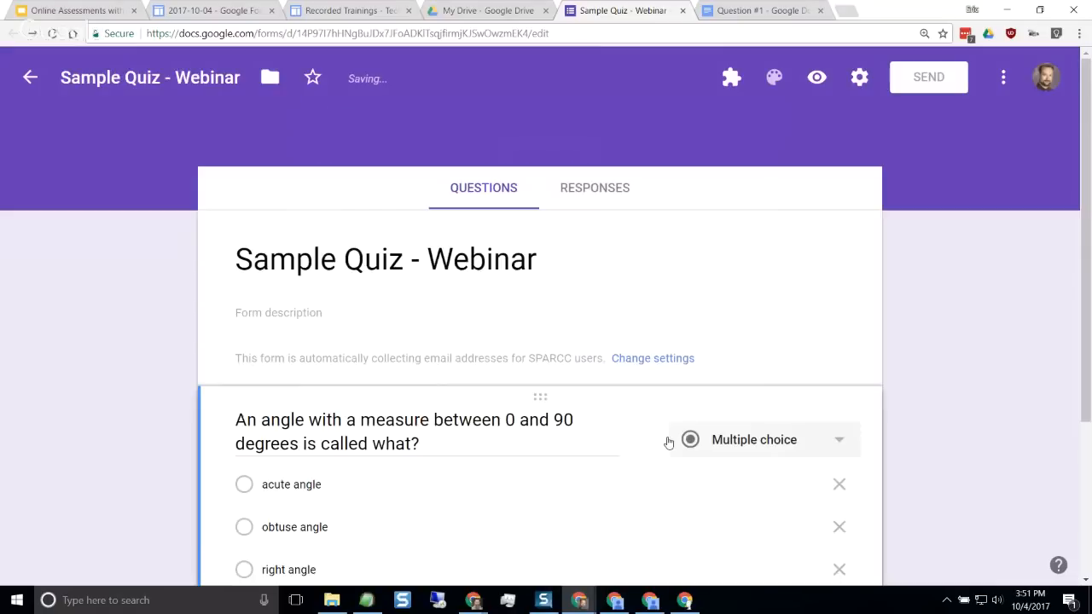
left_click(524, 449)
left_click(512, 478)
left_click(492, 434)
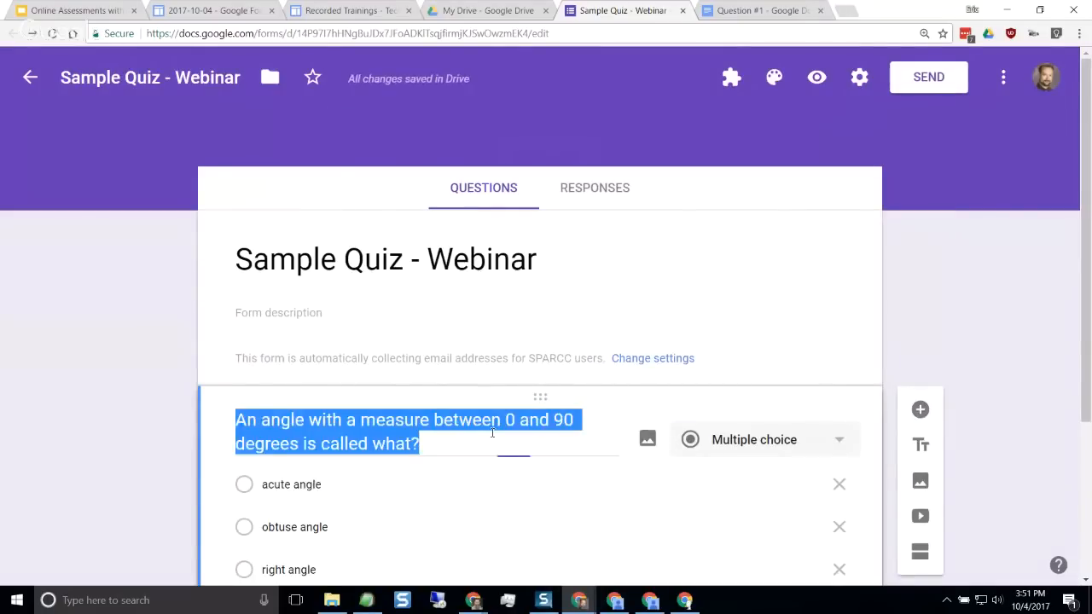
scroll(492, 433, "down", 3)
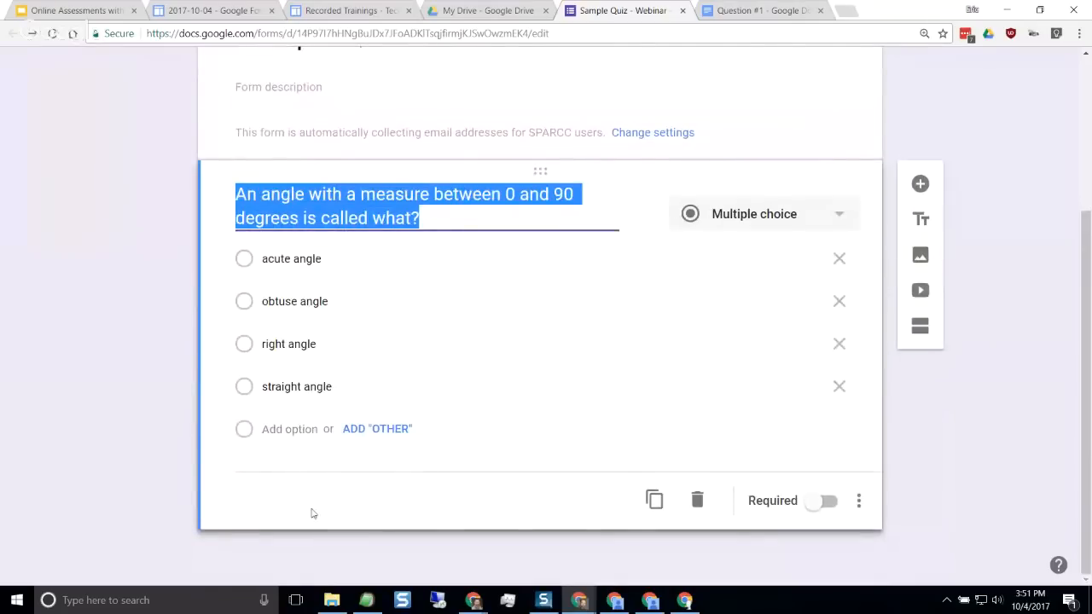
Make the form a quiz again in its settings and save the change
scroll(311, 513, "up", 3)
left_click(857, 70)
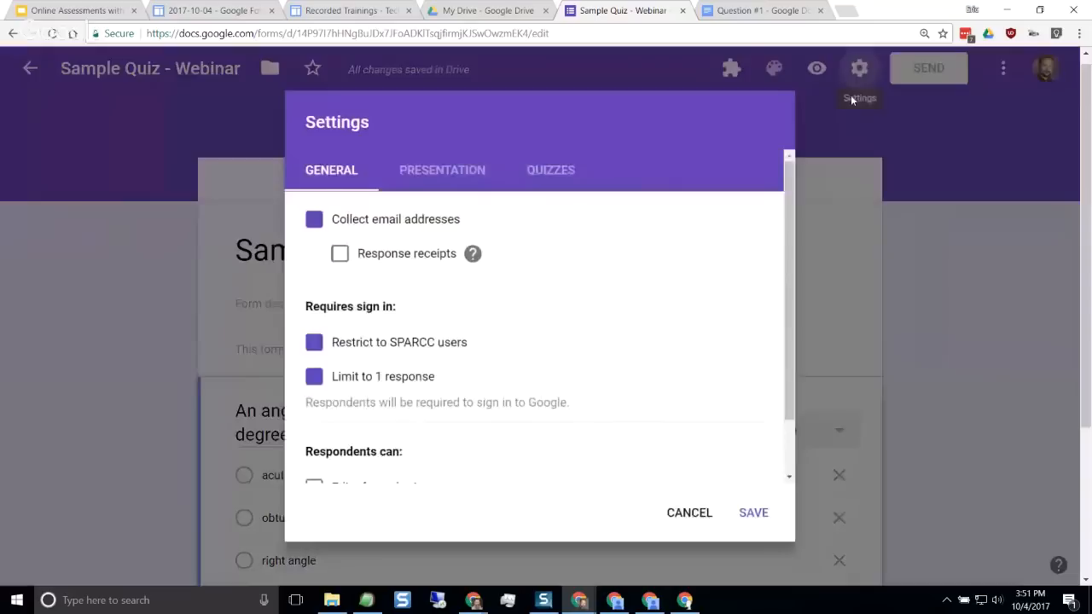
left_click(579, 175)
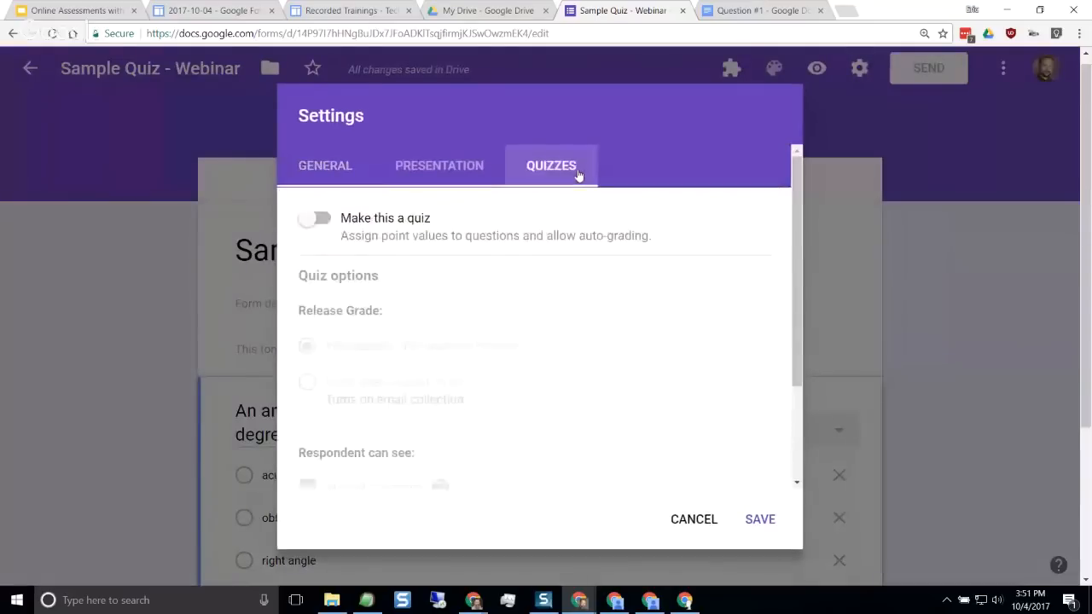
left_click(333, 227)
left_click(756, 518)
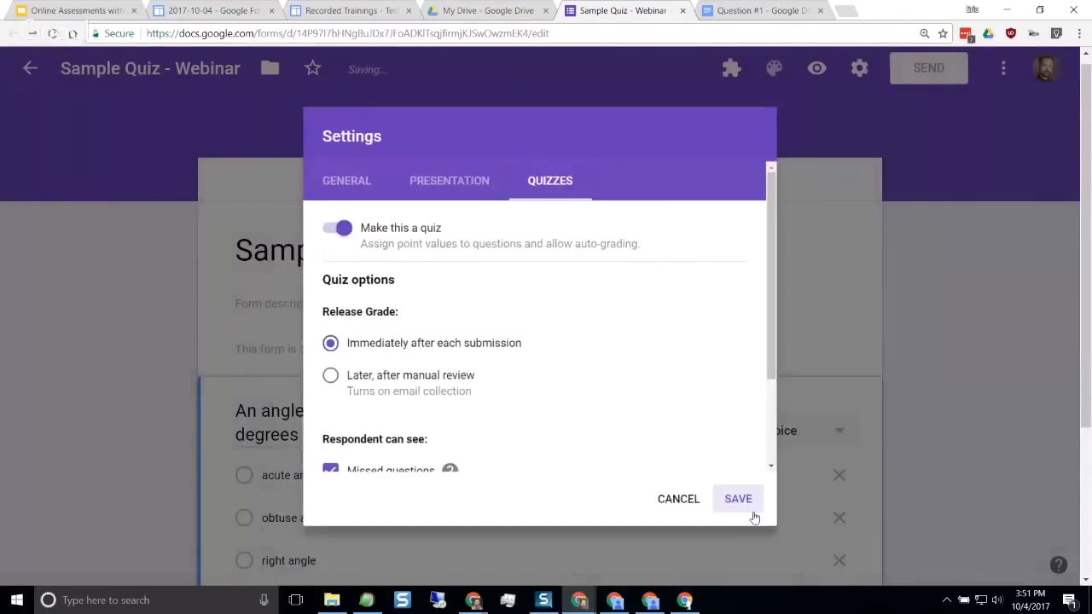
Set the angle question's answer key to 1 point with "acute angle" as the correct answer
scroll(512, 431, "down", 3)
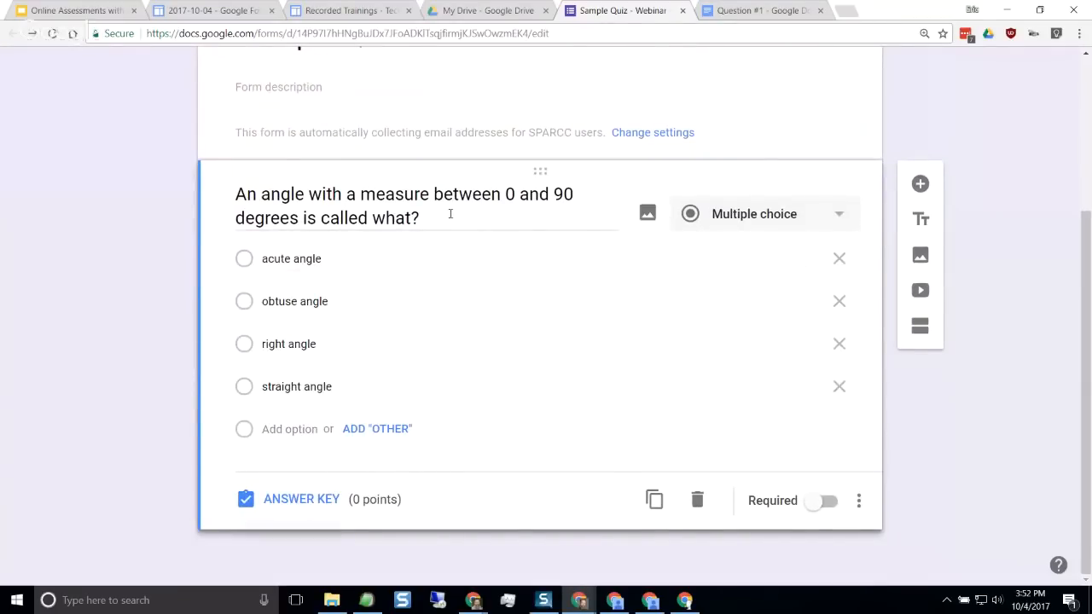
left_click(304, 500)
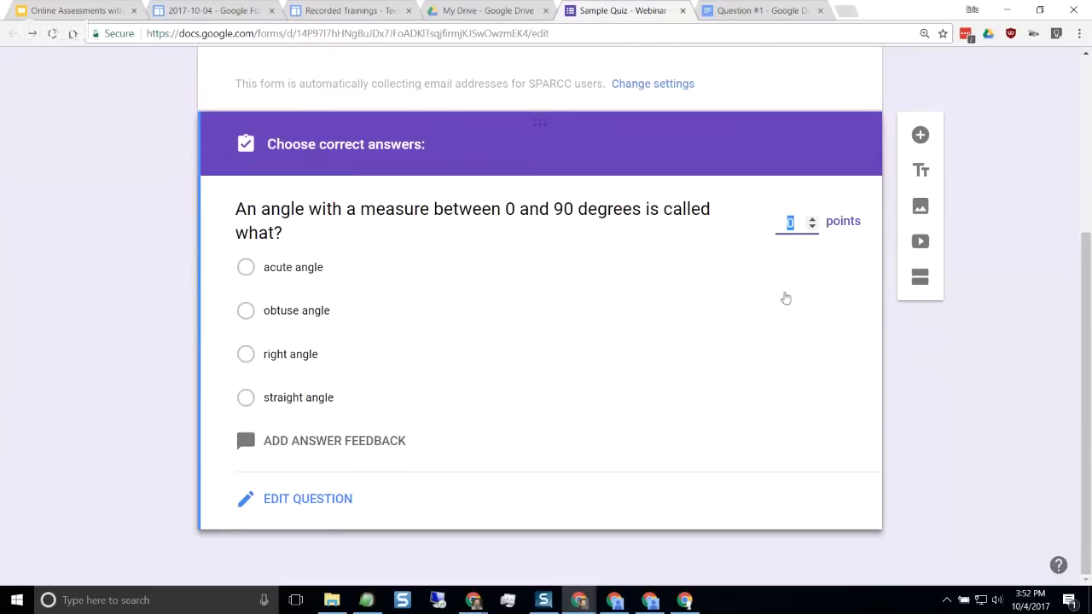
left_click(815, 219)
left_click(246, 269)
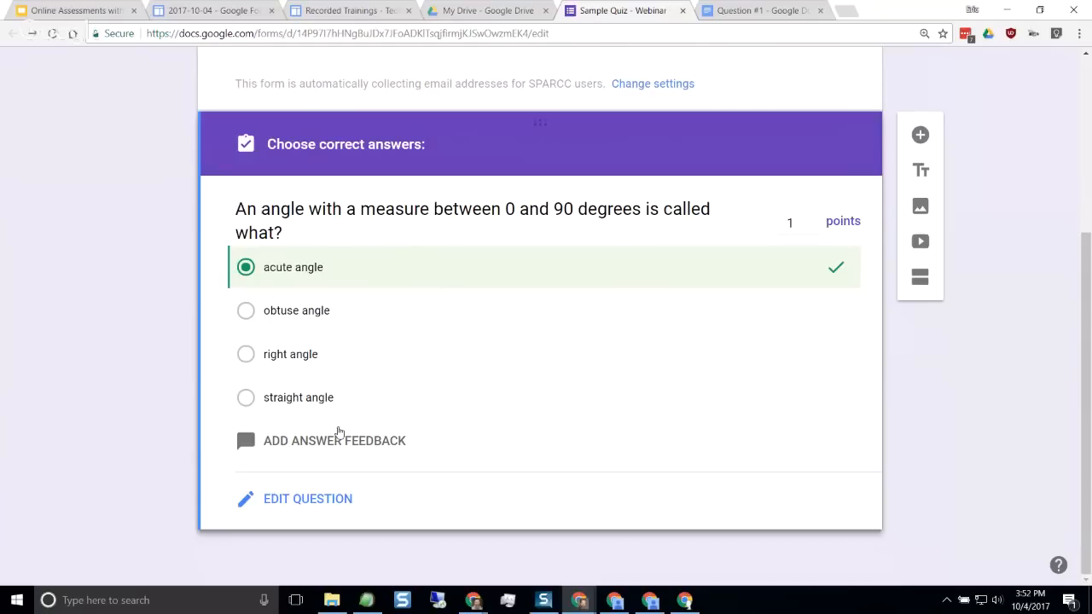
Paste "For a review of different types of angles you can watch the video linked here" as the angle question's feedback for incorrect answers
left_click(306, 441)
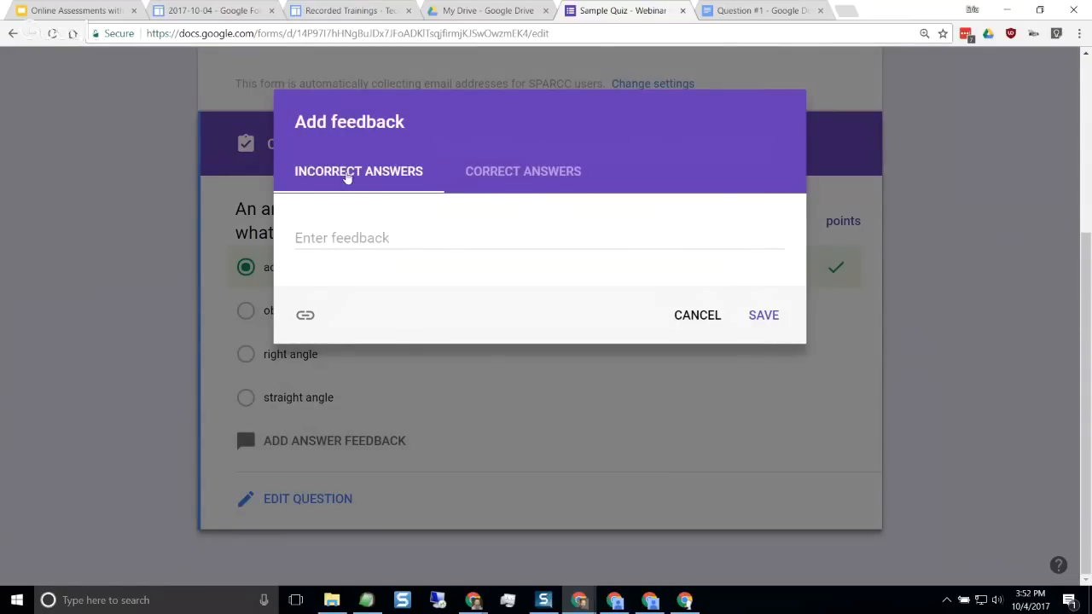
left_click(510, 178)
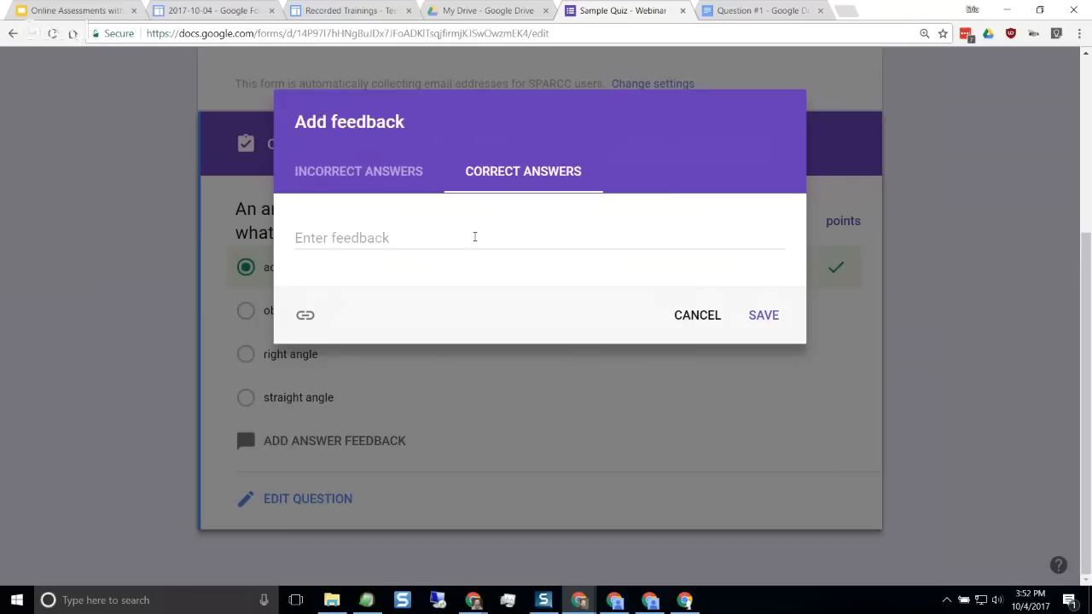
left_click(391, 181)
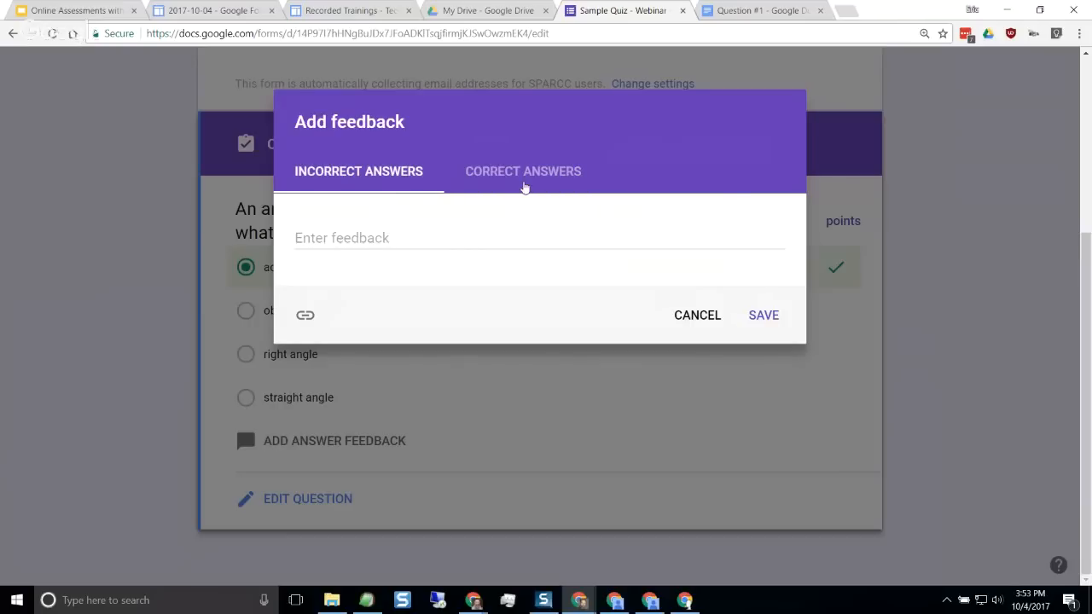
left_click(522, 186)
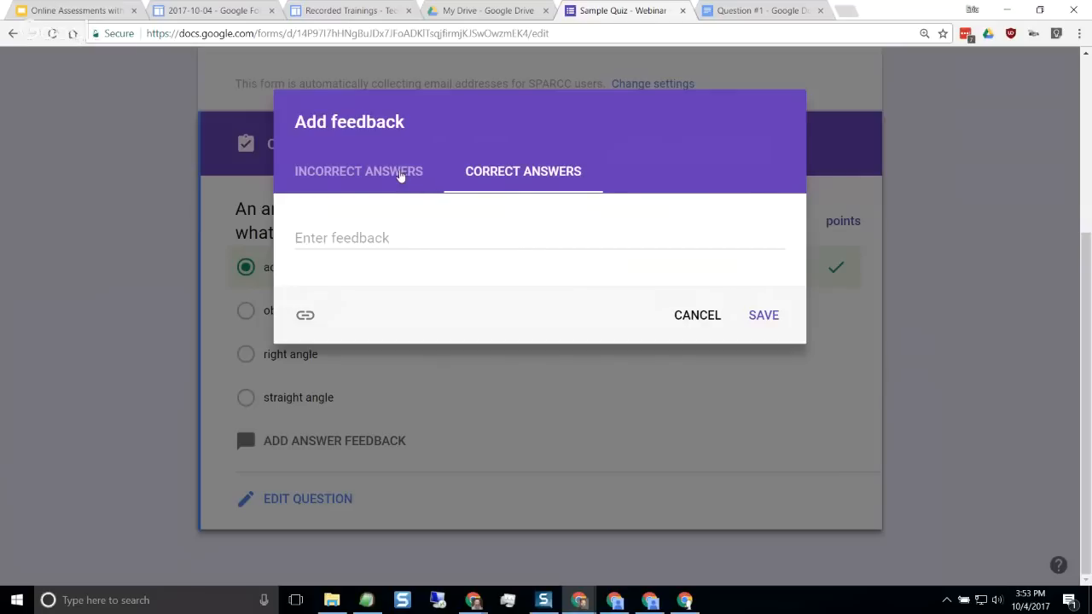
left_click(400, 177)
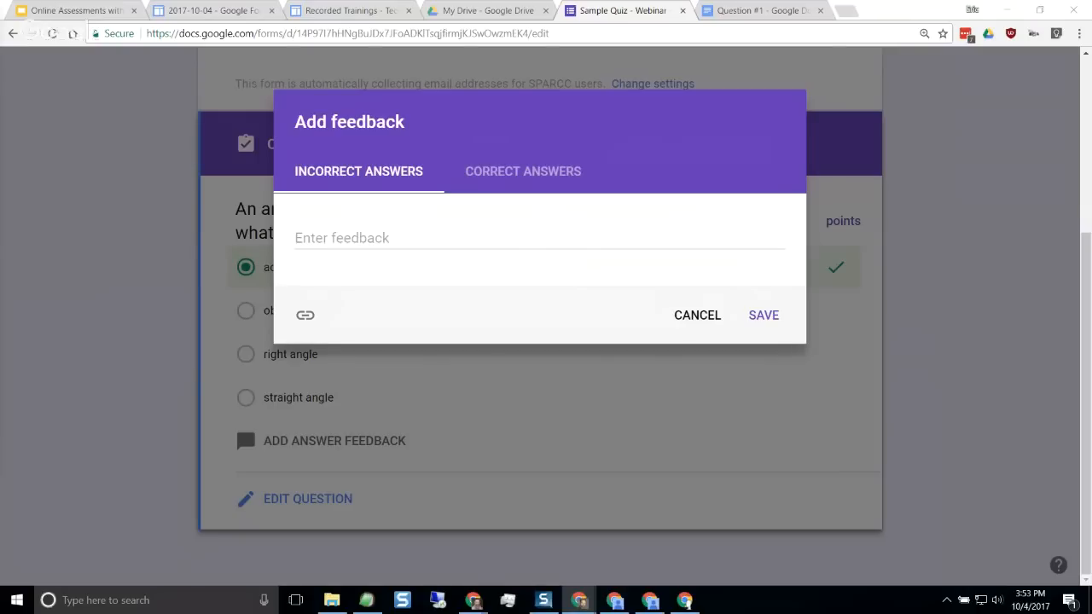
left_click(376, 235)
type("For a review of different types of angles you can watch the video linked here")
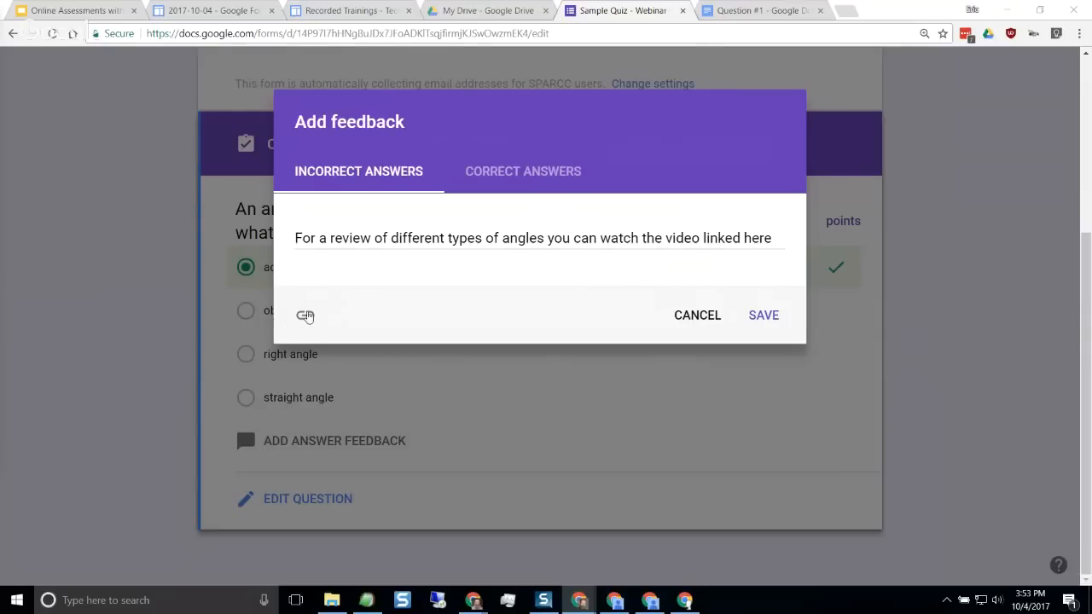
Attach the copied YouTube video link to the incorrect-answer feedback and save the feedback
left_click(305, 315)
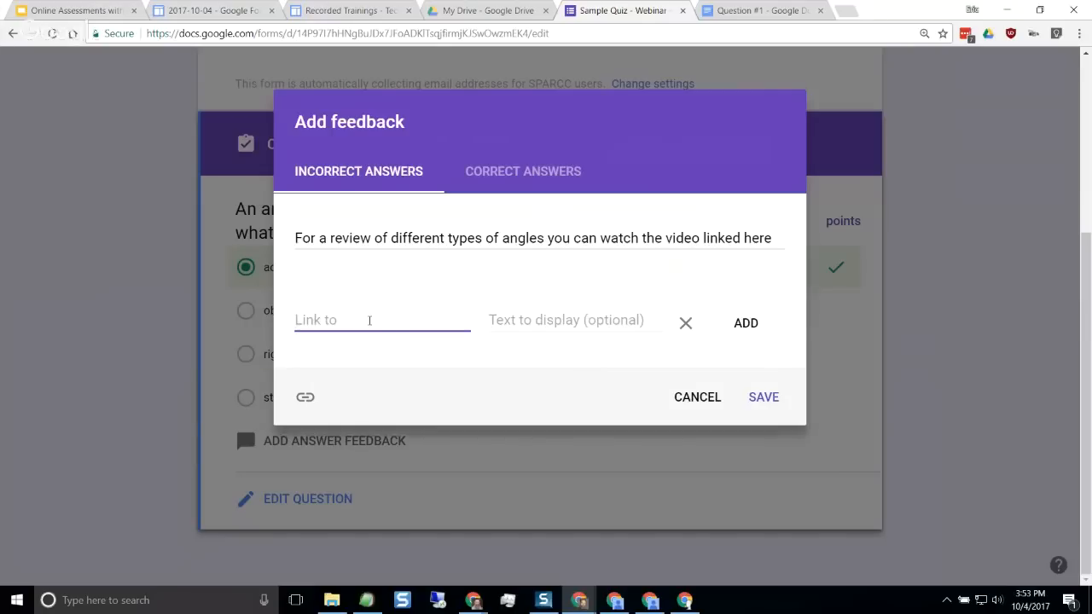
key("ctrl+v")
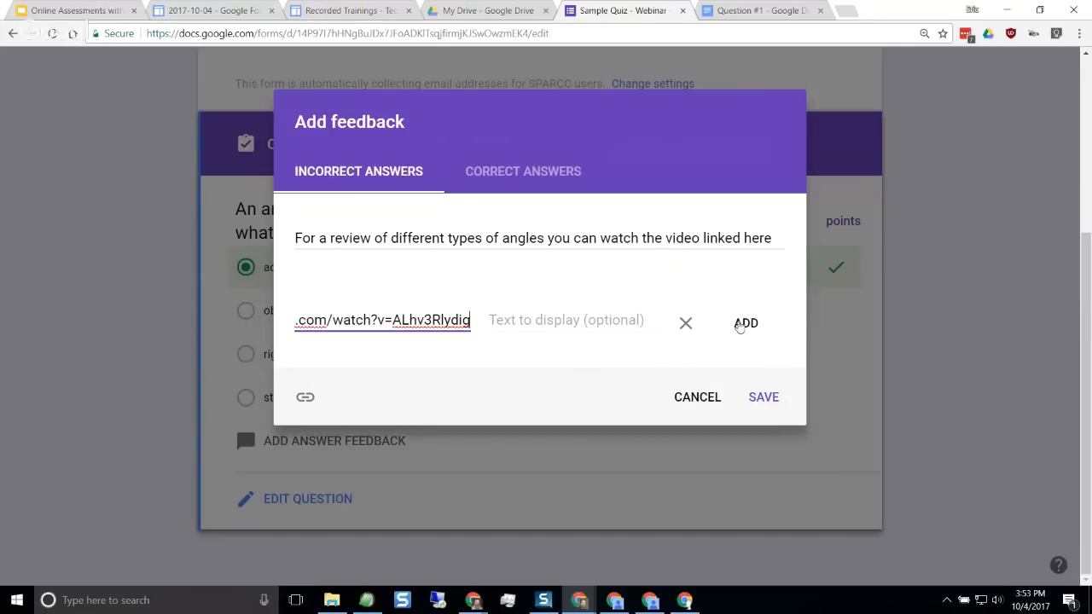
left_click(742, 324)
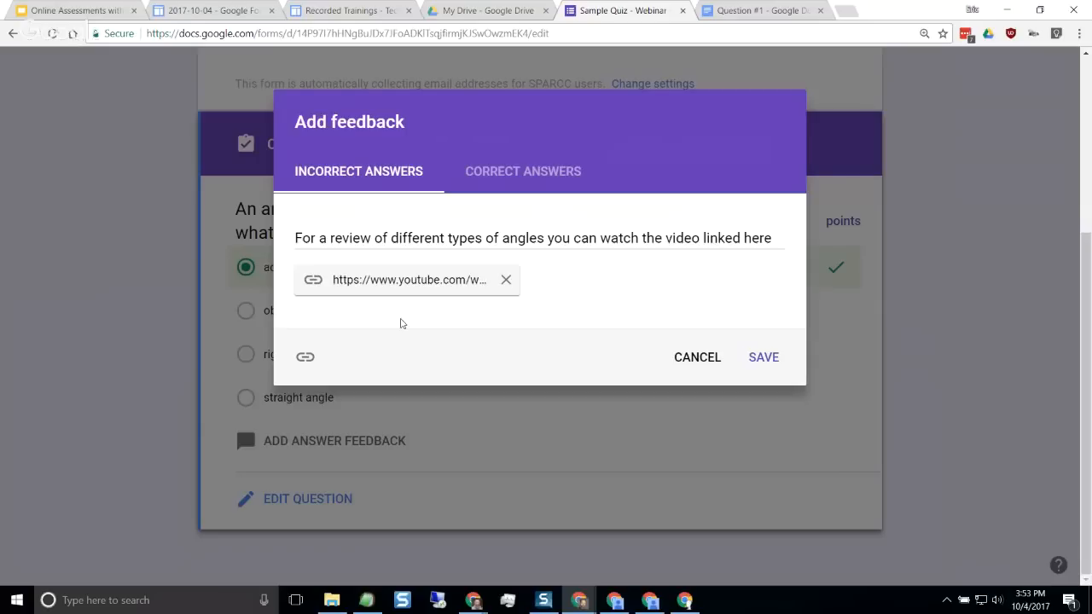
left_click(768, 361)
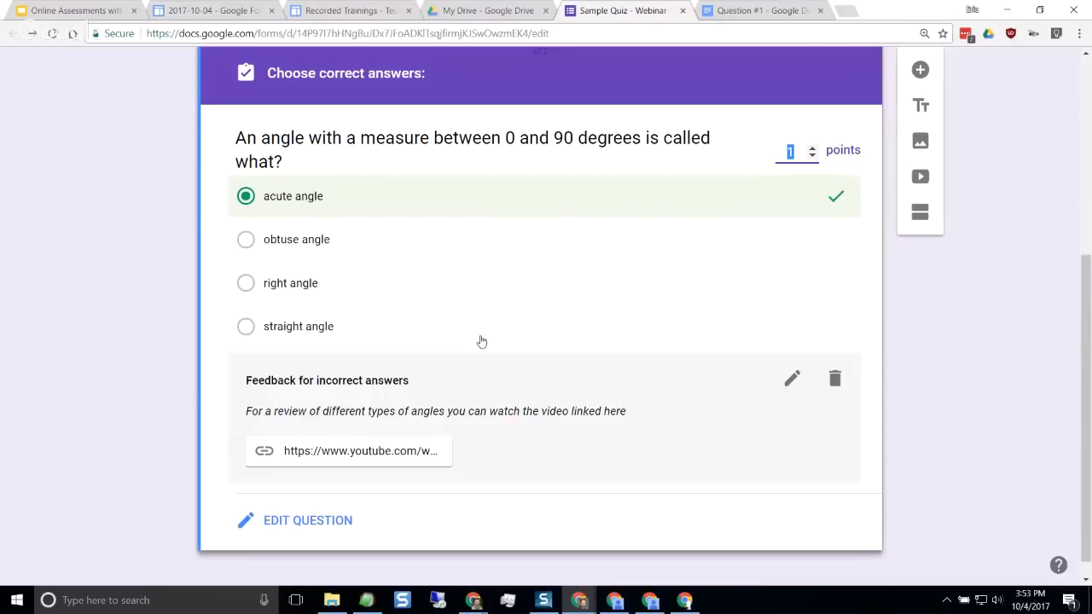
Review the angle question's saved feedback, return from its answer key to question editing, and make the question required
scroll(493, 404, "up", 1)
scroll(493, 404, "up", 1)
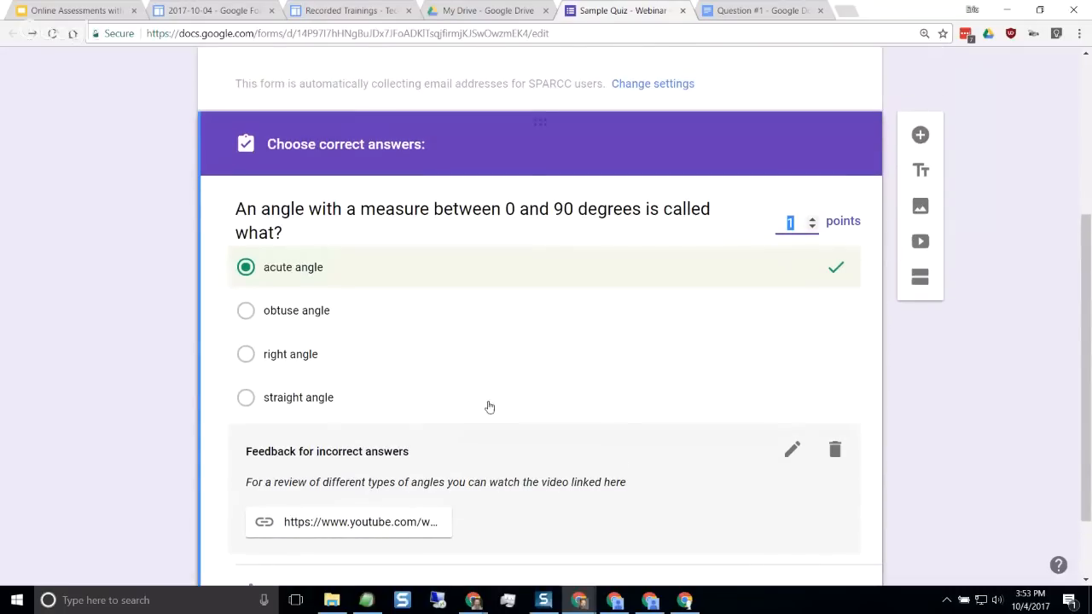
scroll(491, 407, "down", 1)
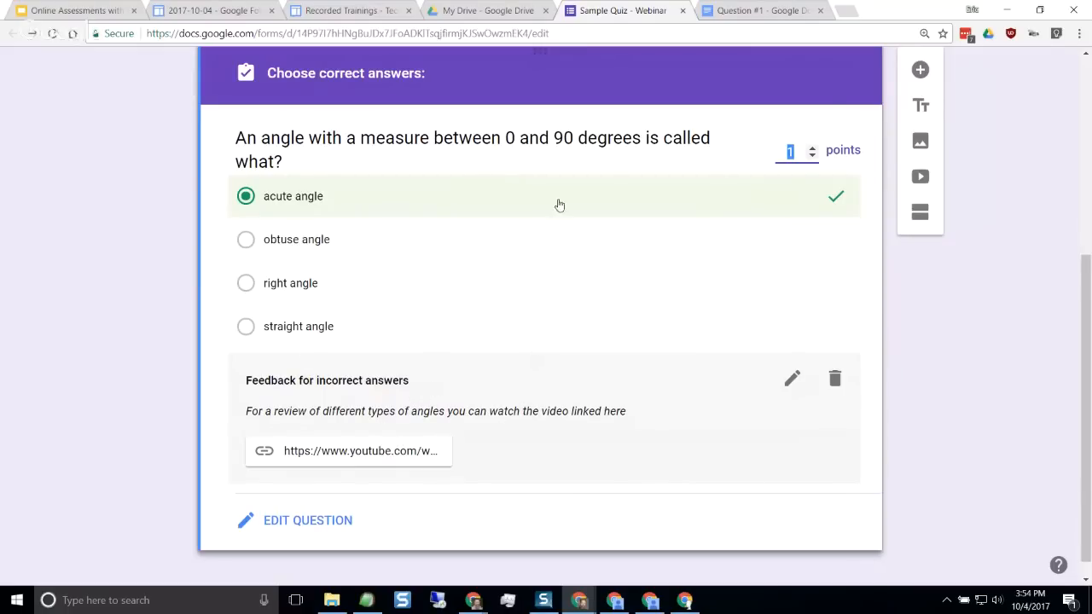
left_click(315, 526)
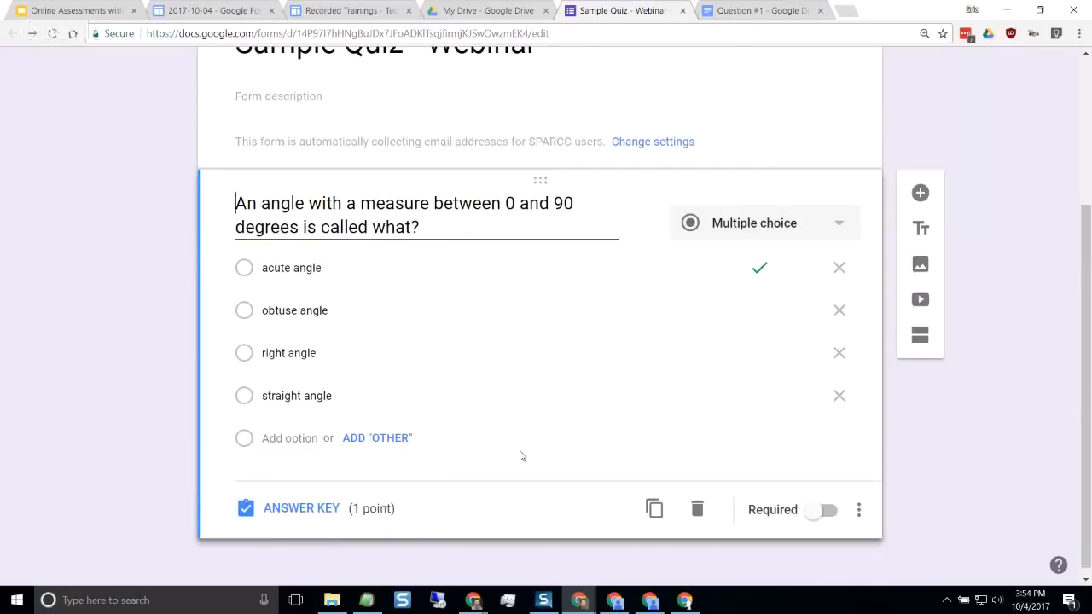
scroll(521, 453, "up", 3)
scroll(521, 453, "down", 4)
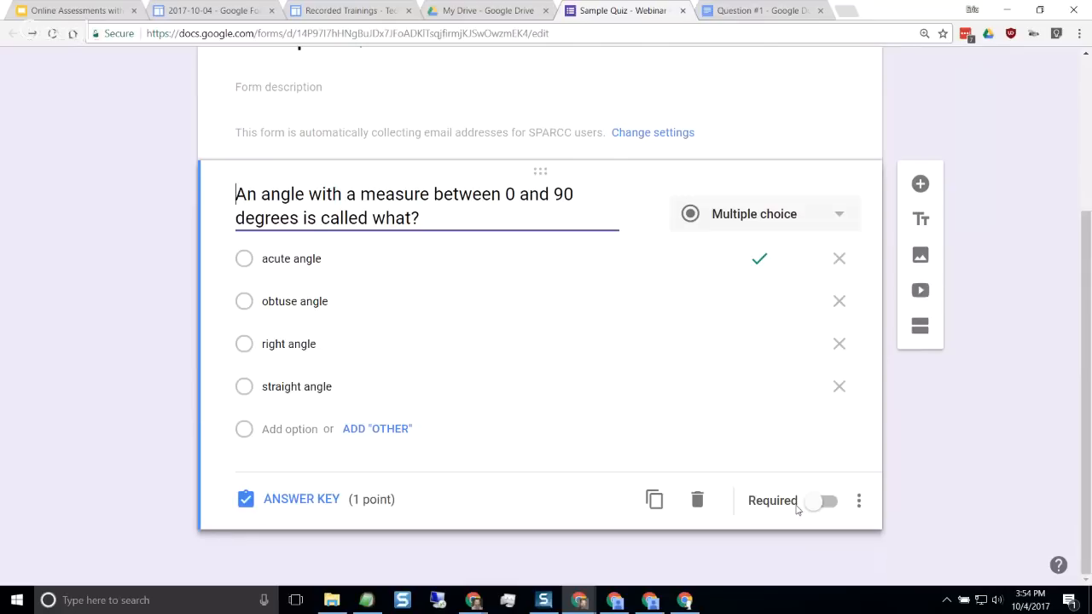
left_click(833, 506)
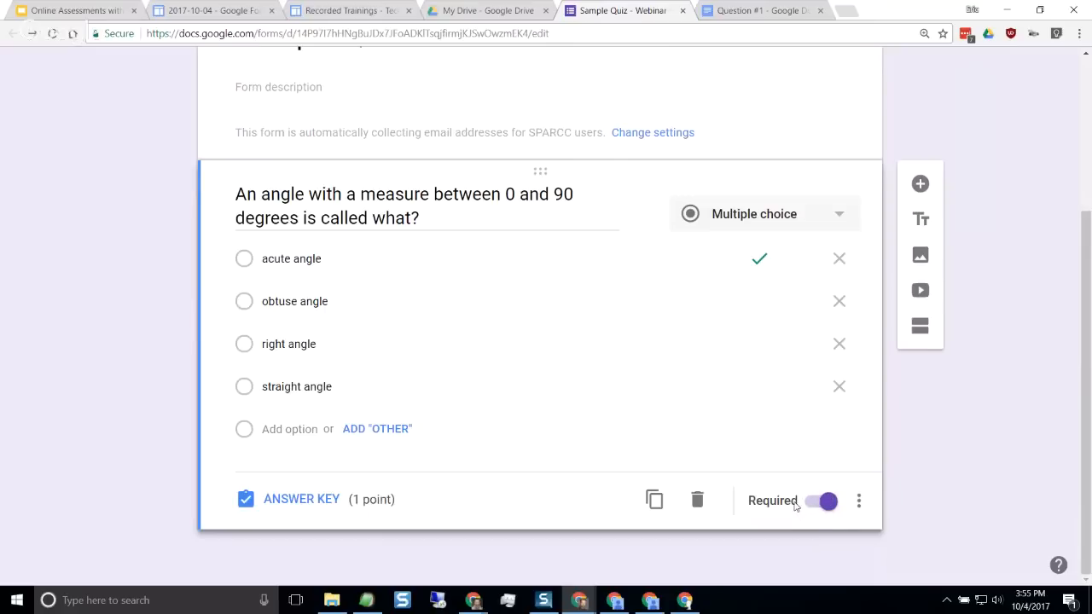
Set the form's default preferences to make new questions required and save them
scroll(777, 493, "up", 3)
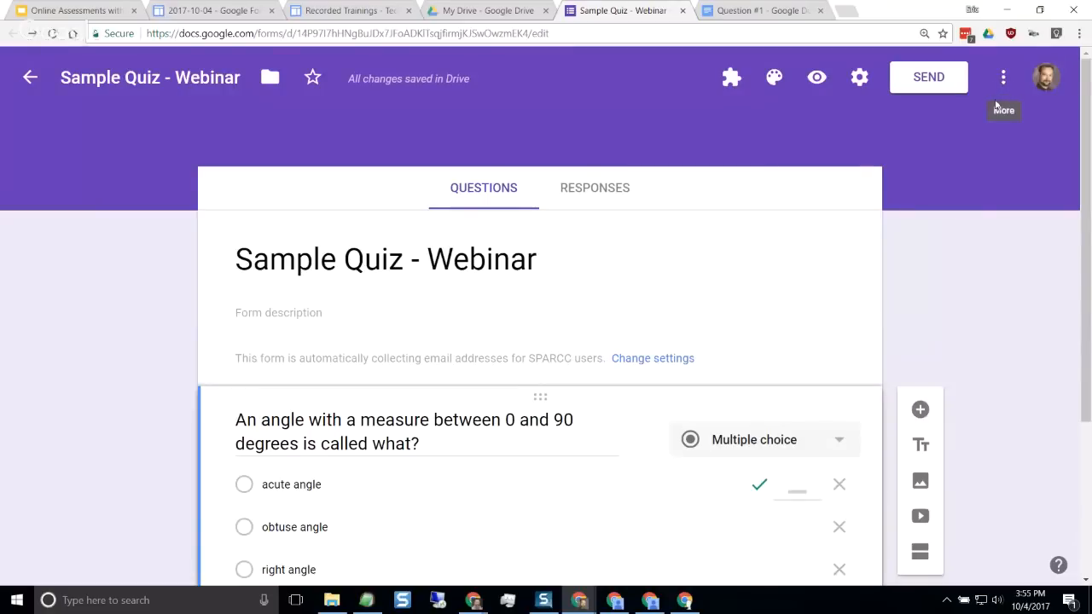
left_click(1003, 78)
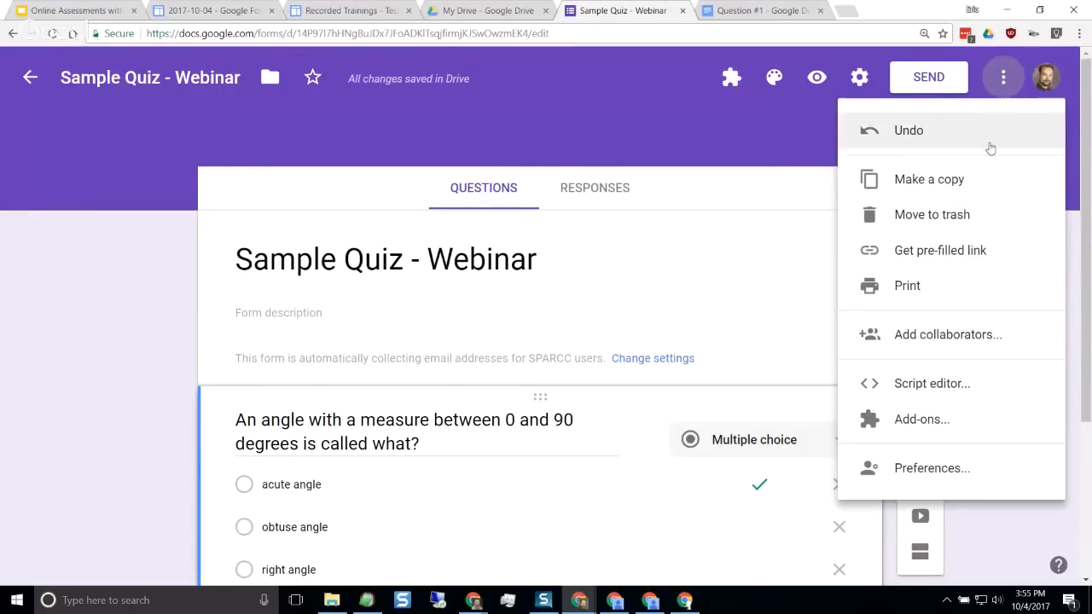
left_click(937, 468)
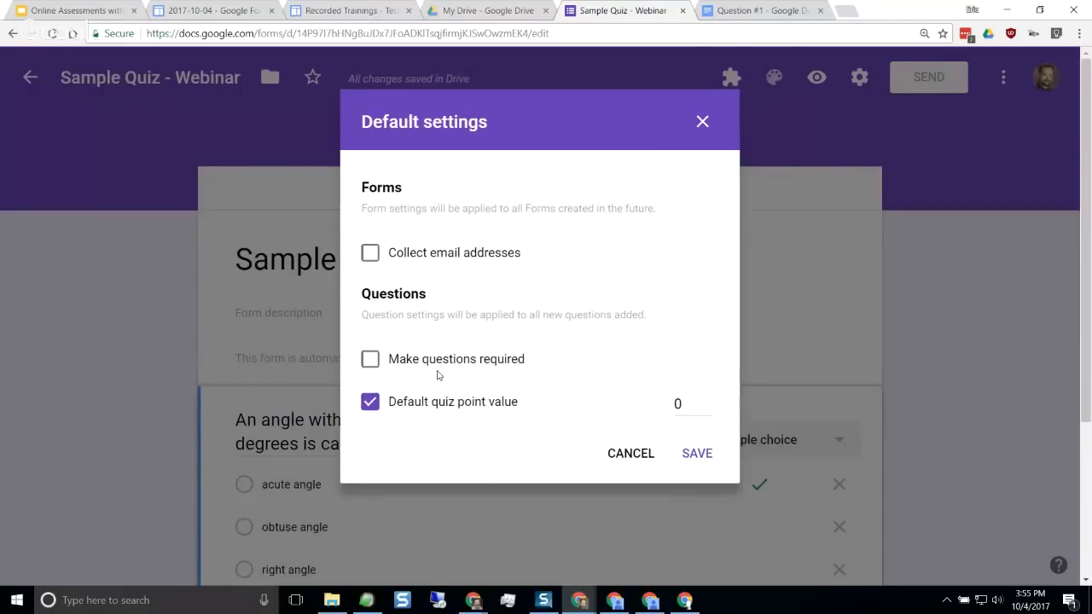
left_click(374, 359)
left_click(703, 456)
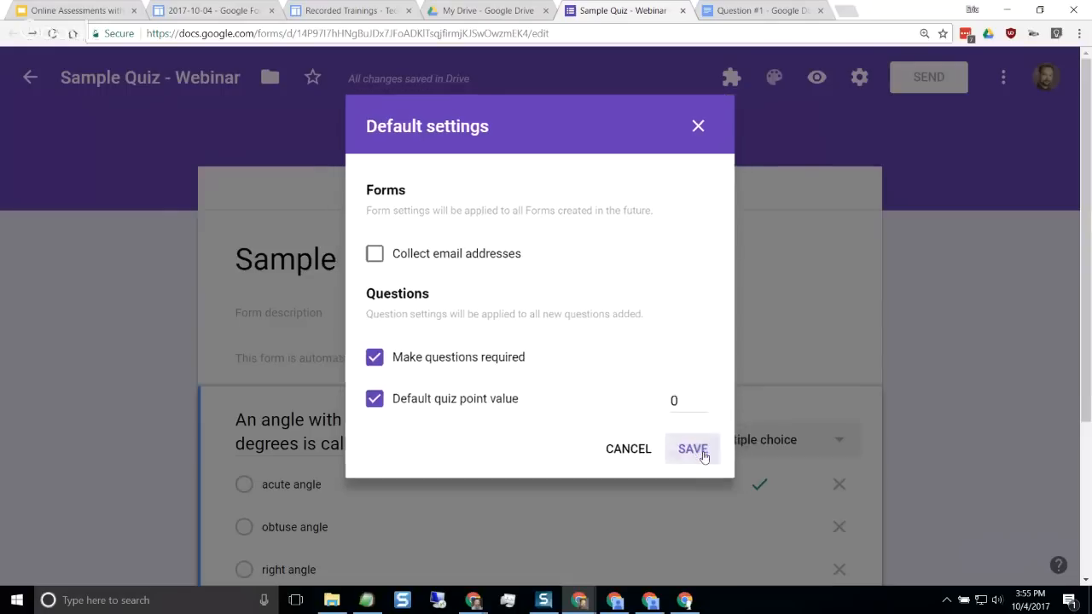
Turn on shuffled option order for the angle question
scroll(963, 381, "down", 2)
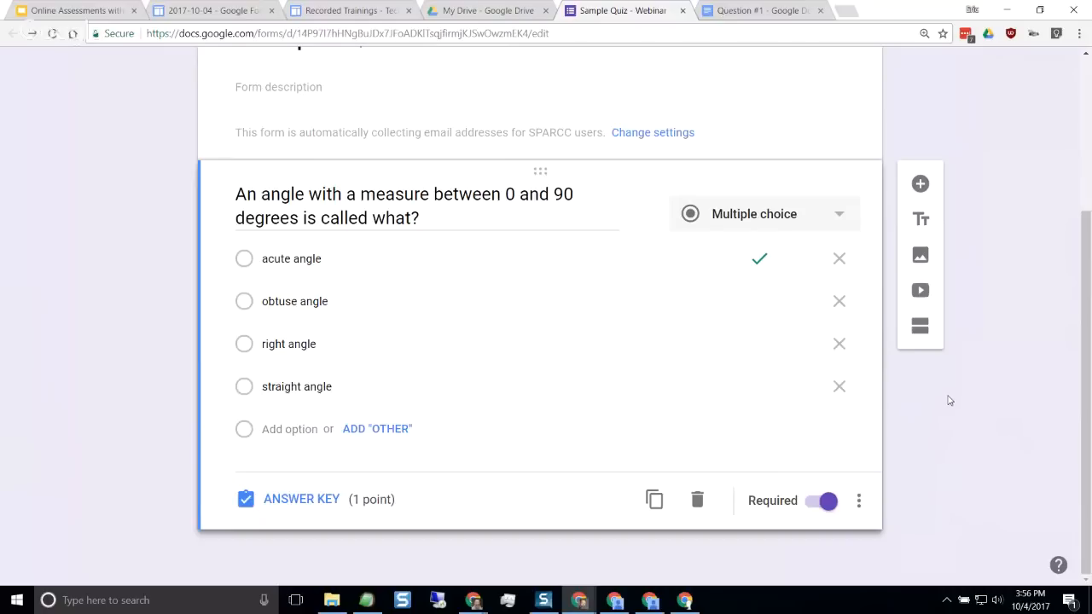
left_click(859, 503)
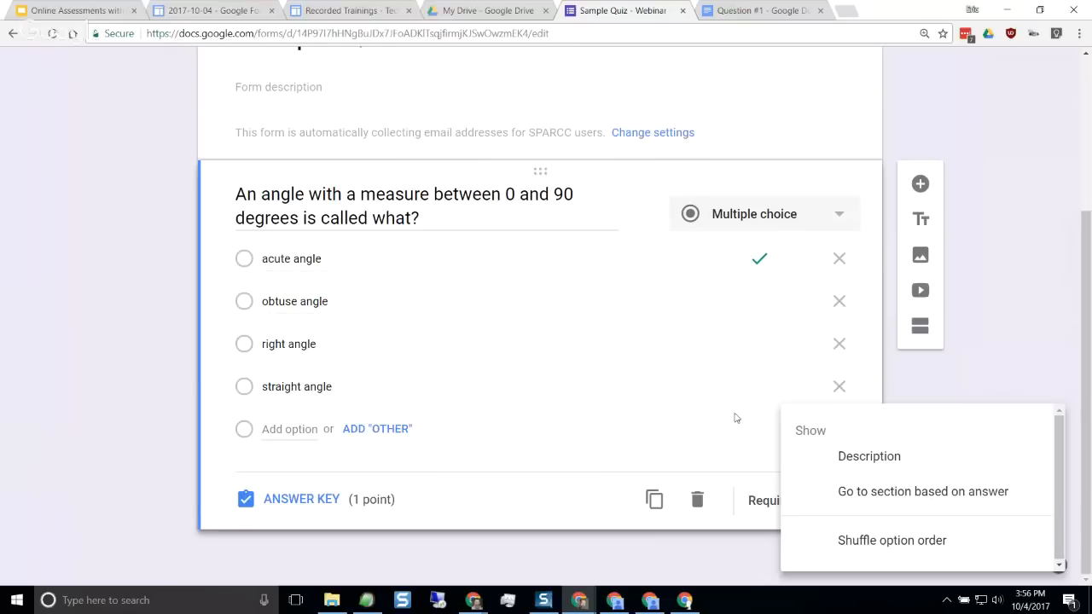
left_click(862, 547)
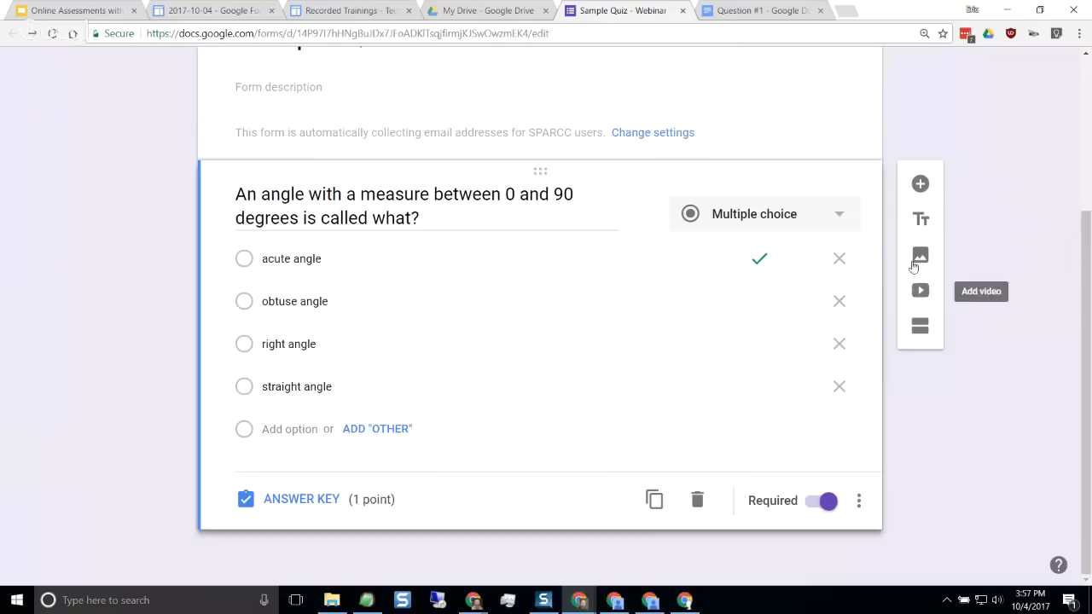
Add a new question below the angle question and paste "Which of the following are quadrilaterals?" as its text
left_click(921, 185)
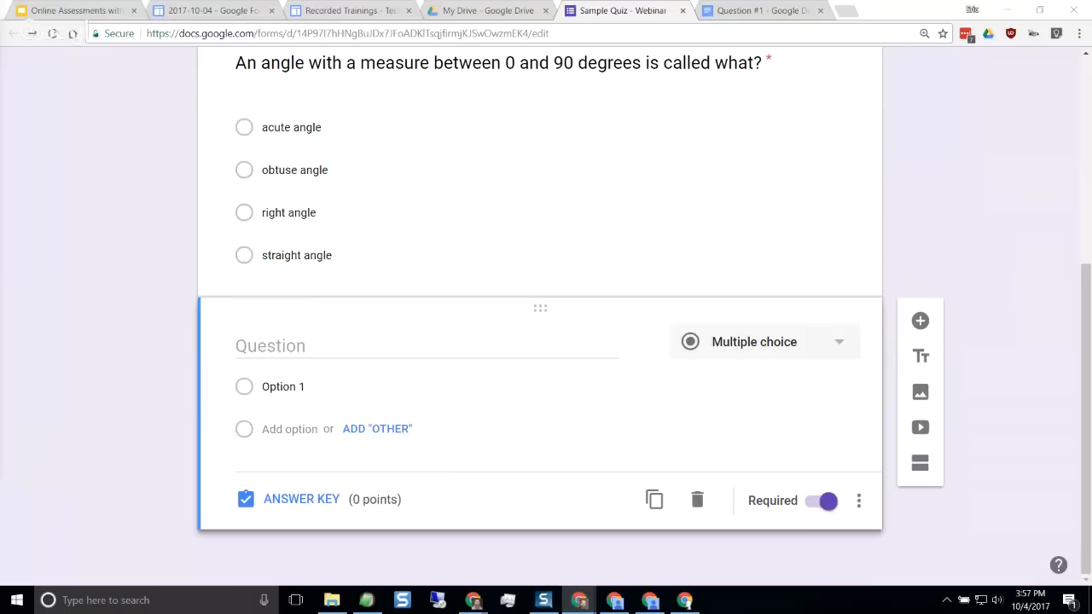
scroll(362, 334, "up", 1)
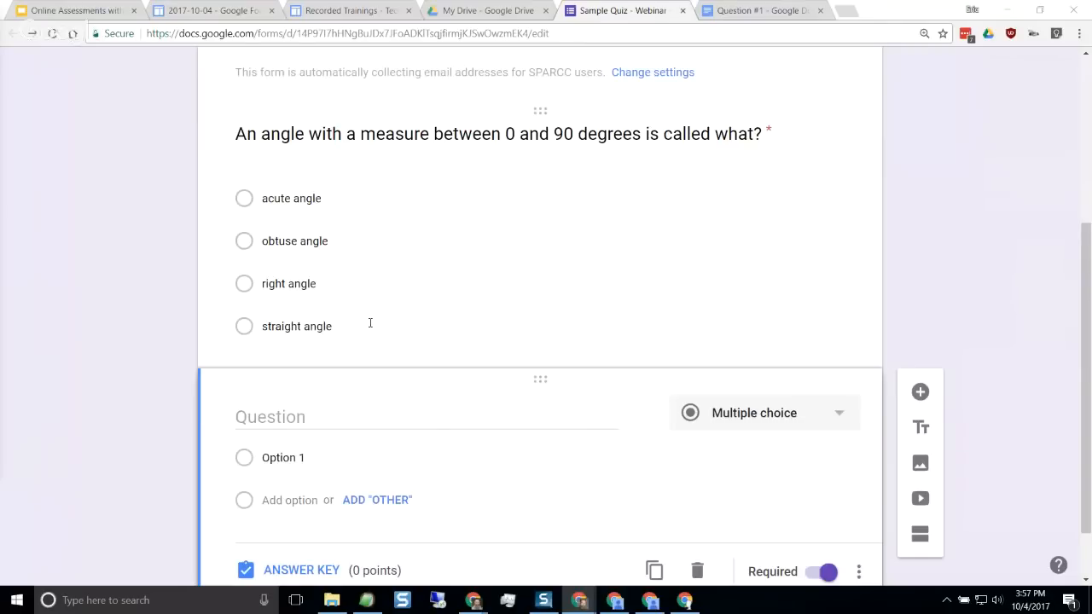
scroll(370, 323, "down", 1)
left_click(344, 344)
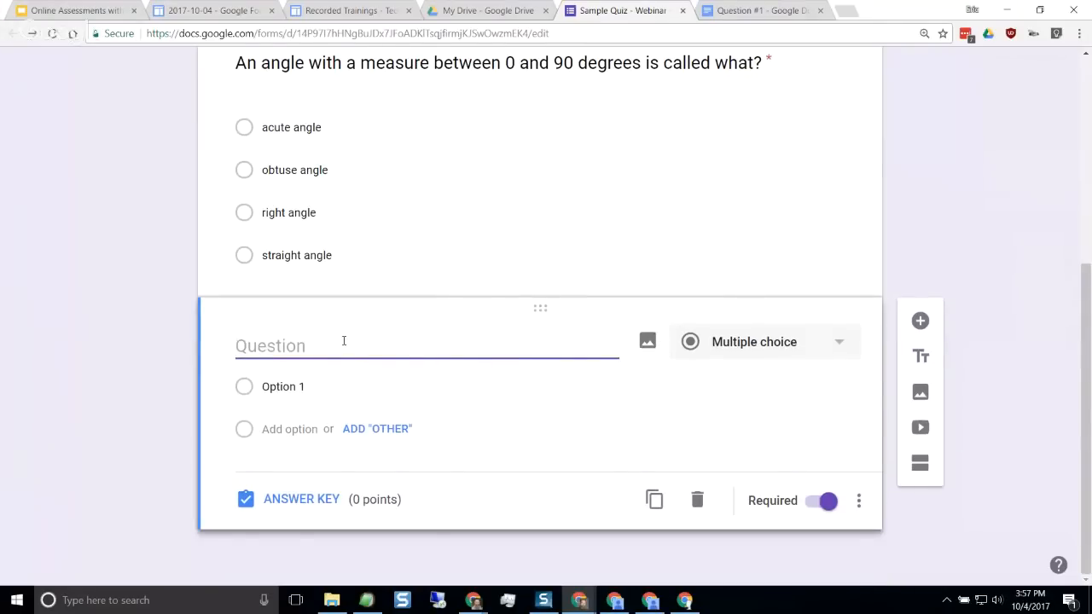
type("Which of the following are quadrilaterals?")
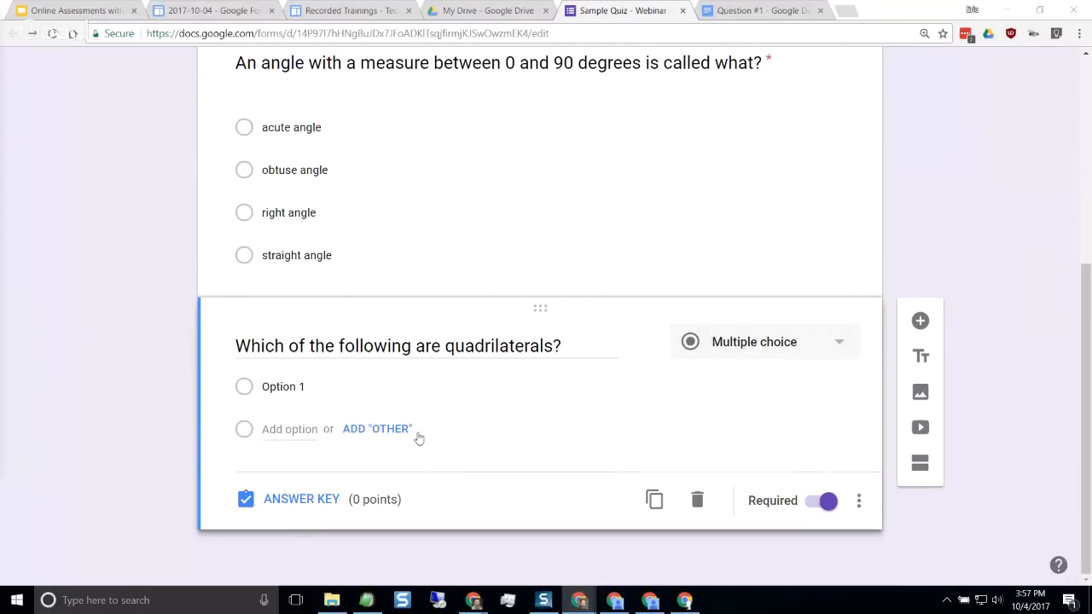
Paste square, rhombus, hexagon and triangle as the quadrilaterals question's options and change its type to Checkboxes
left_click(344, 390)
type("square rhombus hexagon triangle")
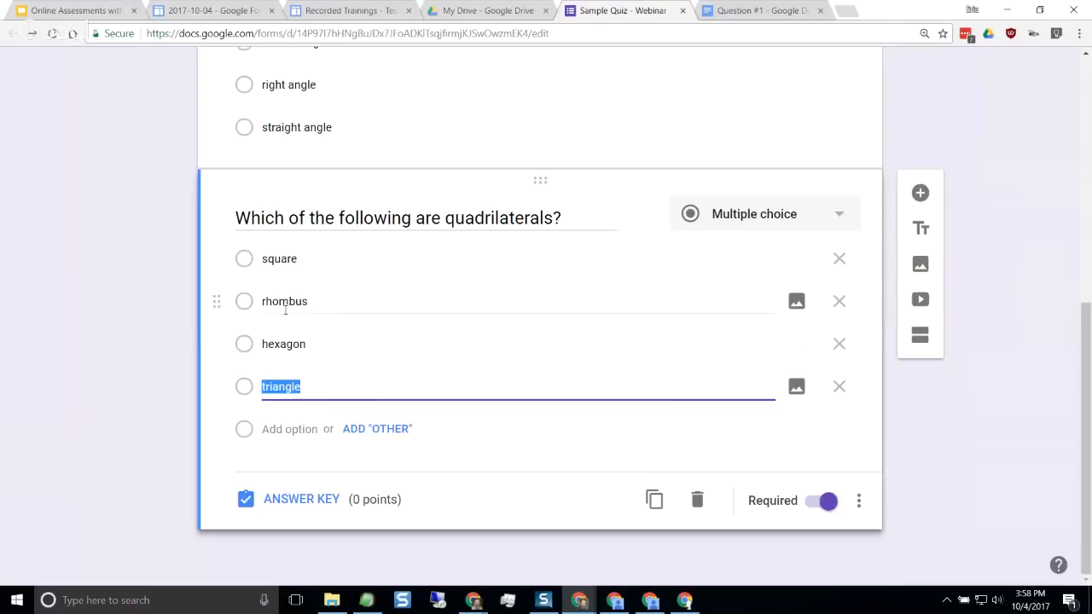
left_click(832, 227)
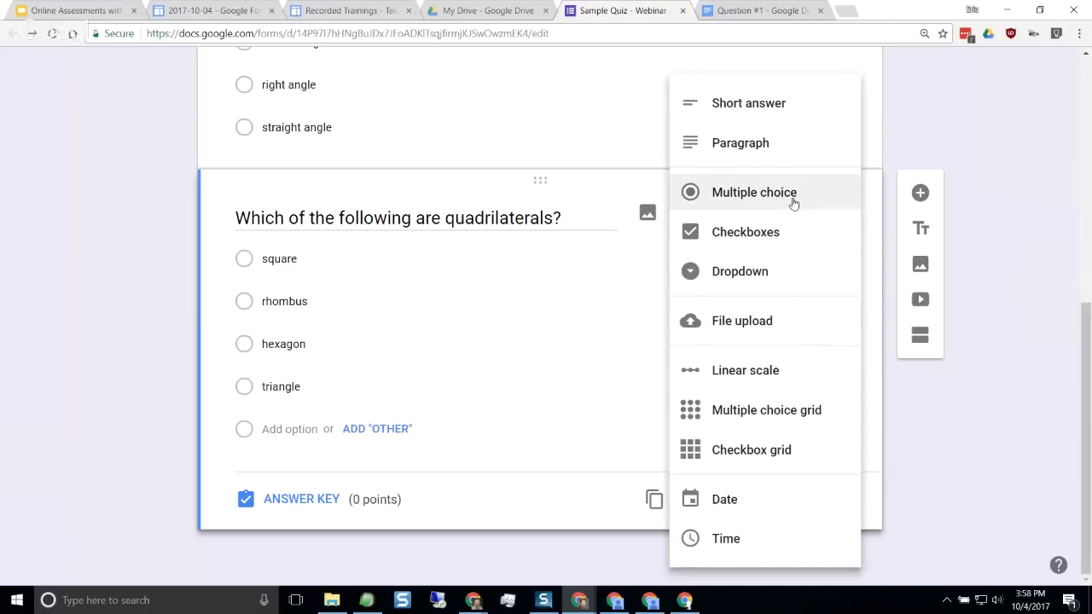
left_click(765, 238)
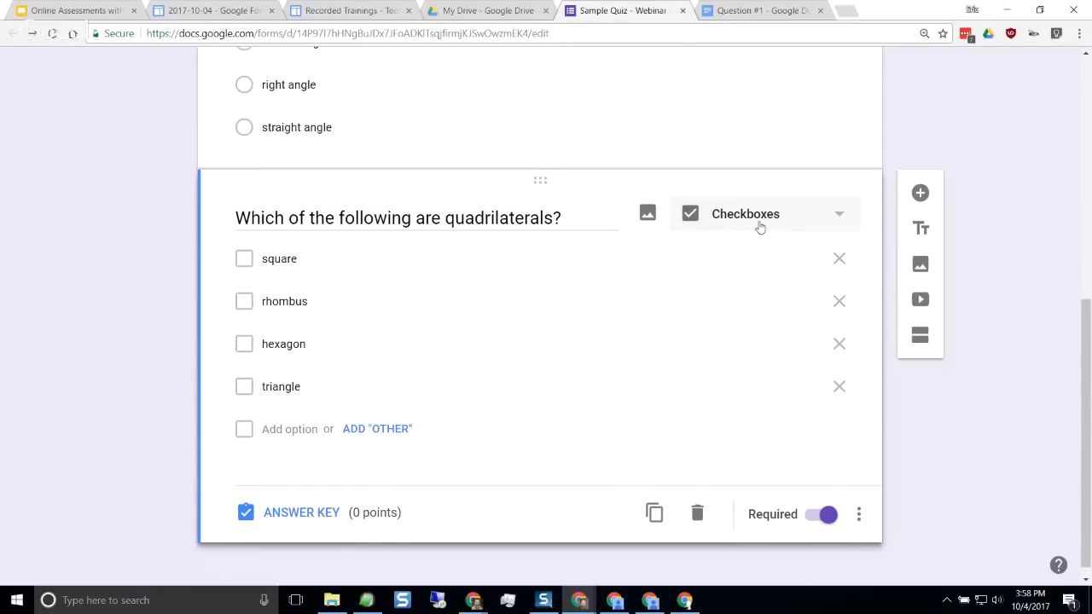
Set the quadrilaterals question's answer key to 2 points with square and rhombus as the correct answers
left_click(293, 514)
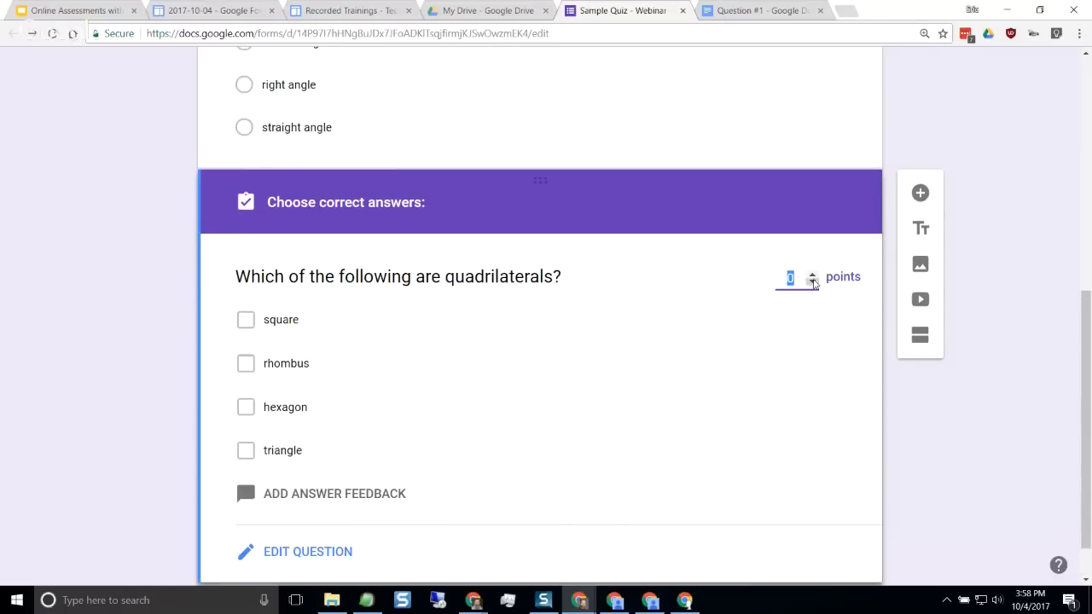
left_click(813, 276)
left_click(813, 275)
left_click(246, 320)
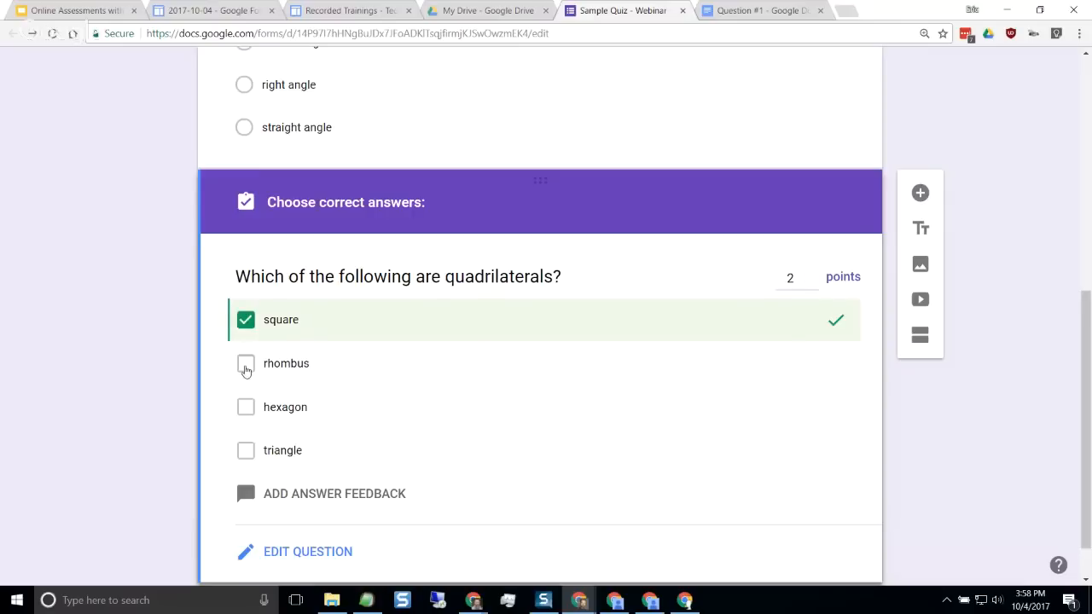
left_click(246, 365)
scroll(515, 373, "down", 1)
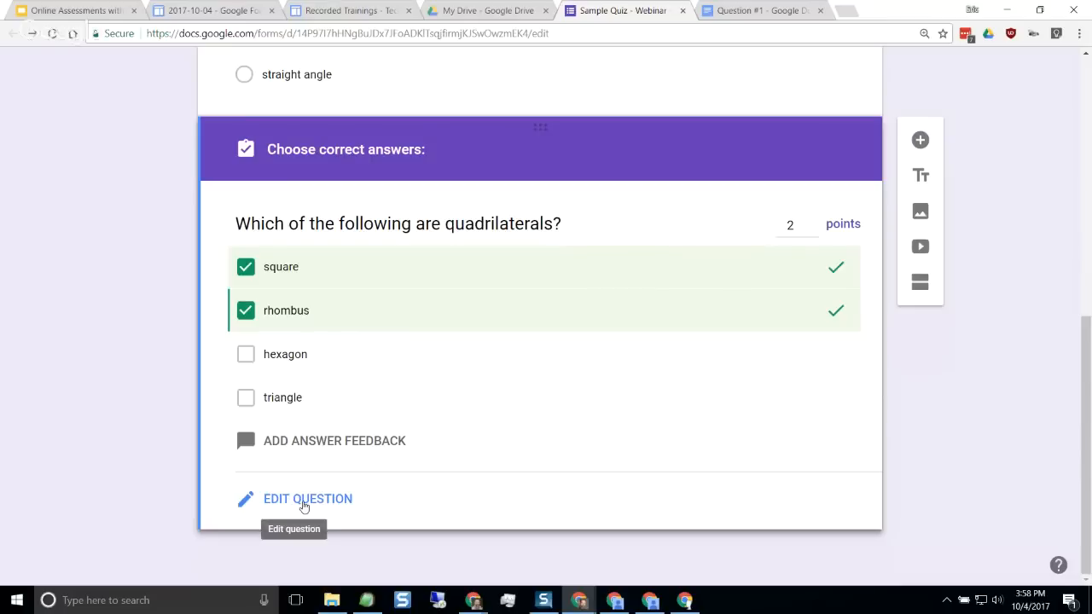
Return the quadrilaterals question to editing and turn on shuffled option order for it
left_click(303, 506)
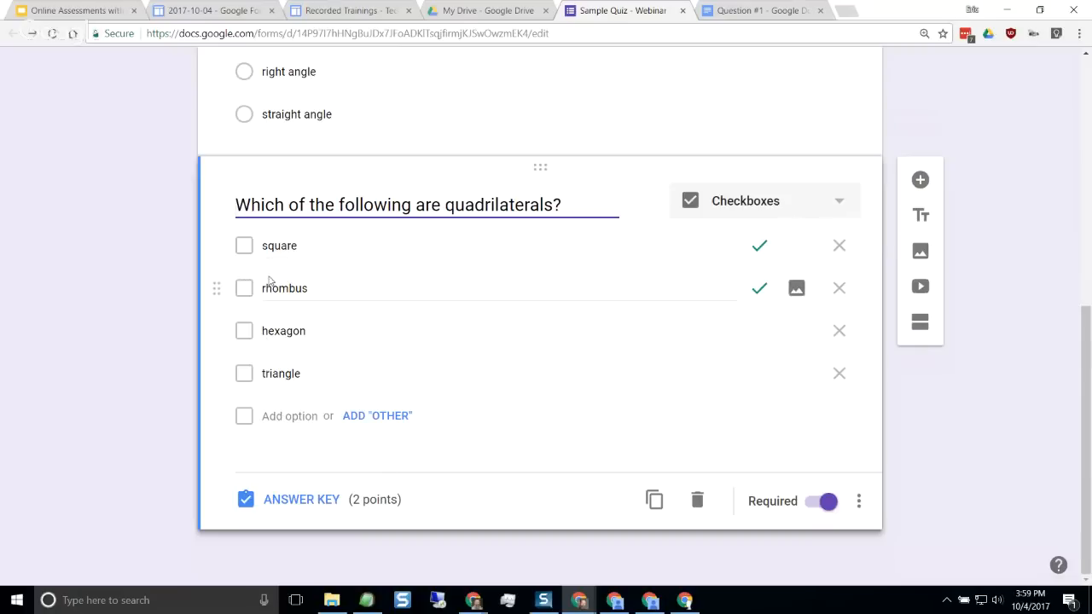
left_click(858, 501)
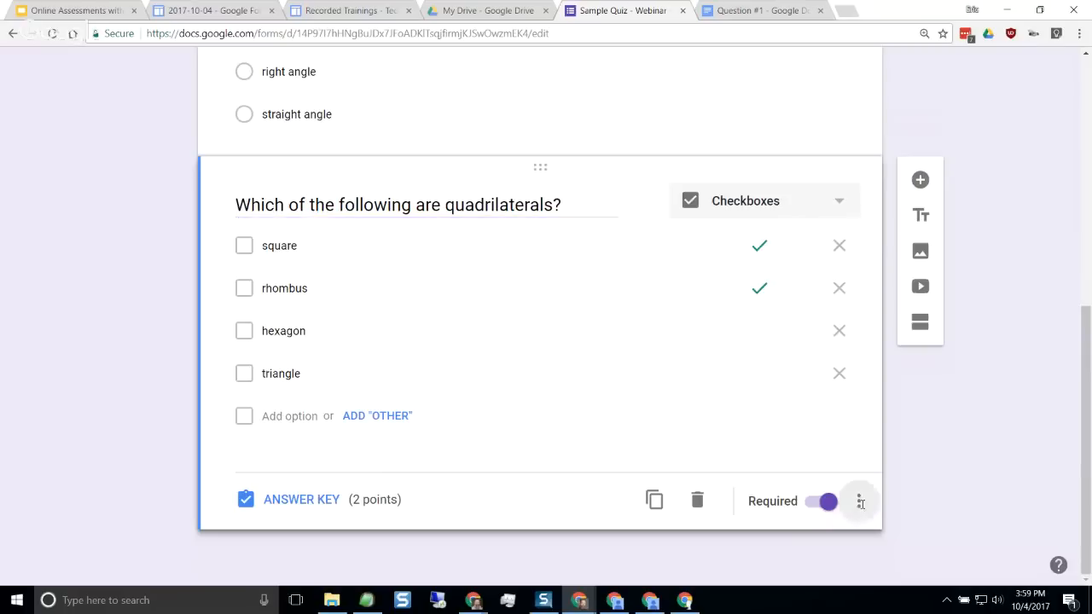
left_click(945, 546)
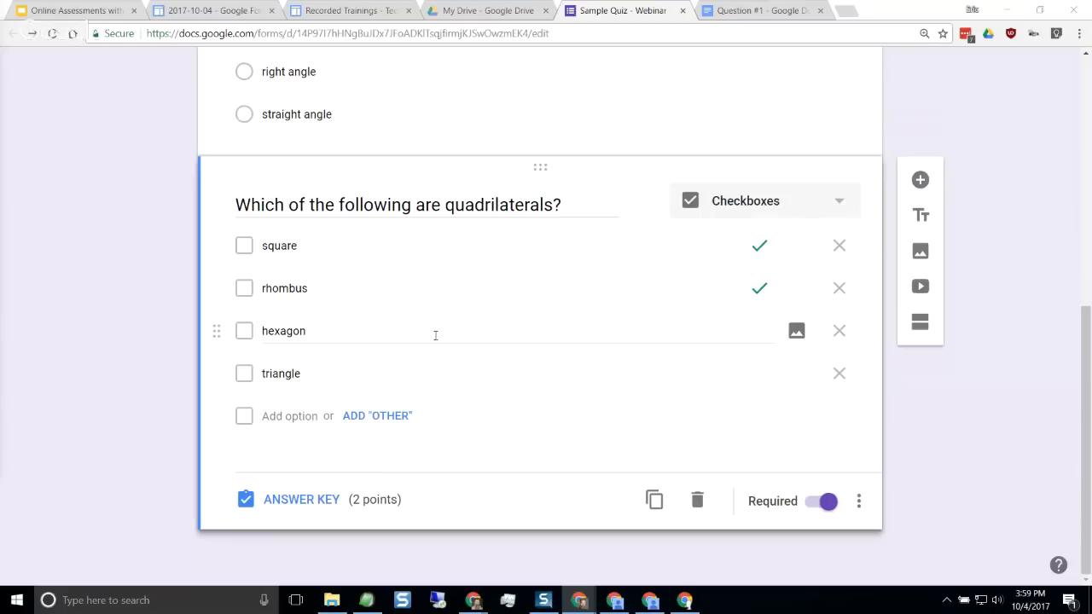
Add a question below the quadrilaterals question, paste "What do you call a 5-sided polygon?" as its text and set its type to Short answer
left_click(920, 180)
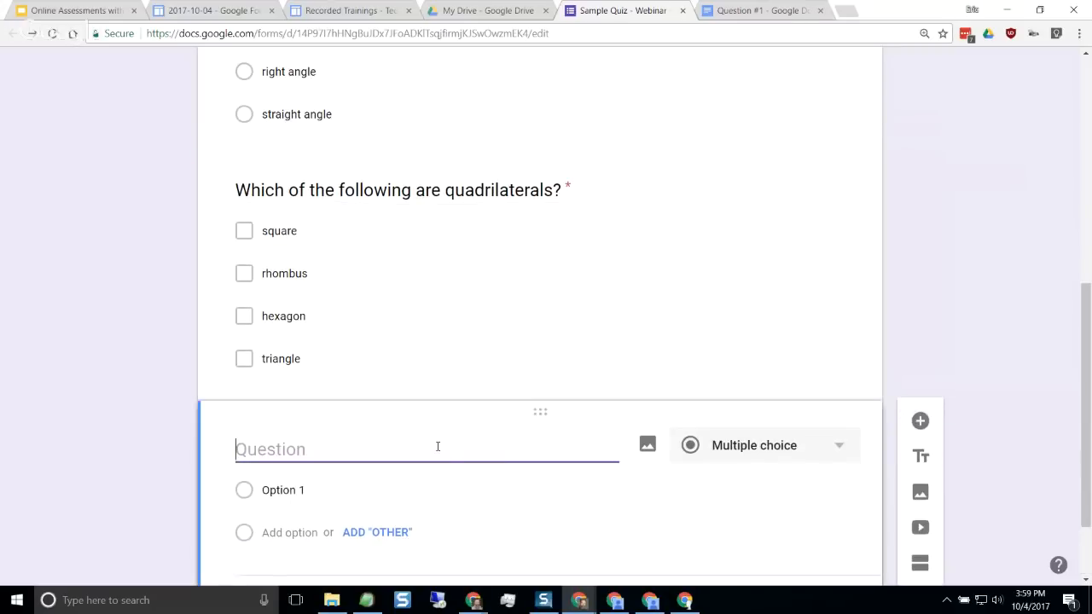
type("What do you call a 5-sided polygon?")
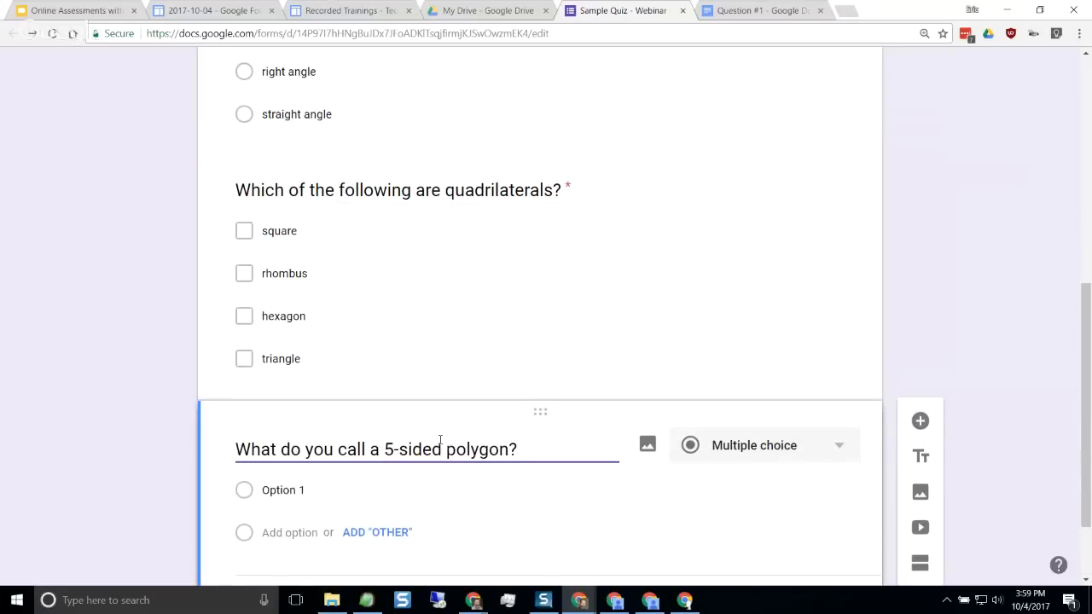
scroll(452, 440, "down", 2)
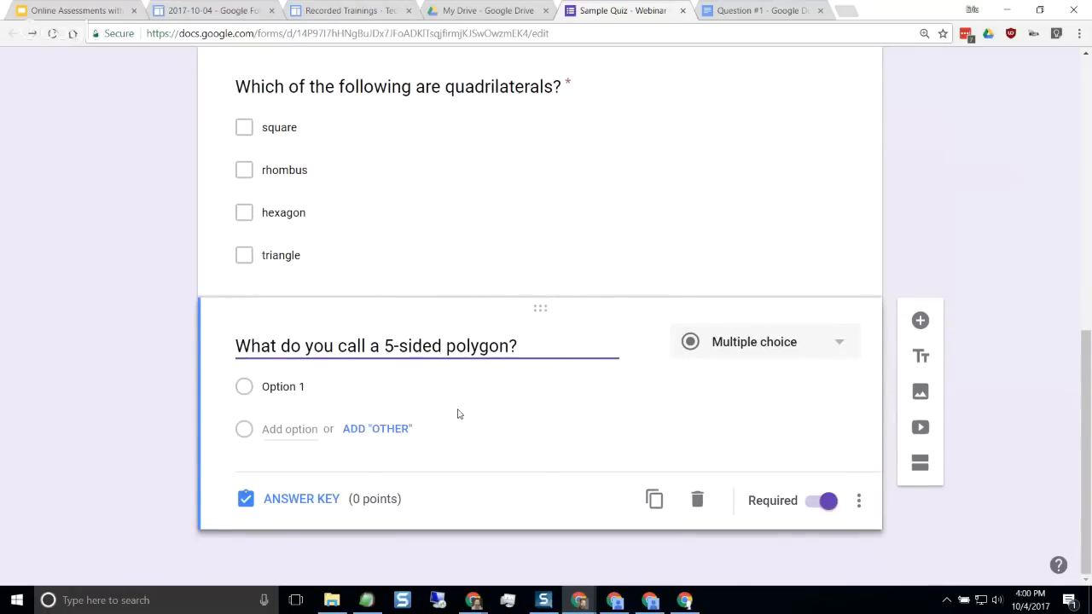
scroll(456, 414, "up", 1)
scroll(455, 408, "up", 2)
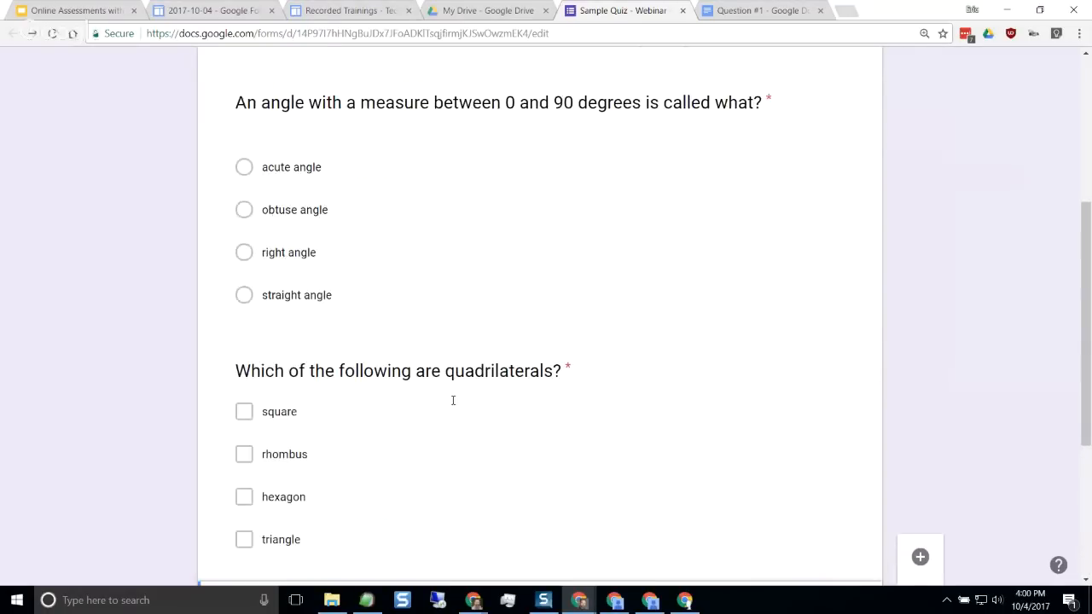
scroll(384, 327, "down", 1)
scroll(382, 329, "down", 2)
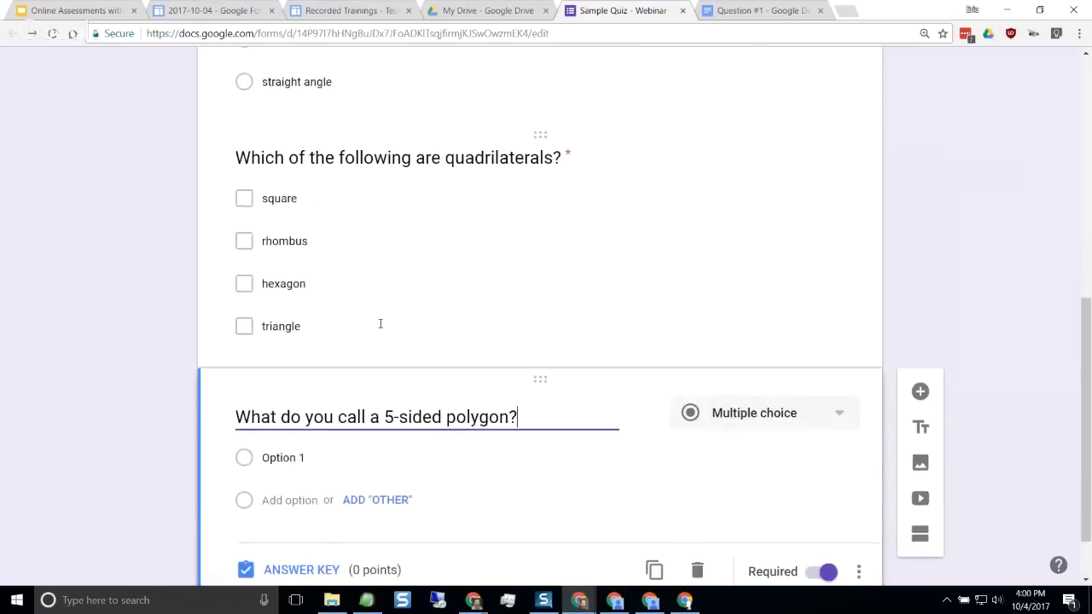
scroll(398, 328, "down", 1)
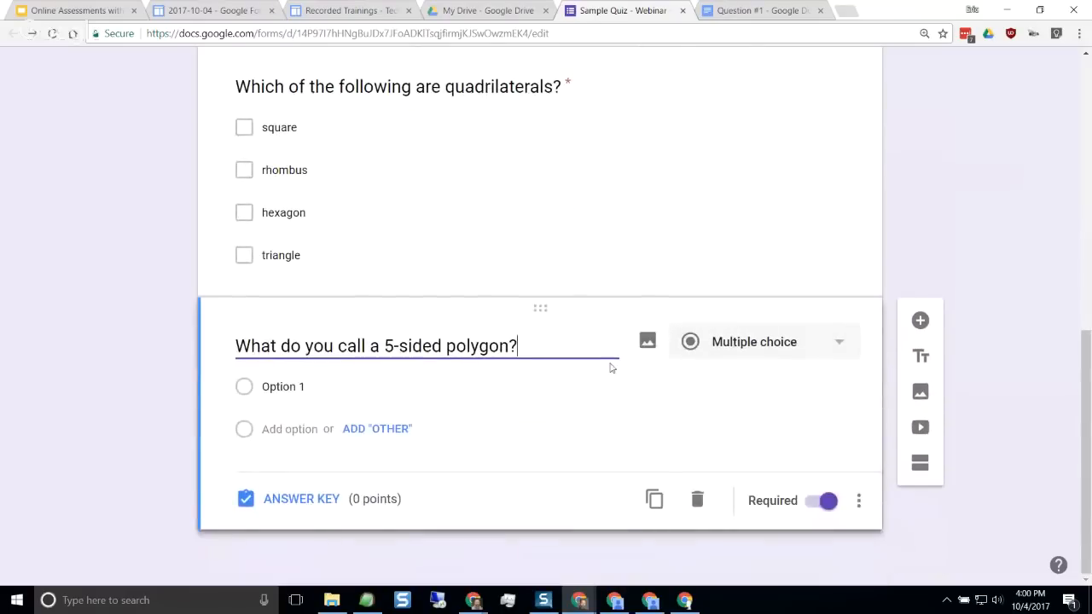
left_click(759, 342)
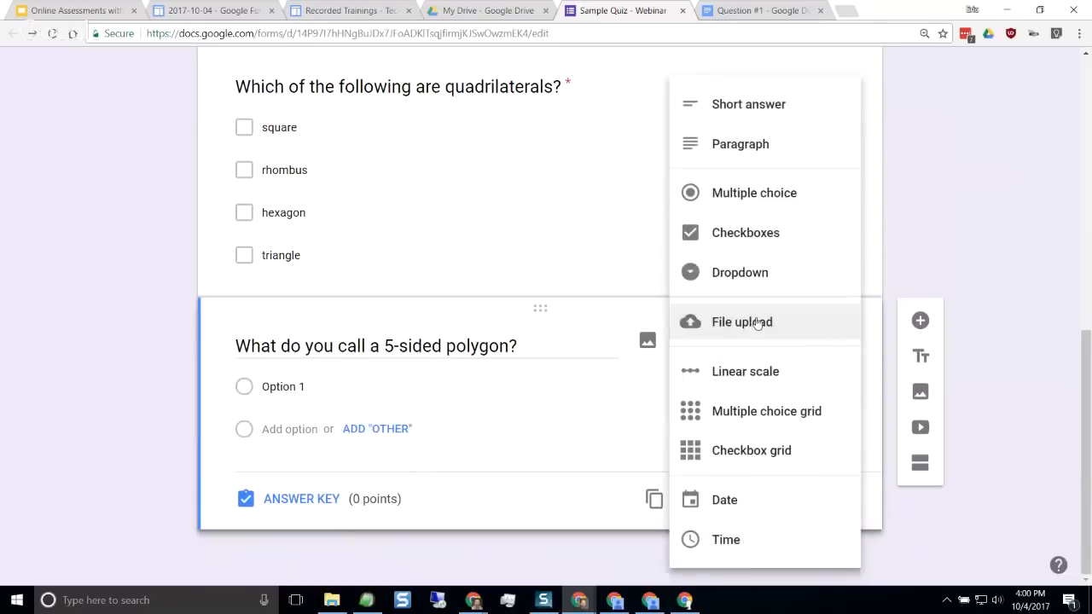
left_click(763, 113)
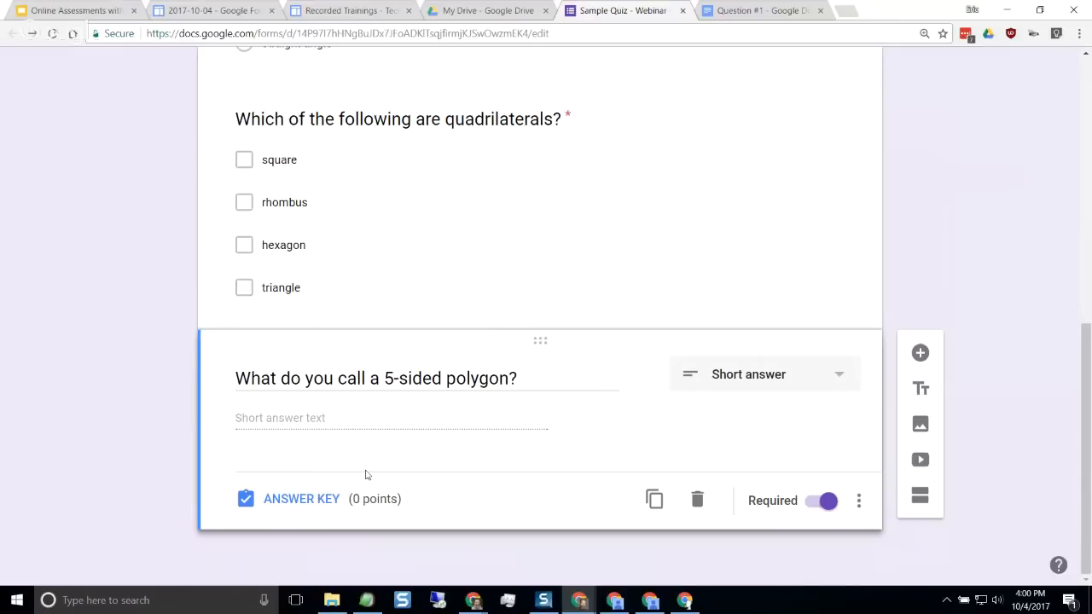
Set the 5-sided polygon question's answer key to 1 point with "pentagon" as a correct answer
left_click(308, 503)
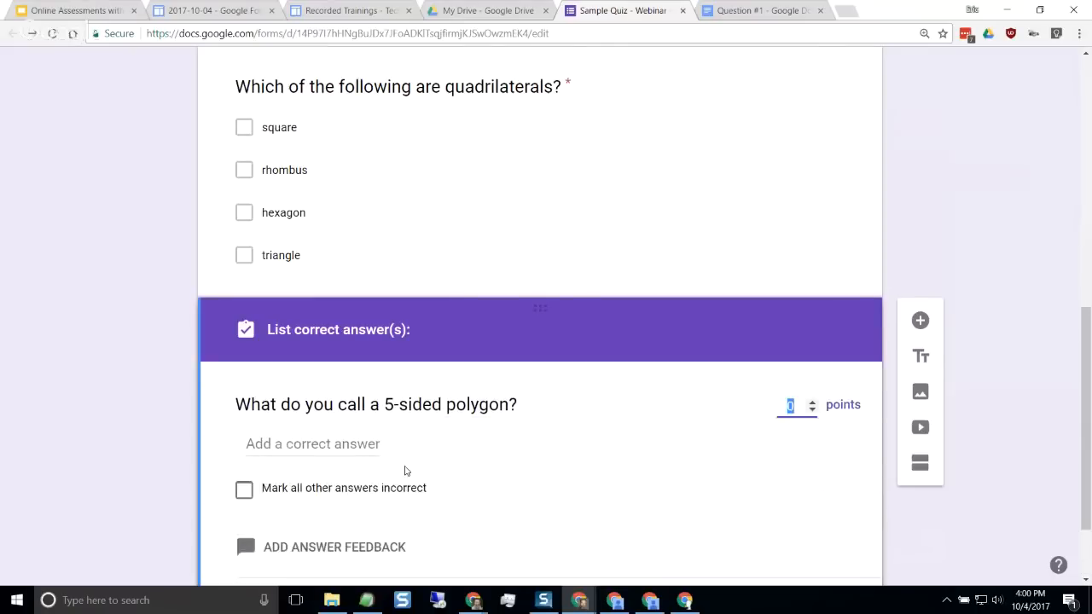
scroll(745, 379, "down", 2)
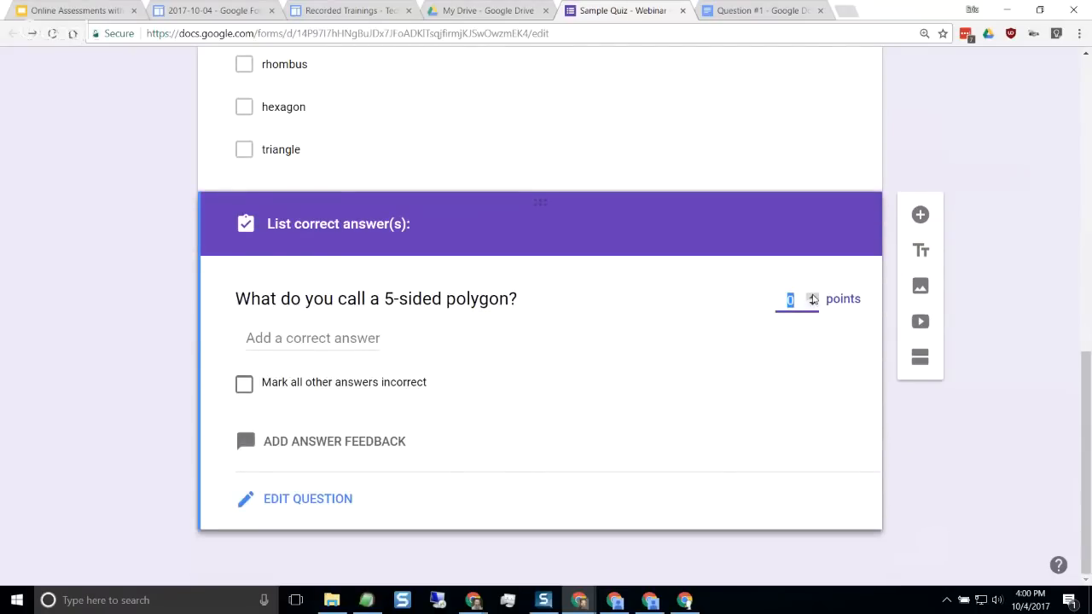
left_click(813, 296)
left_click(314, 338)
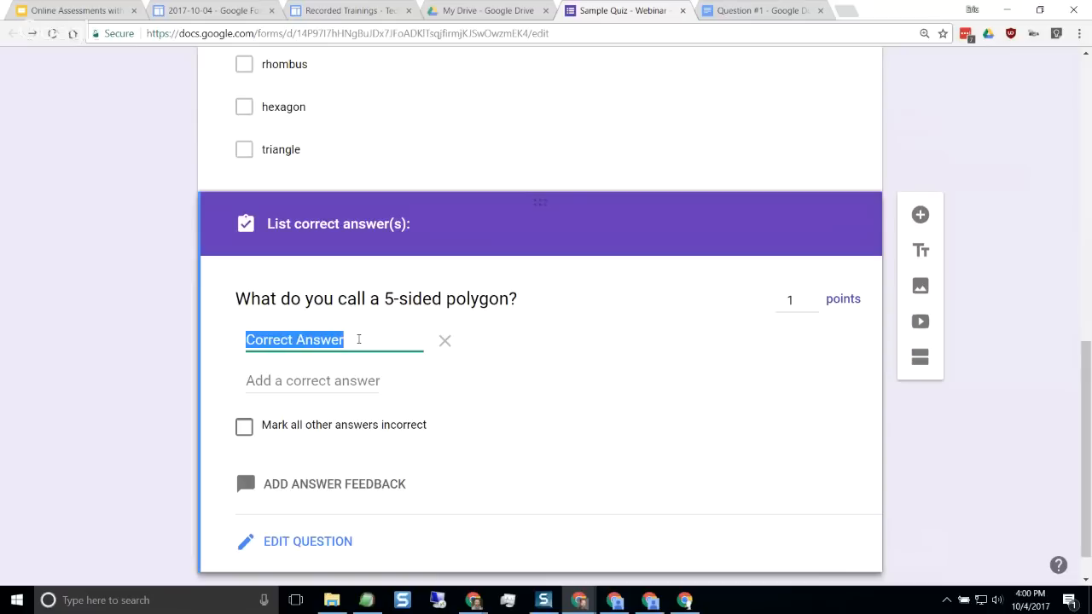
type("pentagon")
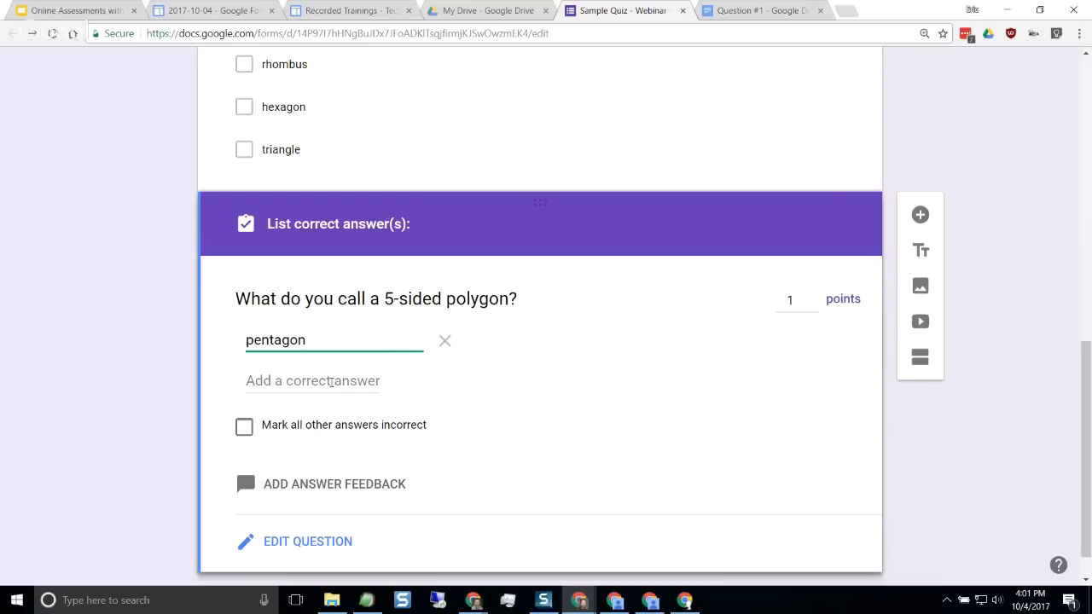
Add "Pentagon" and "a pentagon" as further correct answers for the 5-sided polygon question
left_click(331, 381)
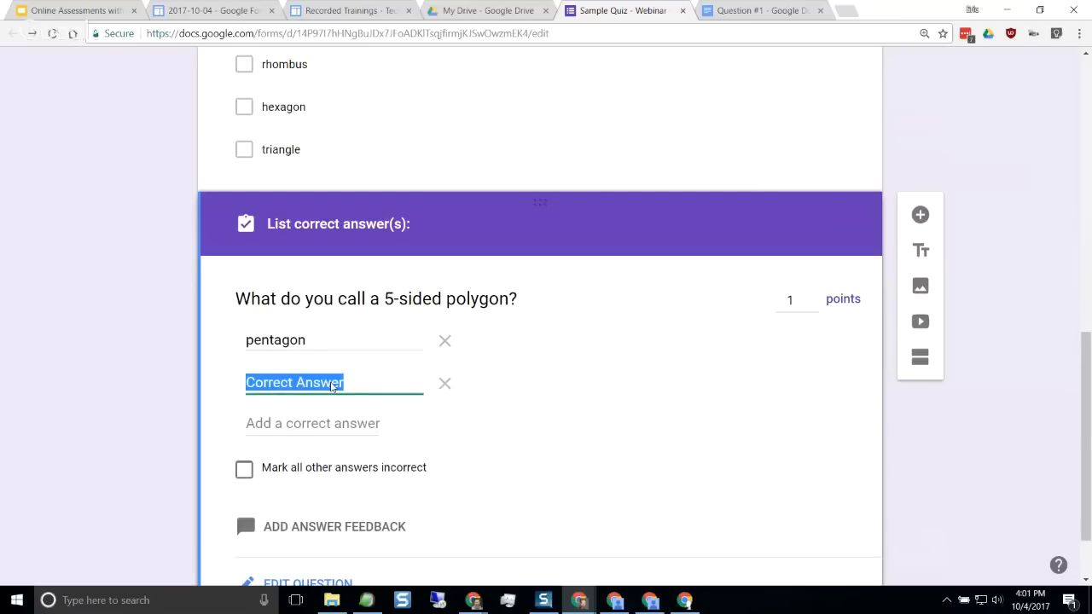
type("Pentagon")
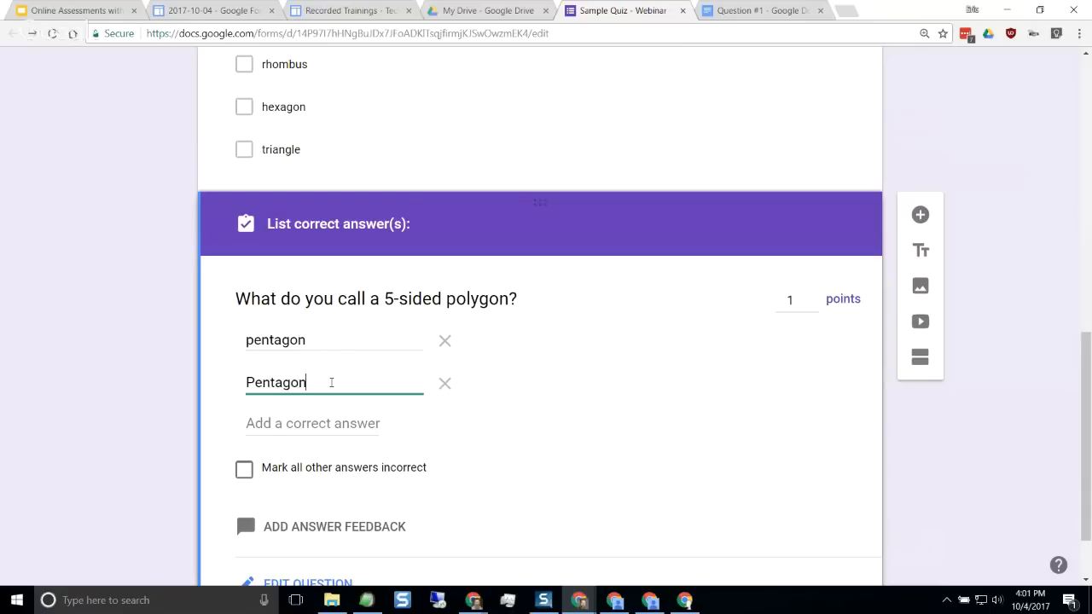
left_click(326, 421)
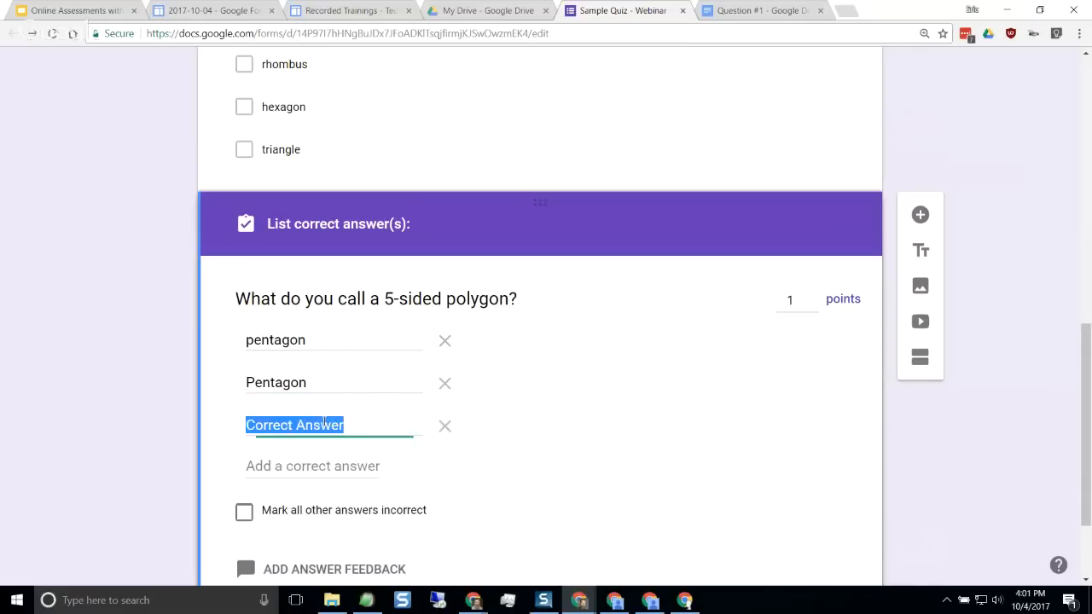
type("a ")
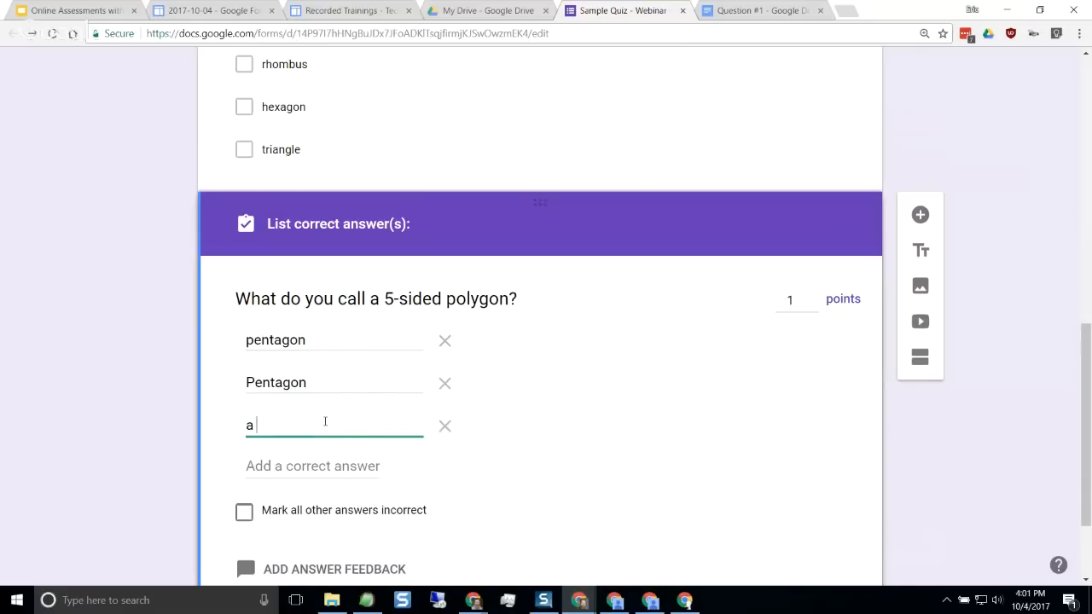
type("pentagon")
Mark all other answers incorrect for the 5-sided polygon question and return it to editing
scroll(326, 422, "down", 1)
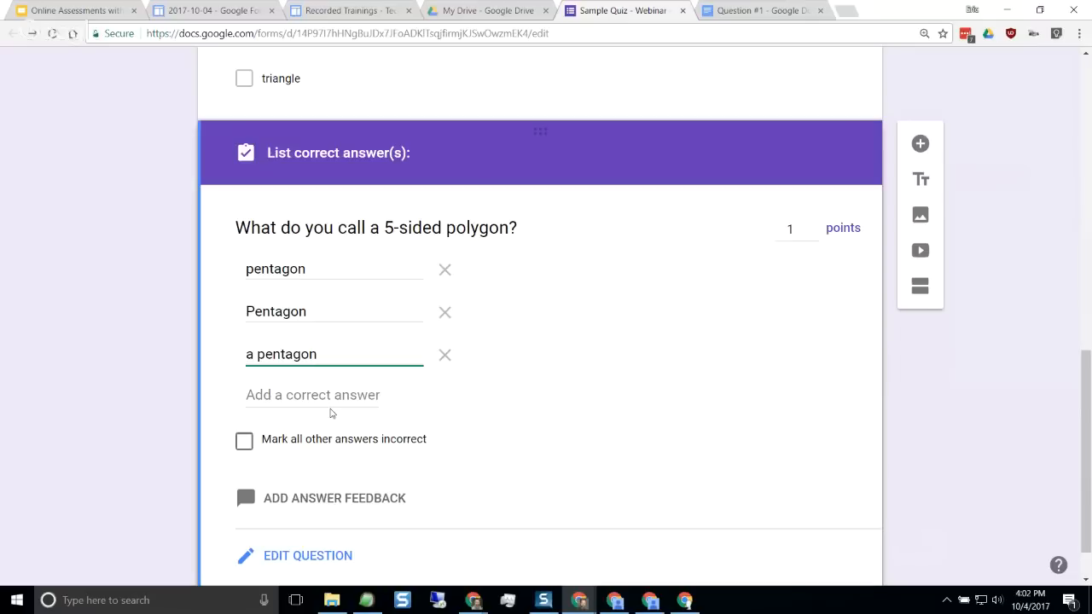
scroll(354, 411, "down", 1)
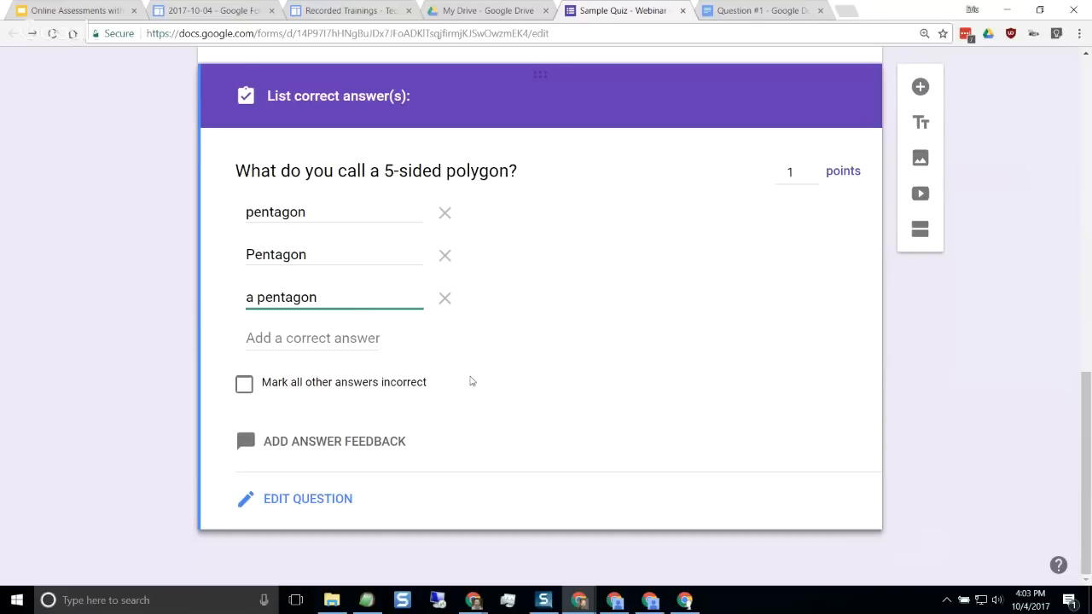
left_click(244, 386)
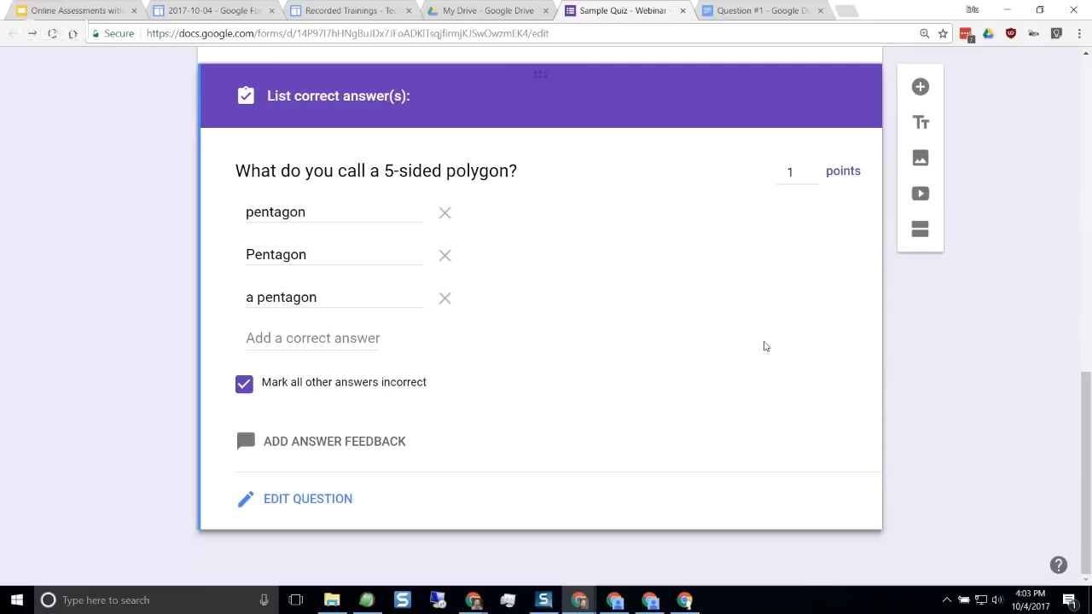
left_click(244, 384)
left_click(248, 384)
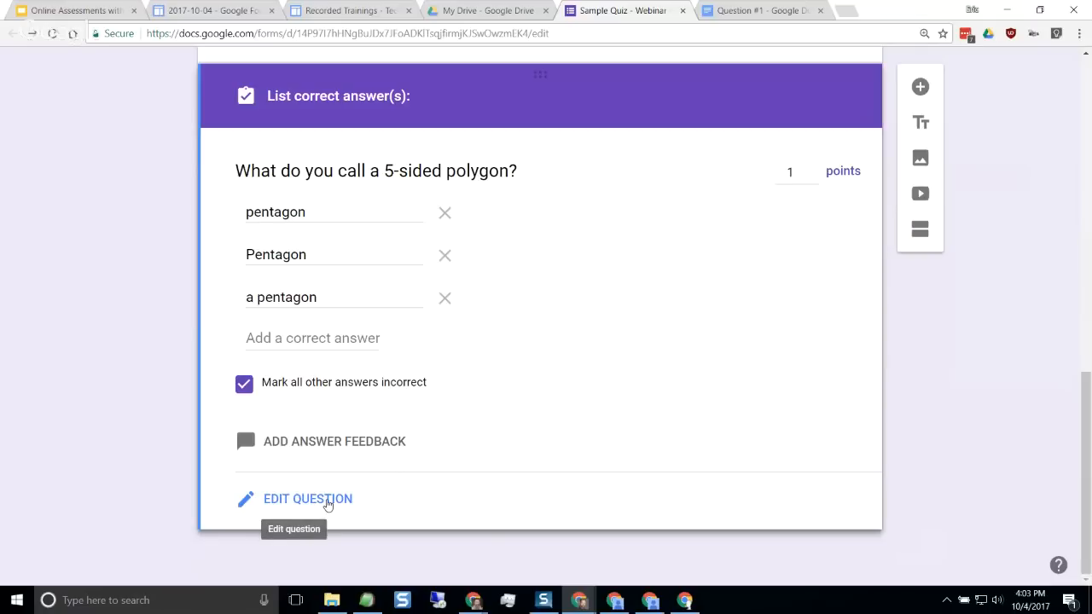
left_click(328, 505)
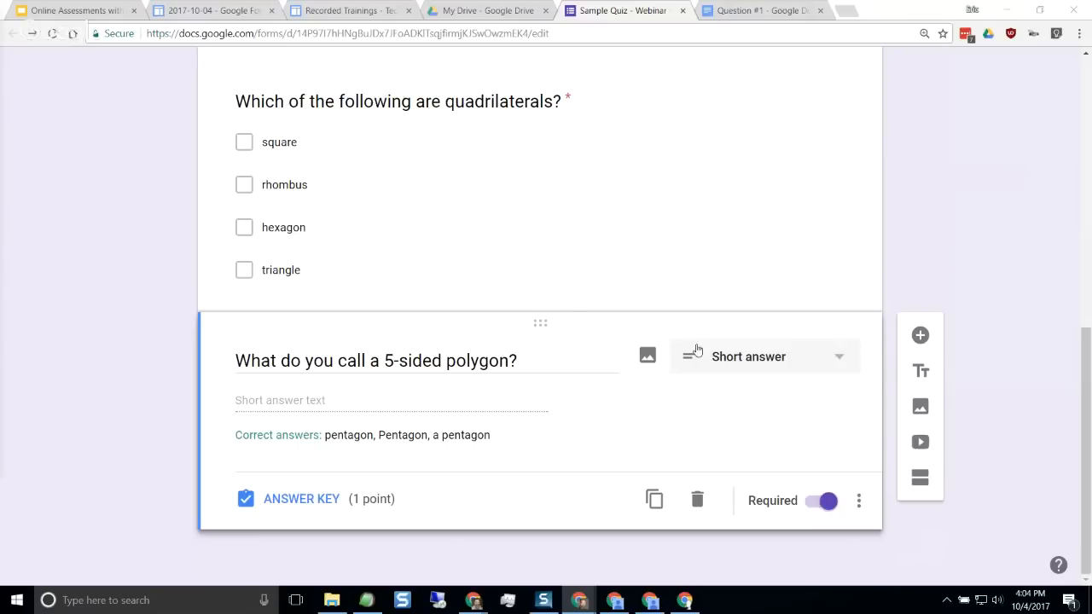
Add a new question below the 5-sided polygon question and paste "What type of triangle is shown in the diagram below?" as its text
left_click(921, 336)
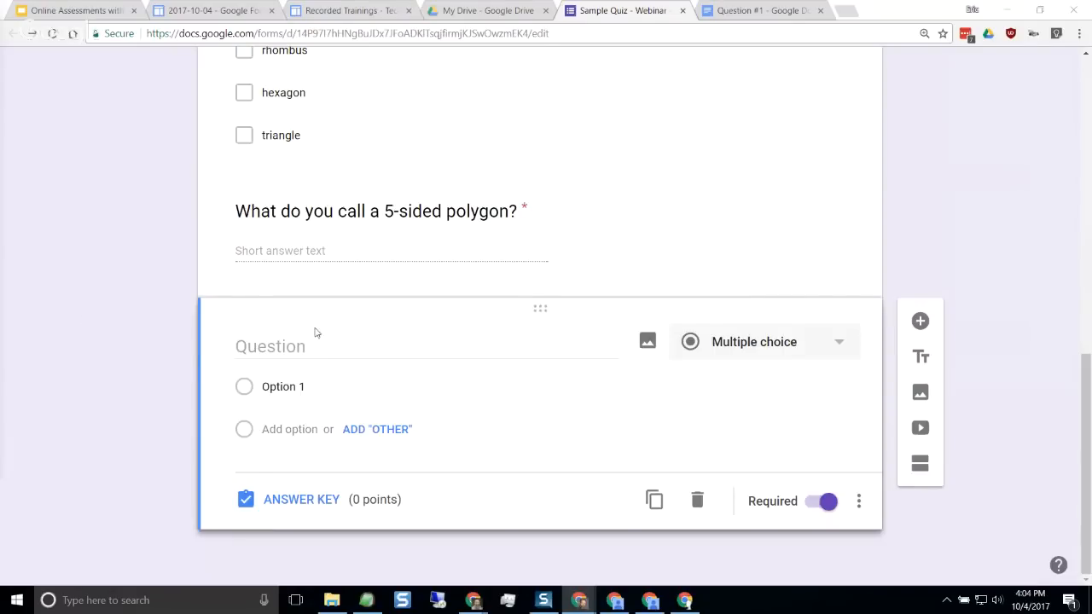
scroll(326, 329, "up", 5)
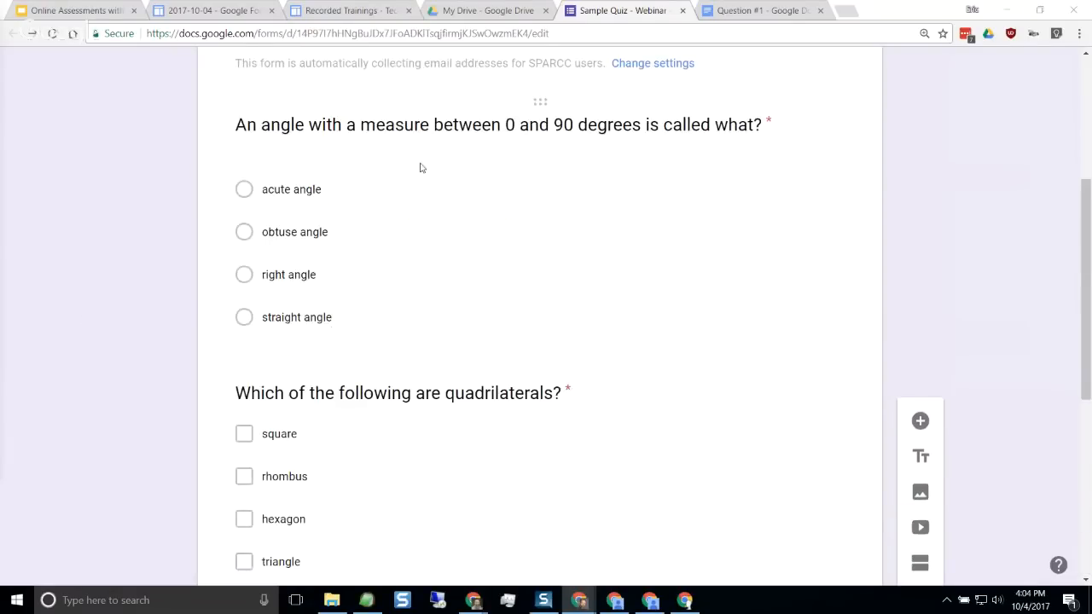
scroll(266, 230, "down", 3)
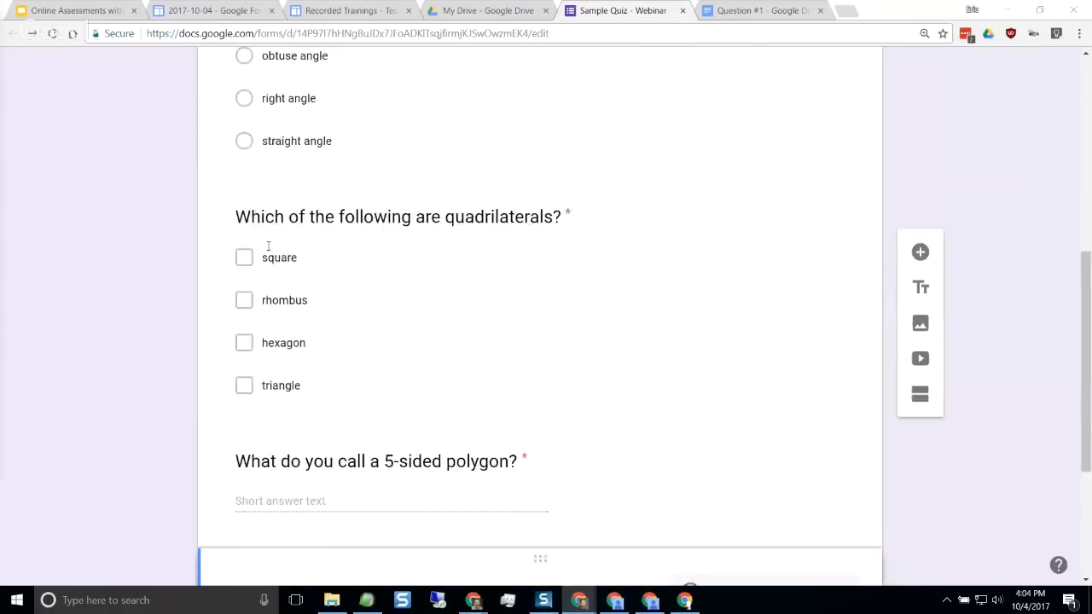
scroll(275, 301, "down", 2)
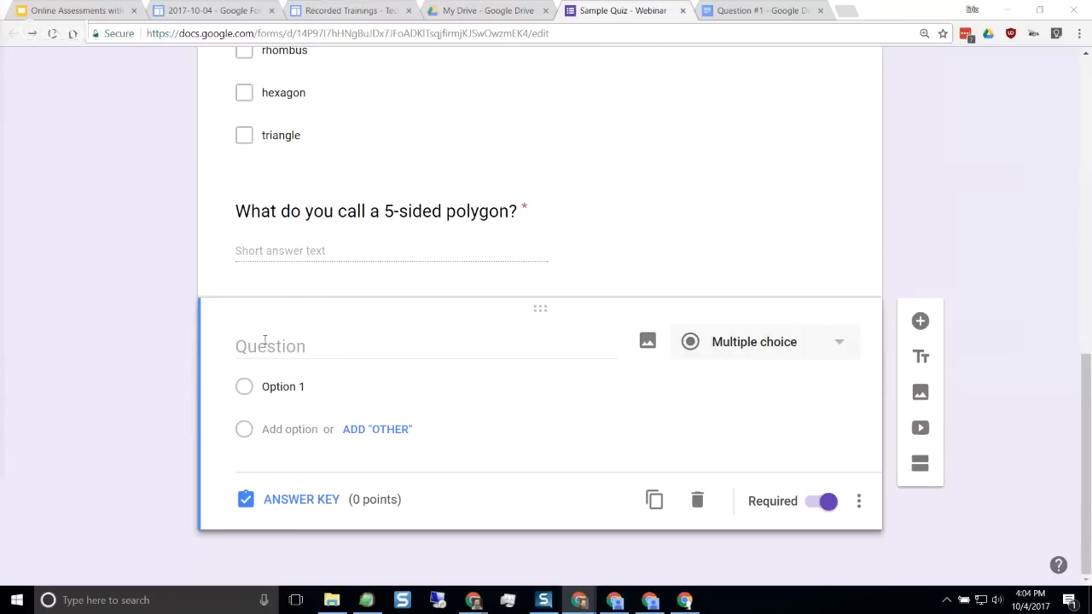
left_click(460, 338)
type("What type of triangle is shown in the diagram below?")
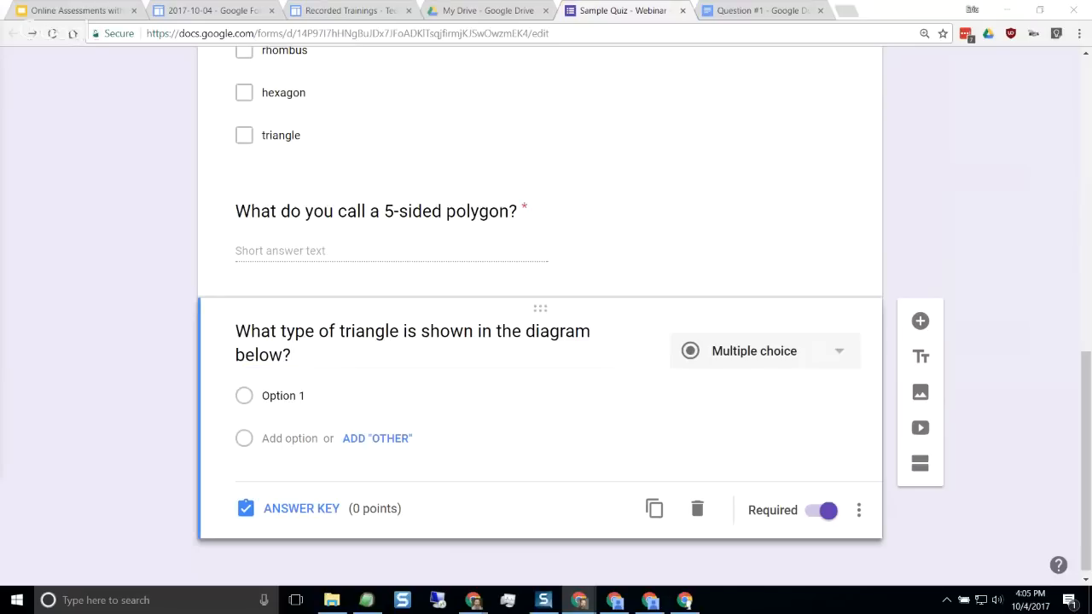
Paste isosceles triangle, scalene triangle and right triangle as the triangle question's multiple-choice options
left_click(264, 399)
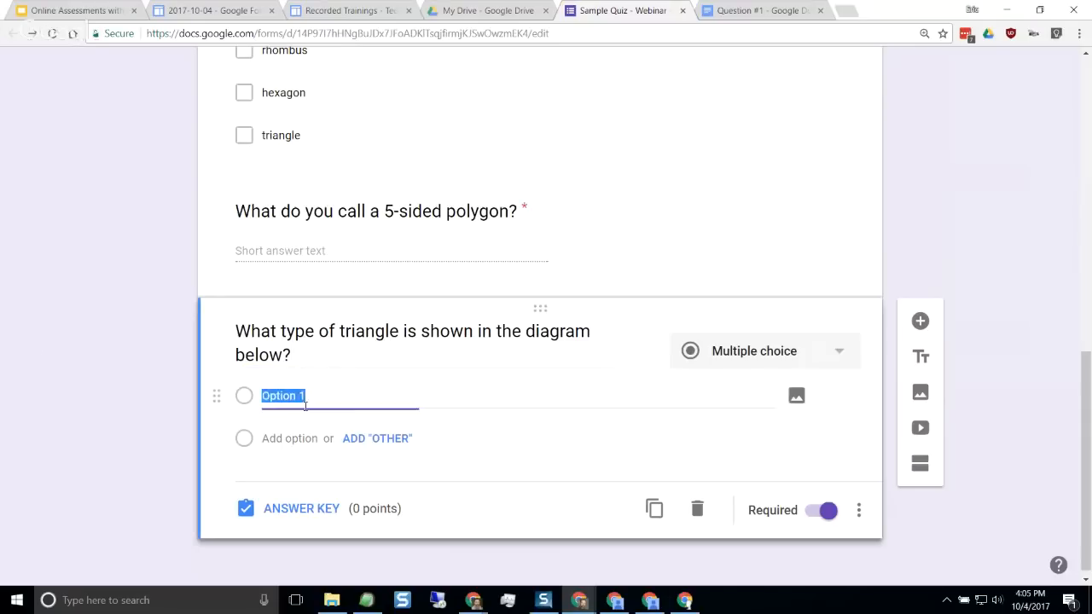
type("isosceles triangle scalene triangle right triangle")
triple_click(422, 360)
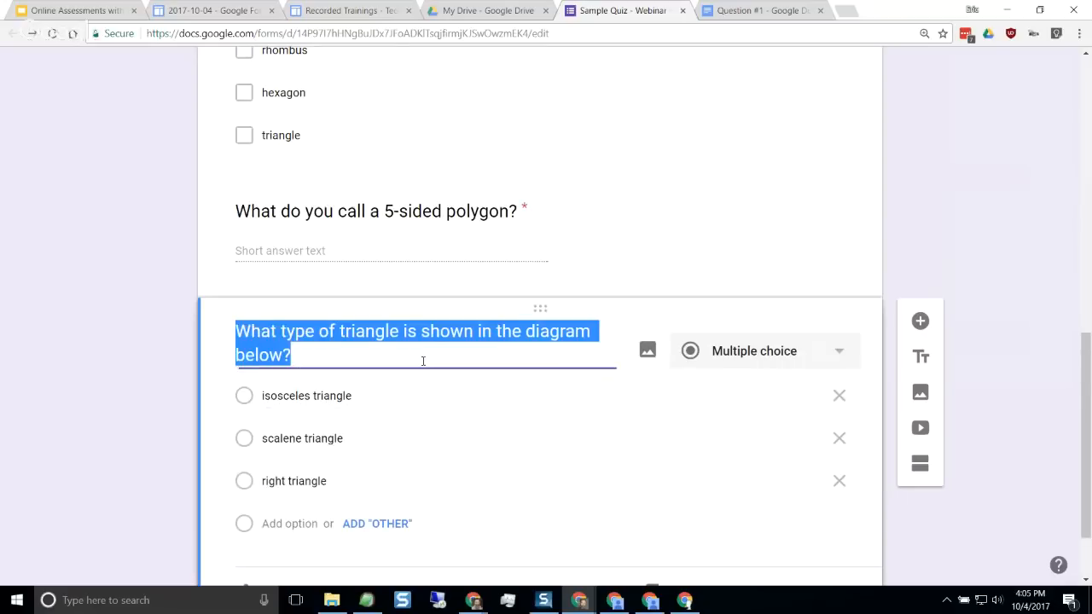
left_click(423, 361)
Search Google images for "isosceles triangle" and insert the first result into the triangle question
scroll(420, 367, "down", 1)
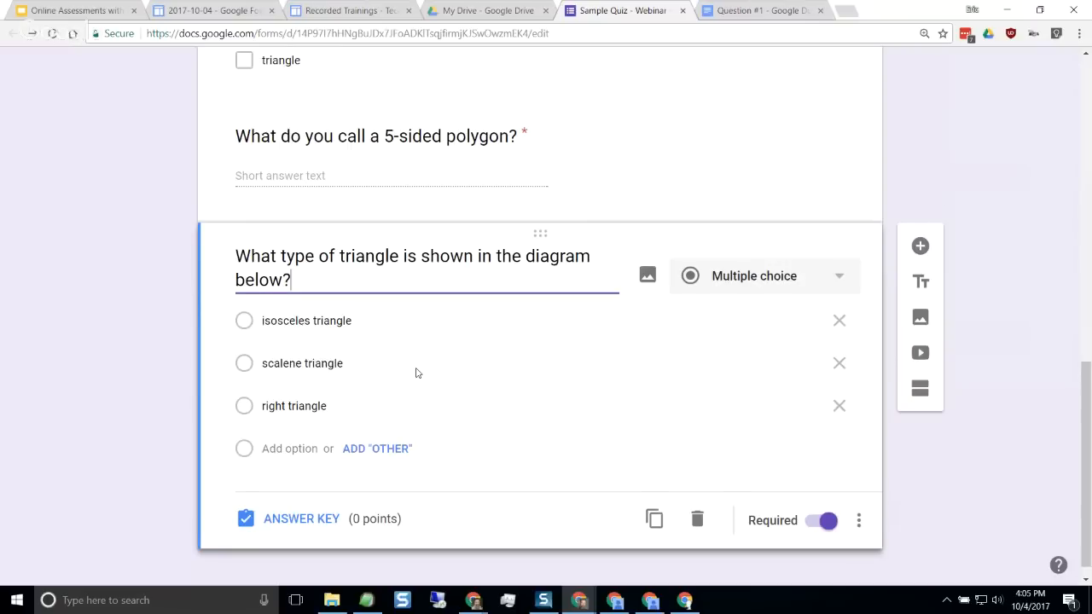
scroll(422, 371, "down", 1)
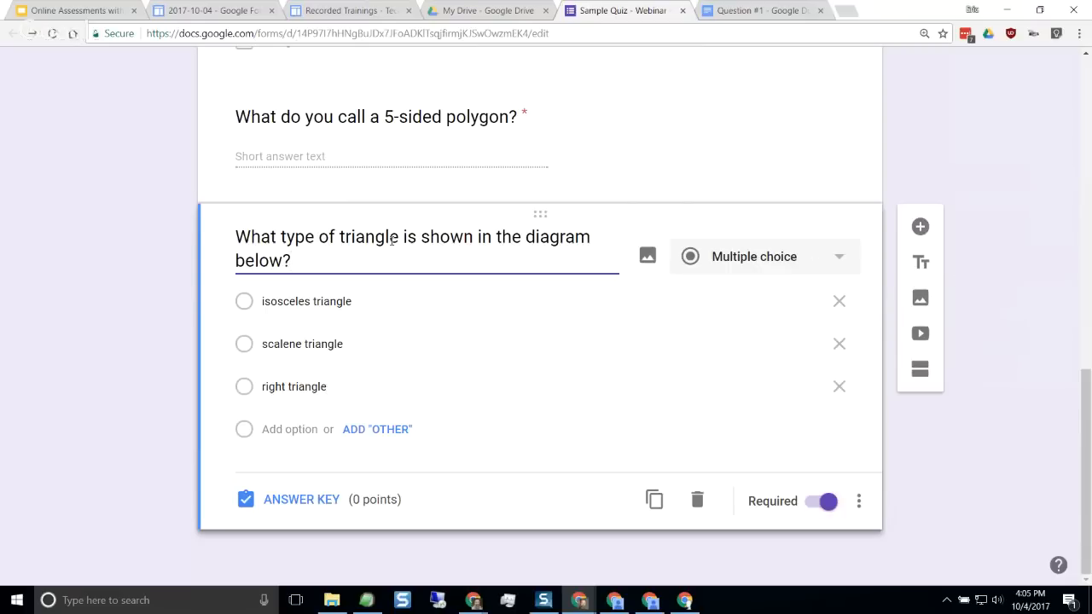
left_click(648, 258)
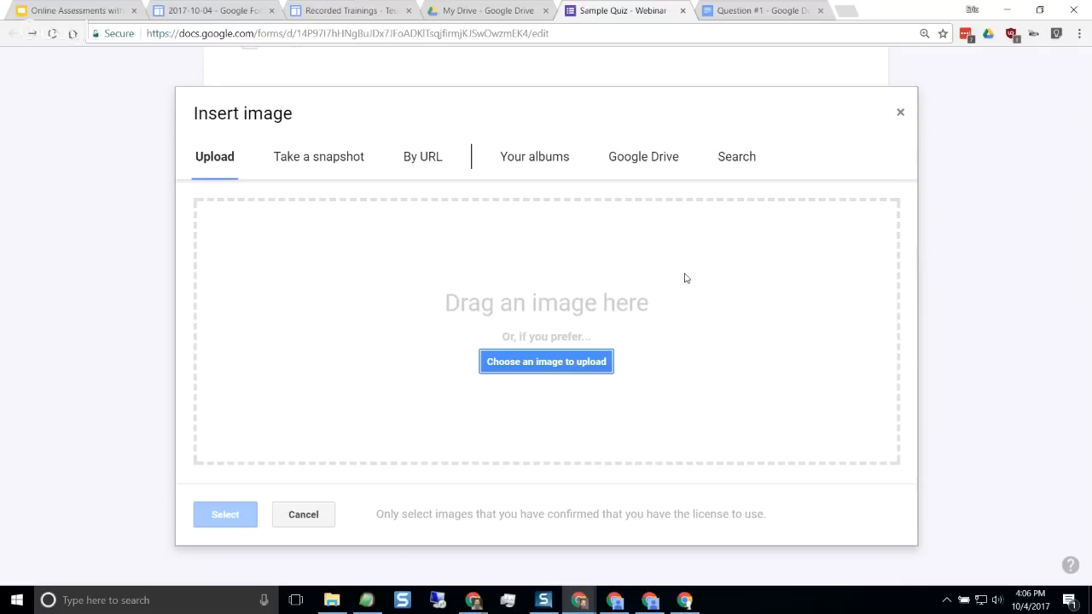
left_click(735, 161)
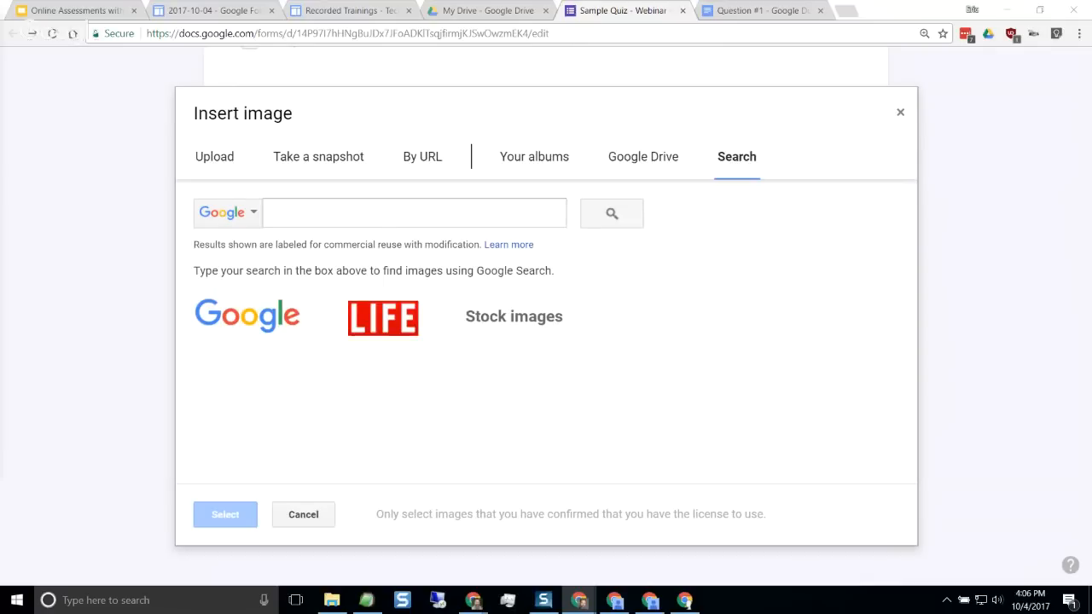
left_click(404, 217)
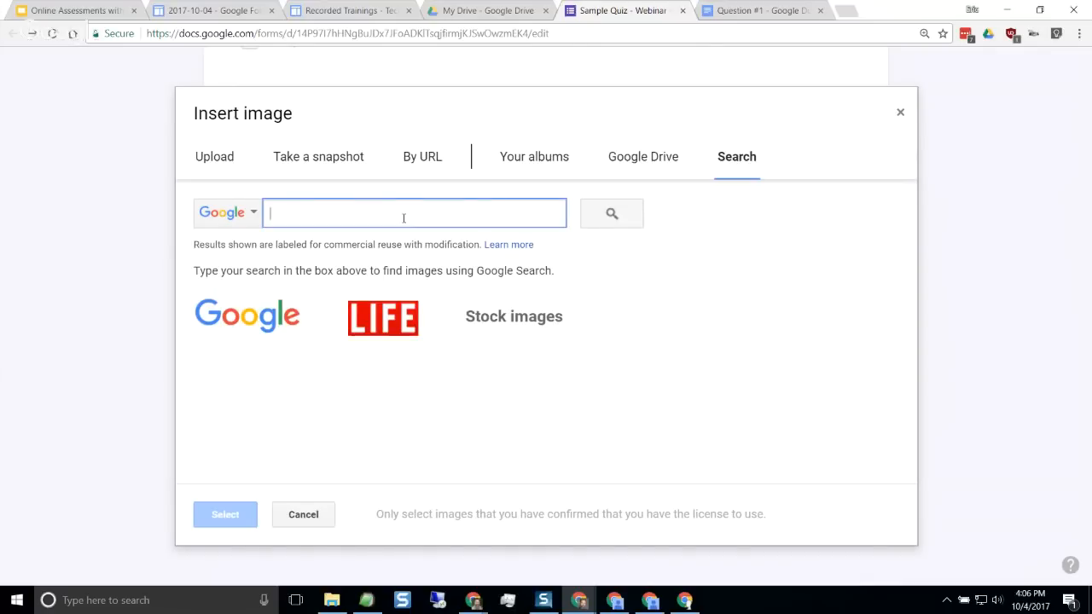
type("isosceles triangle")
left_click(584, 225)
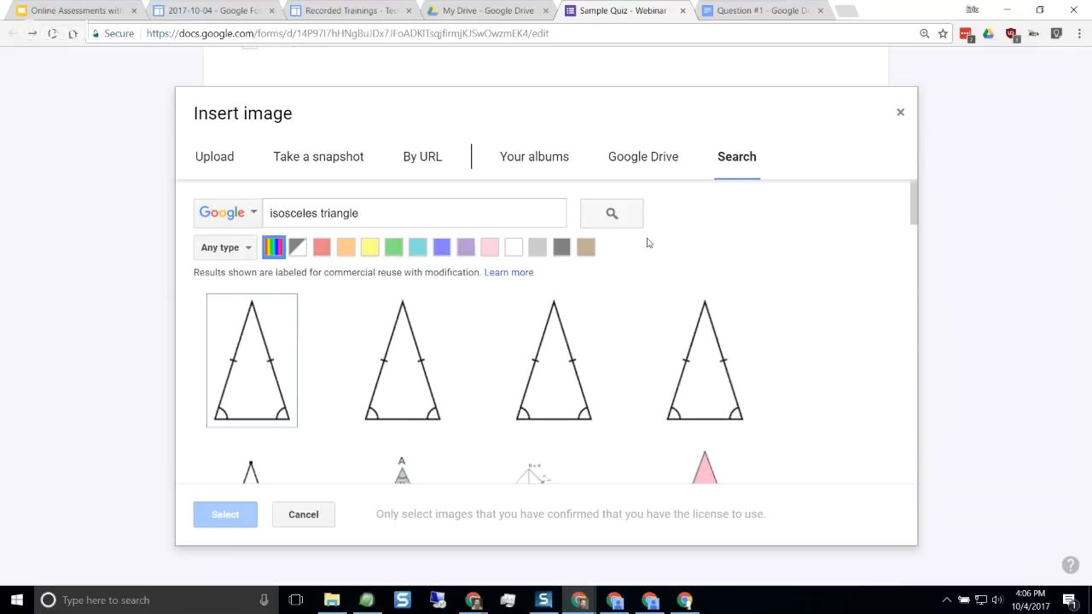
left_click(264, 383)
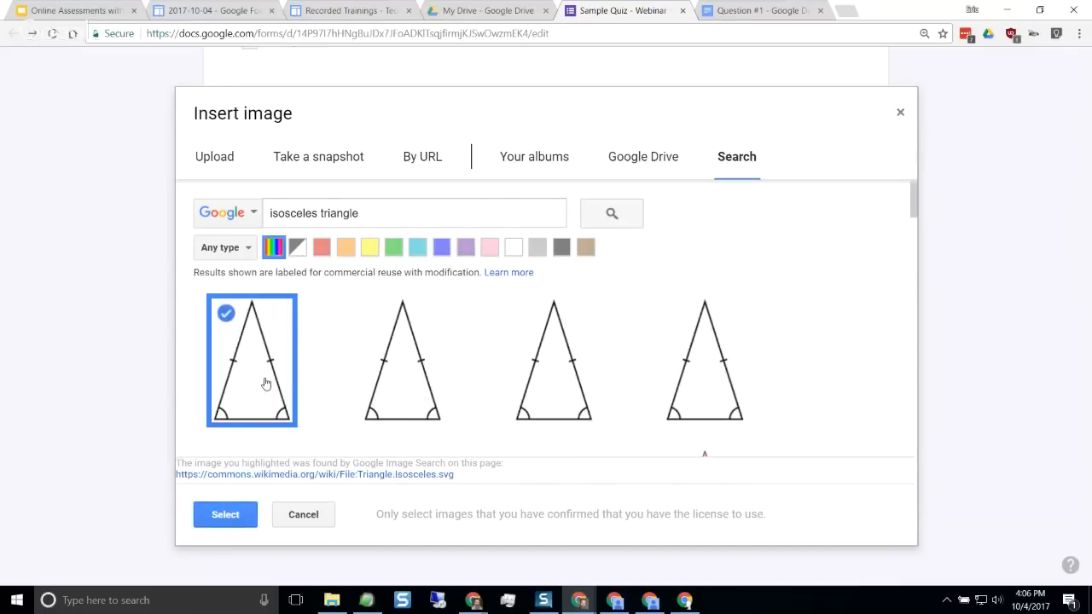
left_click(225, 515)
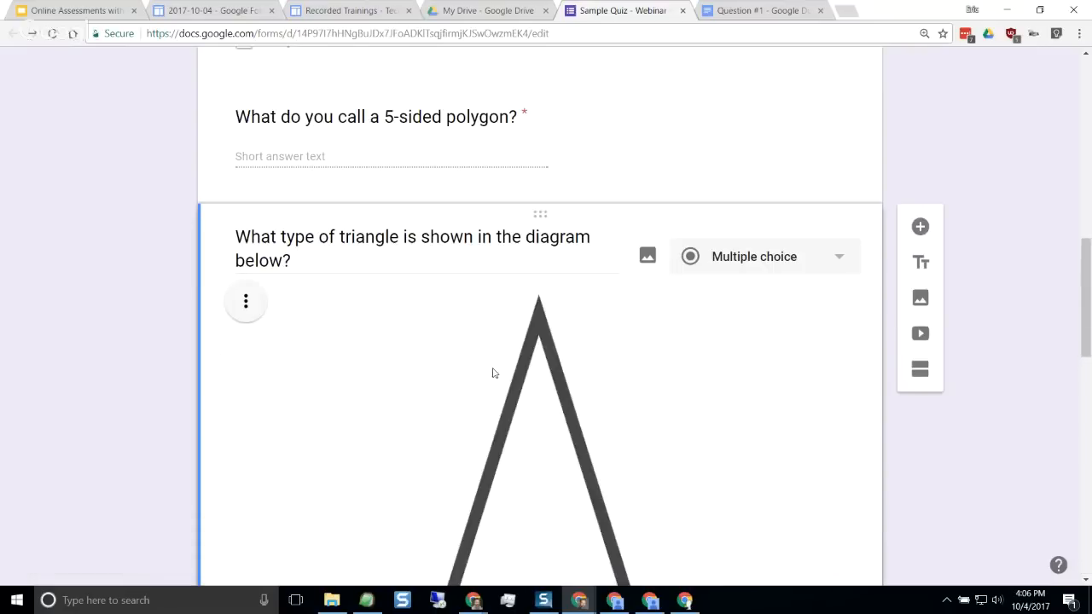
Shrink the inserted triangle image proportionally to about a third of its original width
scroll(481, 365, "down", 5)
scroll(559, 415, "down", 3)
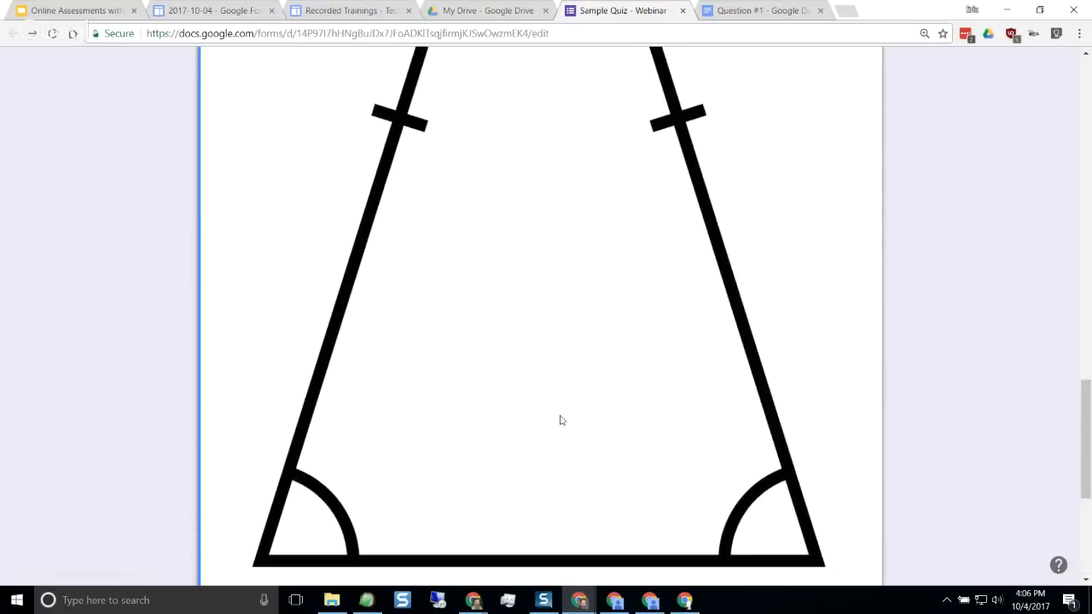
left_click(570, 417)
scroll(588, 384, "down", 2)
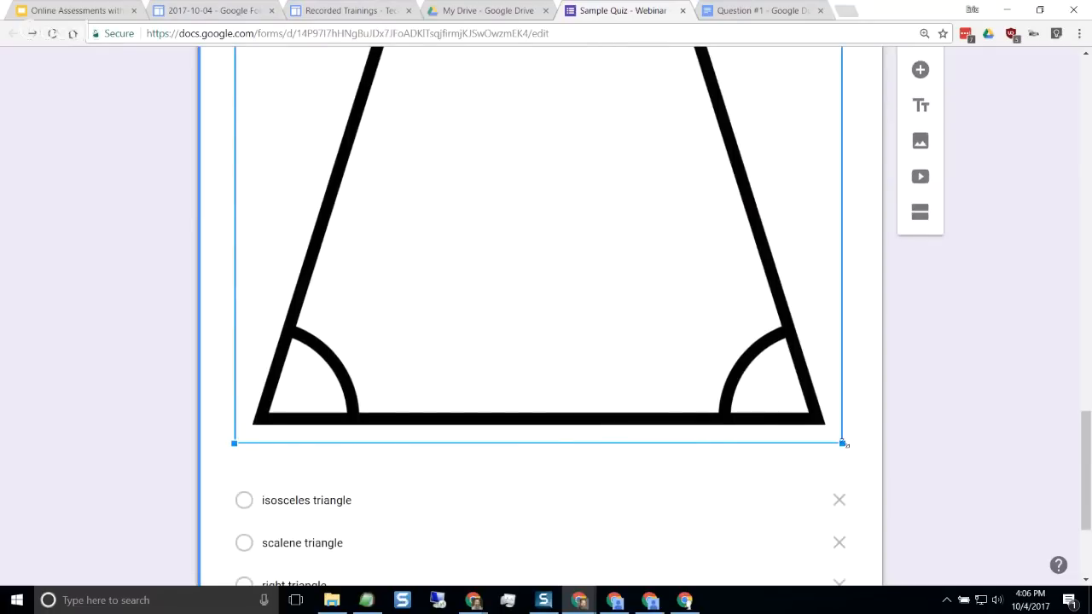
left_click_drag(843, 443, 546, 248)
scroll(546, 318, "up", 3)
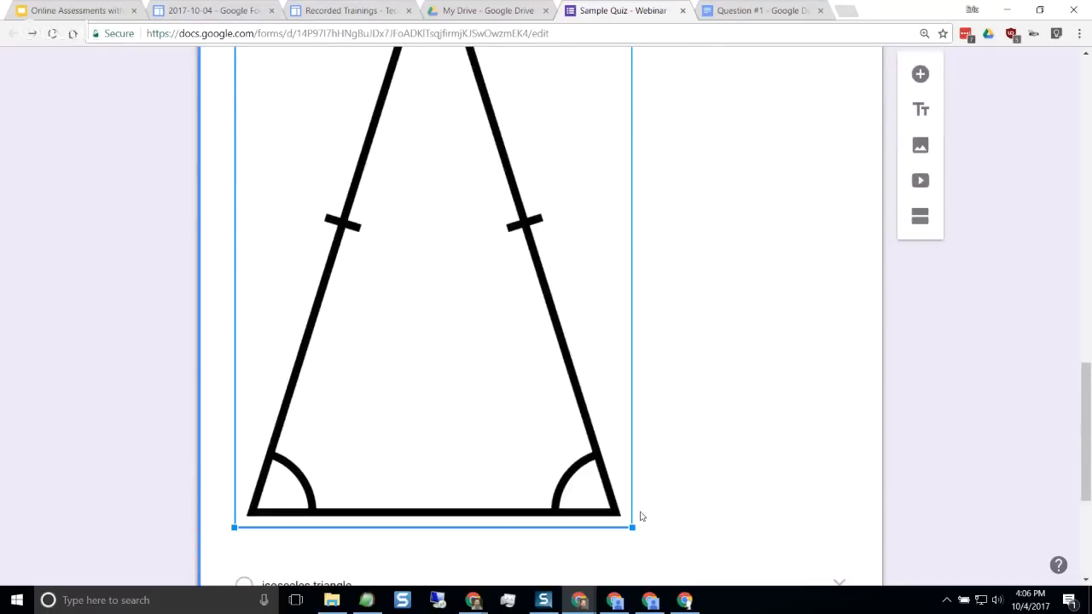
left_click_drag(633, 528, 411, 242)
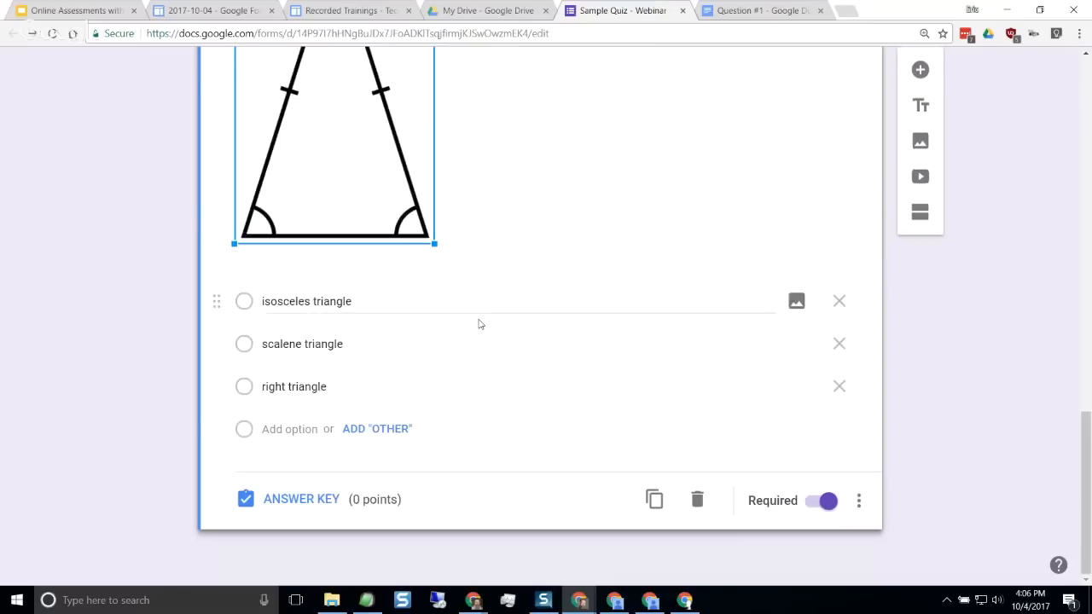
scroll(477, 324, "up", 3)
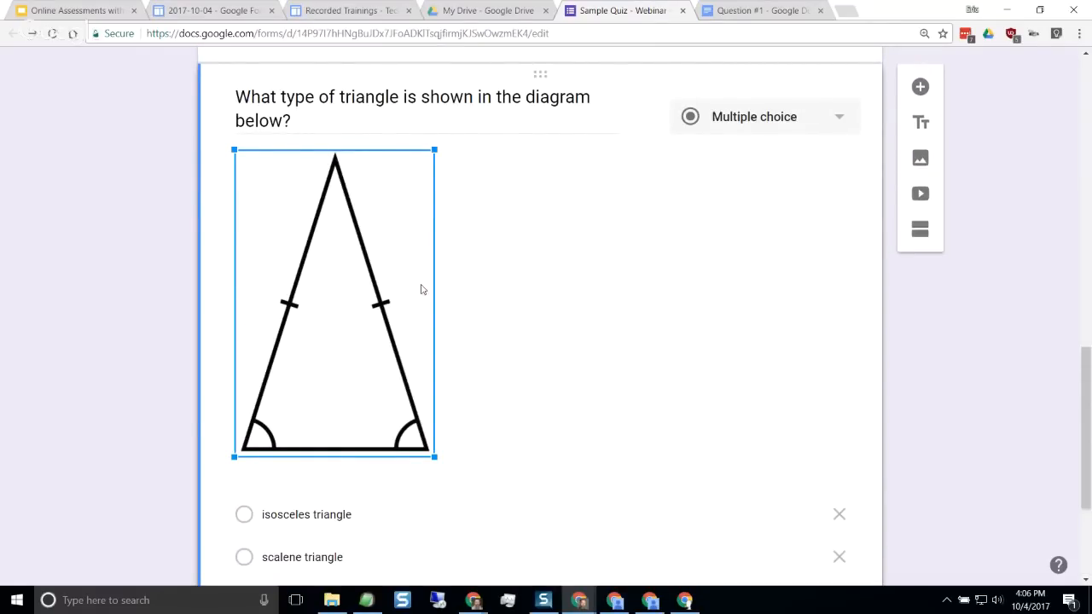
left_click(381, 138)
Set the triangle question to 1 point with isosceles triangle as the correct answer, and return it to editing
scroll(454, 249, "down", 3)
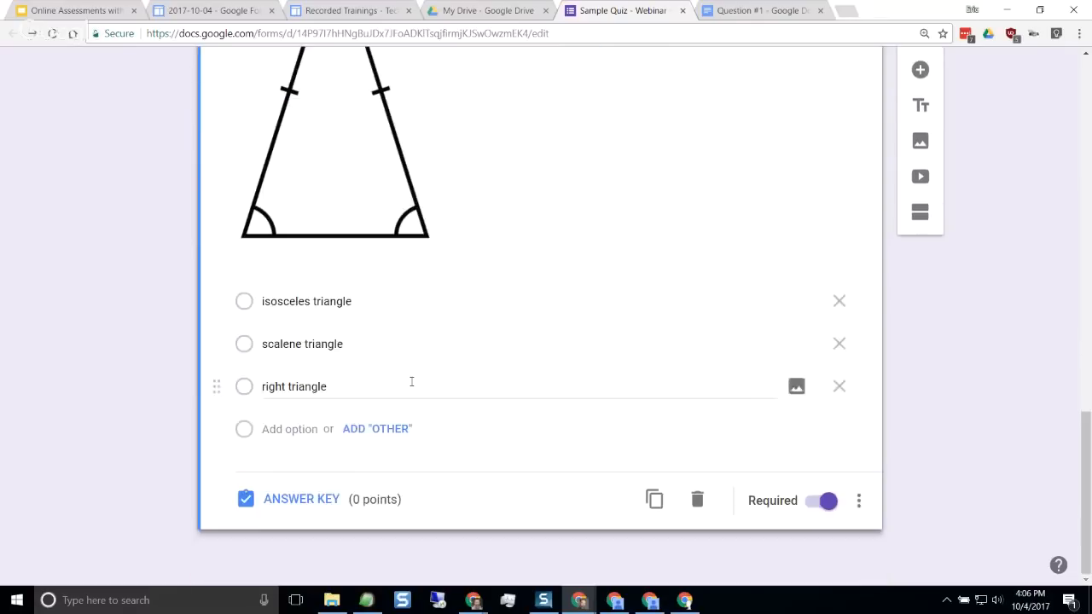
left_click(302, 499)
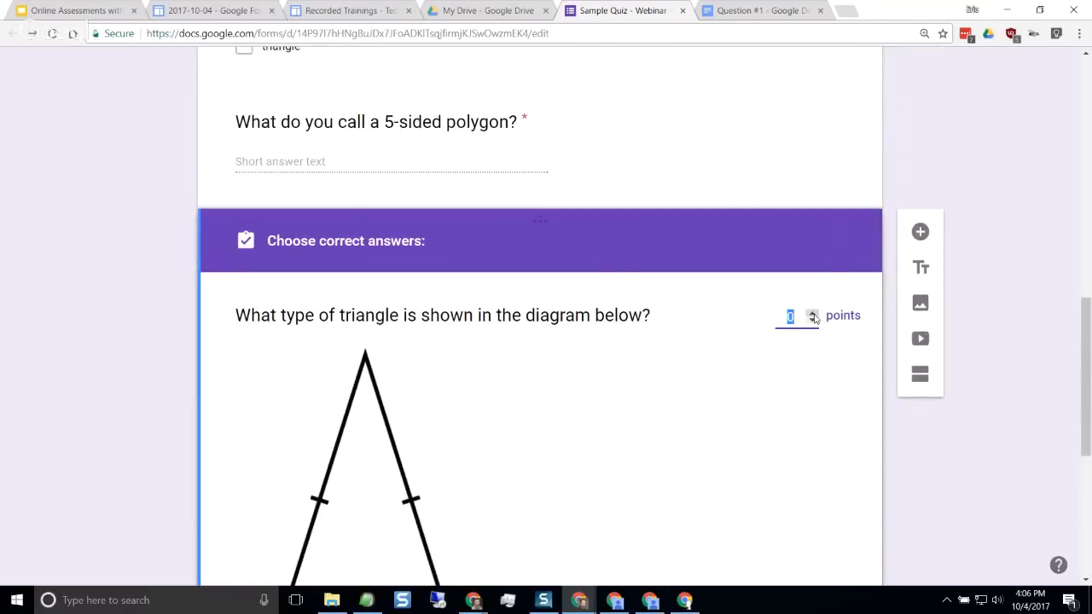
type("1")
scroll(646, 423, "down", 5)
left_click(261, 314)
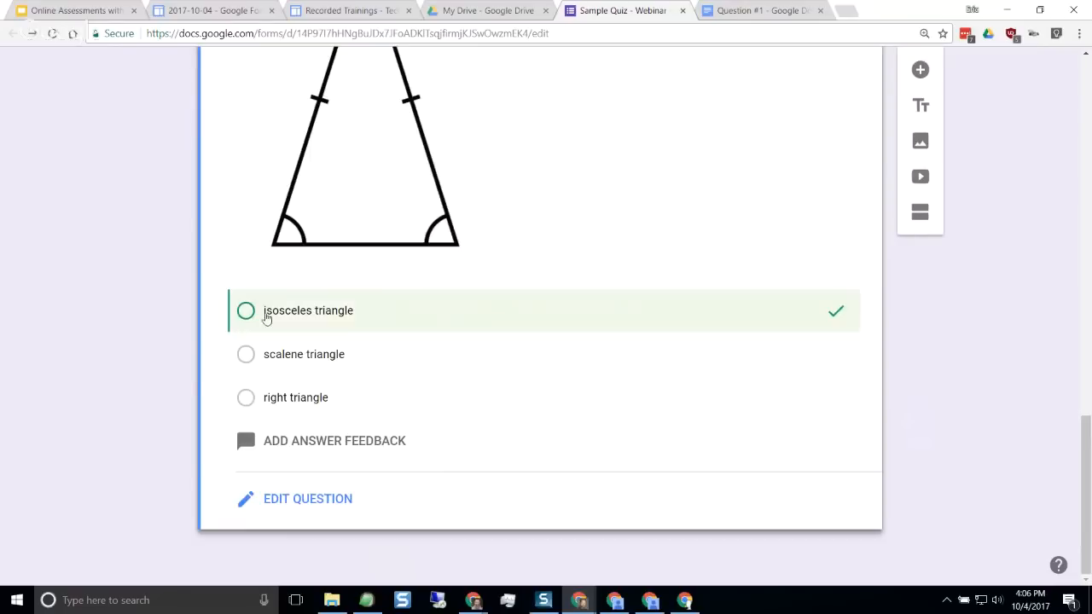
left_click(318, 504)
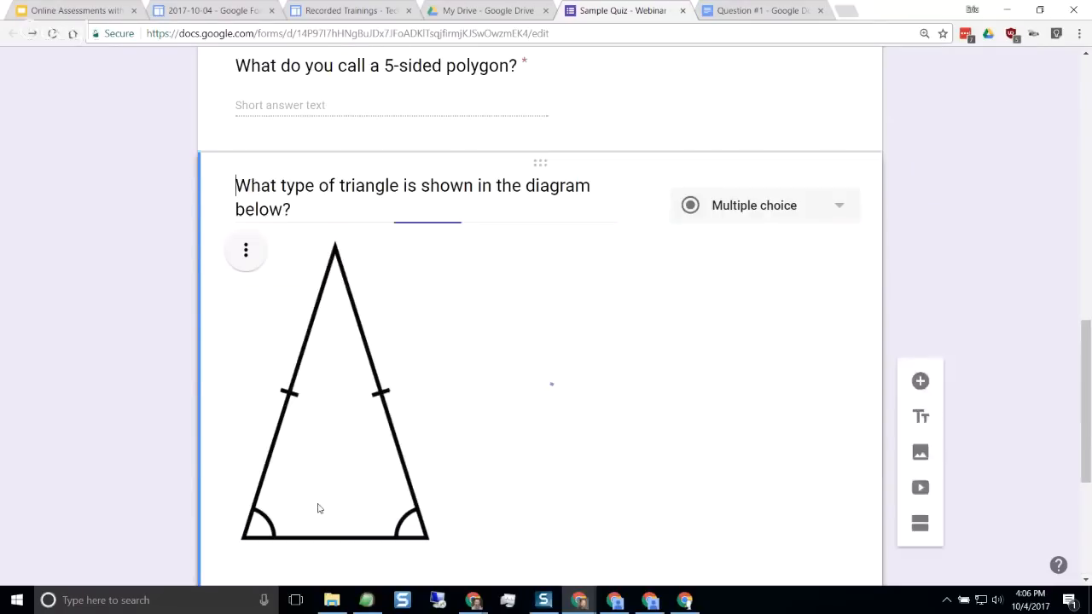
Turn on shuffled option order for the triangle question
scroll(689, 389, "down", 4)
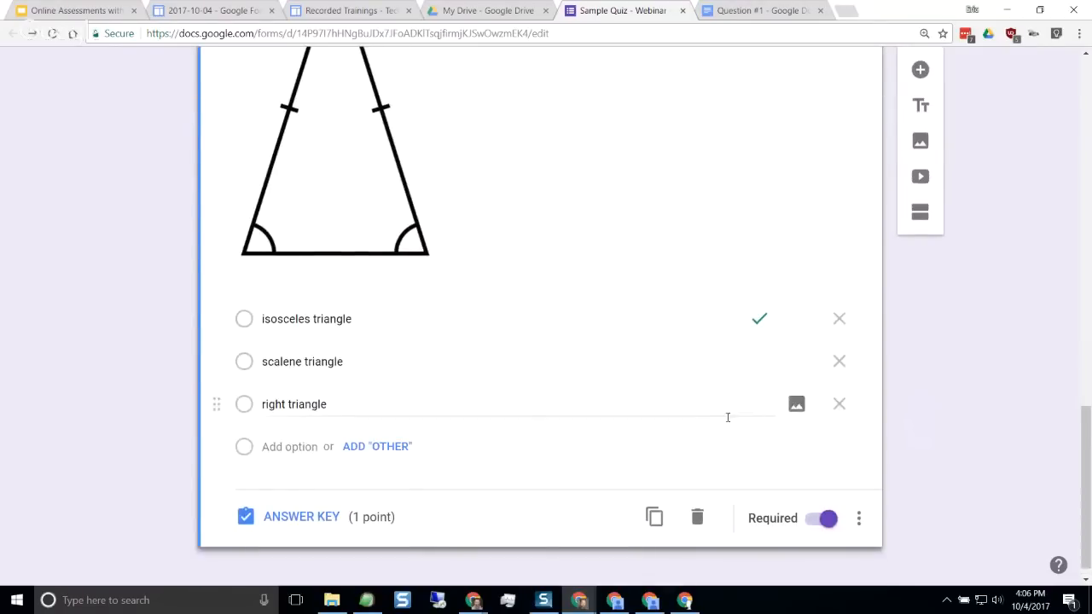
left_click(859, 501)
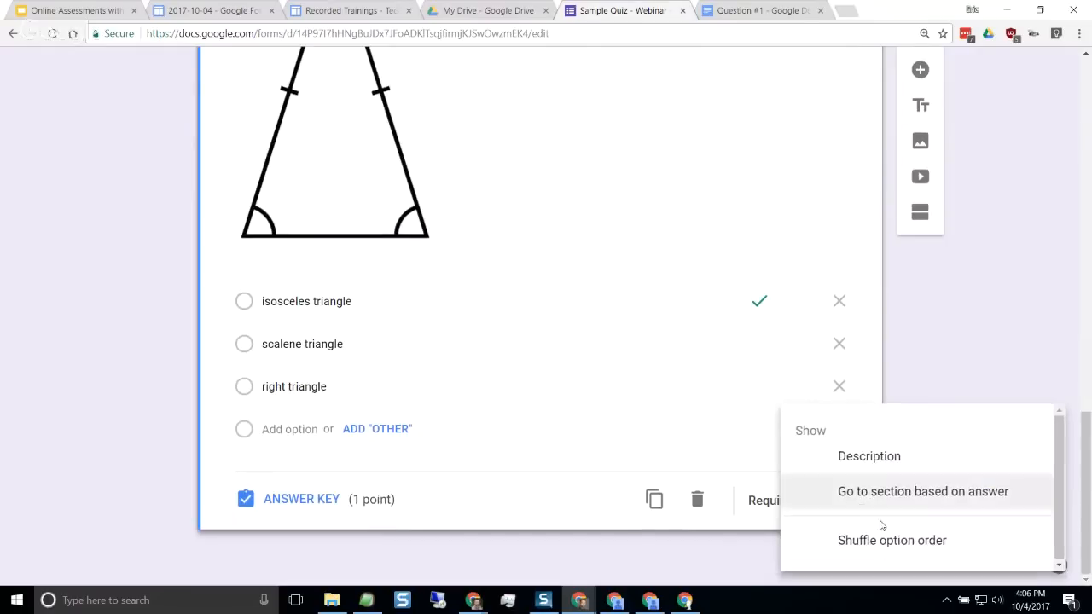
left_click(871, 541)
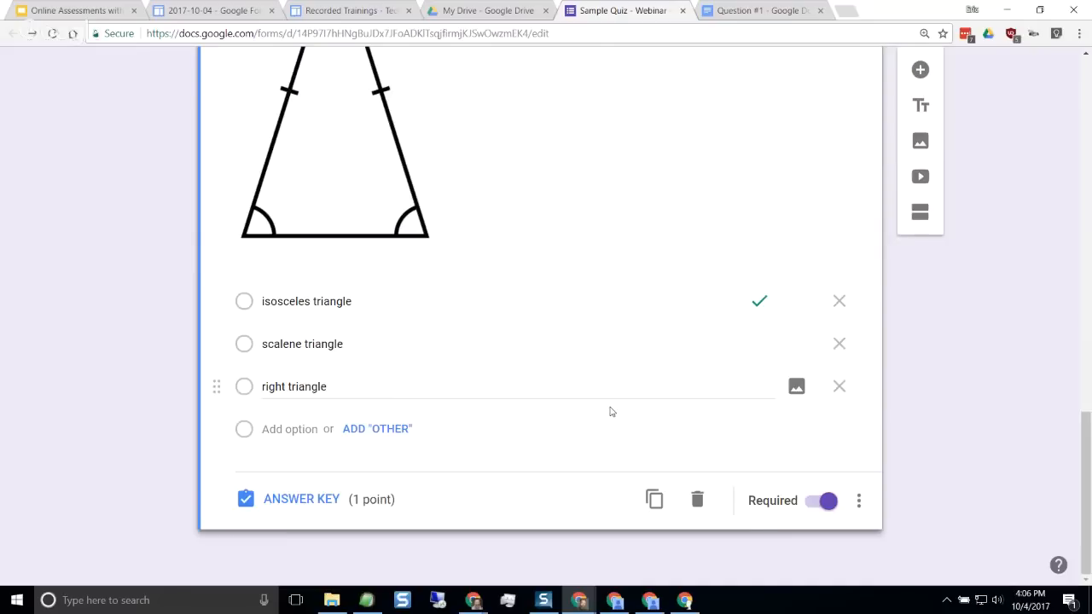
Add a new question below the triangle question and paste "Which angle below is an obtuse angle?" as its text
scroll(611, 412, "up", 3)
scroll(606, 408, "up", 2)
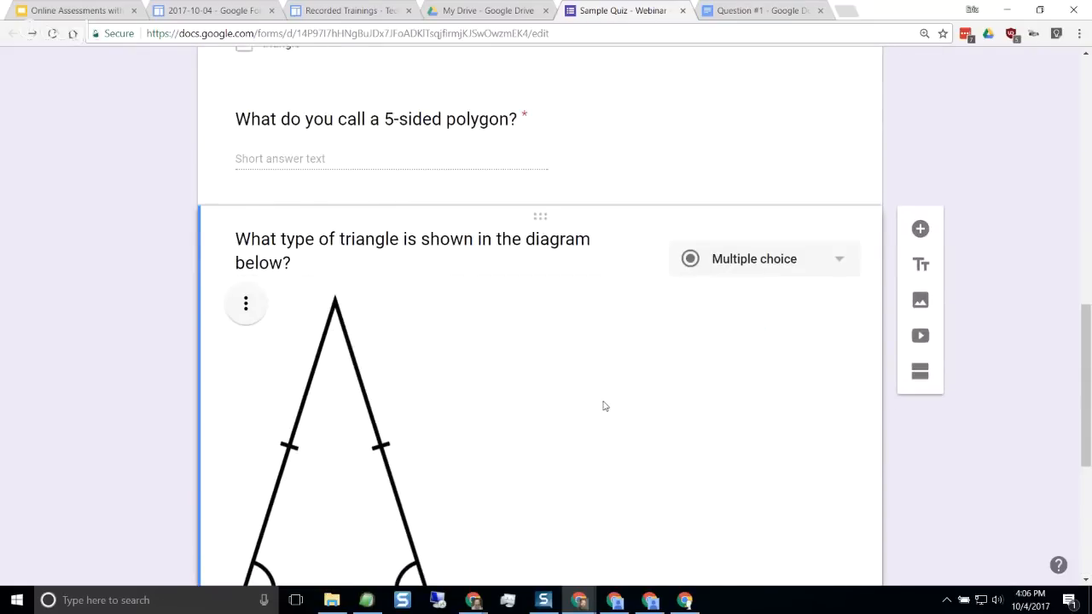
scroll(603, 406, "down", 5)
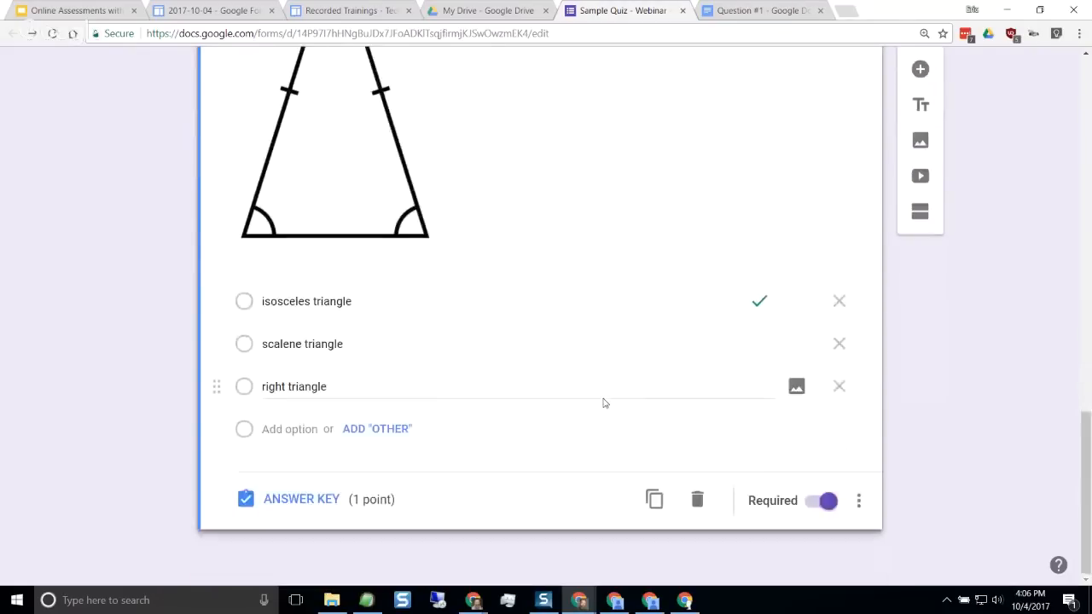
scroll(604, 401, "up", 3)
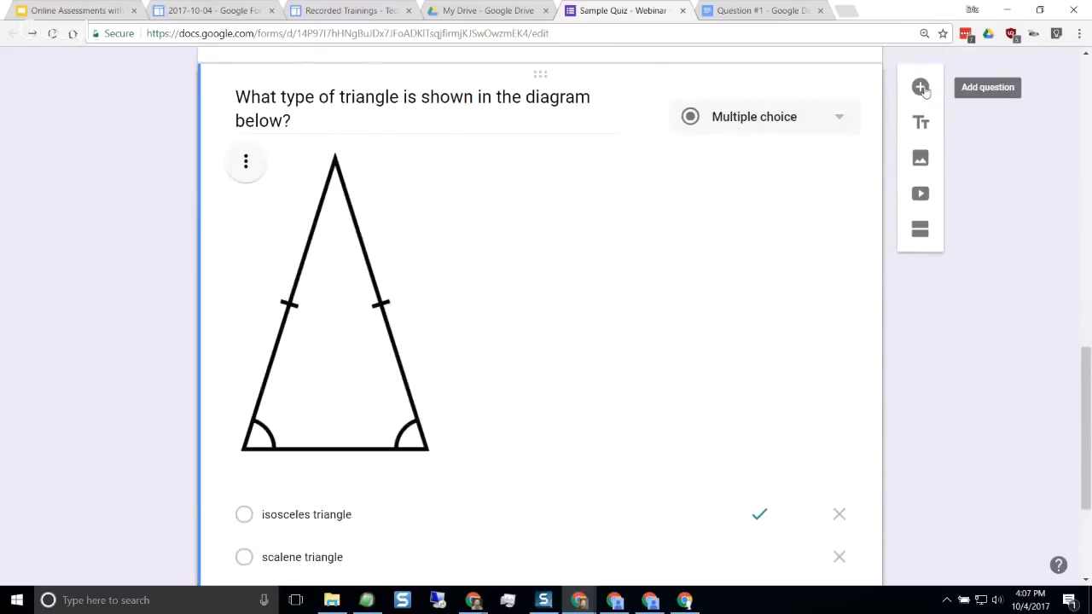
left_click(921, 88)
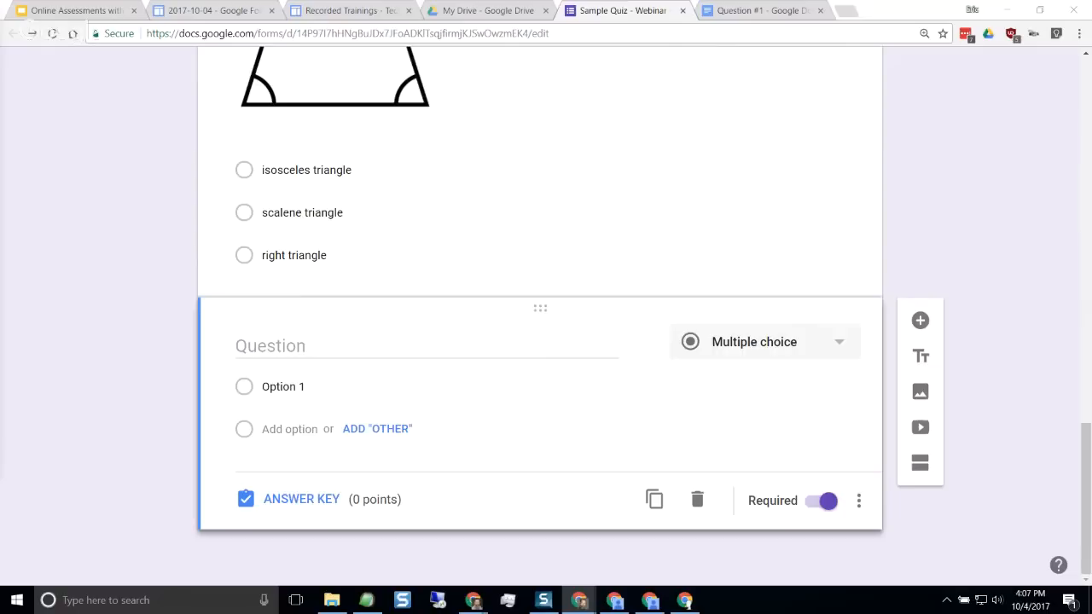
left_click(344, 347)
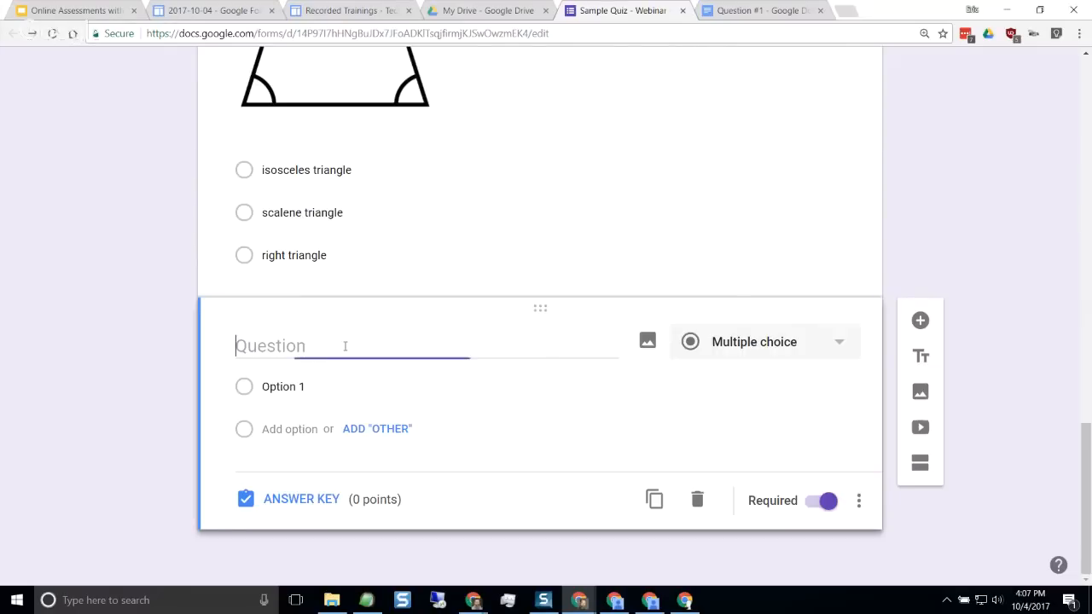
type("Which angle below is an obtuse angle?")
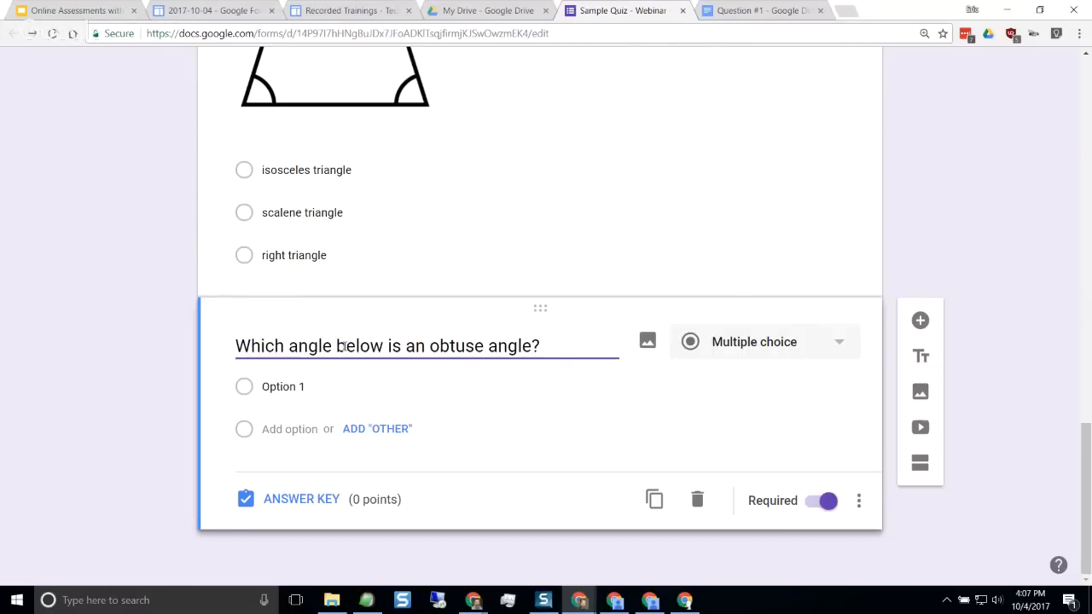
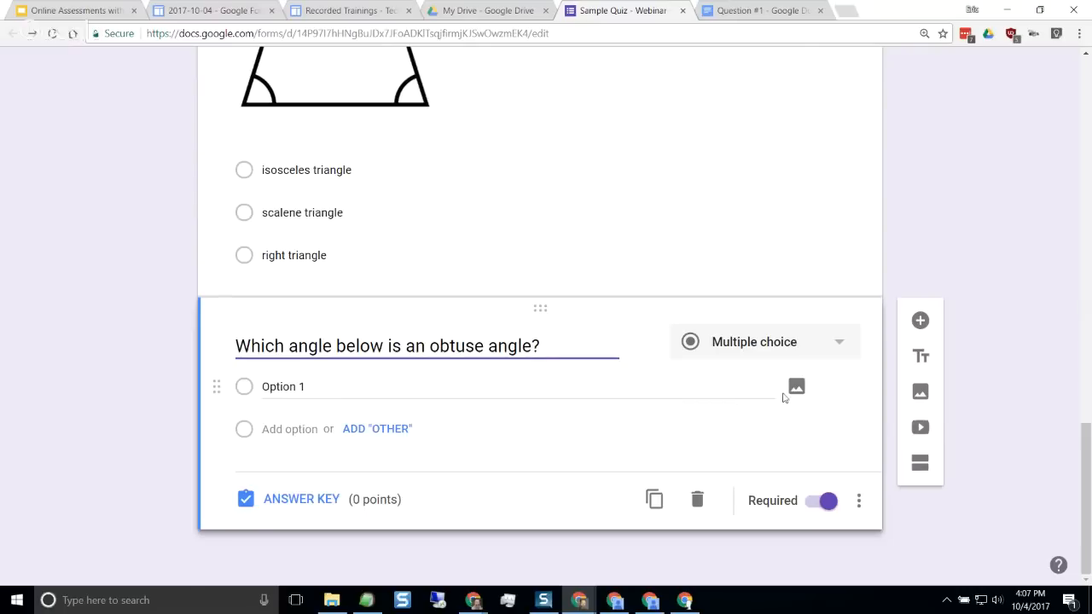
Open the image insertion for Option 1 of the obtuse angle question and search Google images for "acute"
left_click(796, 389)
left_click(796, 388)
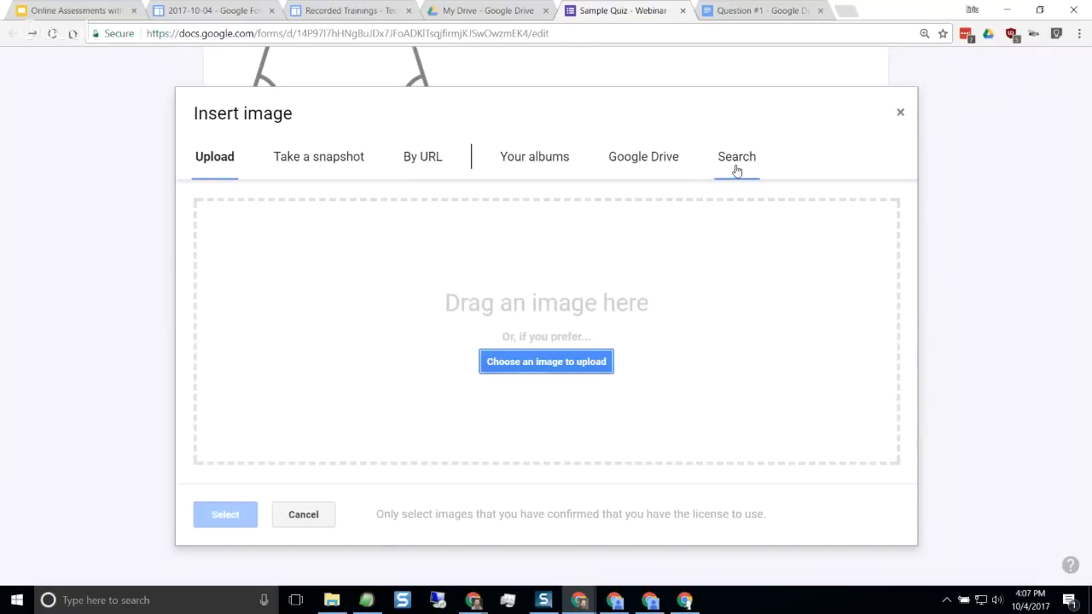
left_click(737, 163)
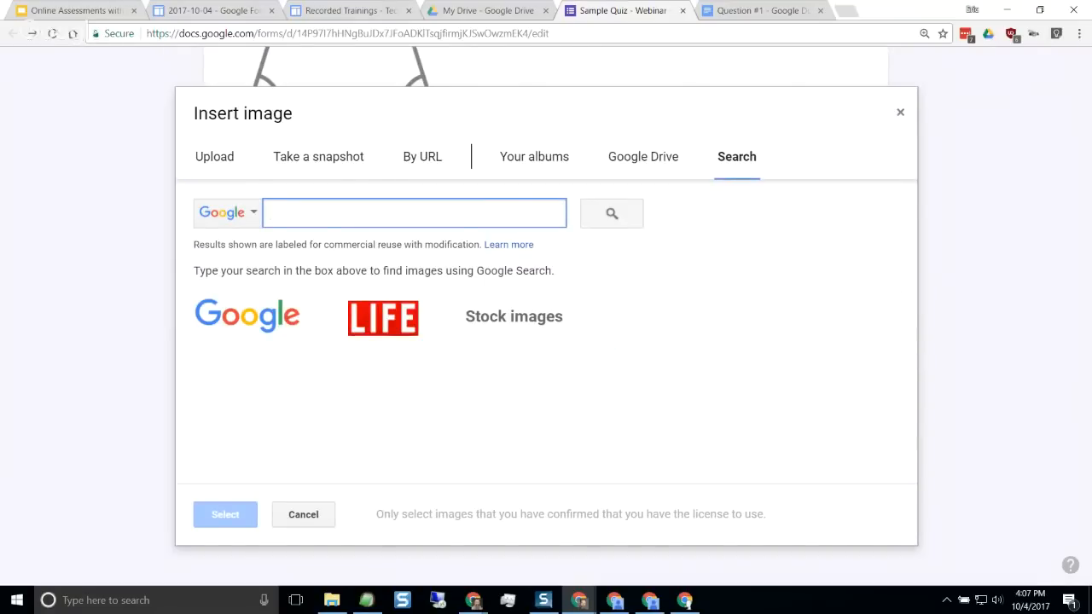
left_click(444, 221)
type("acute")
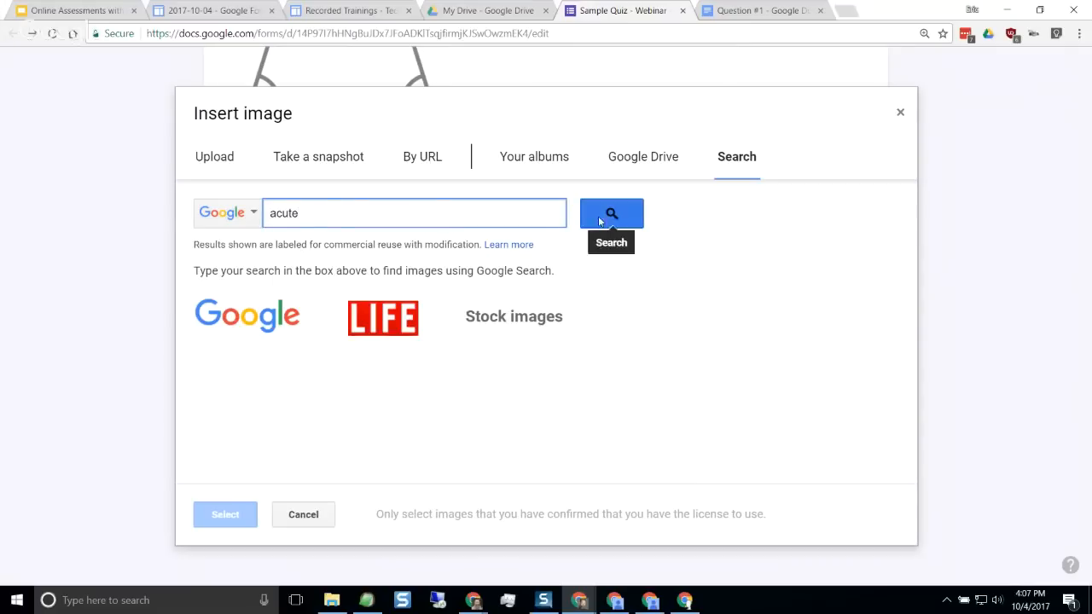
left_click(604, 212)
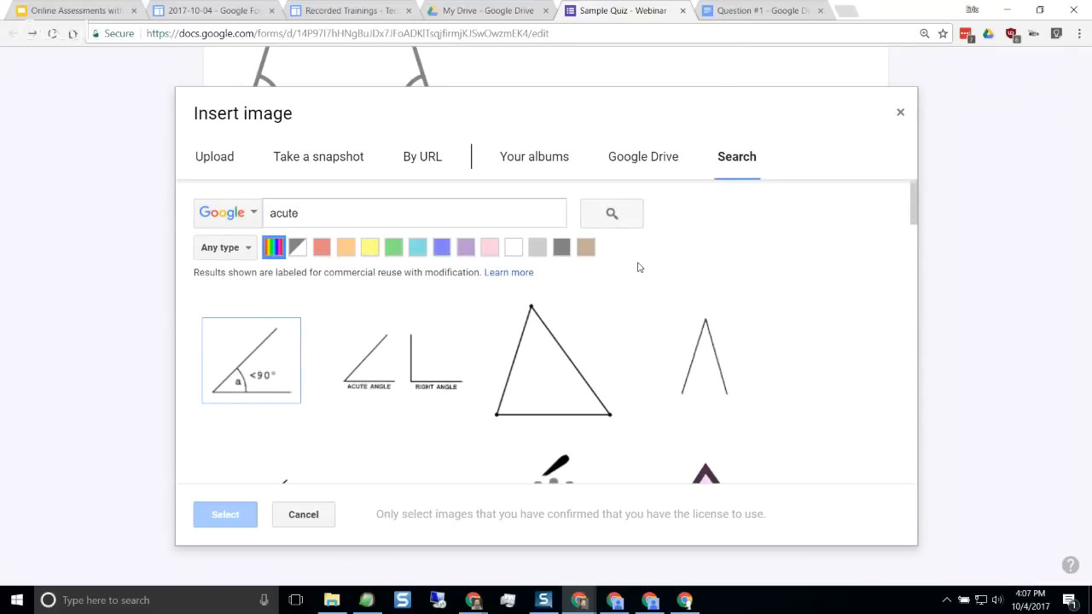
Insert the plain, unlabelled acute angle image from the search results into Option 1
scroll(600, 359, "down", 3)
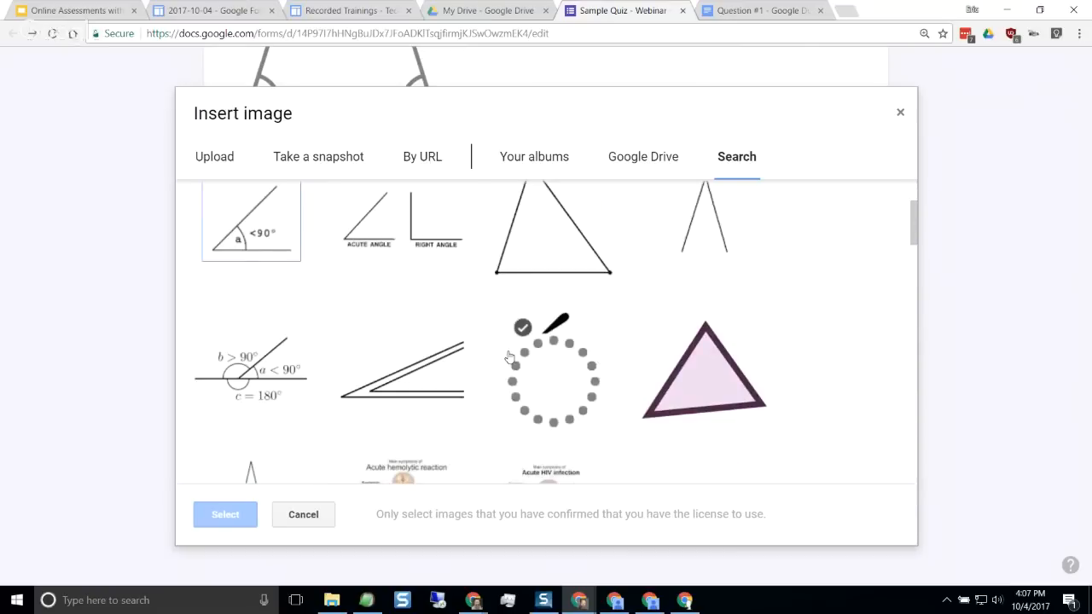
scroll(509, 357, "down", 7)
scroll(510, 357, "up", 6)
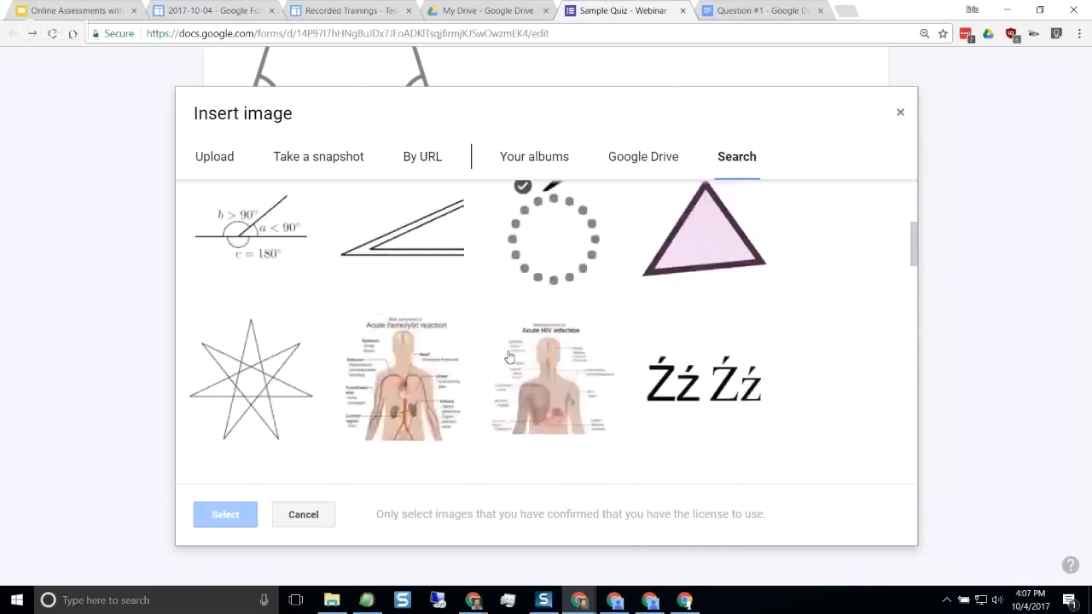
scroll(510, 357, "up", 5)
scroll(743, 370, "down", 4)
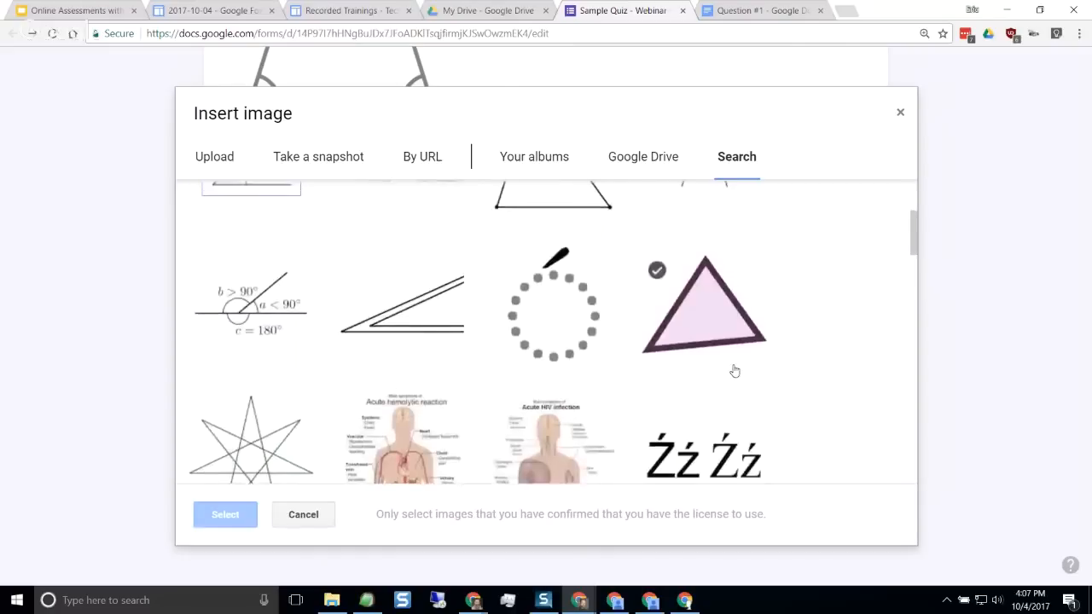
scroll(735, 371, "up", 5)
left_click(729, 371)
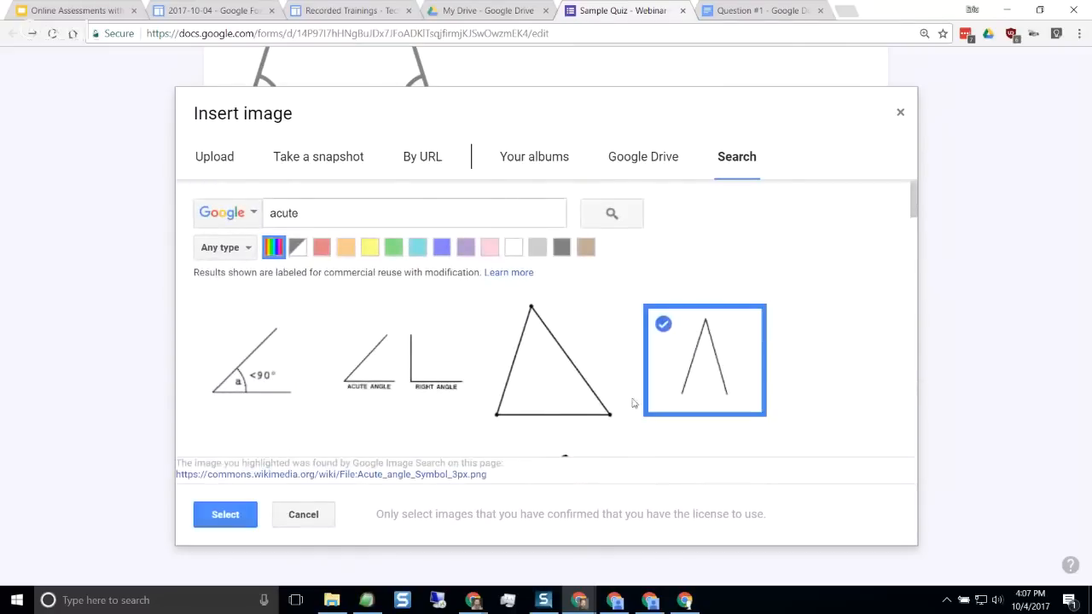
left_click(225, 516)
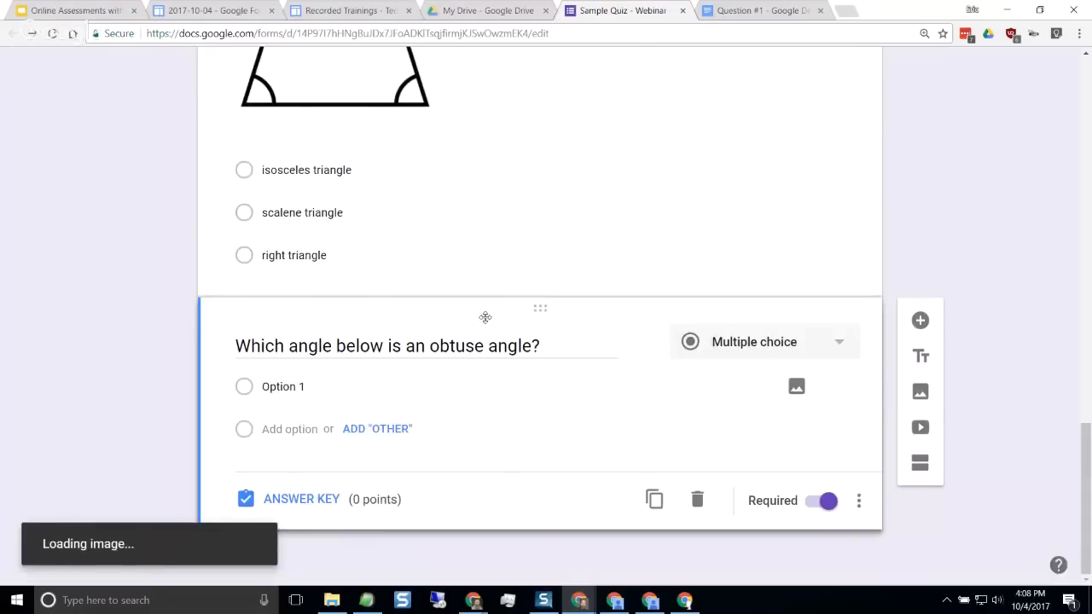
Add a second answer option and search Google images for "obtuse" to illustrate it
scroll(512, 359, "down", 2)
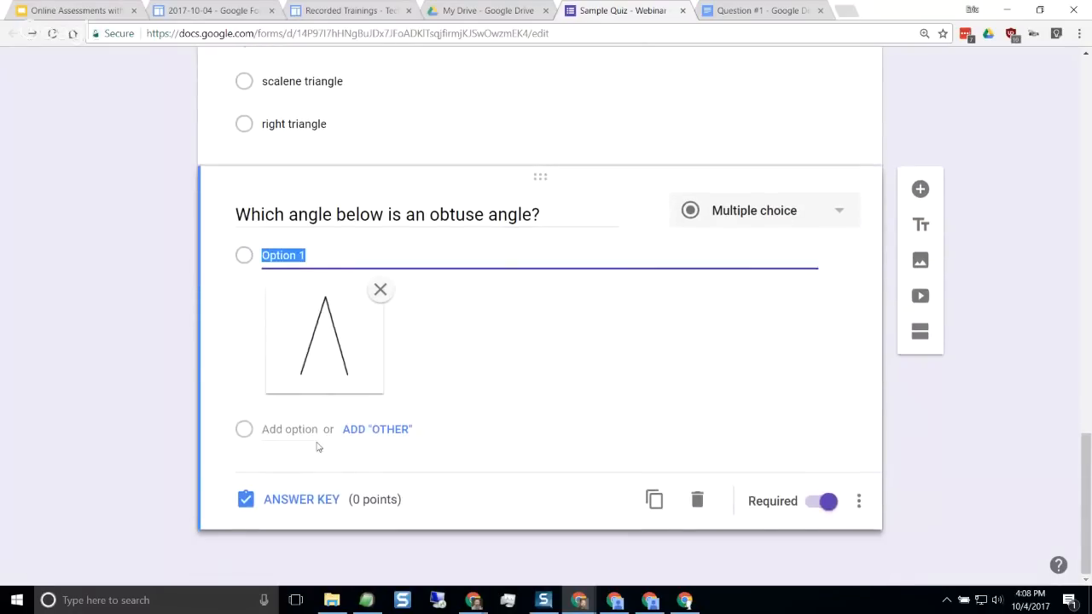
left_click(281, 429)
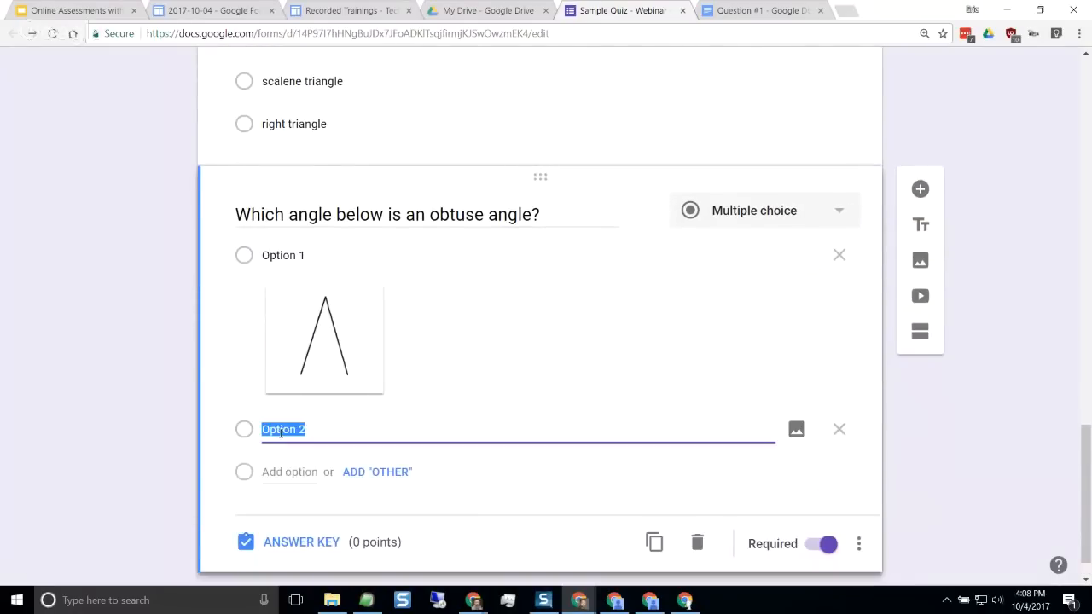
left_click(796, 431)
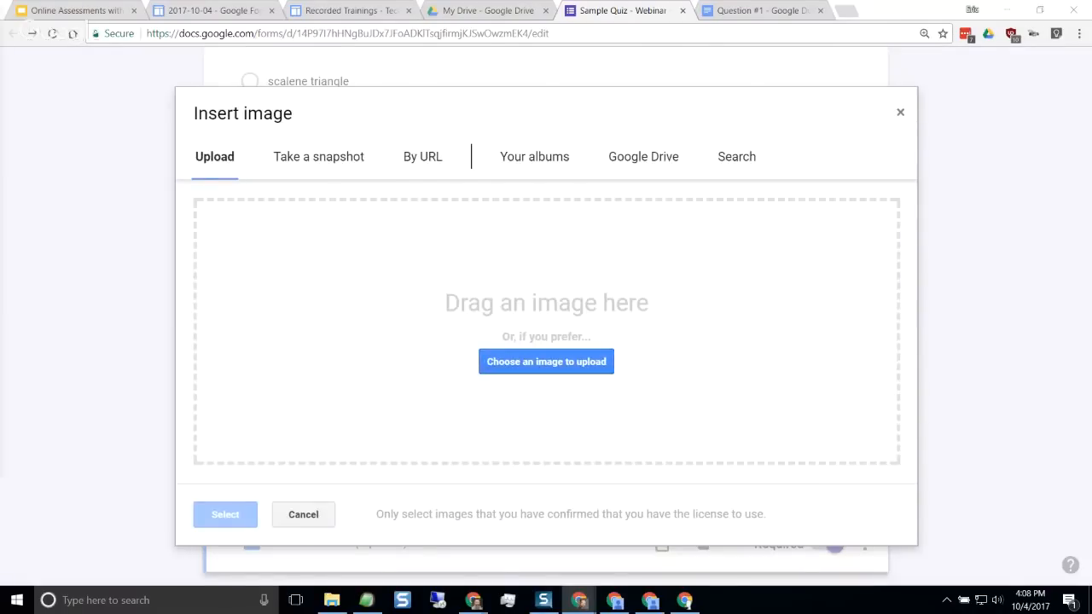
left_click(727, 161)
type("obtuse")
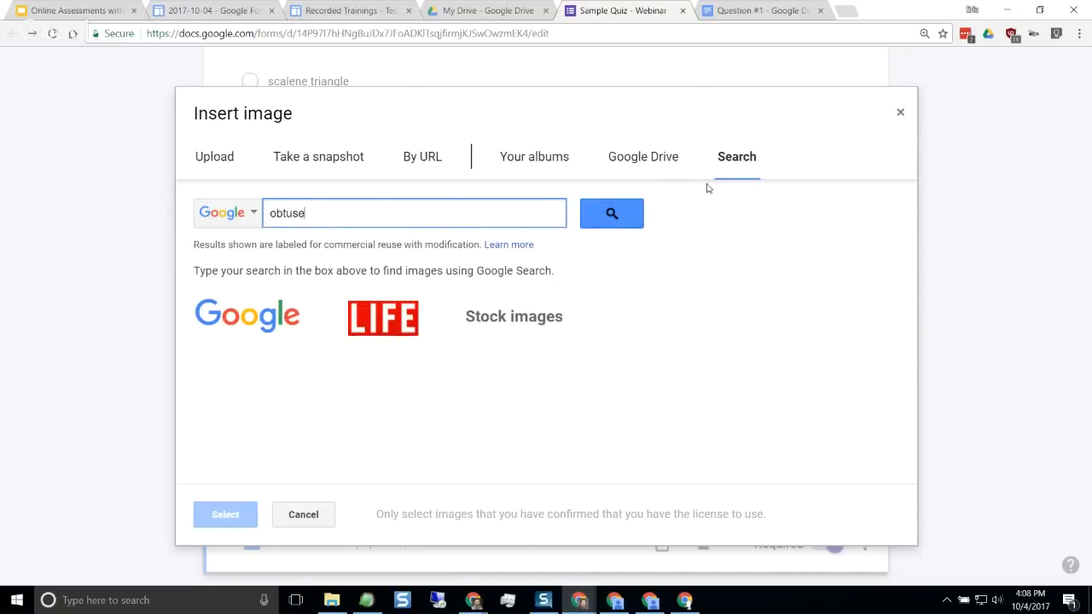
left_click(214, 161)
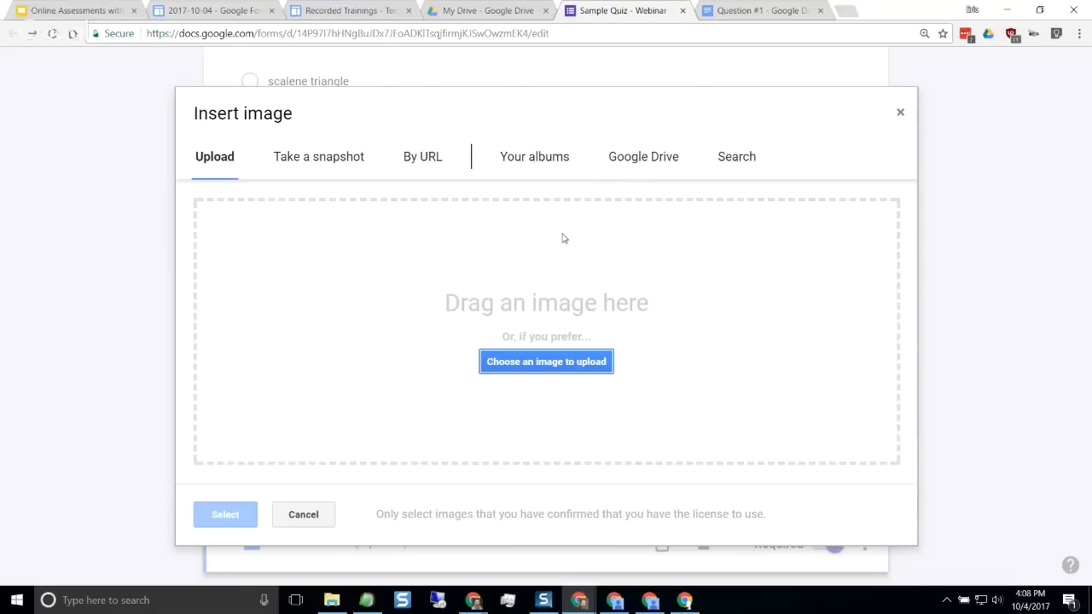
left_click(741, 166)
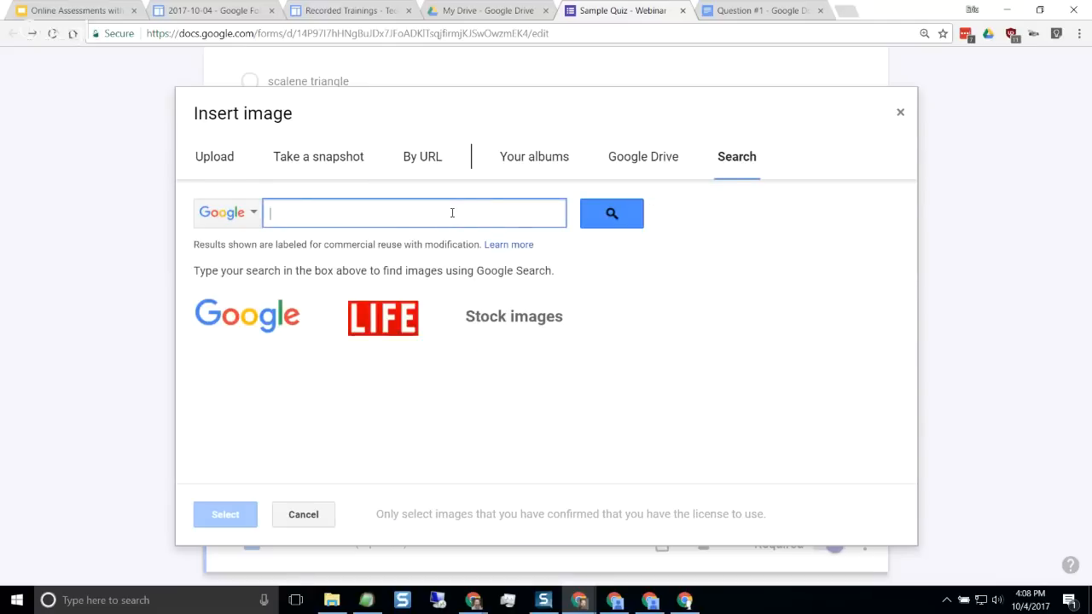
type("obtuse")
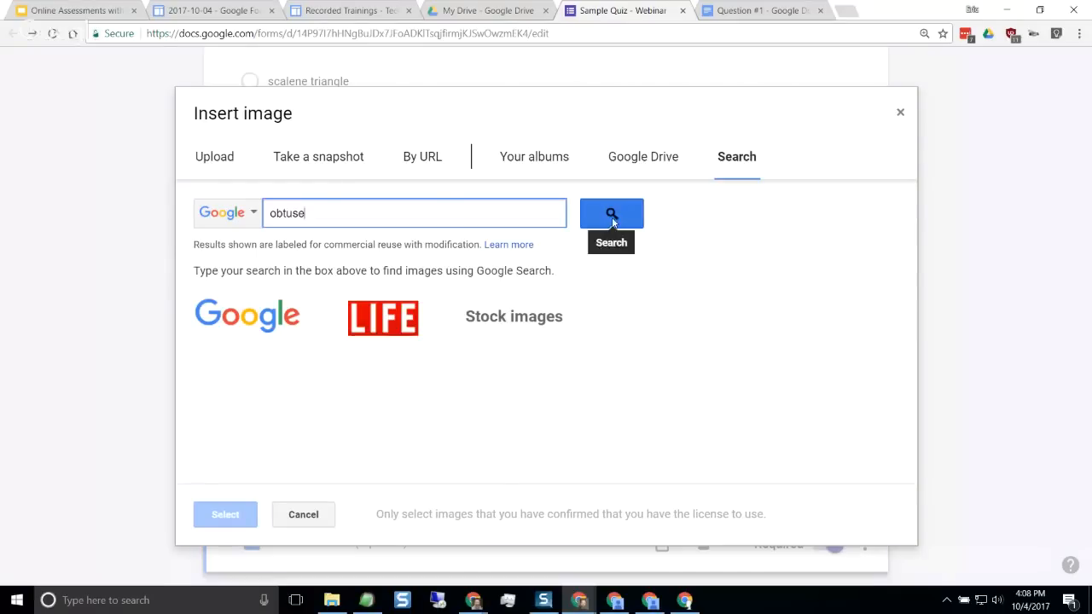
left_click(612, 218)
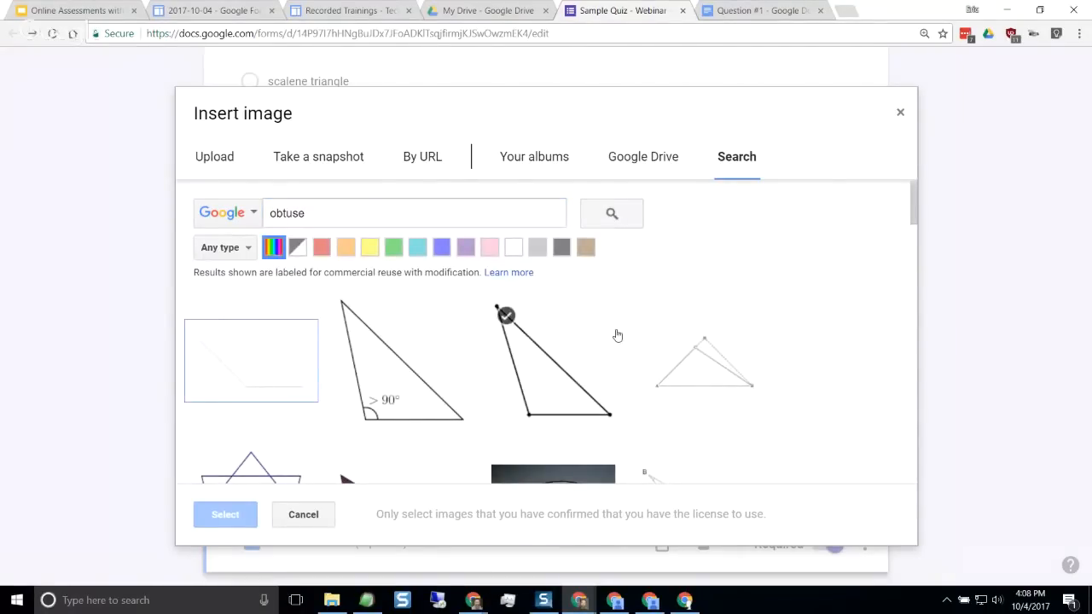
scroll(618, 336, "down", 6)
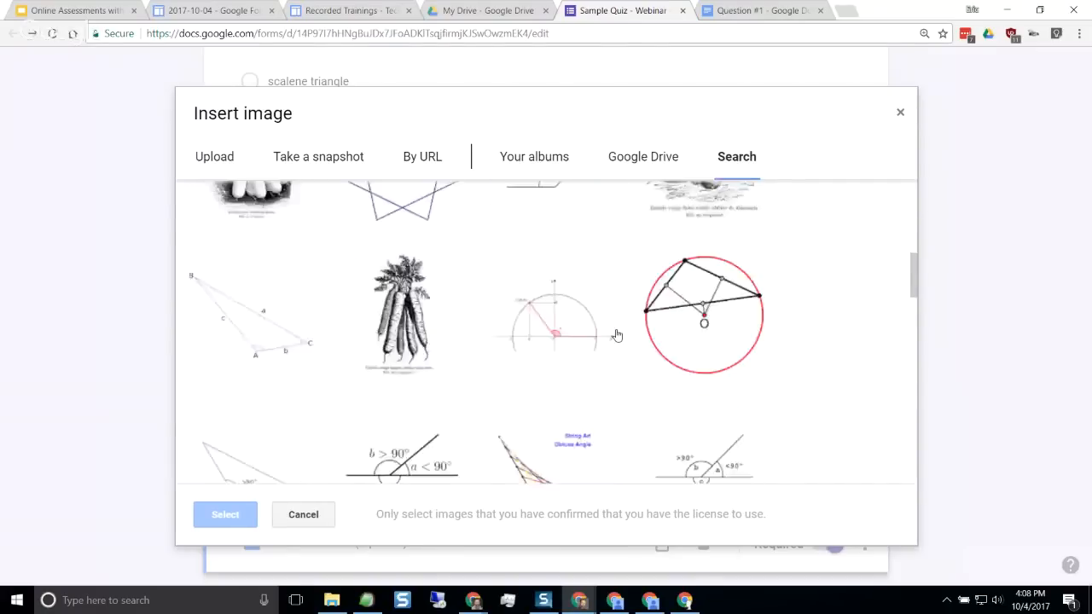
scroll(618, 336, "up", 8)
Refine the image search for Option 2 to "obtuse angle"
left_click(329, 215)
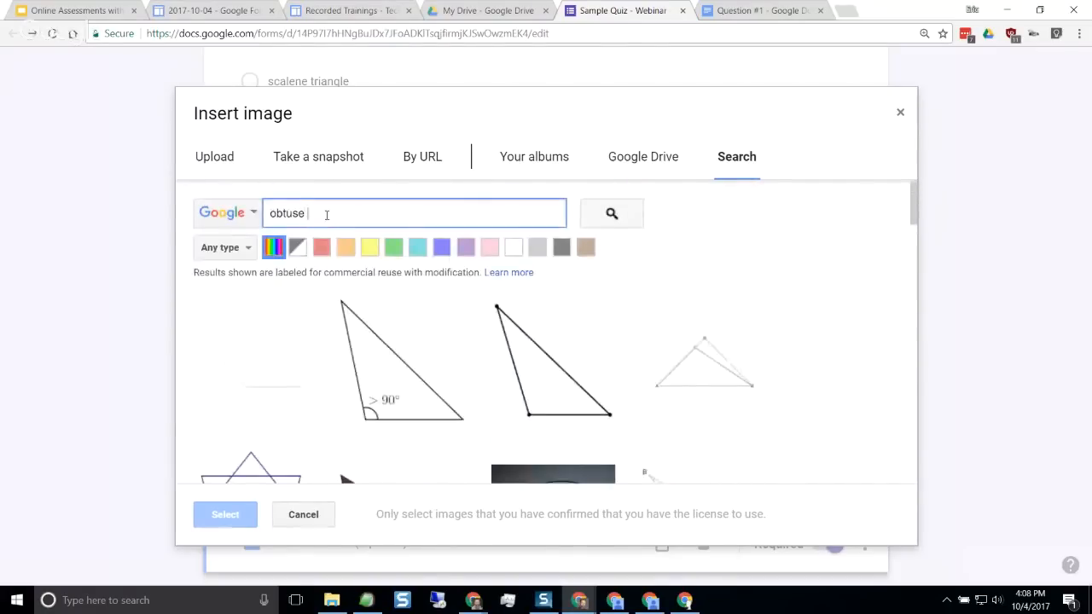
type("angle")
key("Return")
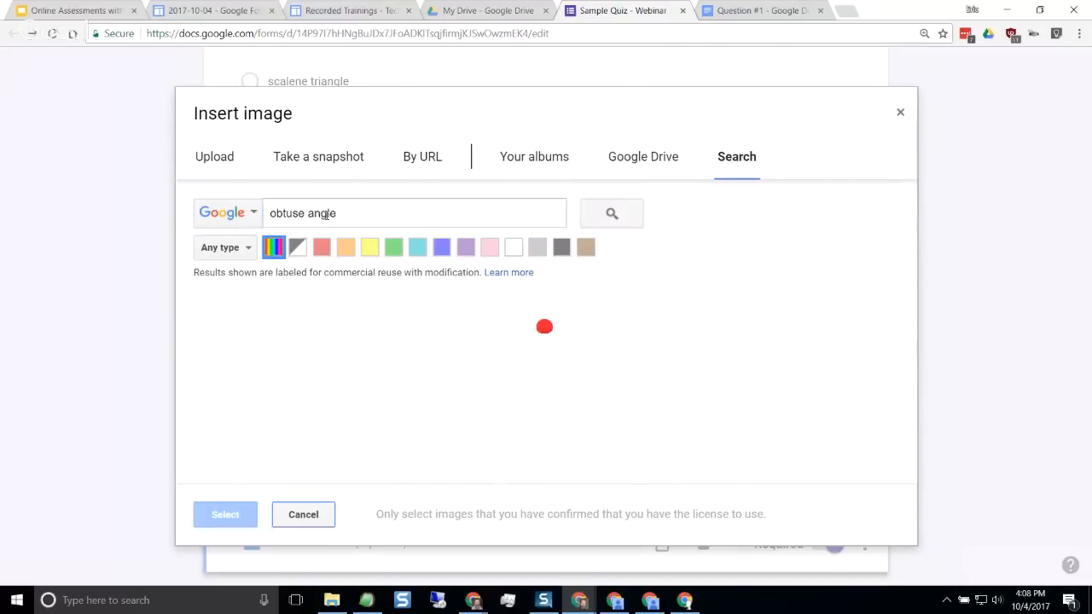
Find the angle image labelled 150° among the results and insert it into Option 2
scroll(400, 258, "down", 2)
scroll(401, 259, "down", 1)
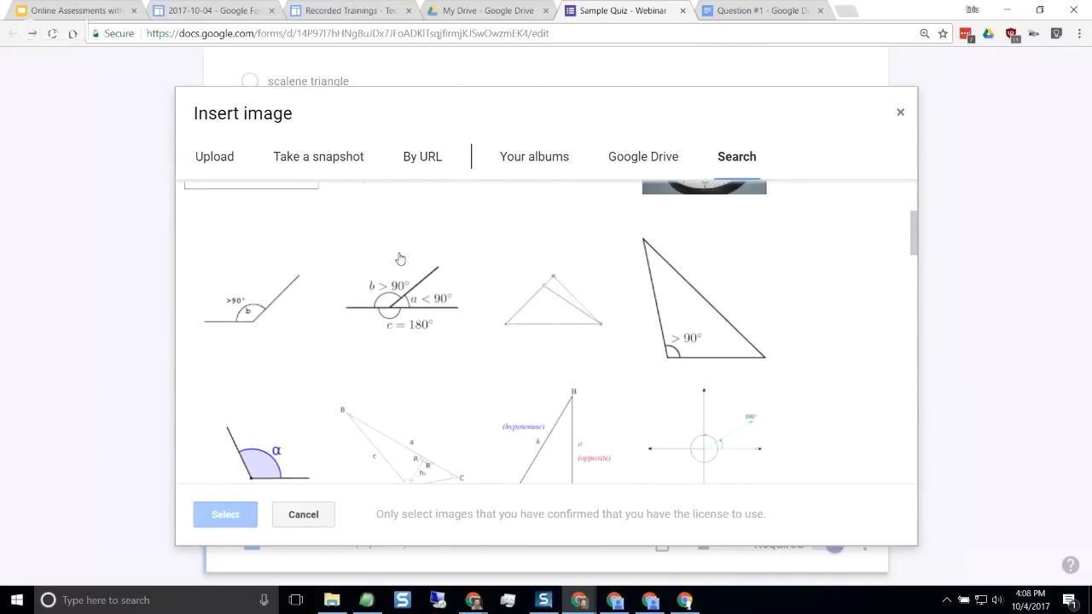
left_click(355, 279)
scroll(453, 282, "down", 1)
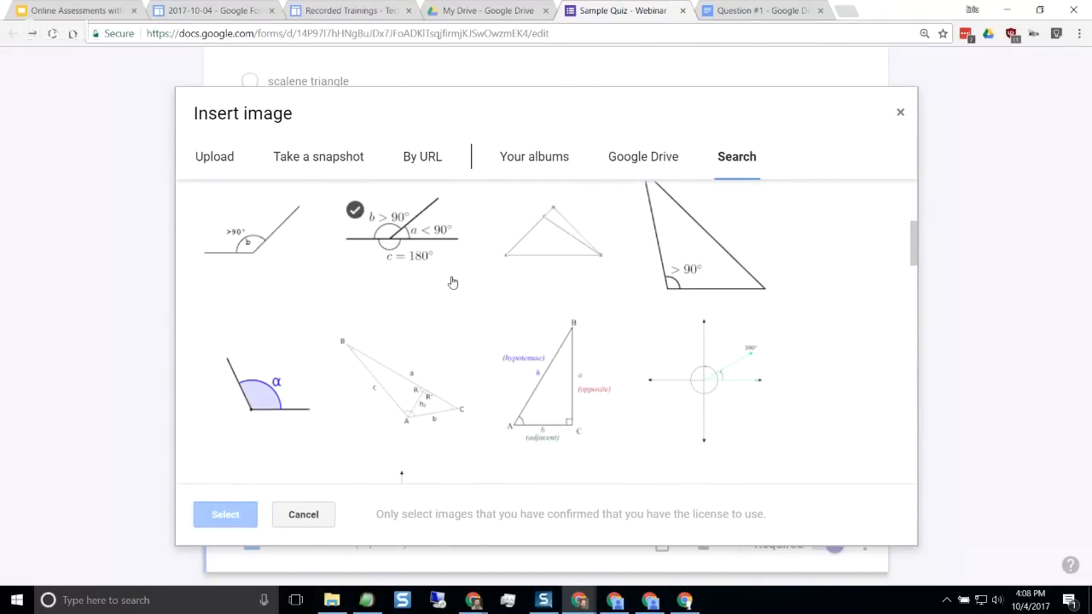
scroll(453, 283, "down", 2)
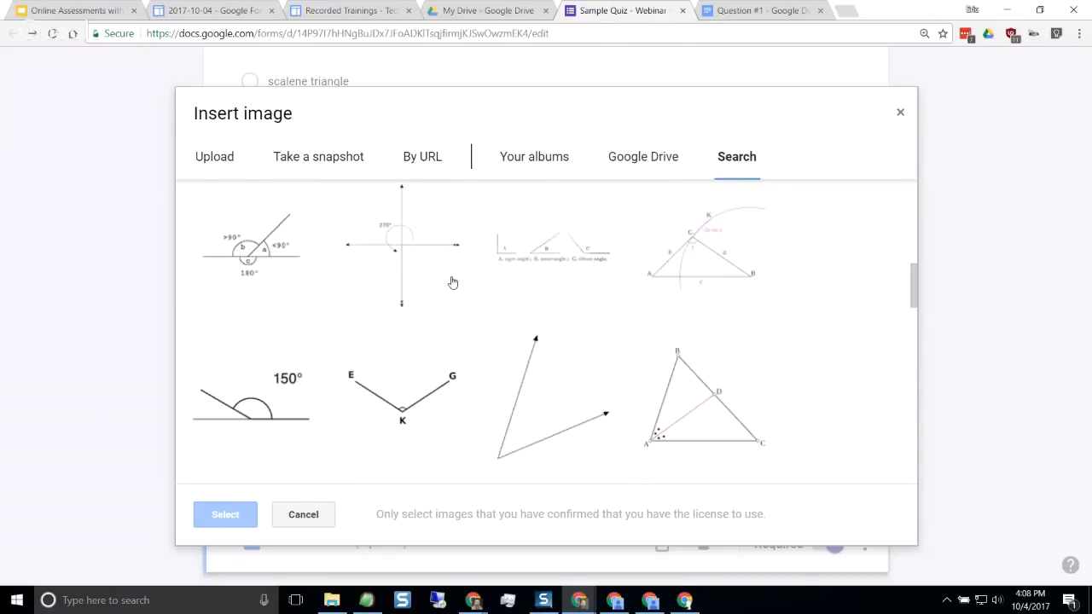
left_click(259, 405)
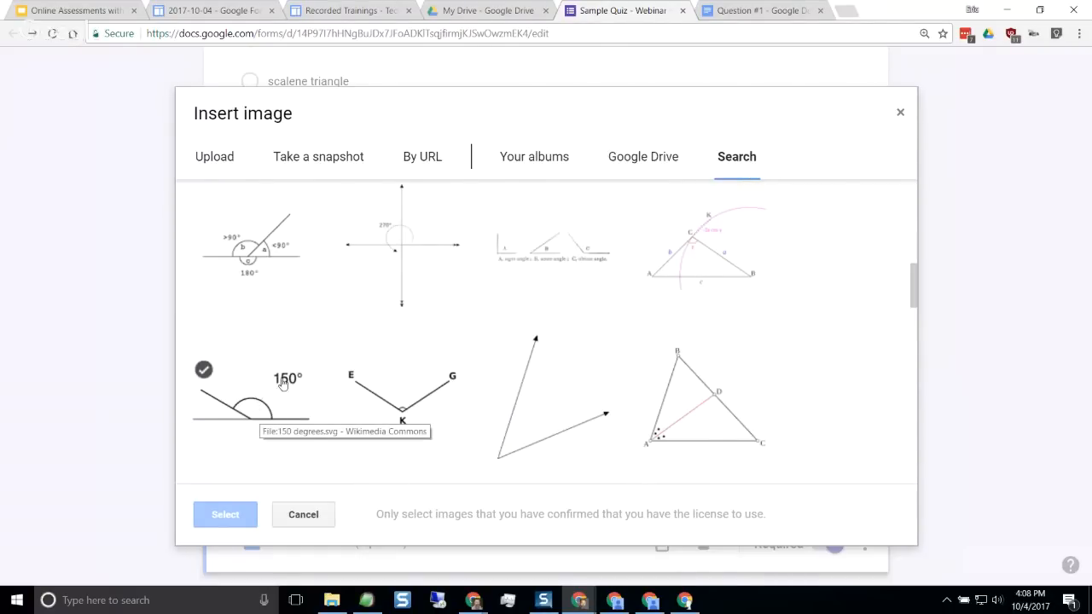
scroll(265, 403, "down", 1)
scroll(261, 370, "down", 1)
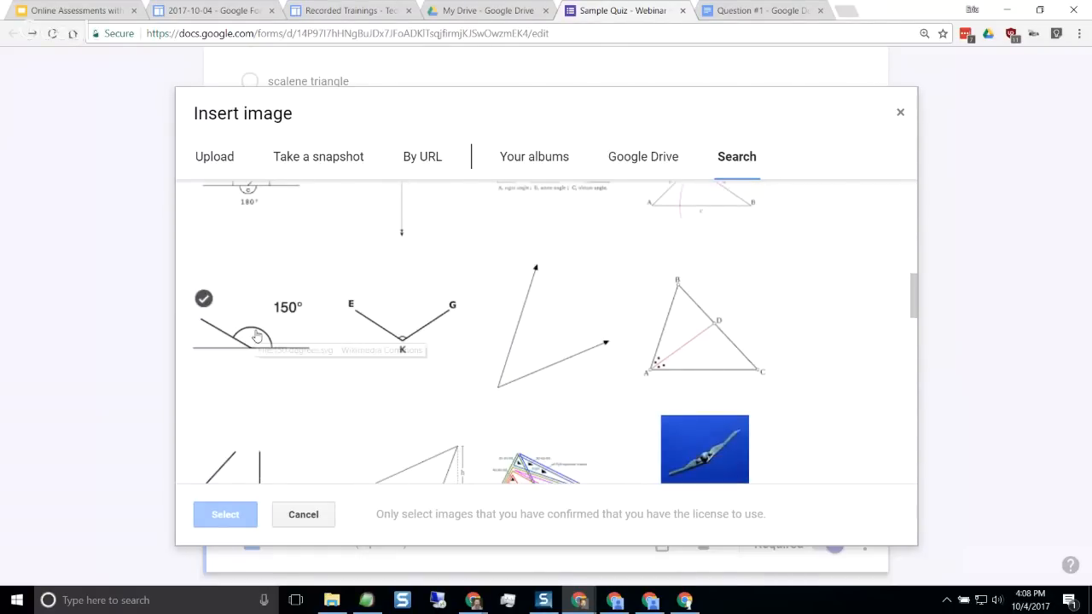
double_click(257, 337)
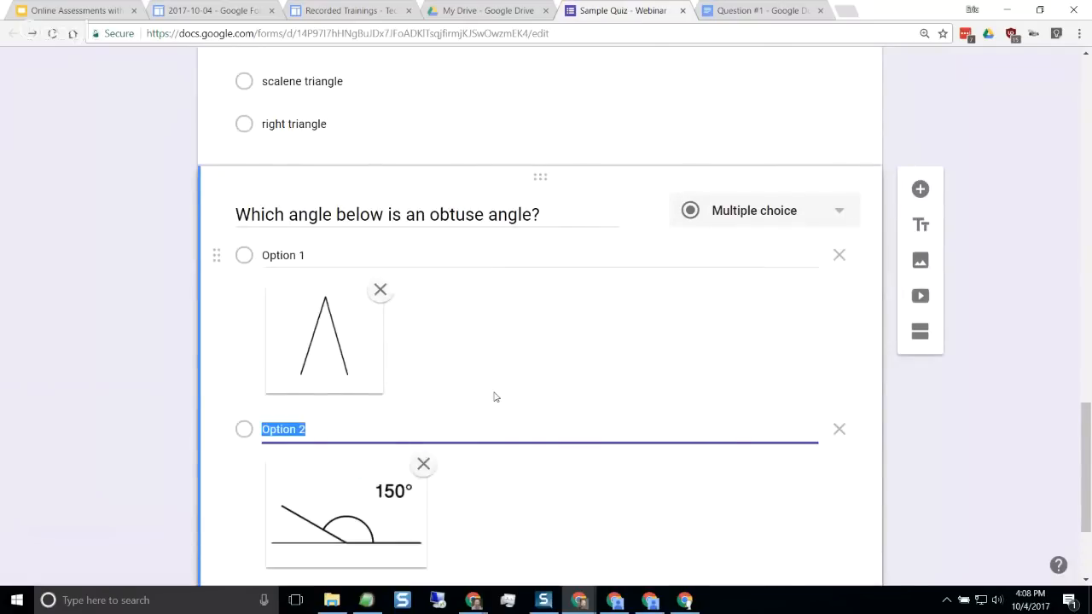
Add a third answer option and open the Google image search for it
scroll(495, 397, "down", 1)
scroll(495, 397, "down", 1)
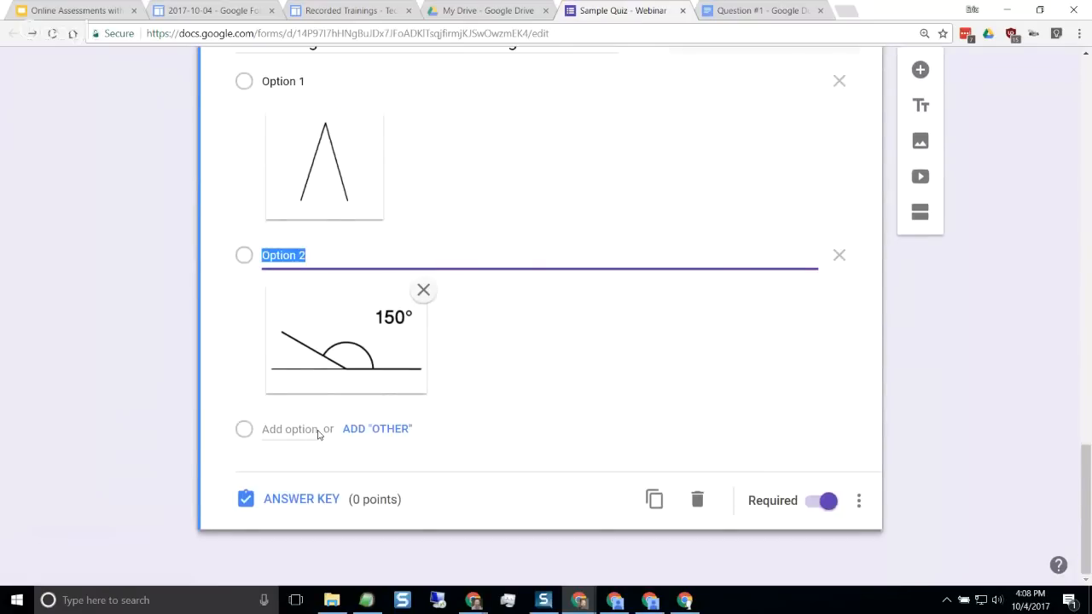
left_click(317, 431)
left_click(796, 430)
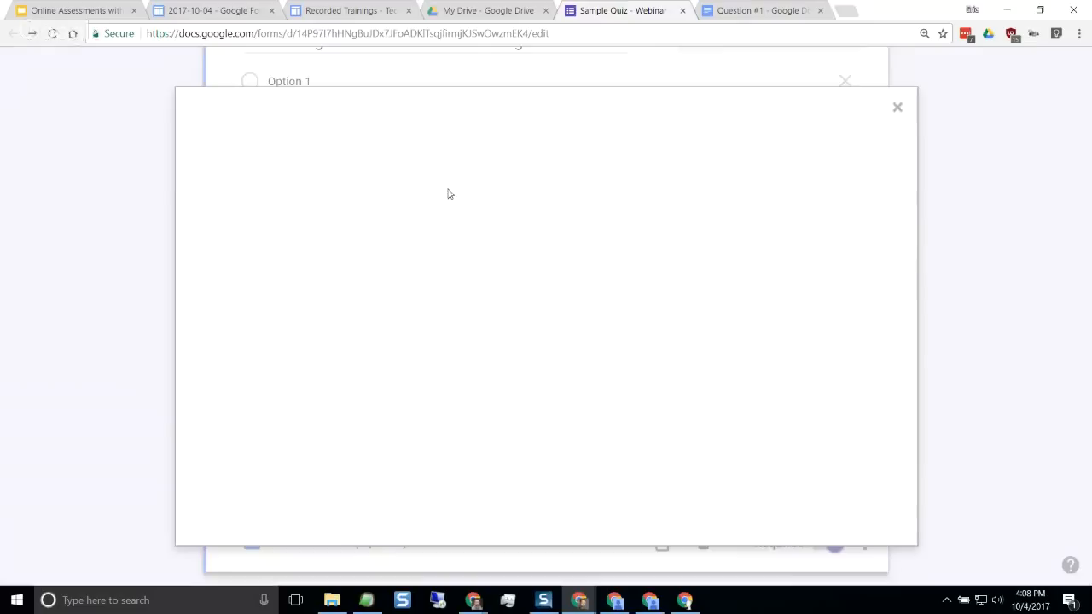
left_click(723, 159)
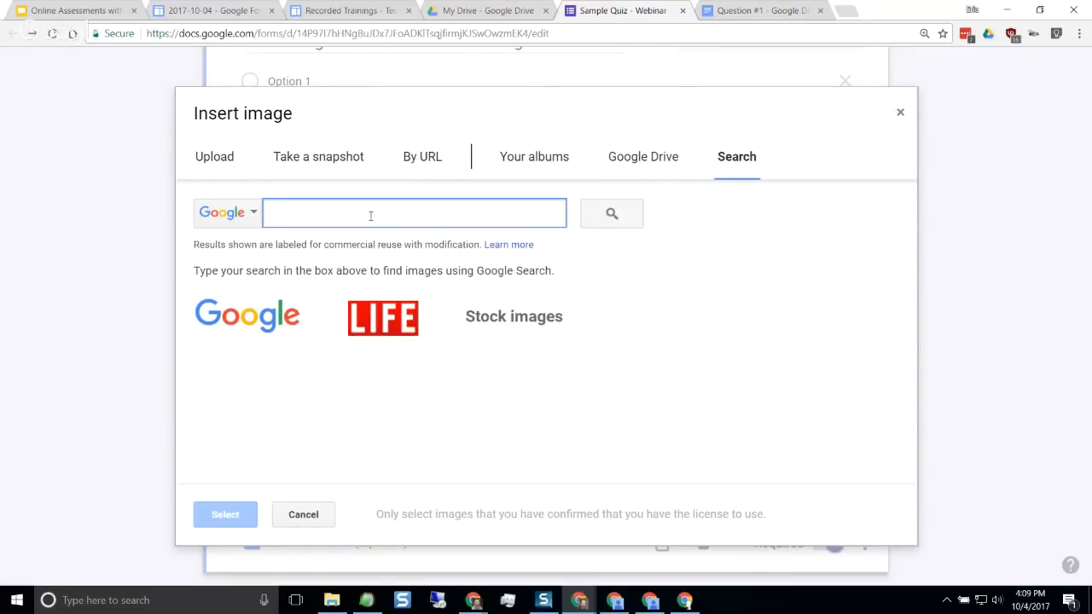
Search Google images for "right angle" and insert the angle image labelled 90° into Option 3
type("ringht")
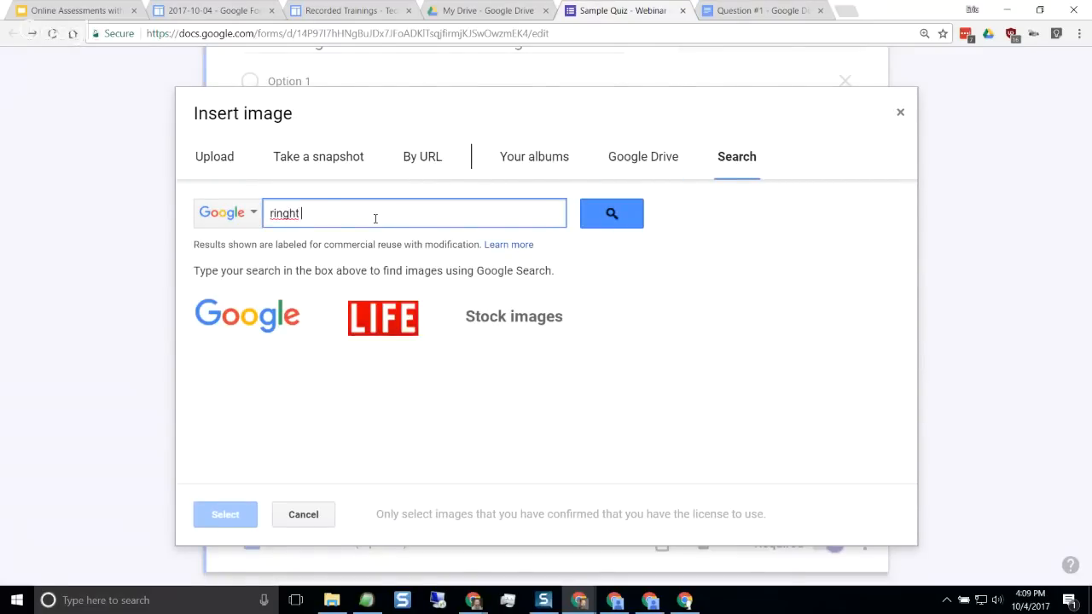
key("BackSpace")
key("BackSpace")
key("BackSpace")
type("ght angle")
key("Return")
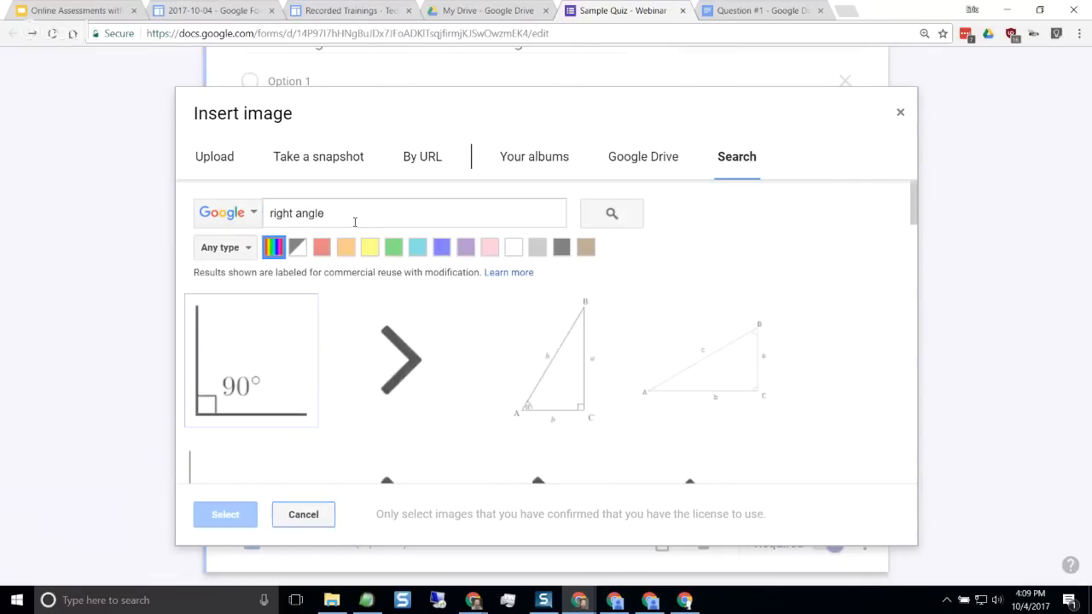
left_click(281, 378)
left_click(226, 516)
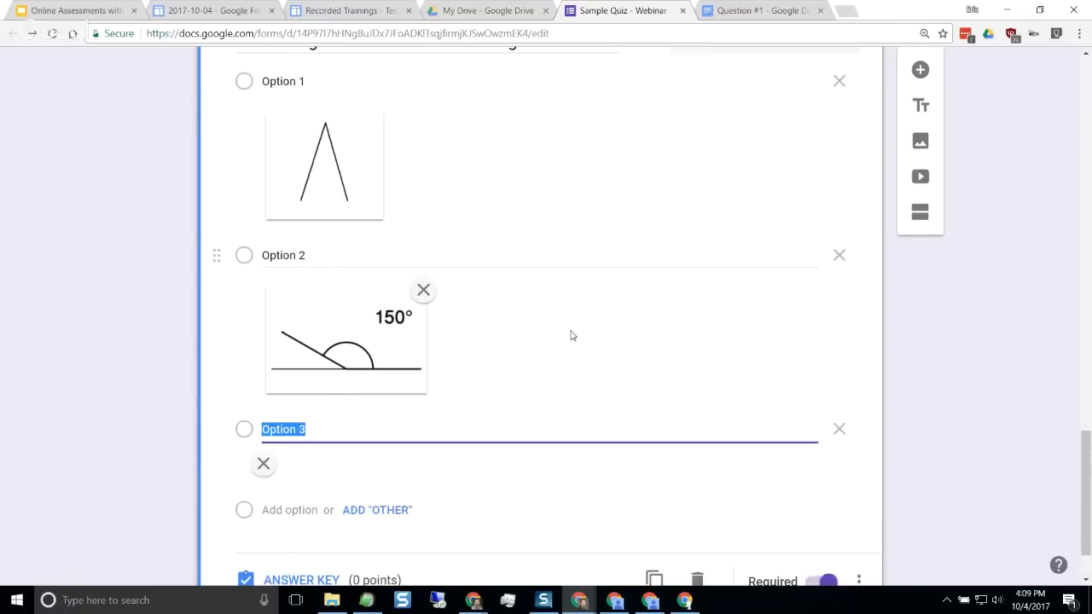
Add a fourth answer option to the obtuse angle question and open the Google image search for it
scroll(573, 336, "down", 2)
left_click(288, 430)
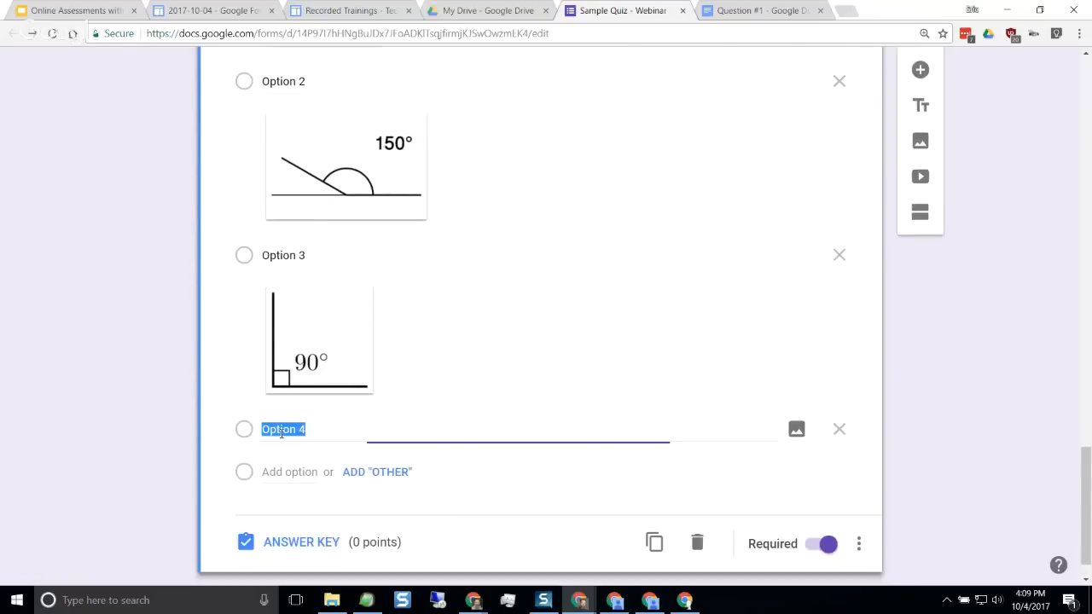
left_click(796, 429)
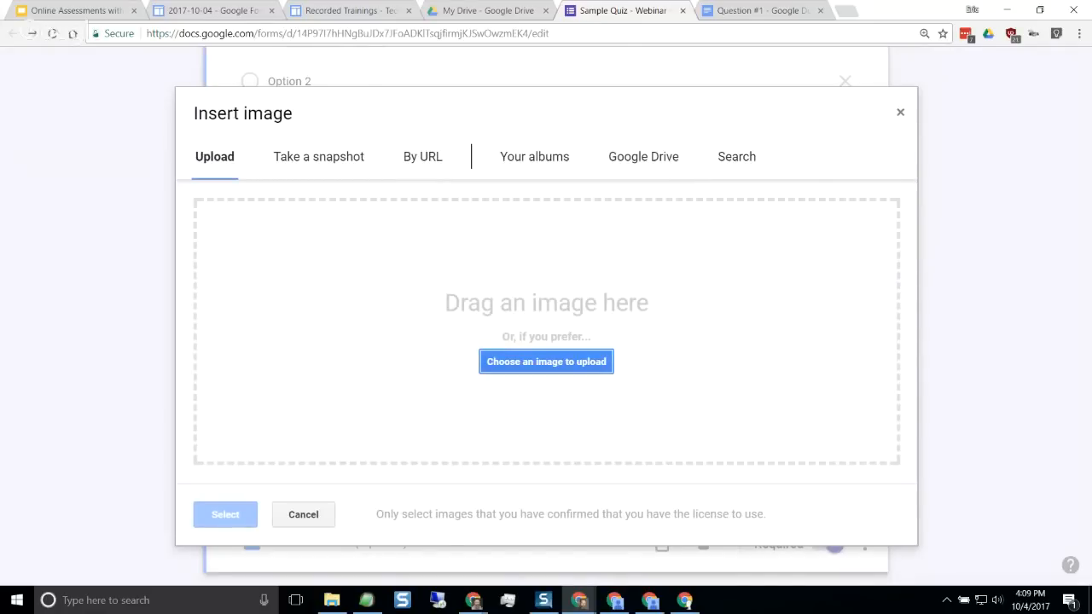
left_click(721, 160)
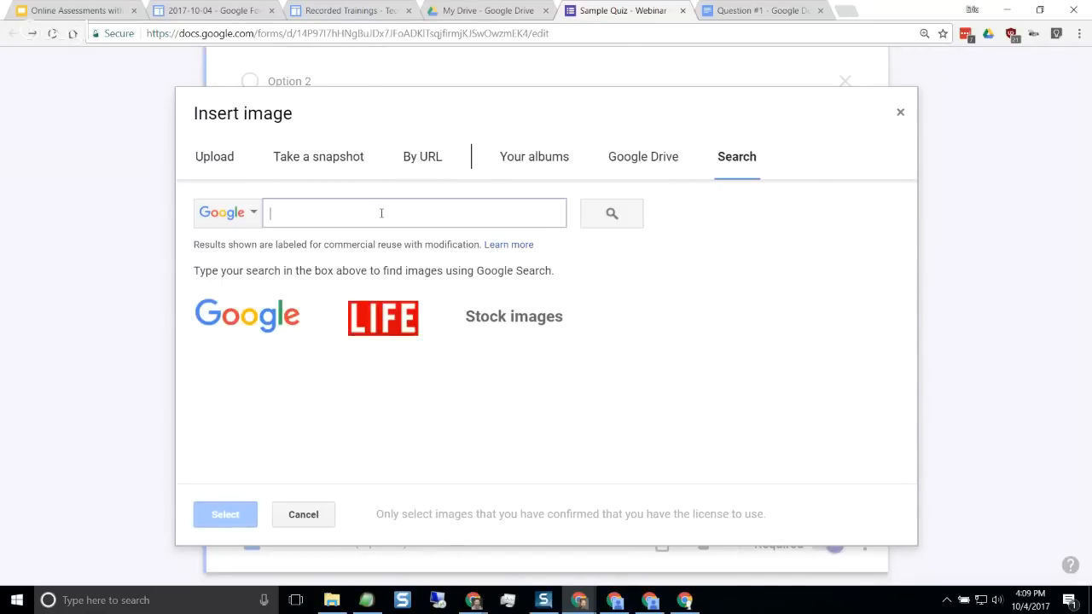
Search Google images for "straight angle" and insert the crossed-axes diagram labelled 180° into Option 4
type("straight an")
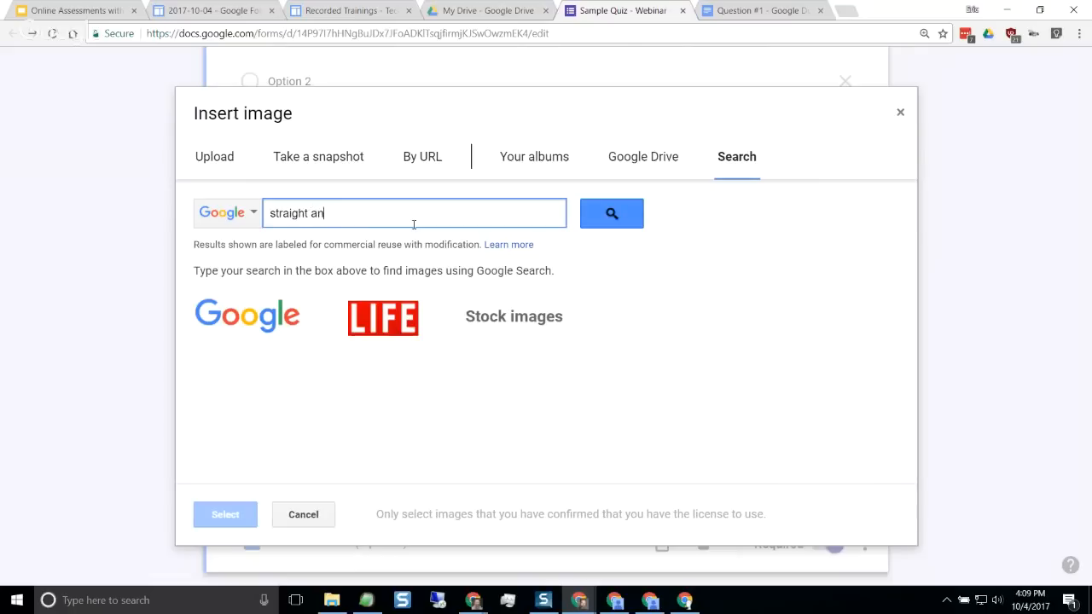
type("gle")
key("Return")
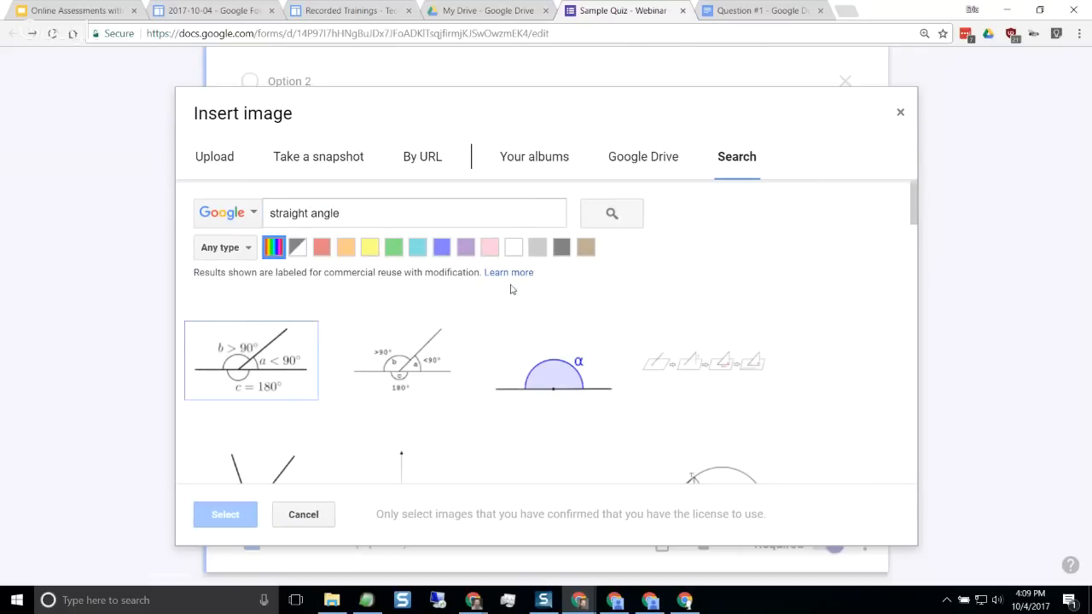
scroll(556, 319, "down", 3)
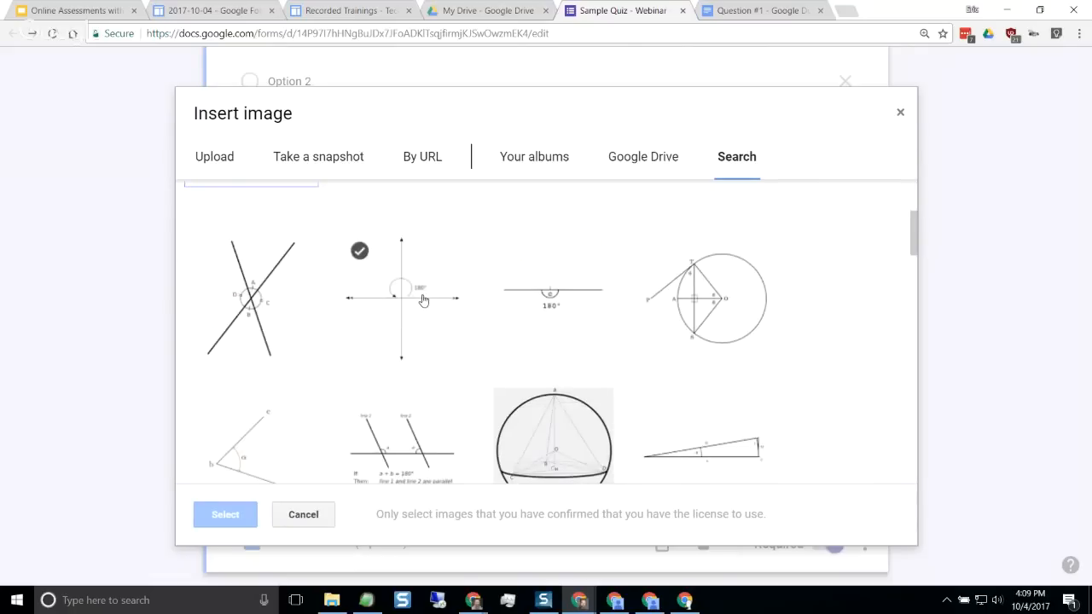
left_click(419, 304)
left_click(222, 513)
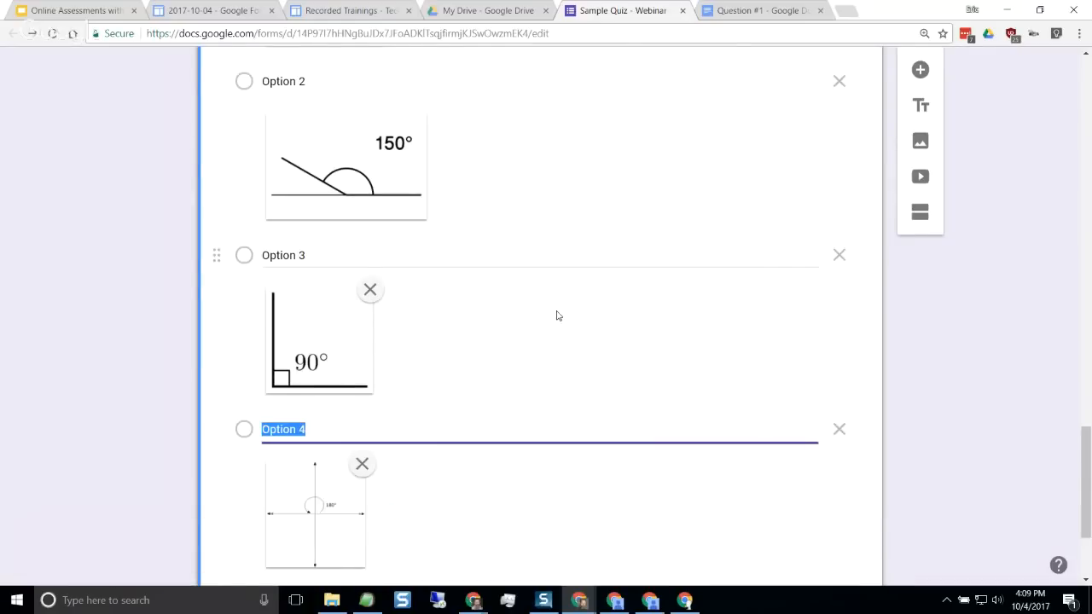
Set the obtuse angle question's answer key to 1 point with Option 2 as the correct answer, and return to question editing
scroll(550, 314, "up", 4)
scroll(441, 309, "down", 4)
scroll(442, 309, "up", 4)
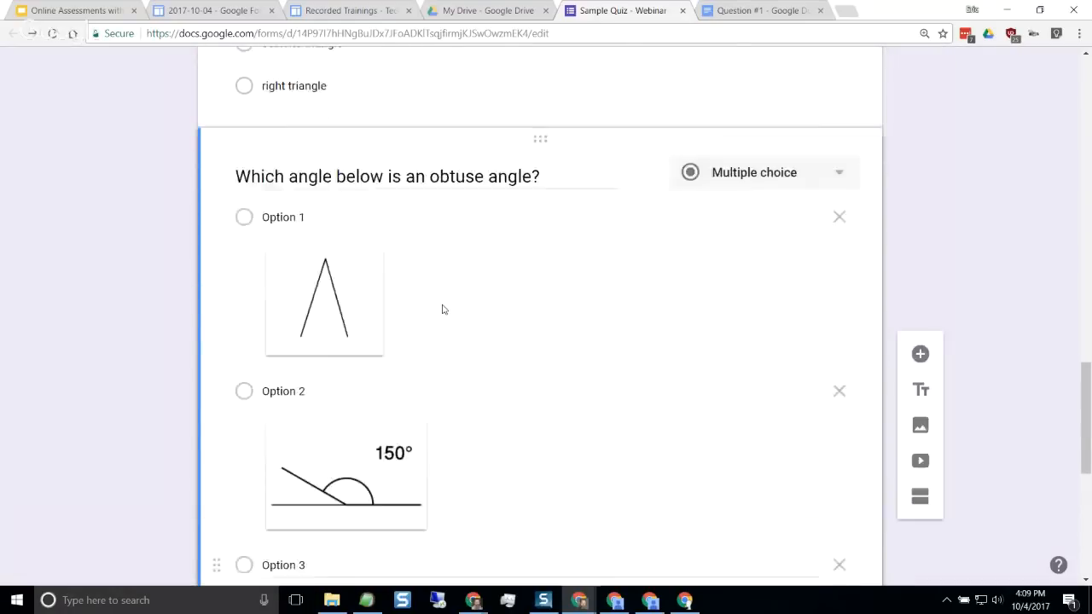
scroll(442, 310, "up", 1)
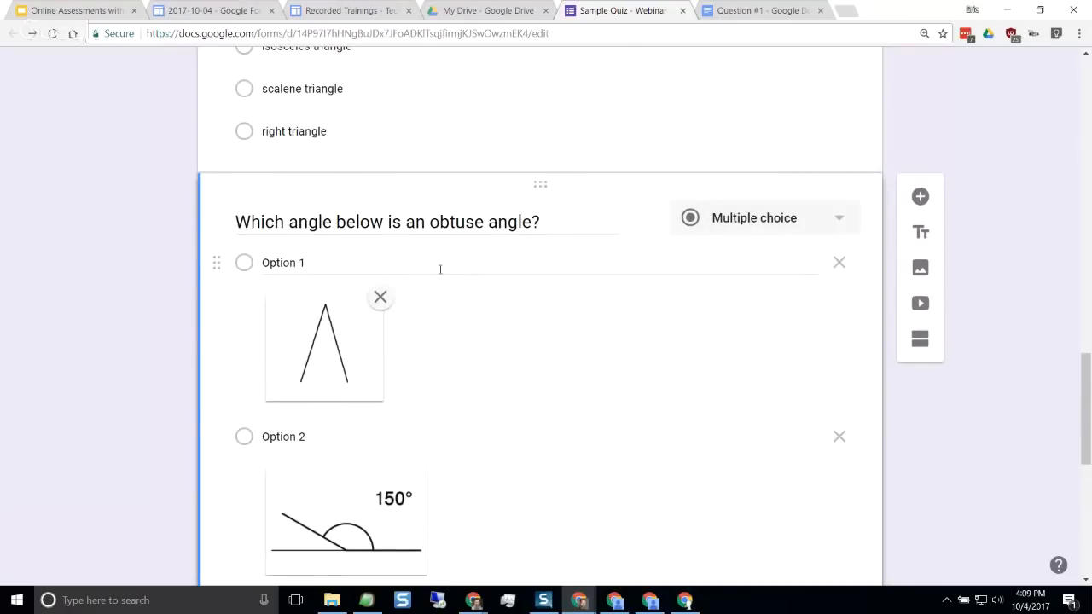
scroll(414, 373, "down", 6)
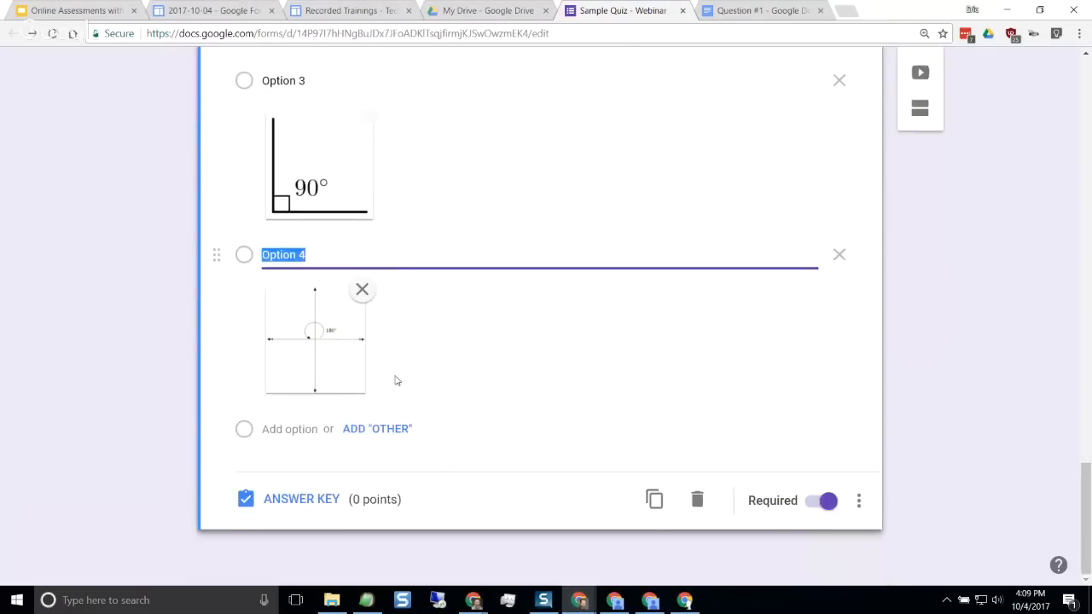
left_click(305, 502)
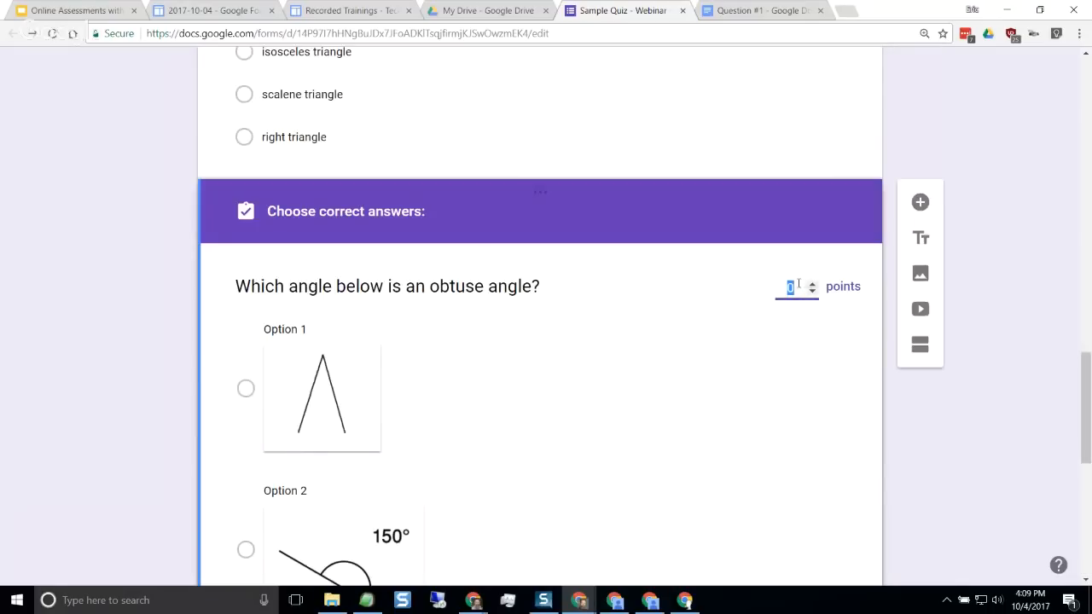
left_click(813, 285)
scroll(570, 378, "down", 3)
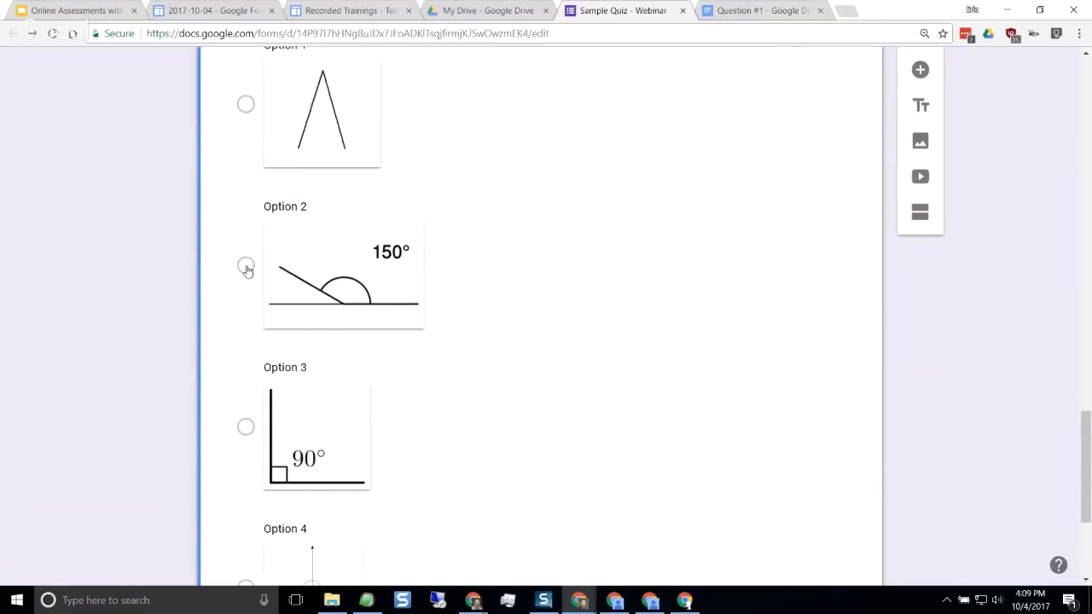
left_click(246, 268)
scroll(531, 358, "down", 3)
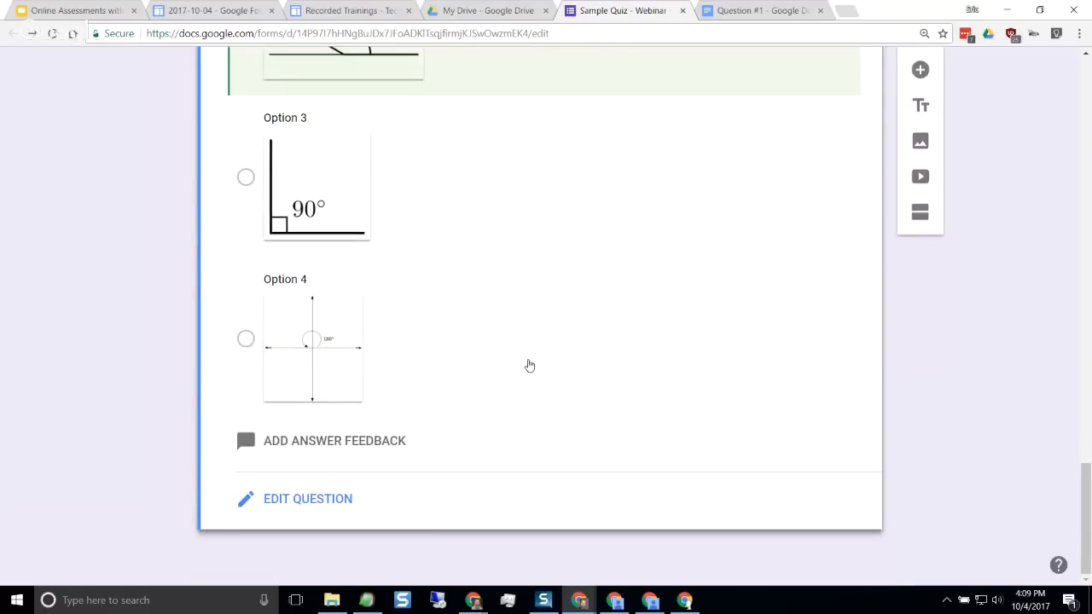
left_click(329, 500)
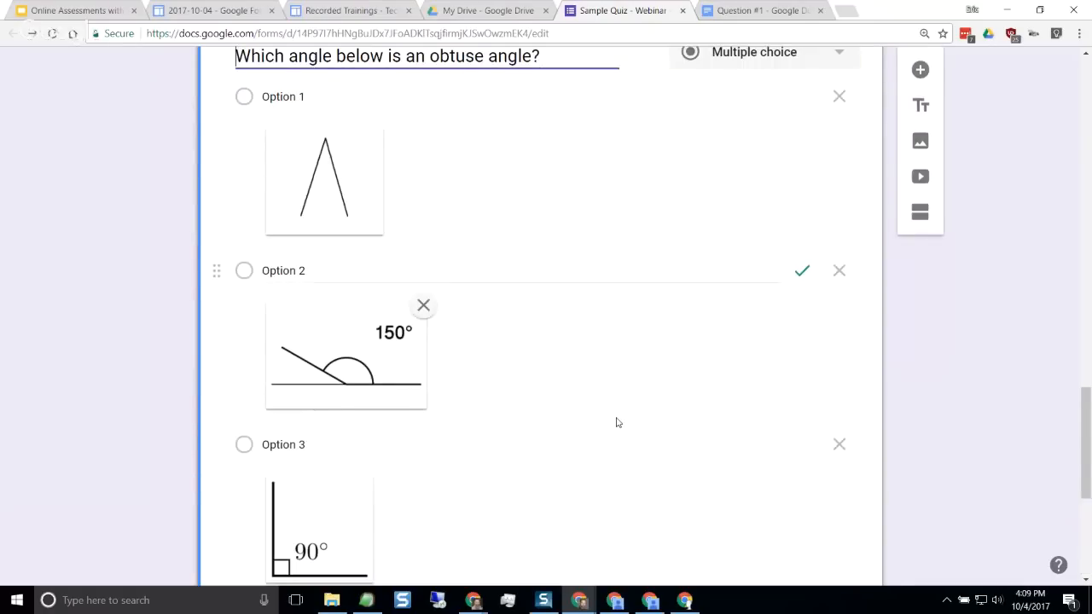
scroll(617, 423, "down", 4)
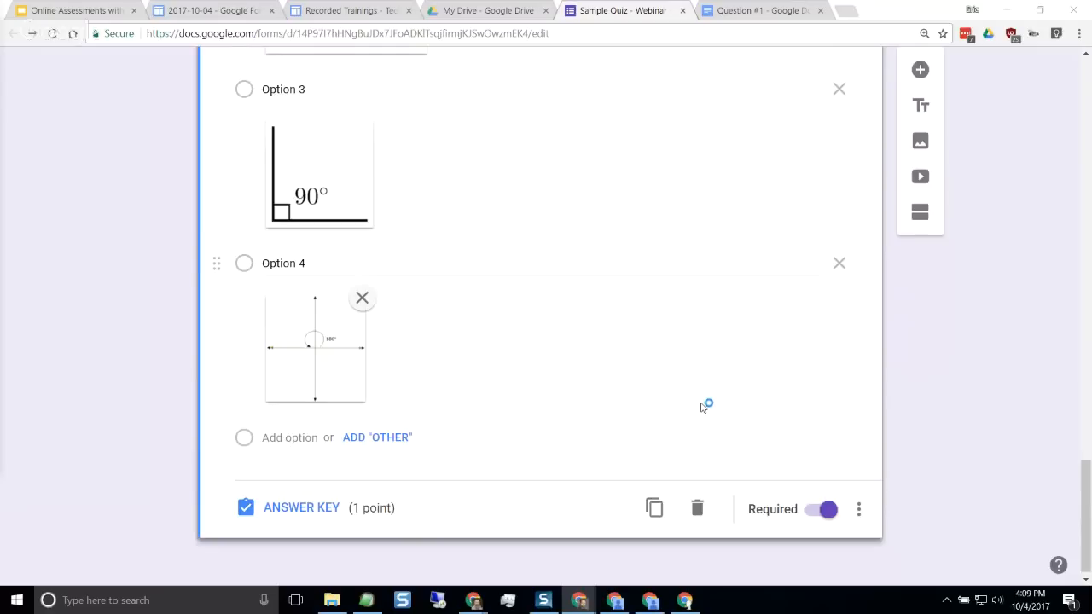
scroll(701, 406, "up", 5)
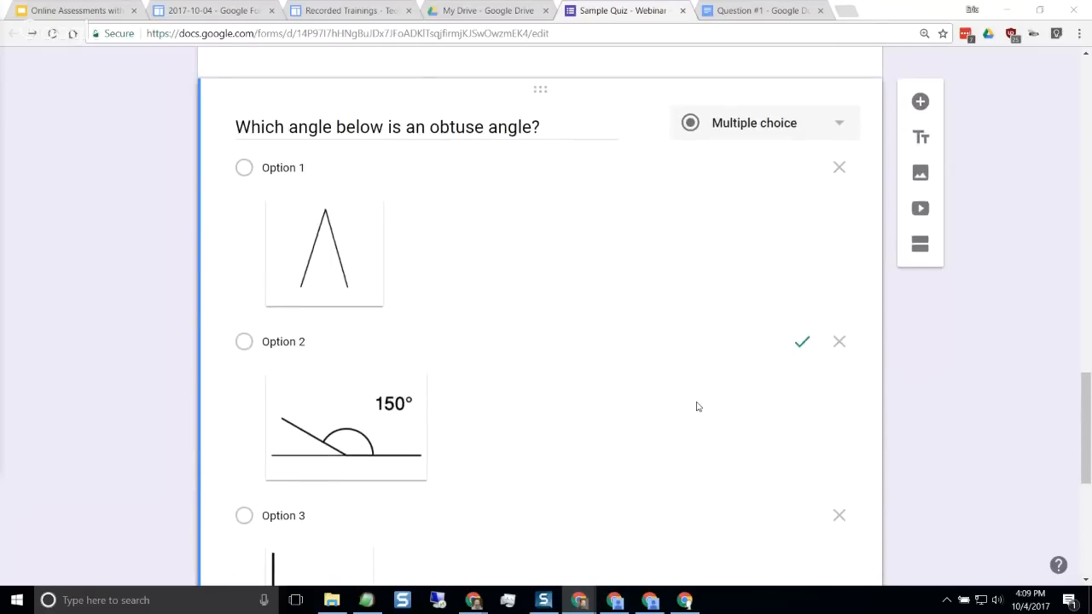
scroll(698, 407, "up", 2)
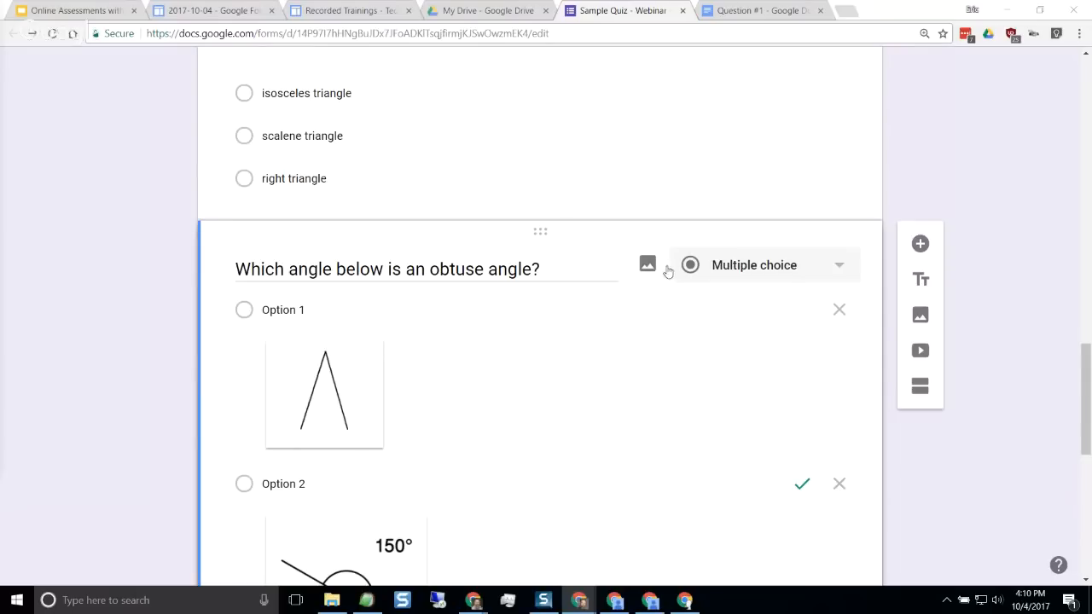
left_click(649, 264)
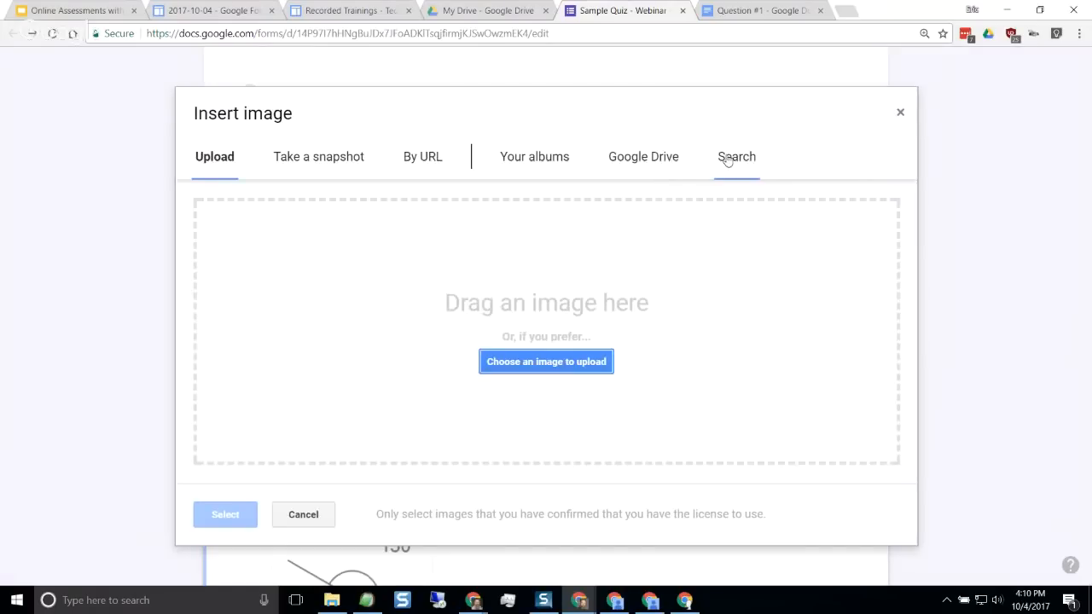
left_click(727, 159)
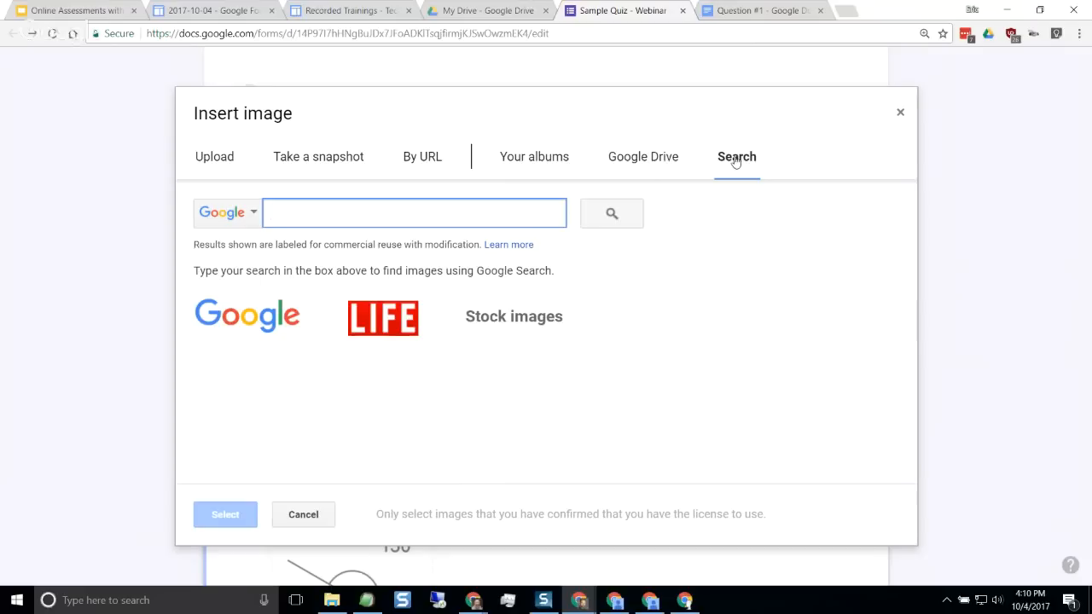
left_click(312, 515)
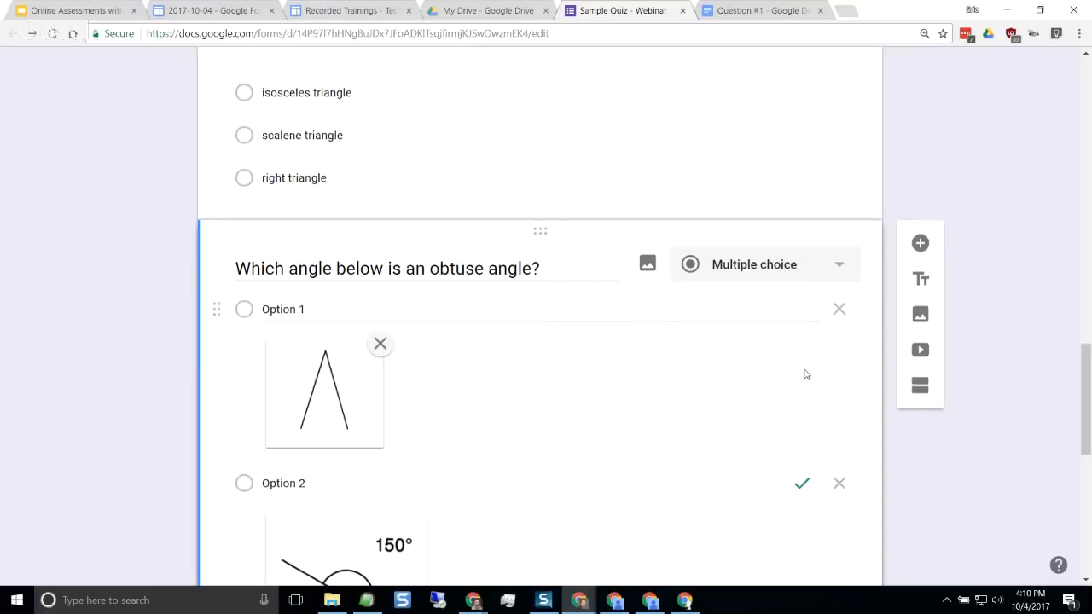
Add a new question and paste in "In the video below, what is the shape of the street signs shown?"
scroll(803, 373, "down", 6)
scroll(791, 381, "up", 4)
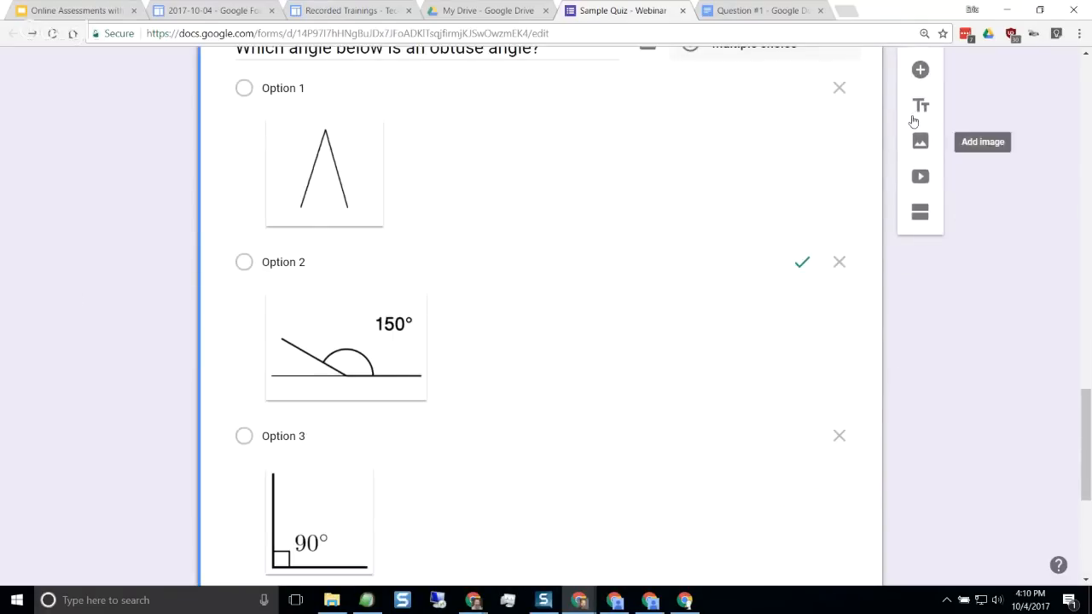
left_click(920, 71)
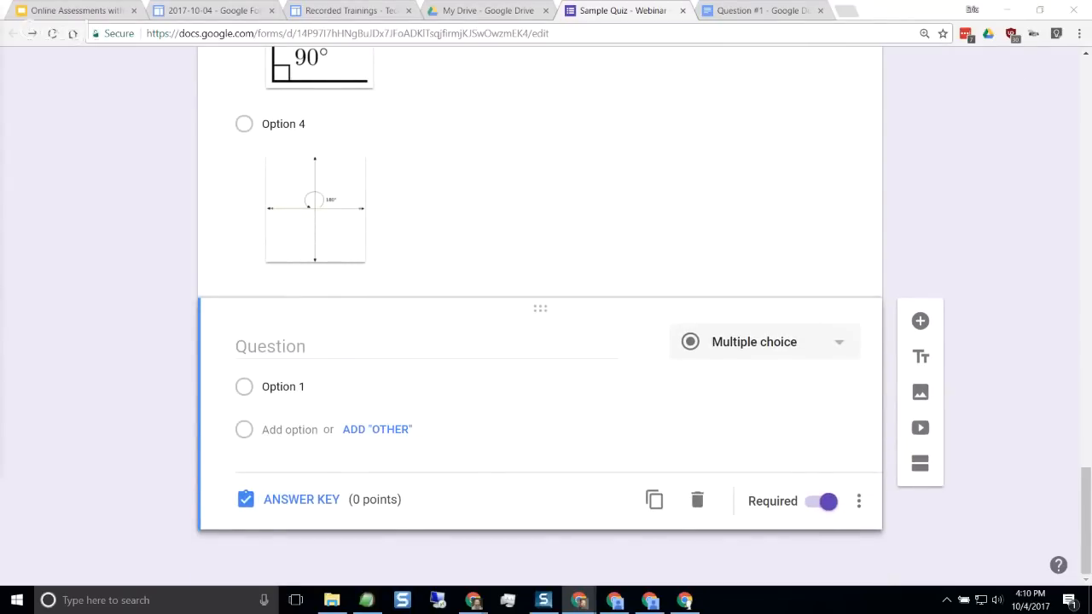
left_click(452, 352)
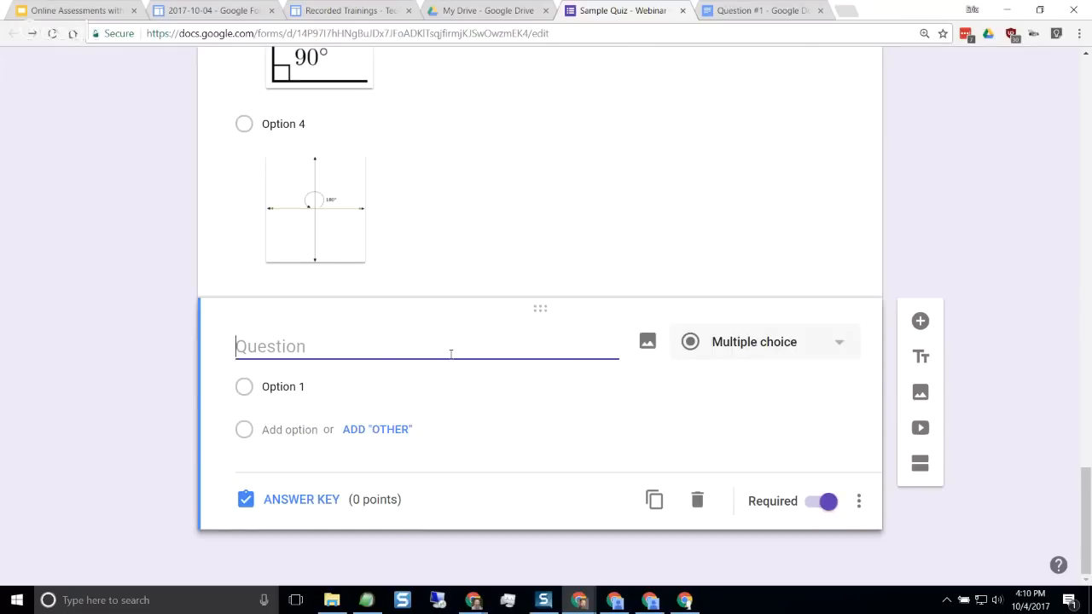
type("In the video below, what is the shape of the street signs shown?")
scroll(451, 355, "up", 8)
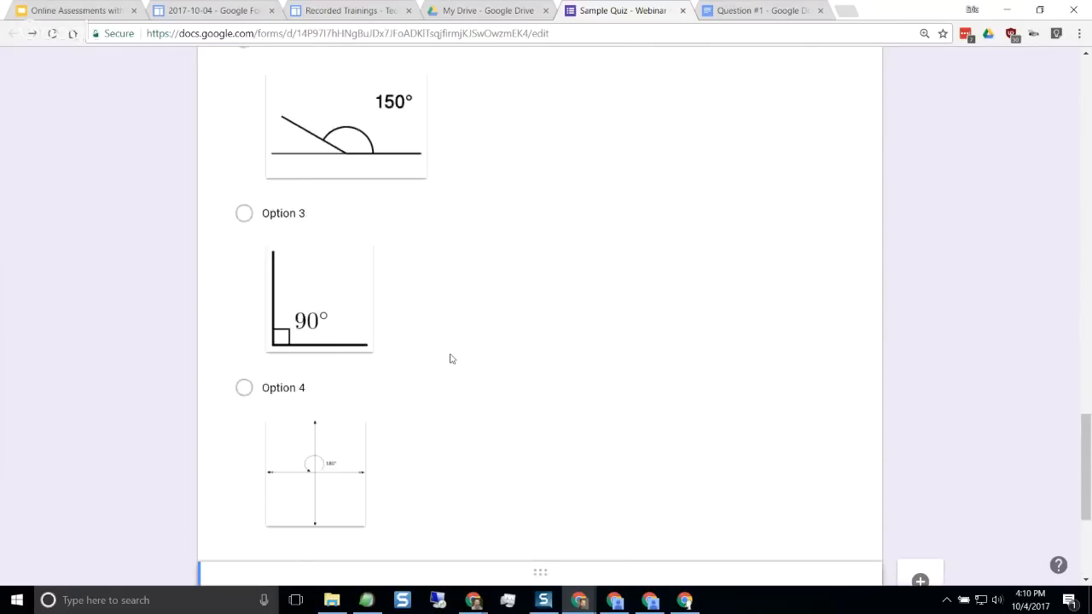
scroll(451, 359, "up", 7)
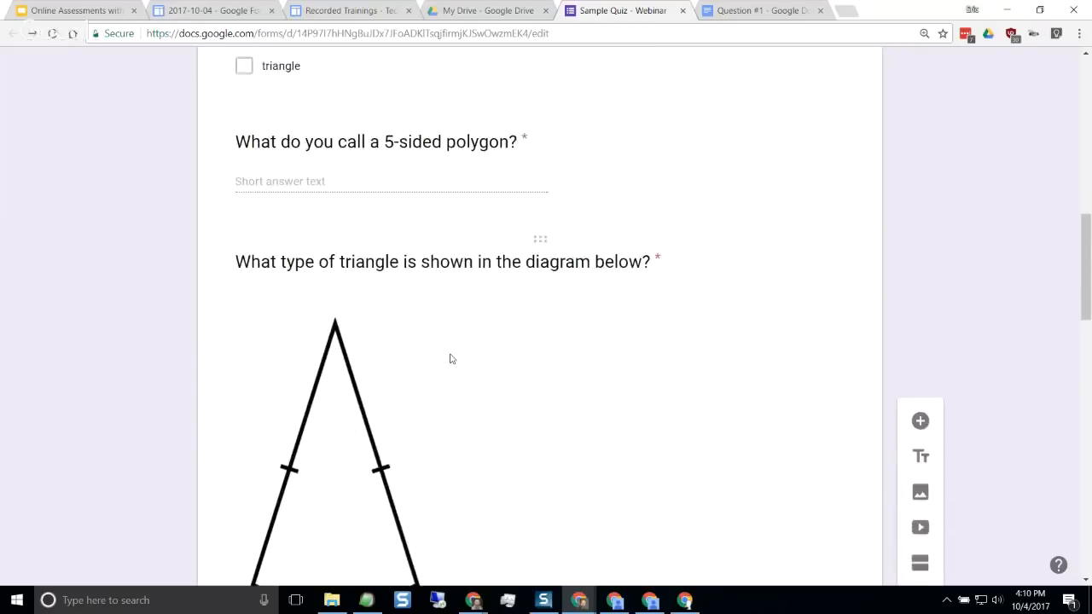
scroll(451, 358, "down", 4)
scroll(451, 359, "down", 7)
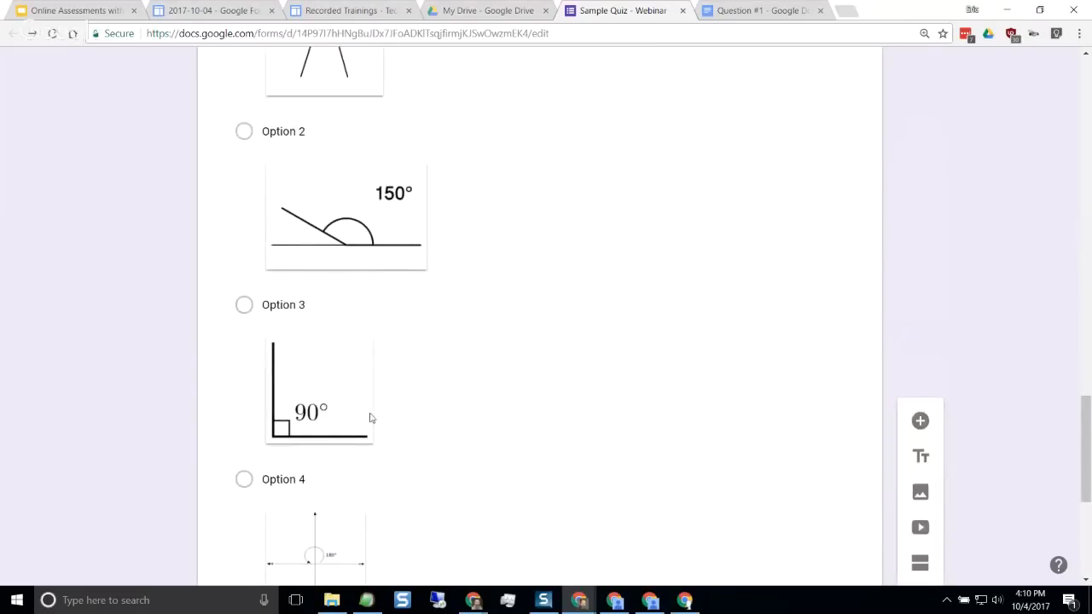
scroll(375, 406, "down", 1)
scroll(376, 406, "down", 3)
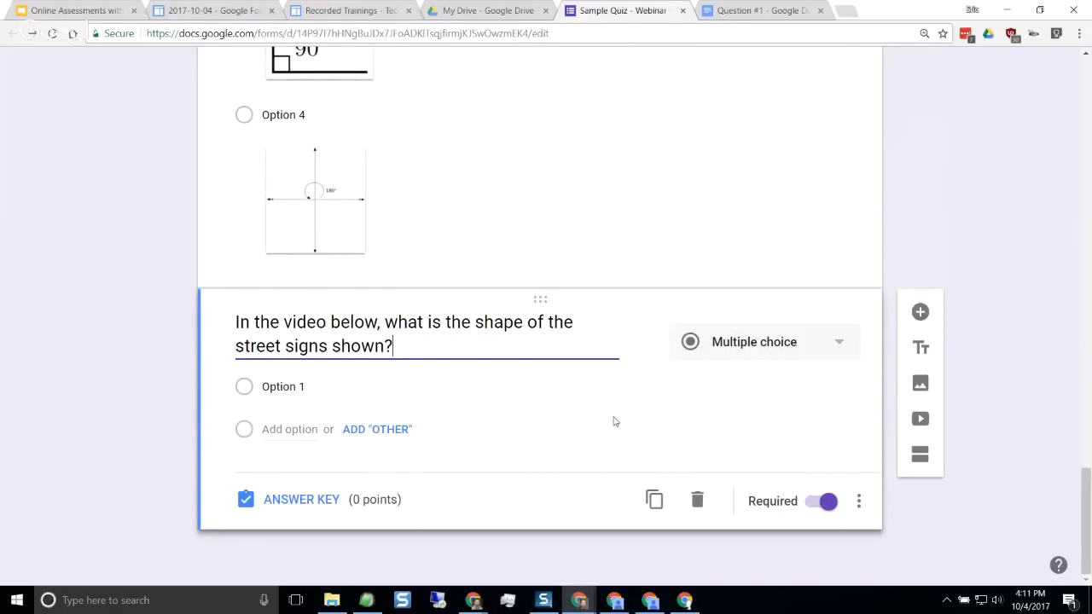
Paste the answer options pentagon, hexagon, octagon and decagon into the street signs question
mouse_move(626, 356)
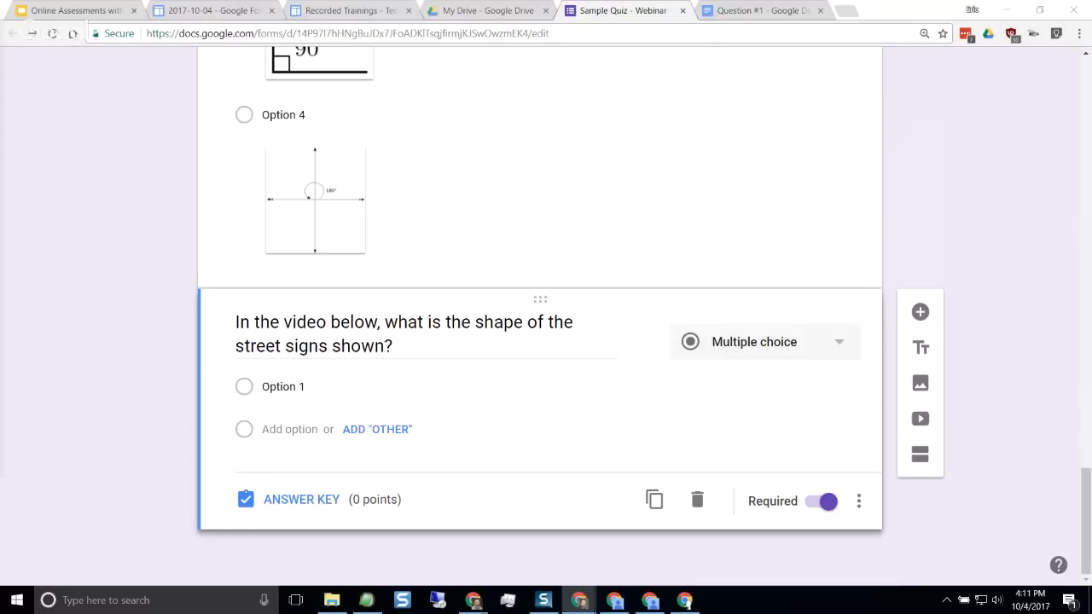
left_click(356, 381)
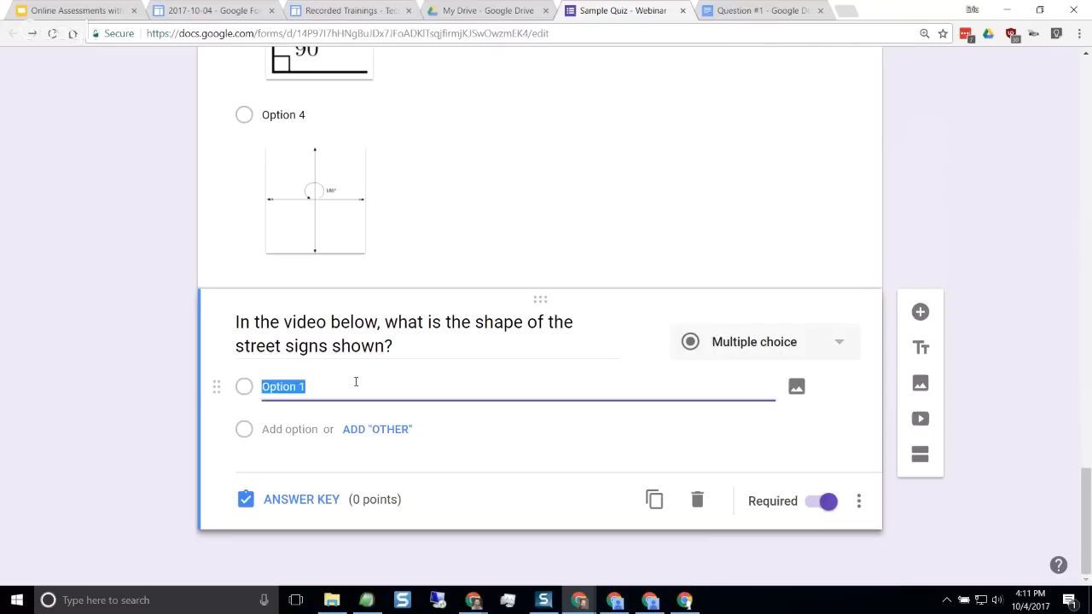
type("pentagon hexagon octagon decagon")
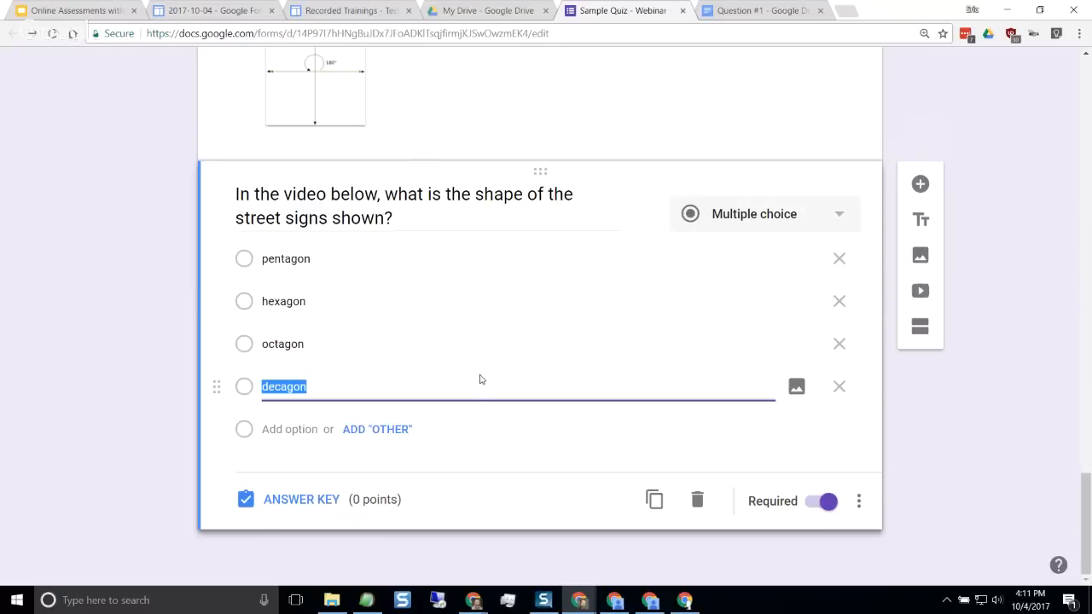
Set the street signs question's answer key to 1 point with octagon as the correct answer, and return to question editing
left_click(309, 507)
left_click(812, 265)
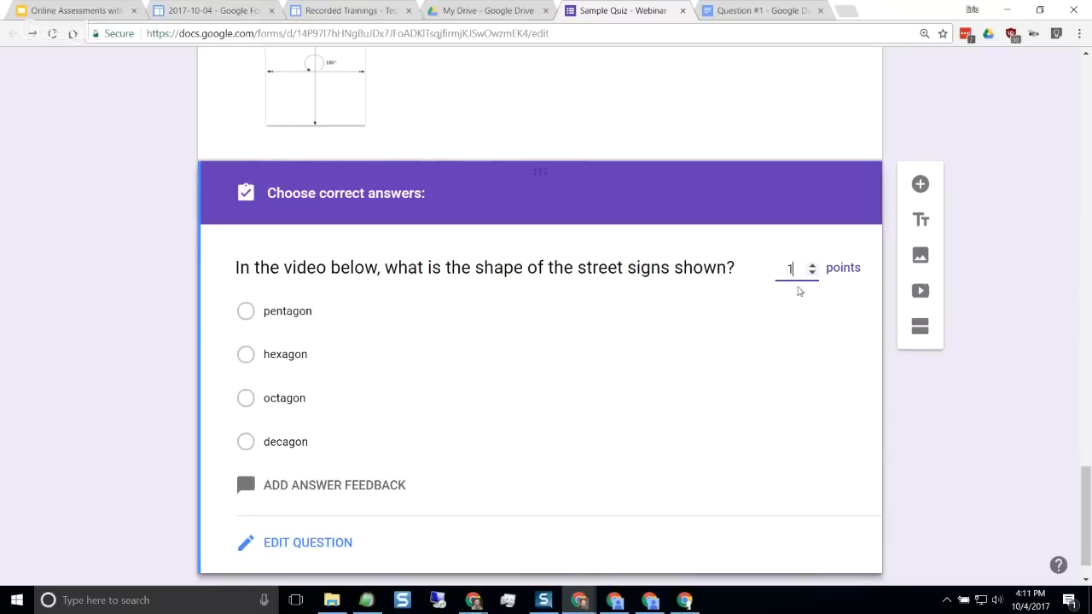
left_click(246, 398)
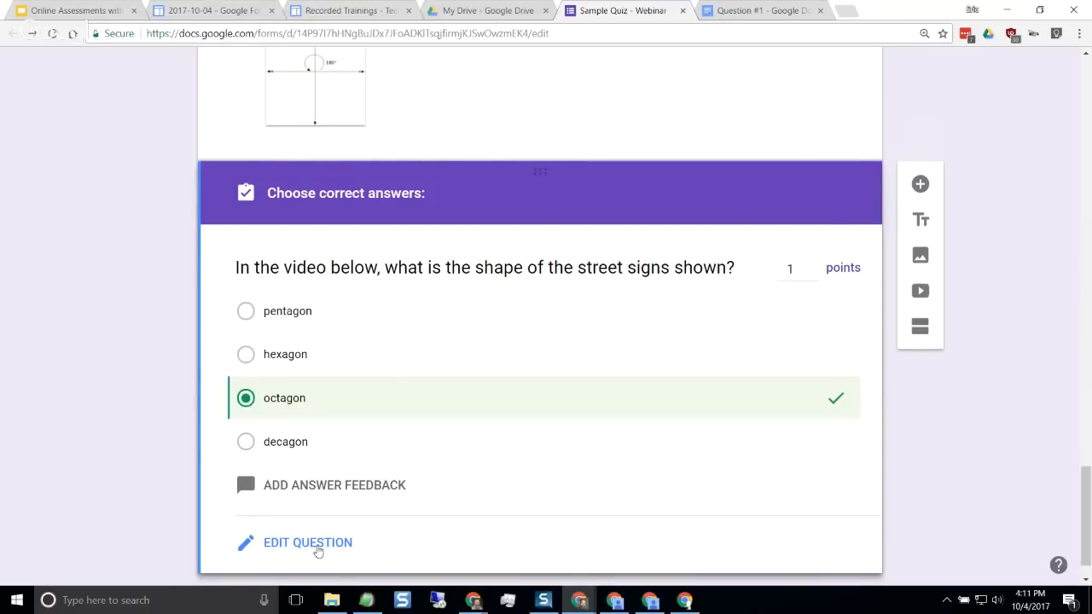
left_click(307, 543)
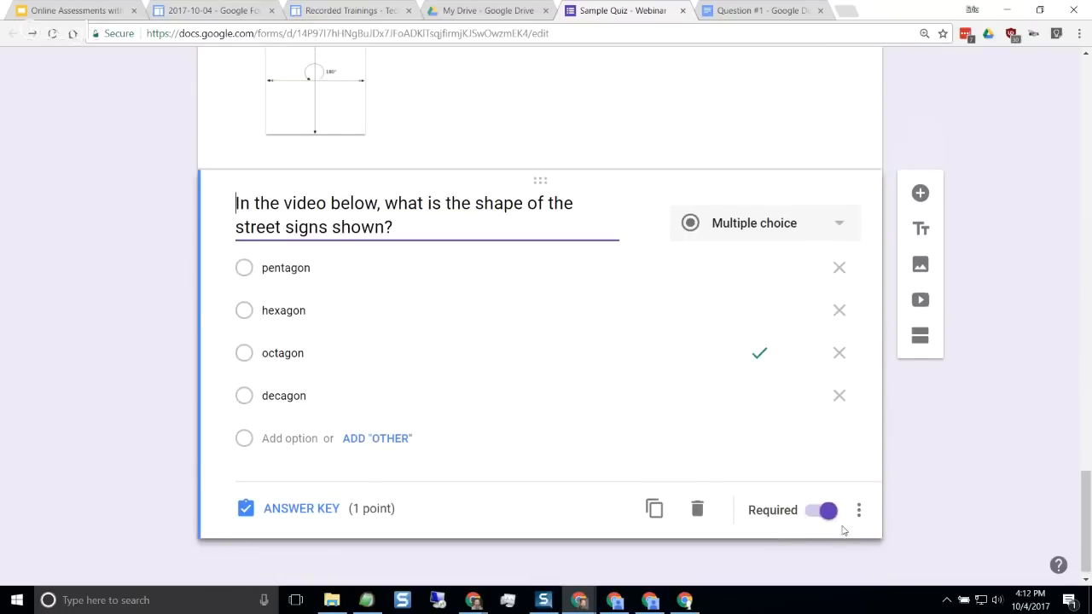
left_click(859, 512)
left_click(891, 546)
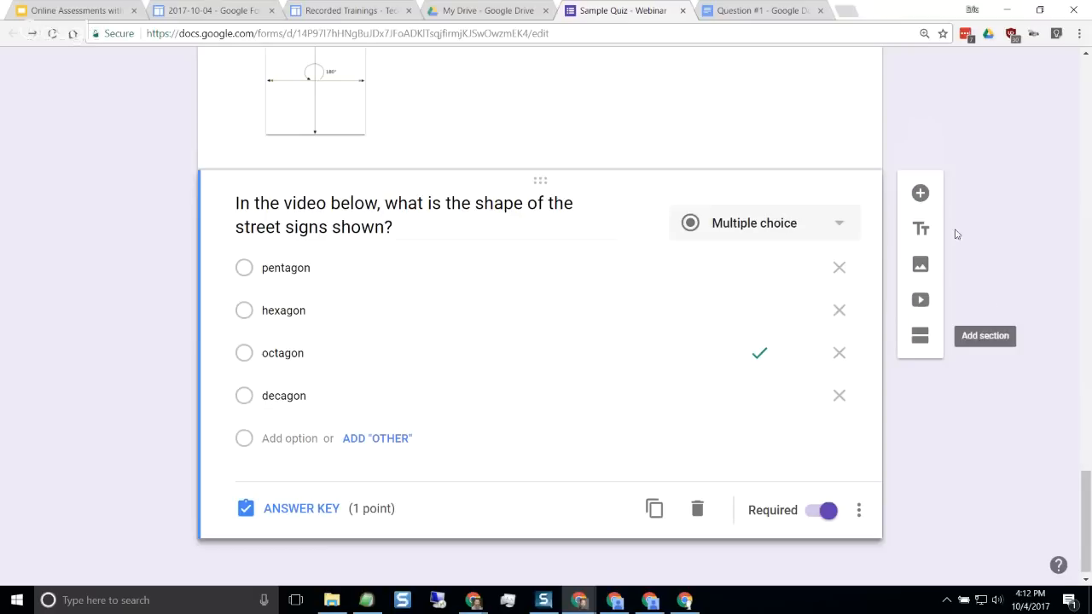
left_click(921, 301)
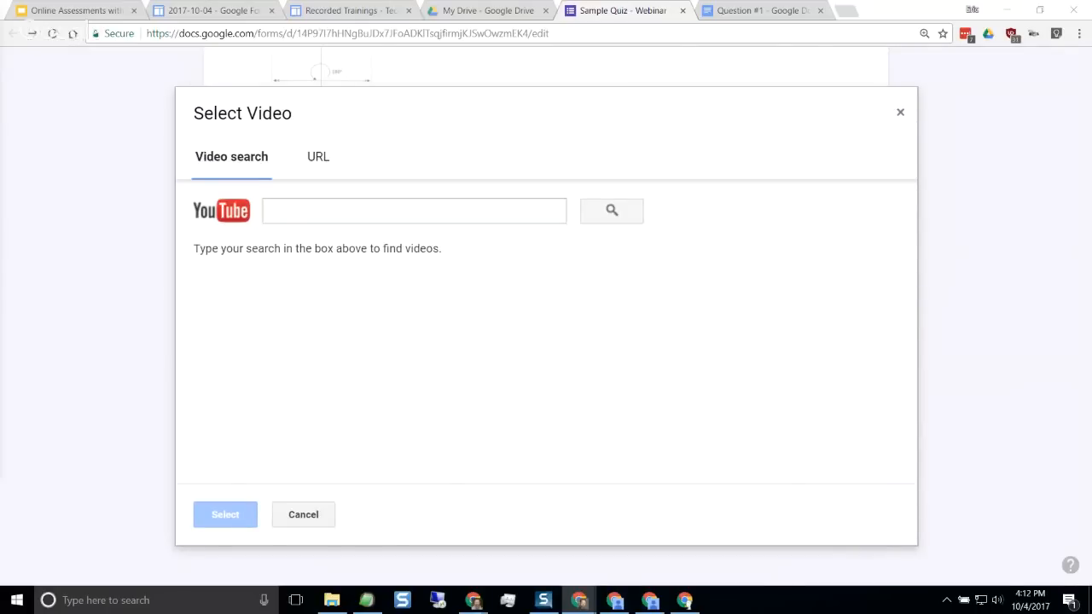
left_click(310, 158)
type("https://www.youtube.com/watch?v=rnbNAcgzB34")
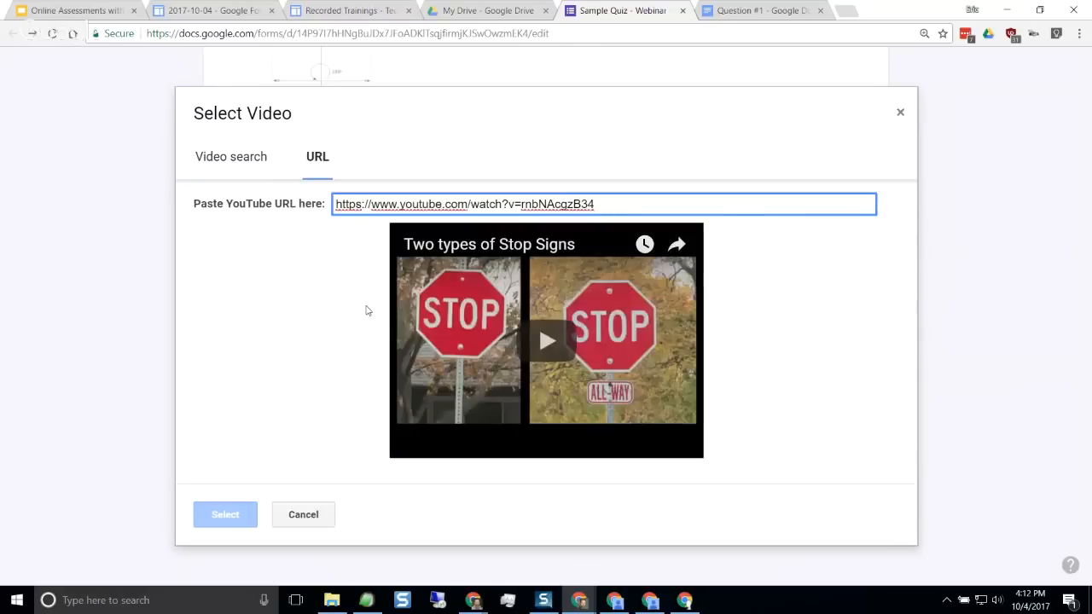
left_click(232, 517)
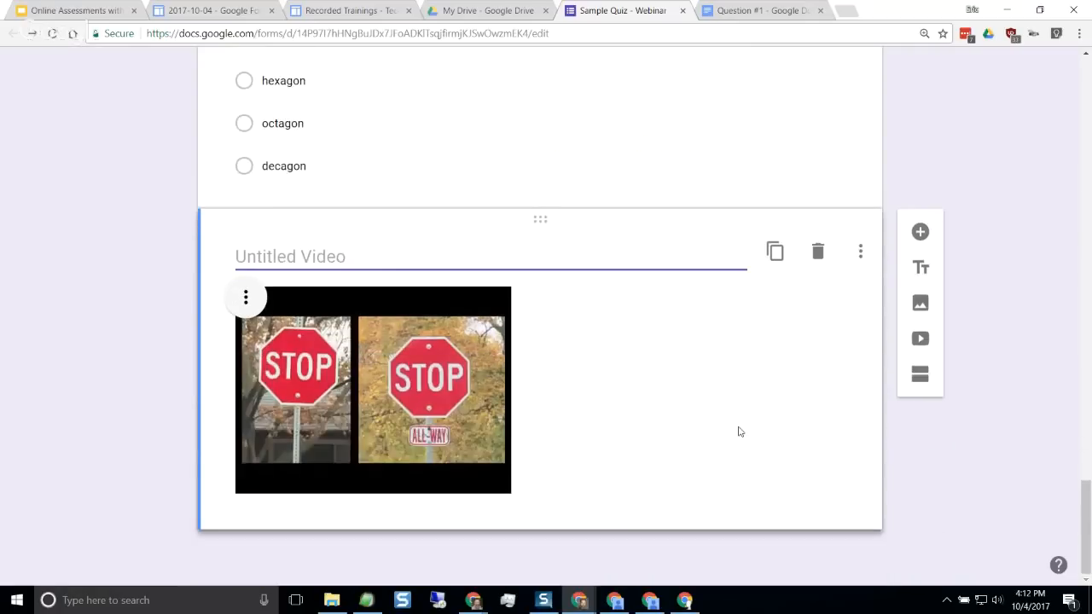
Enlarge the stop signs video proportionally to about half the form's width and check it beneath its question
left_click(460, 437)
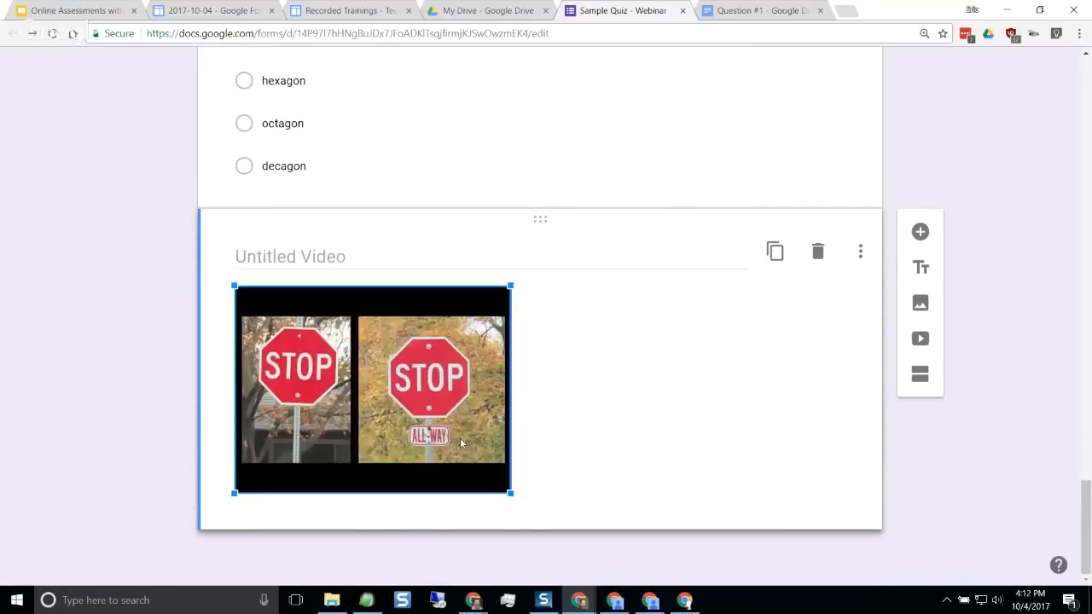
left_click_drag(511, 501, 570, 538)
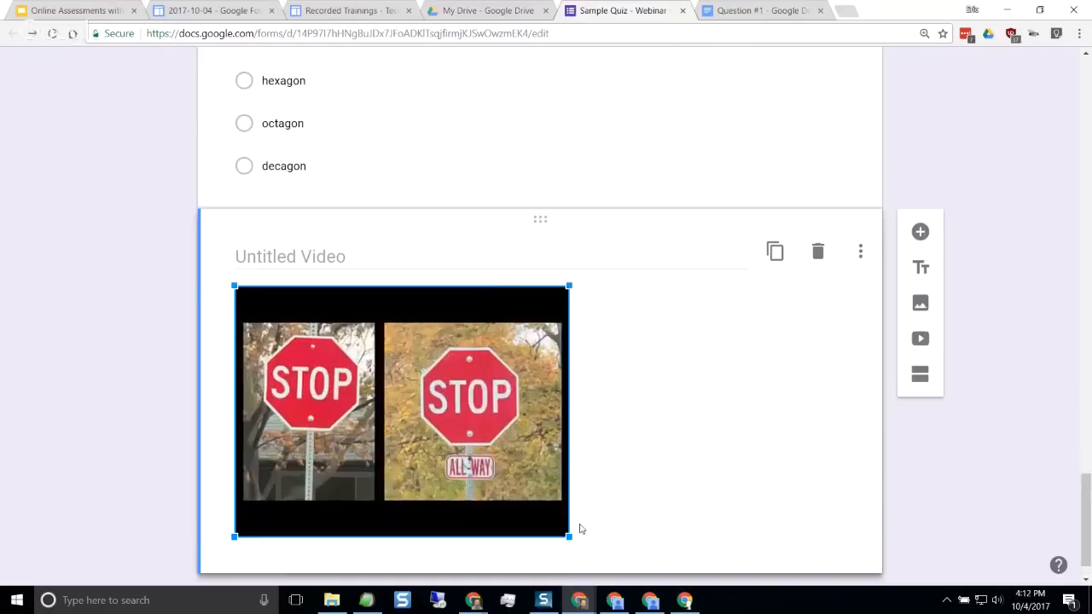
scroll(623, 469, "up", 2)
scroll(623, 469, "down", 3)
scroll(623, 469, "up", 5)
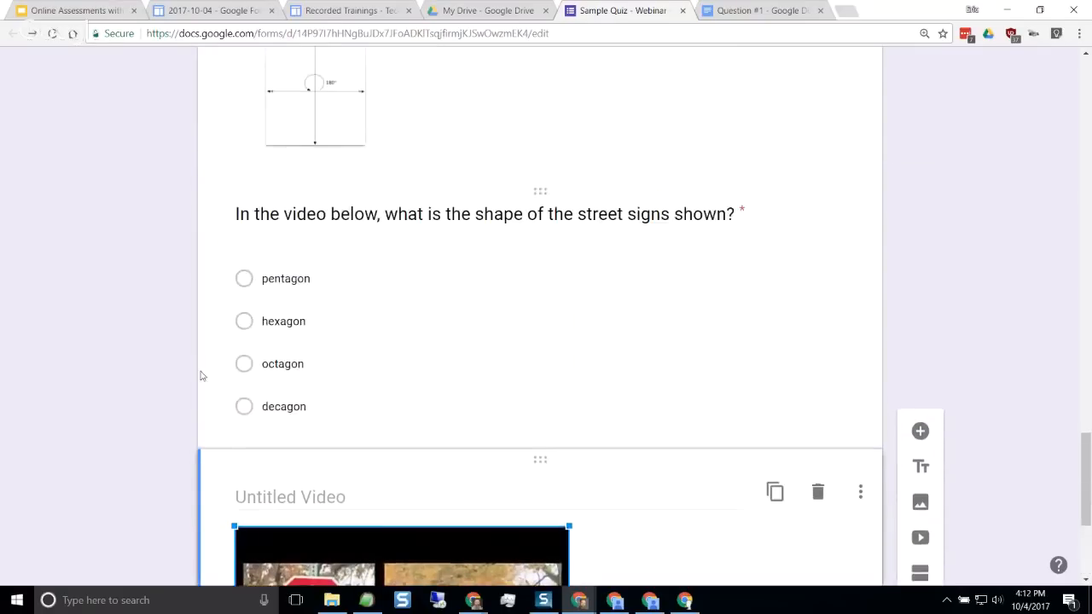
left_click(157, 369)
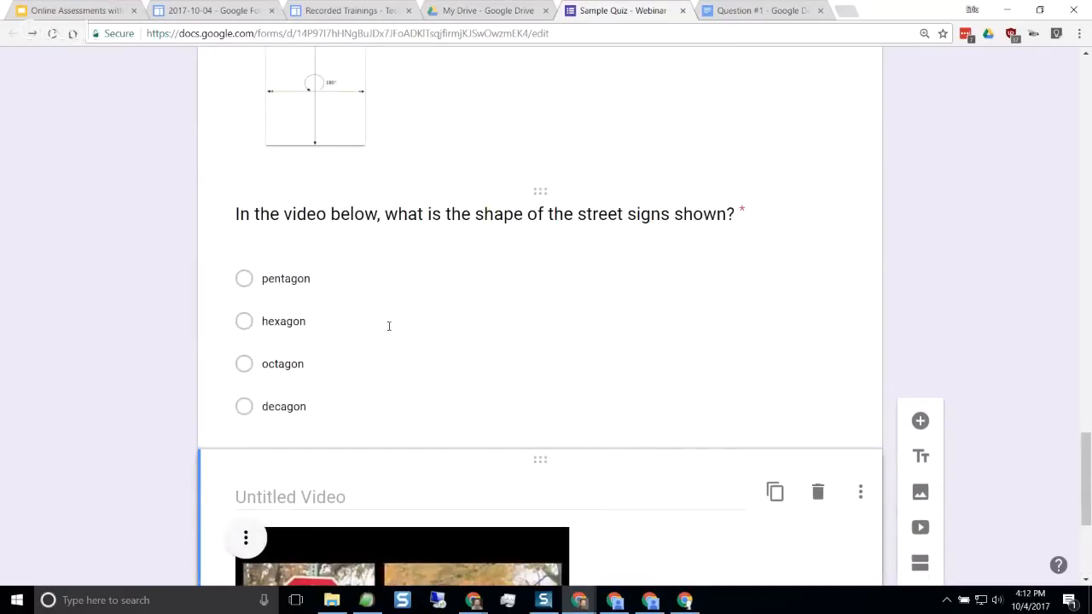
scroll(459, 323, "down", 3)
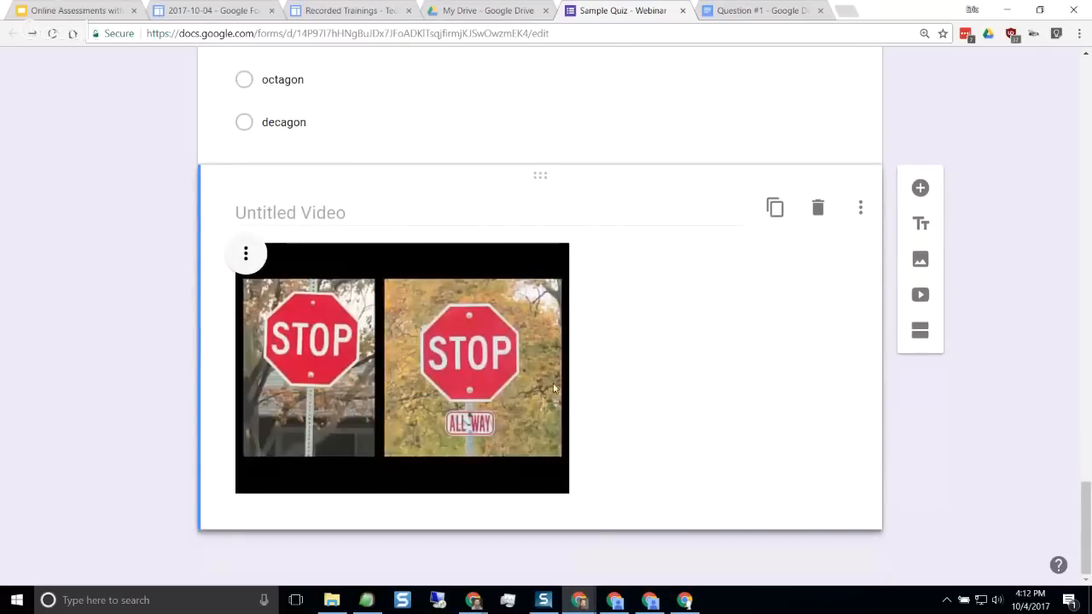
scroll(83, 367, "up", 2)
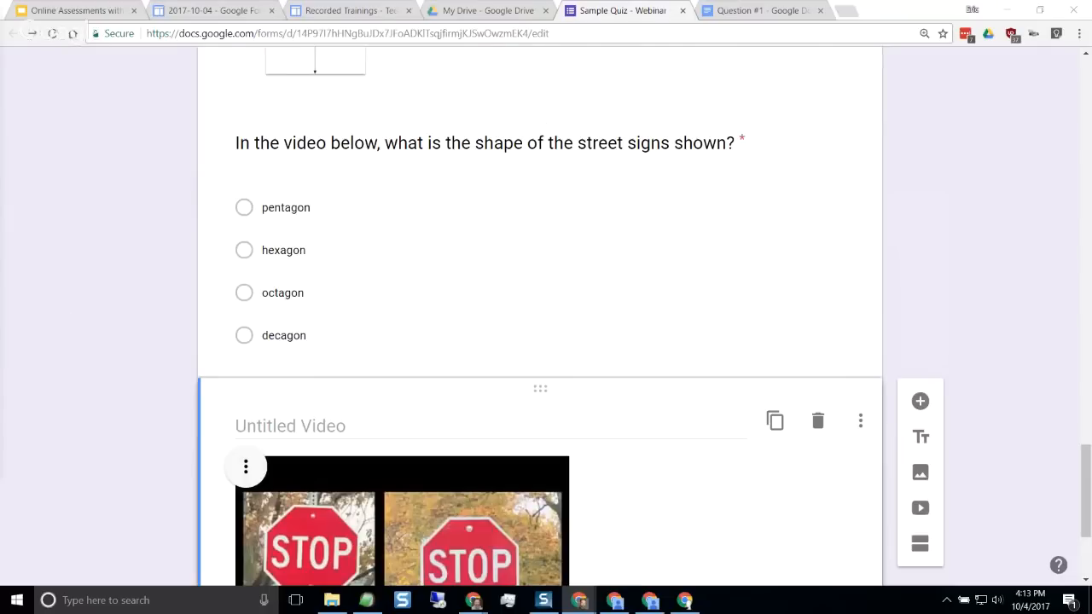
Add a Paragraph question below the video reading "Explain in your own words how to find the perimeter of a rectangle."
left_click(920, 403)
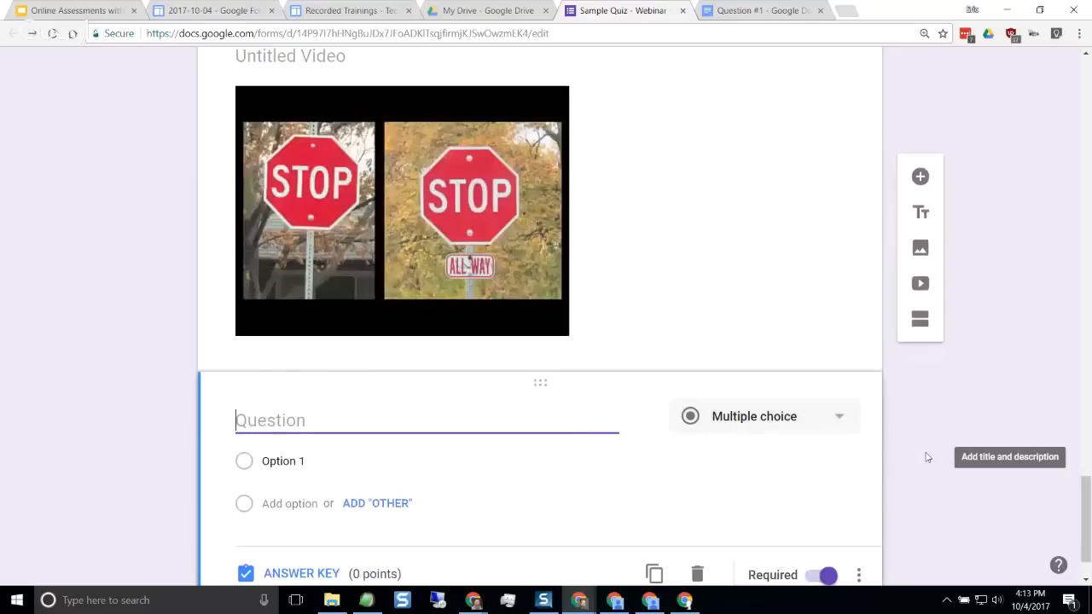
type("Explain in your own words how to find the perimeter of a rectangle.")
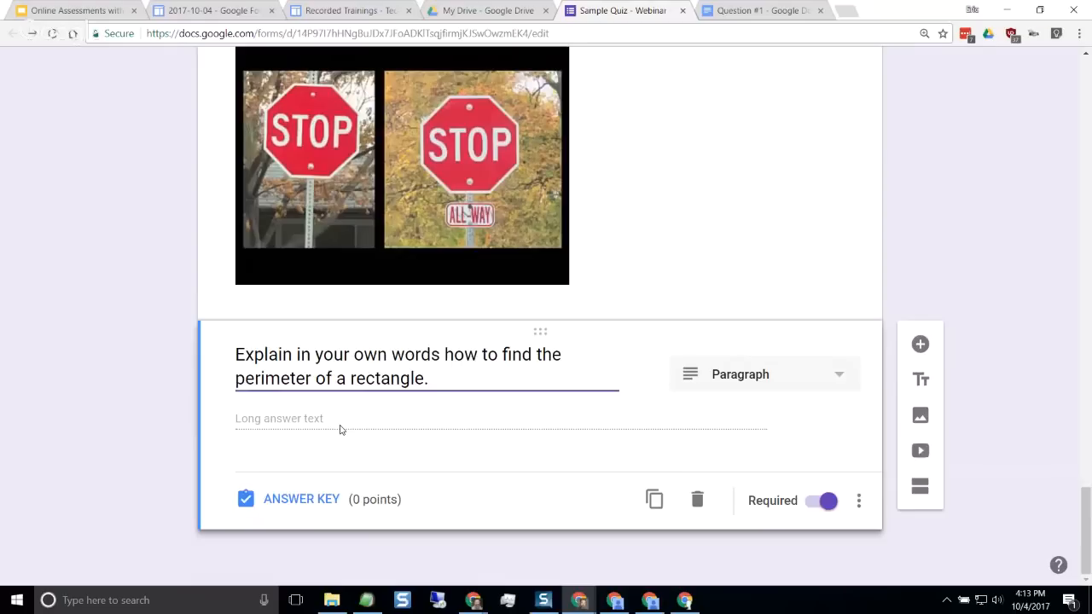
left_click(832, 378)
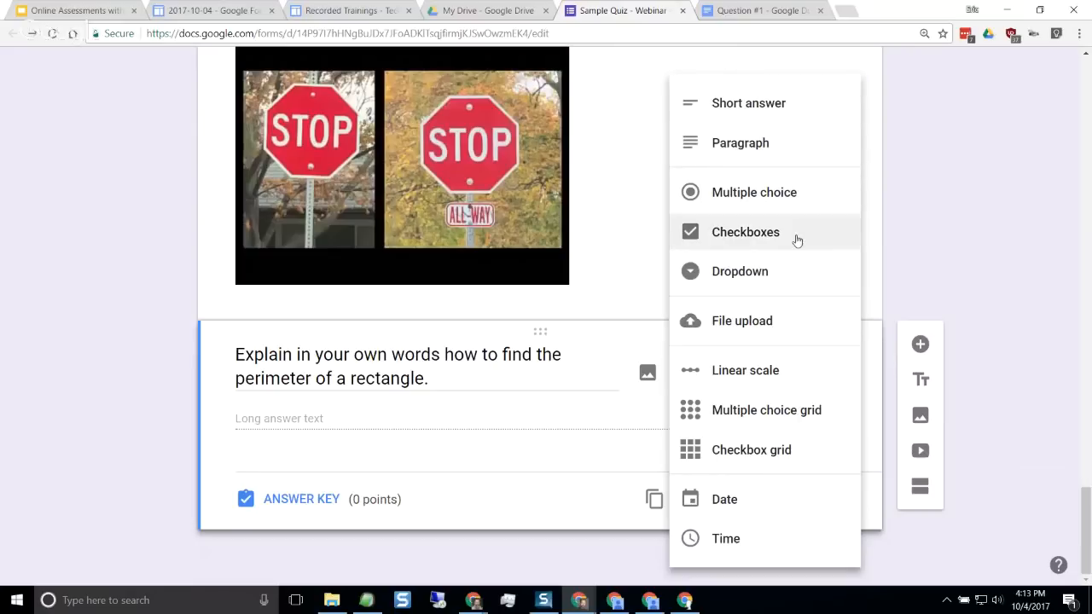
left_click(791, 152)
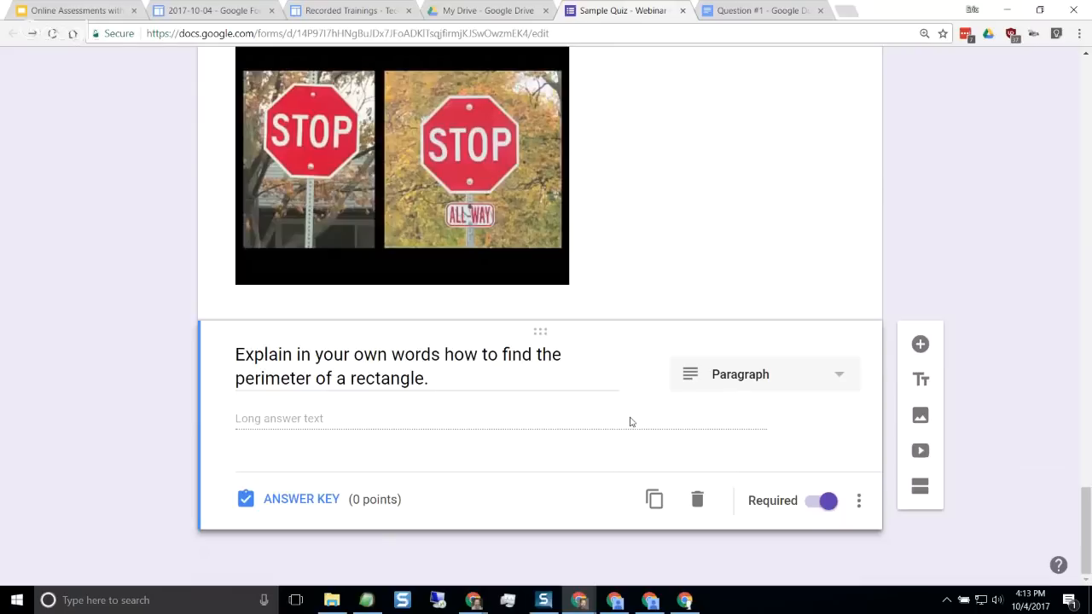
triple_click(456, 378)
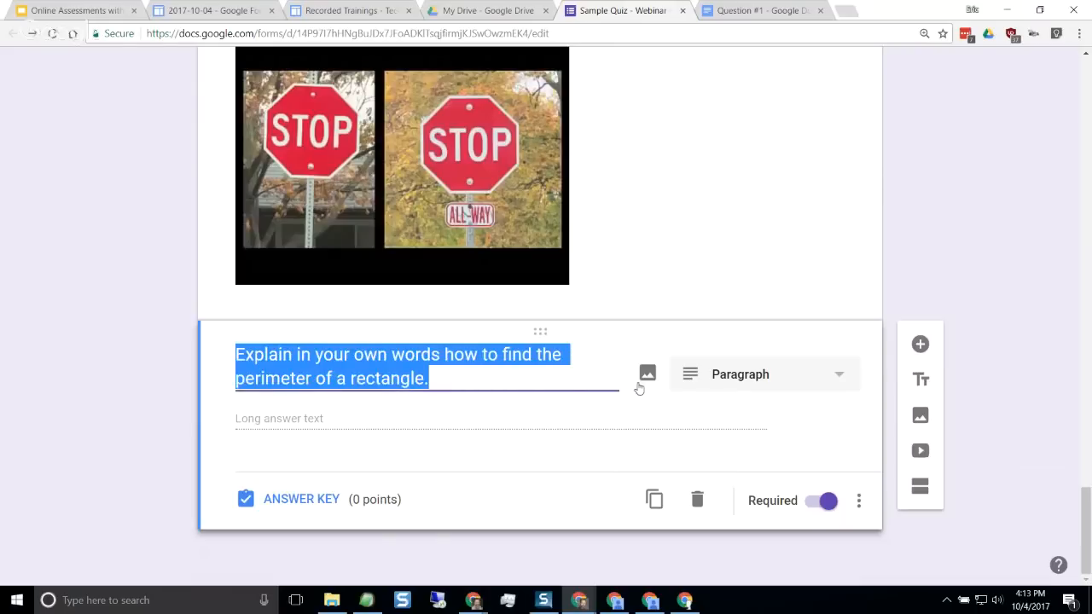
Set the rectangle perimeter question's answer key to 2 points and return to question editing
left_click(312, 506)
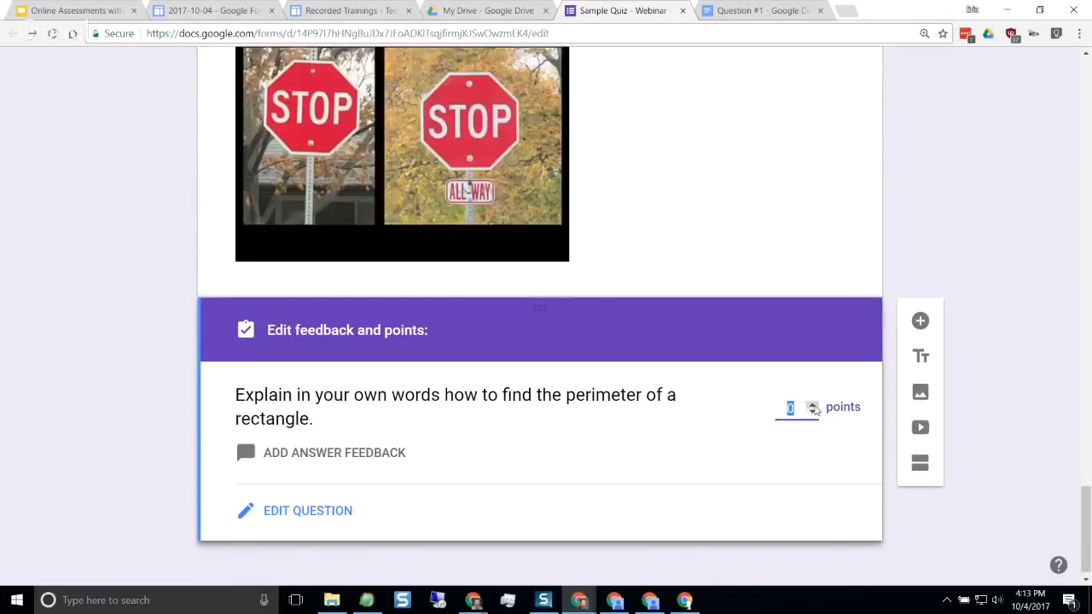
left_click(813, 406)
left_click(813, 405)
left_click(600, 449)
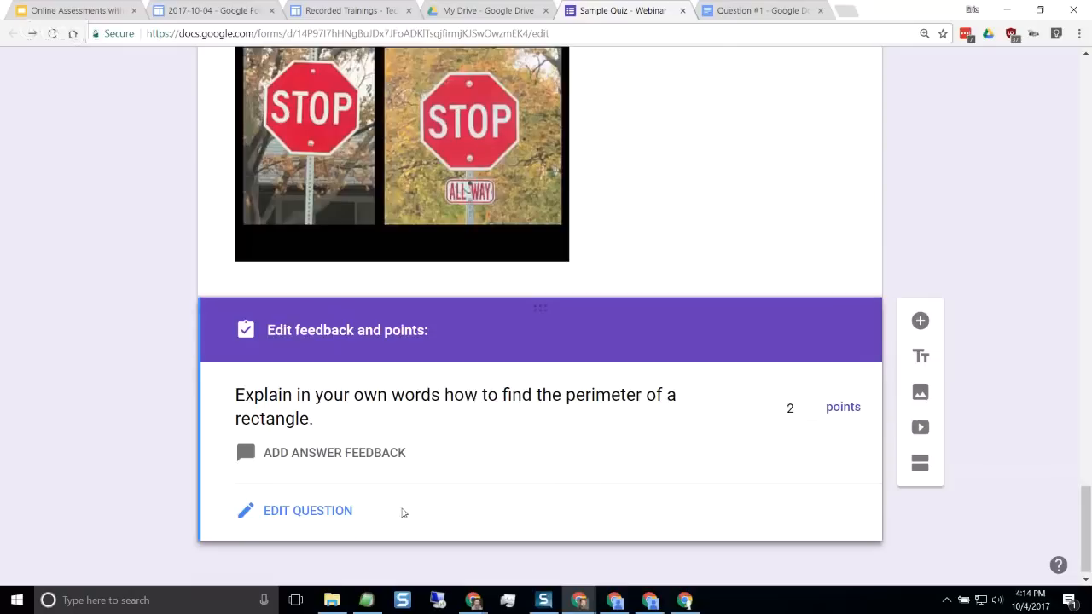
left_click(298, 518)
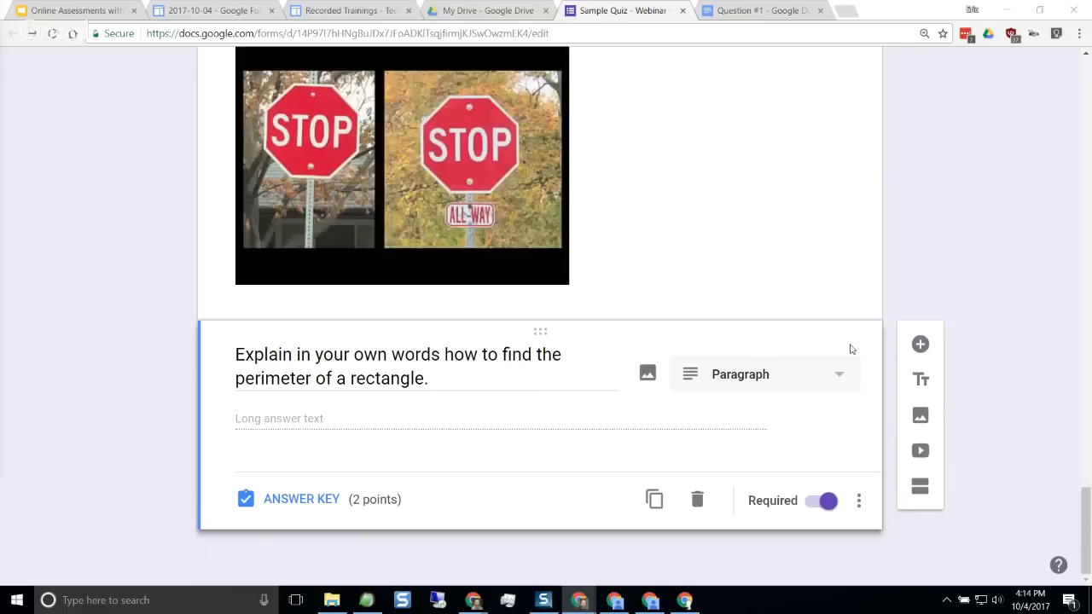
Add a Short answer question and paste in "Bonus: How many degrees are in a triangle?"
left_click(920, 344)
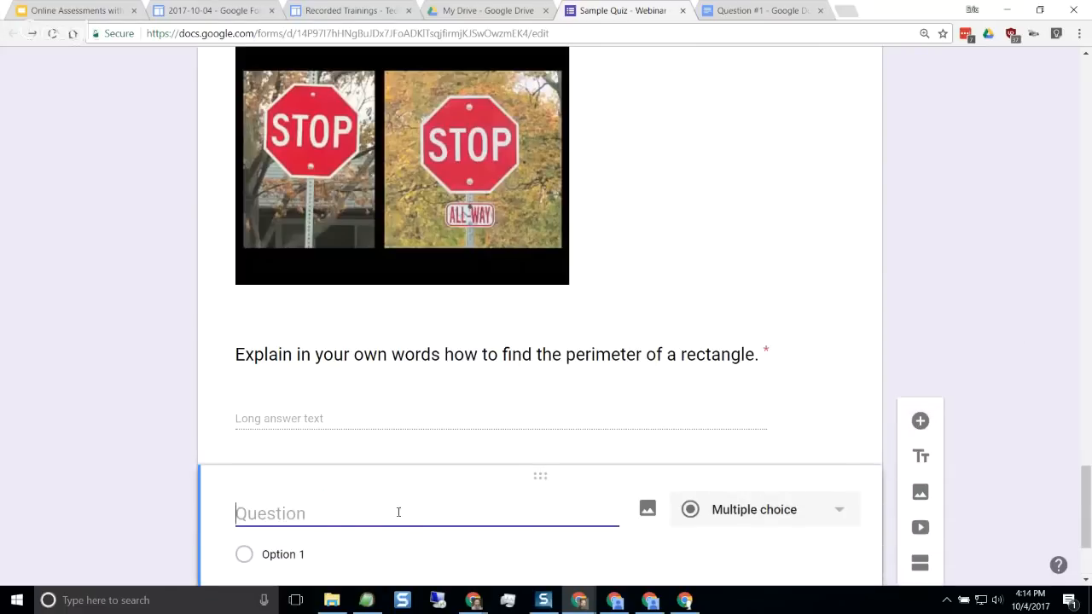
type("Bonus: How many degrees are in a triangle?")
scroll(121, 485, "down", 1)
scroll(121, 485, "down", 1)
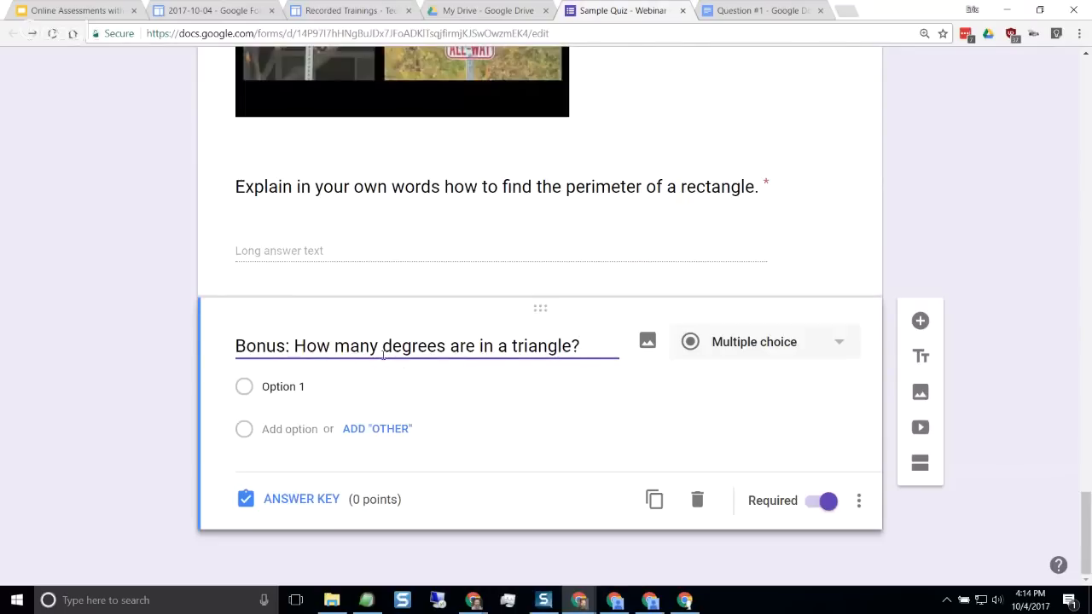
left_click(721, 345)
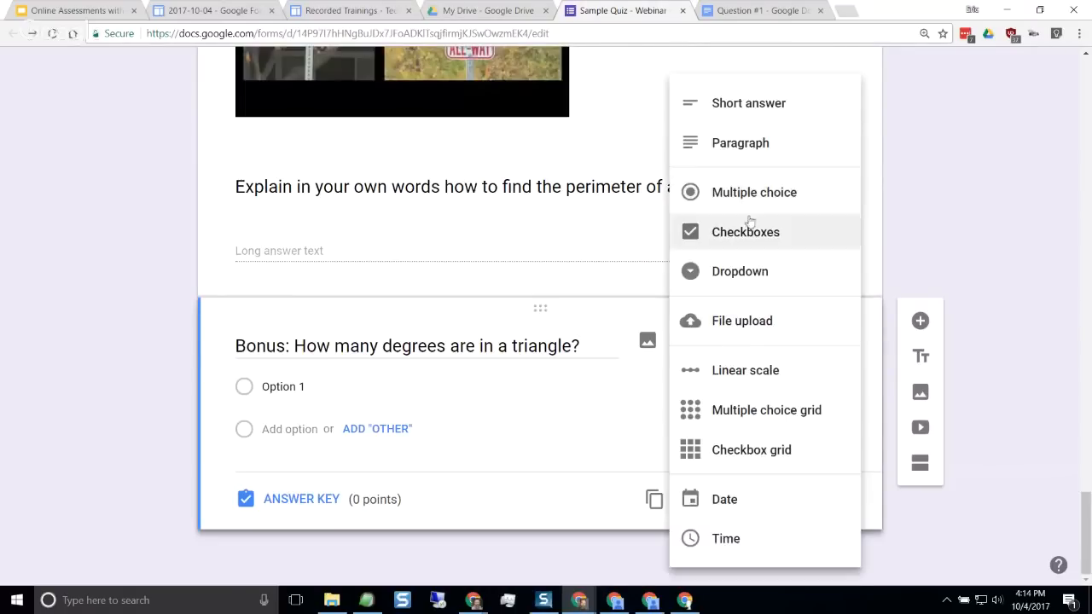
left_click(763, 107)
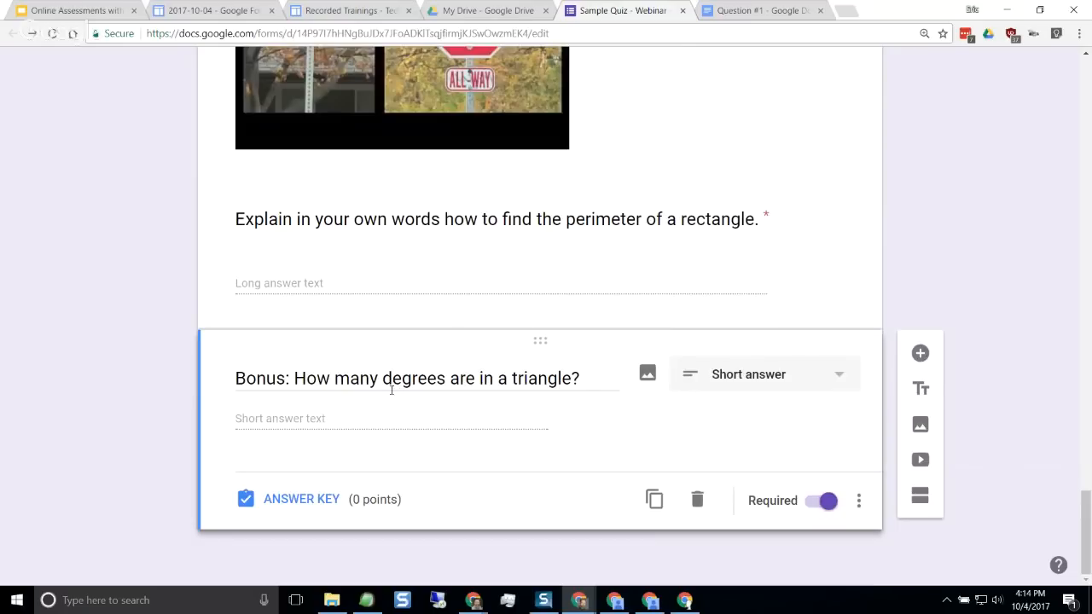
Enter 180 as the correct answer in the bonus question's answer key and return to question editing
left_click(308, 502)
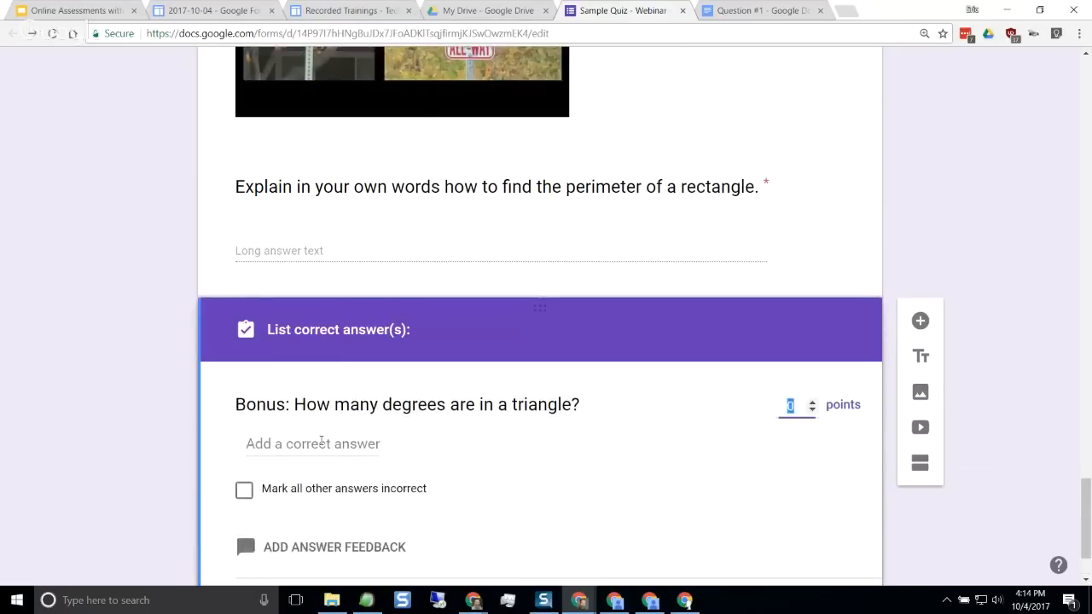
left_click(319, 446)
type("180")
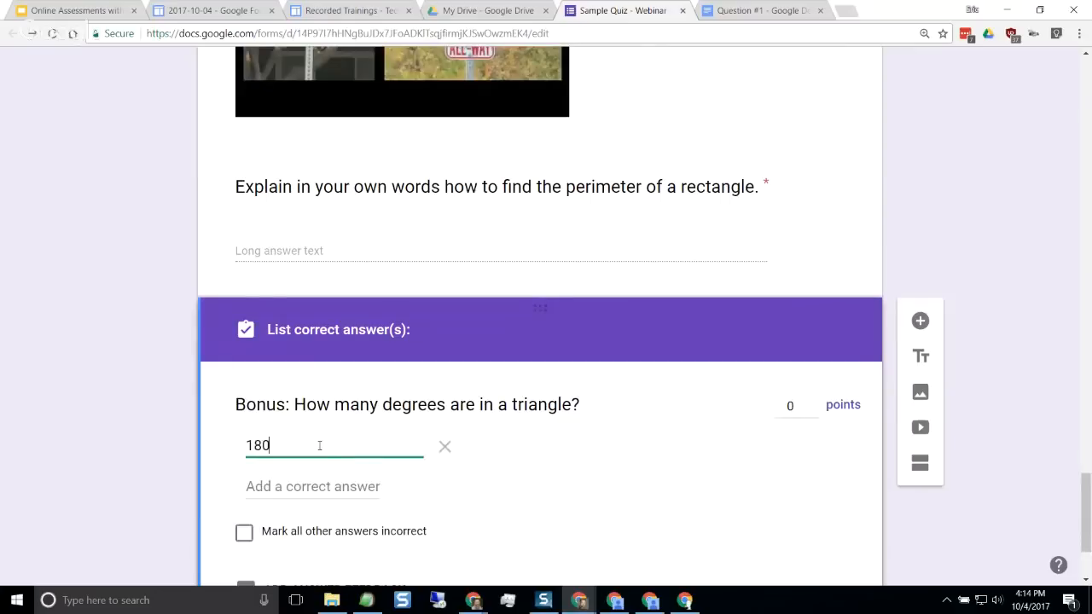
scroll(196, 431, "down", 2)
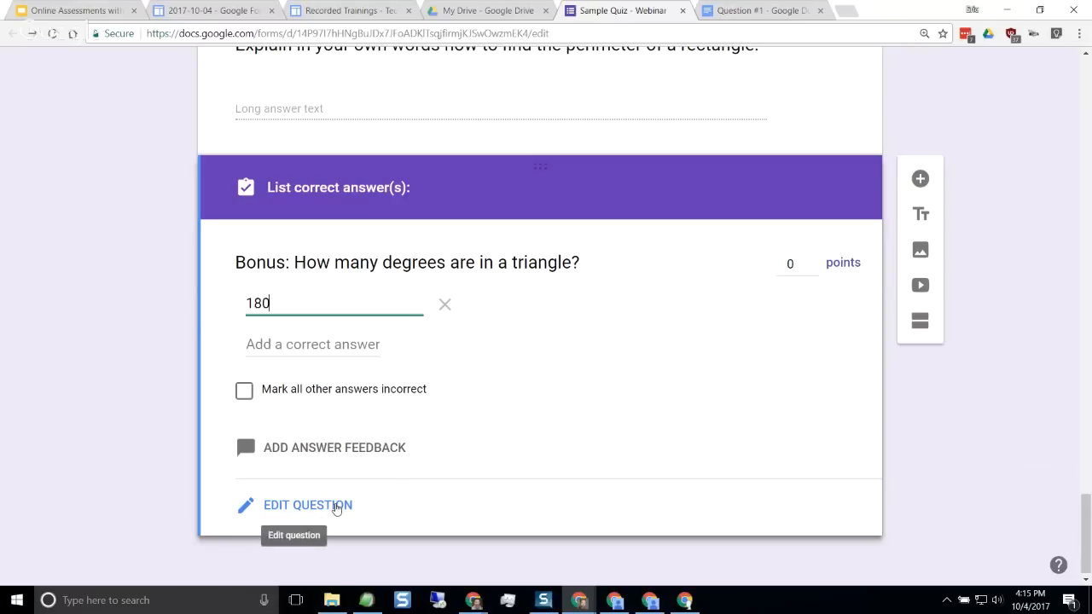
left_click(337, 506)
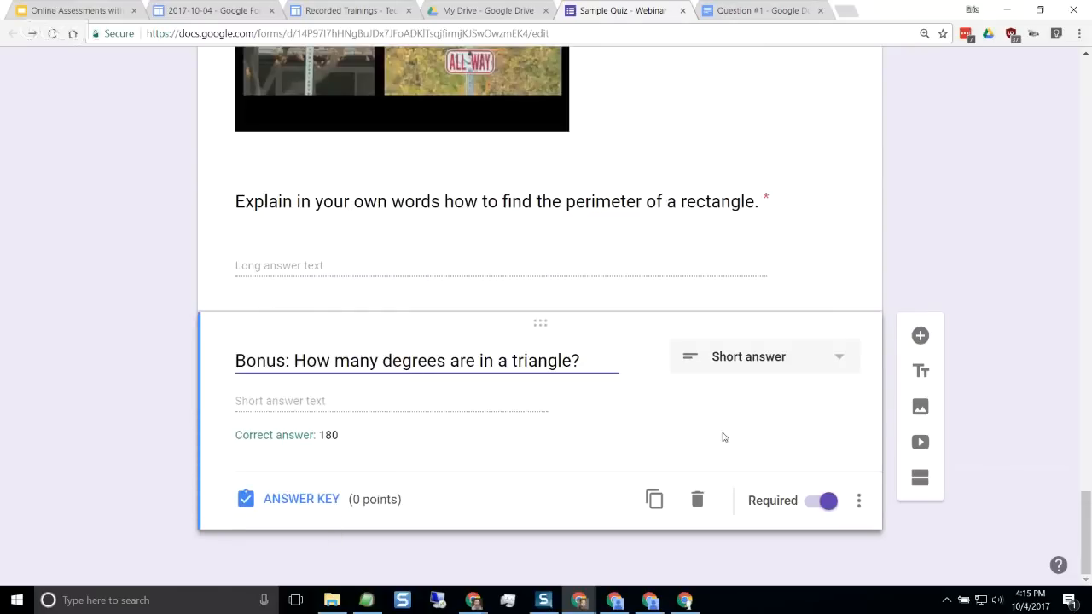
Give the bonus question the description "(only use numbers)" and make the question optional
left_click(860, 502)
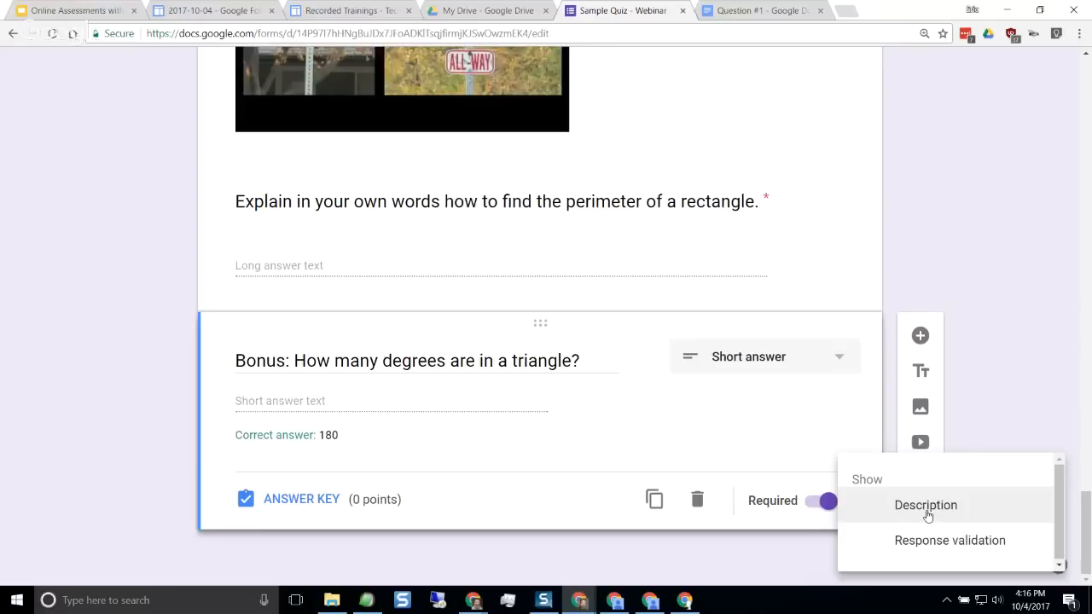
left_click(927, 510)
left_click(364, 397)
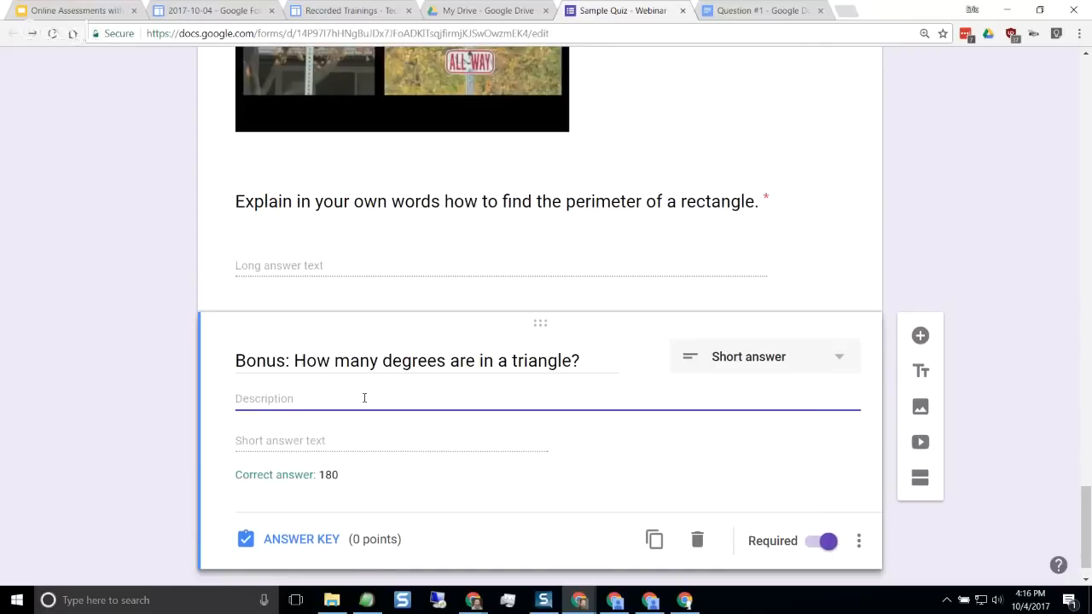
type("(")
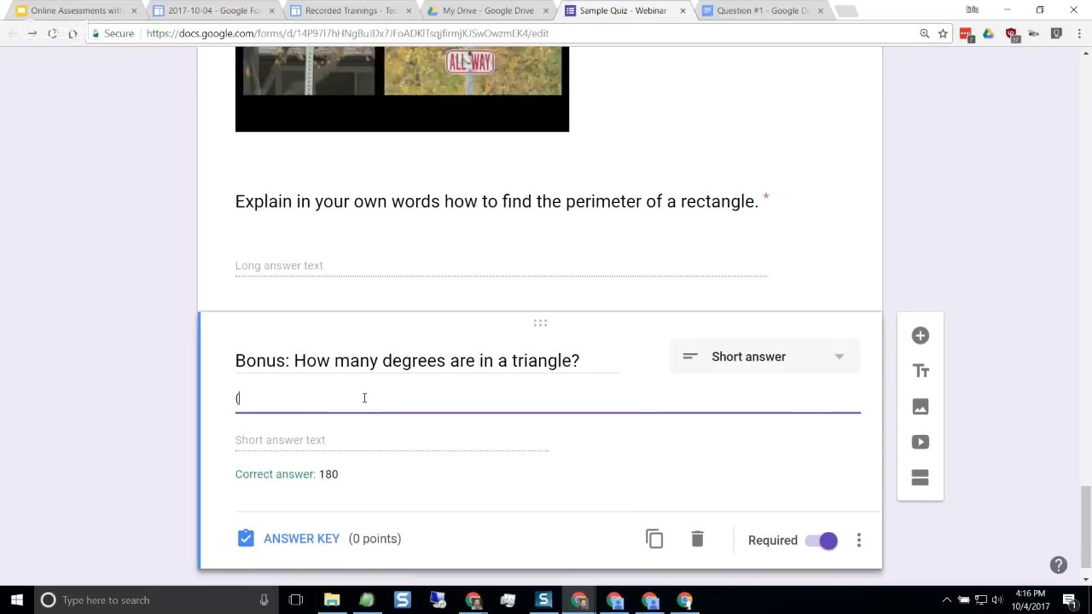
type("only use numbers)")
left_click(110, 418)
scroll(109, 419, "down", 1)
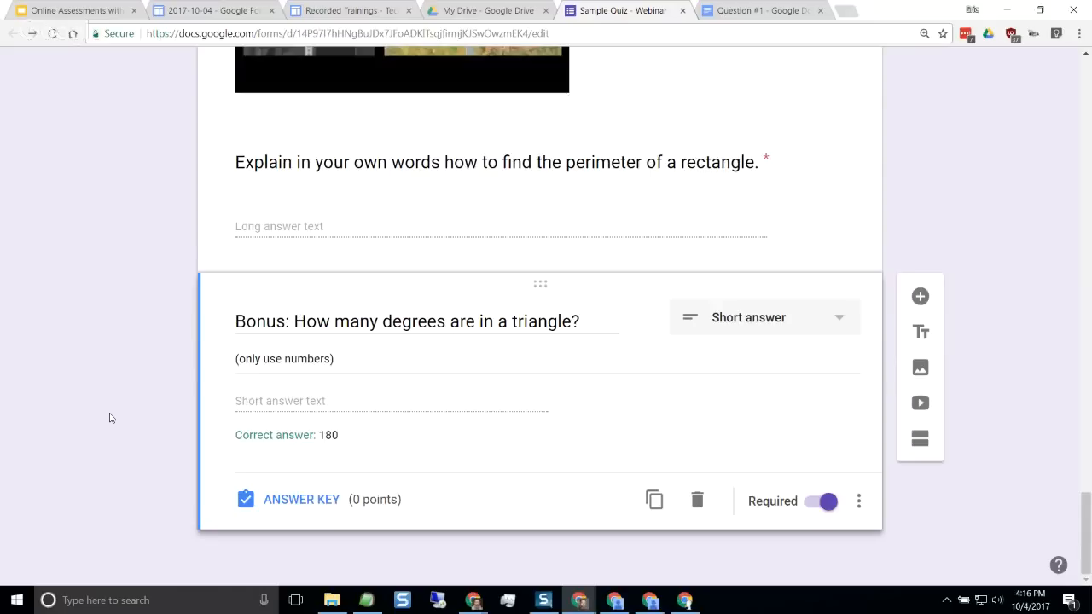
left_click(815, 502)
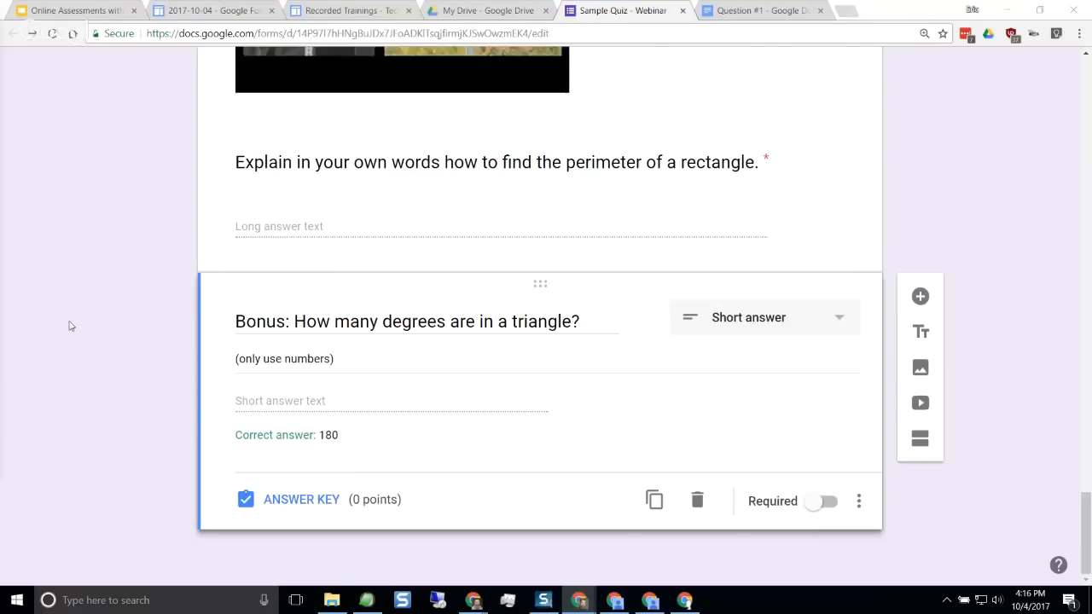
scroll(151, 318, "up", 2)
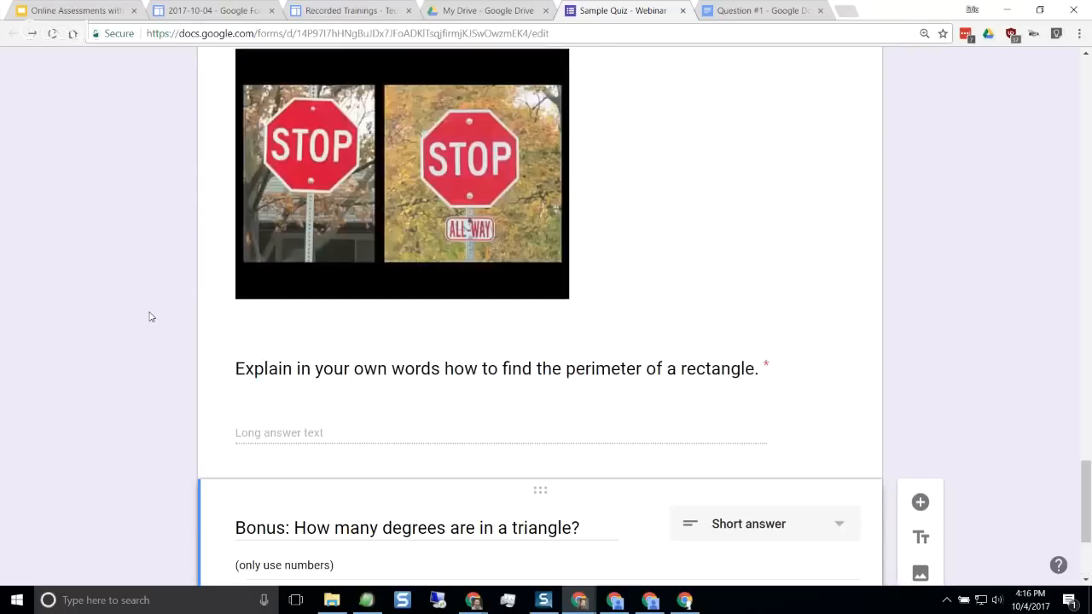
scroll(149, 317, "up", 15)
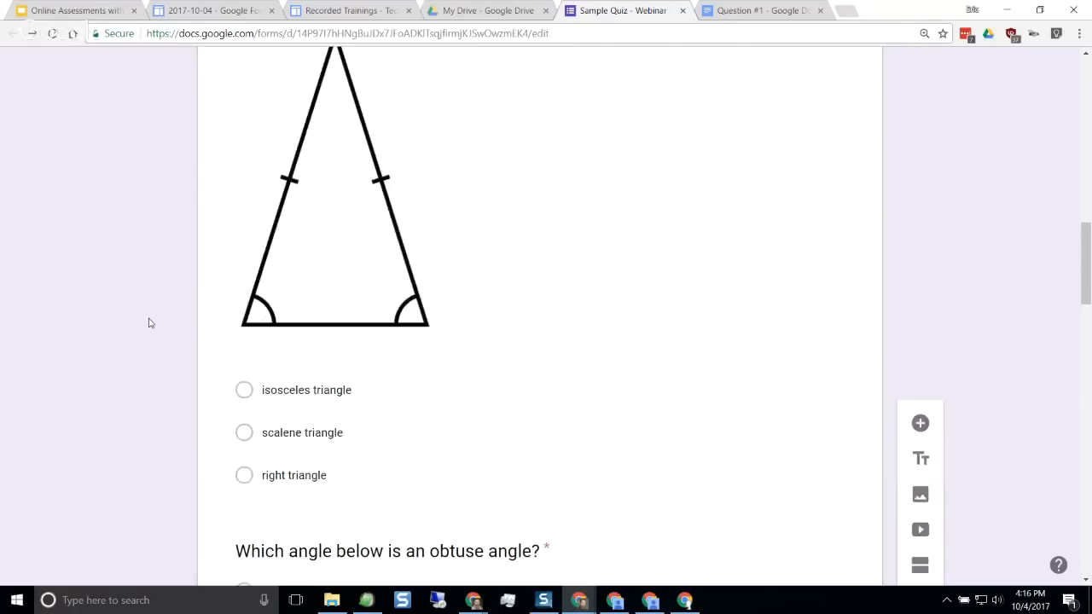
scroll(149, 323, "up", 9)
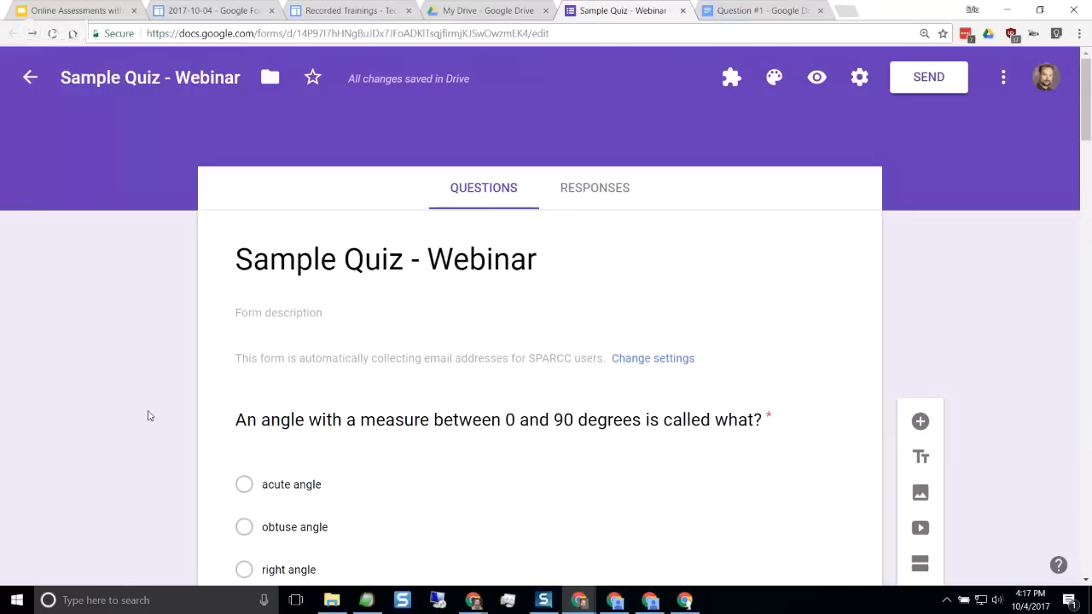
scroll(106, 397, "down", 1)
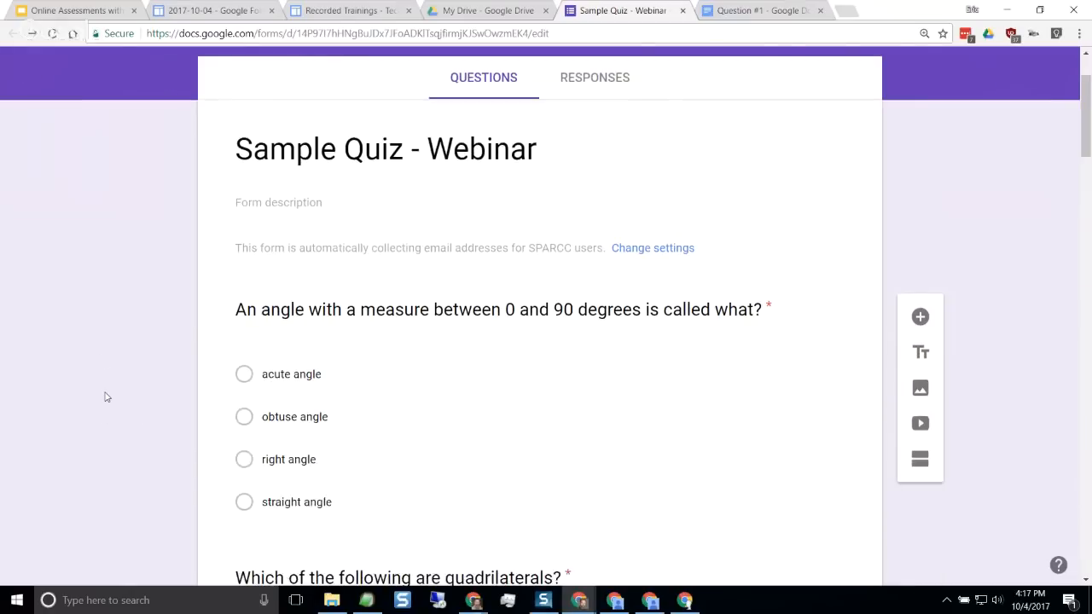
scroll(106, 397, "down", 15)
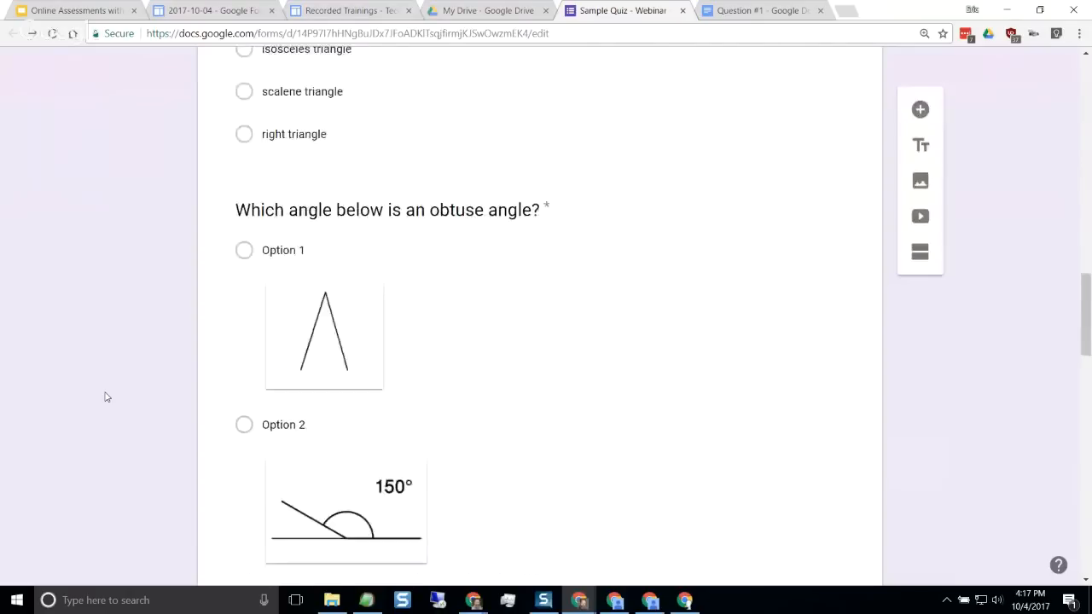
scroll(106, 397, "down", 13)
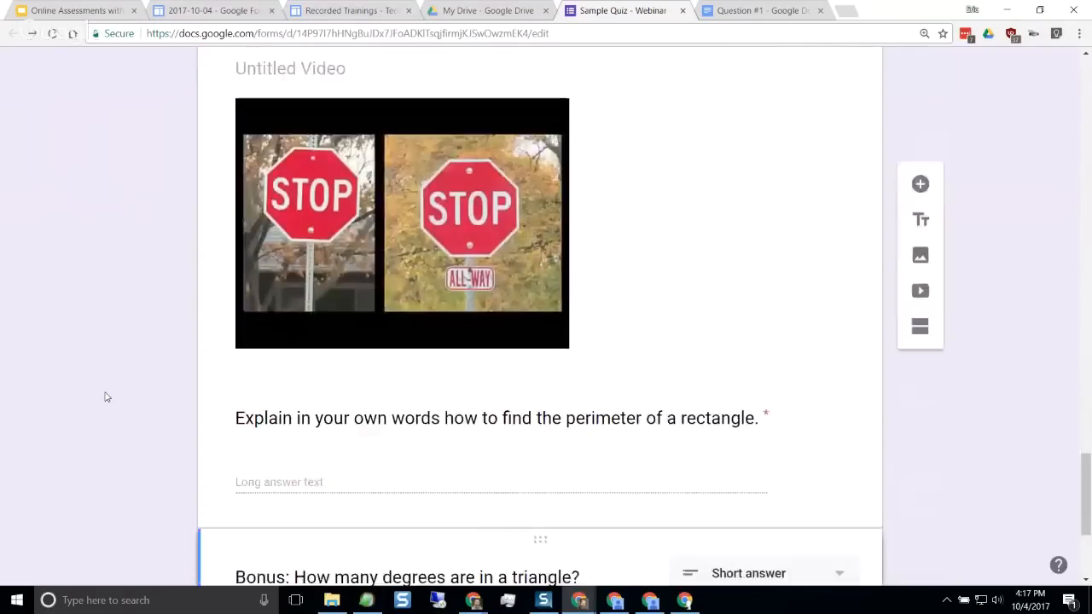
scroll(106, 397, "down", 3)
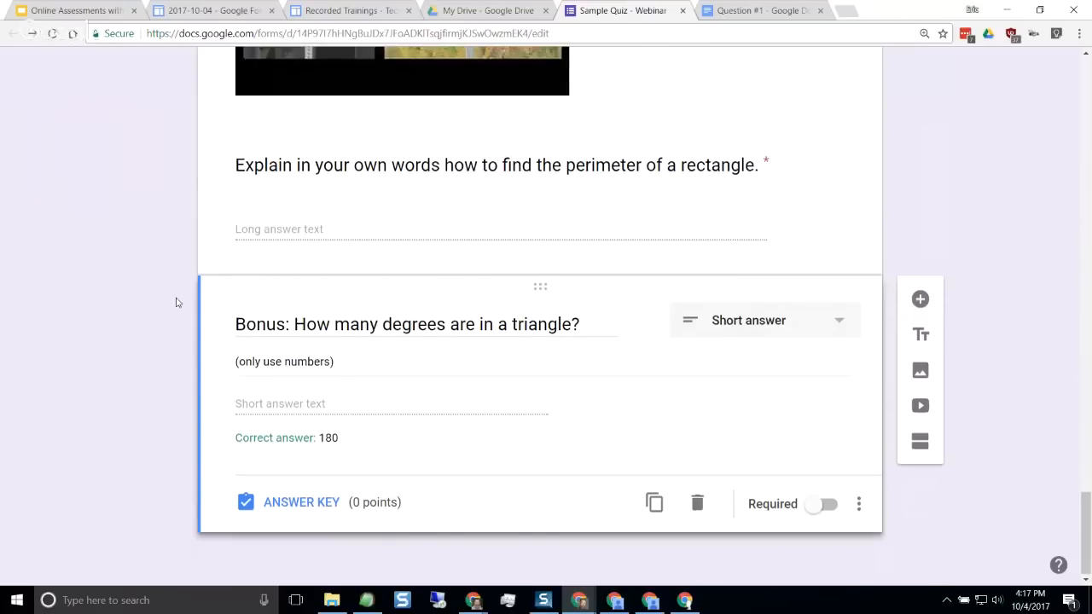
Apply the multicoloured candy photo from the Work and School themes as the quiz's header image
scroll(176, 302, "up", 4)
scroll(177, 302, "up", 15)
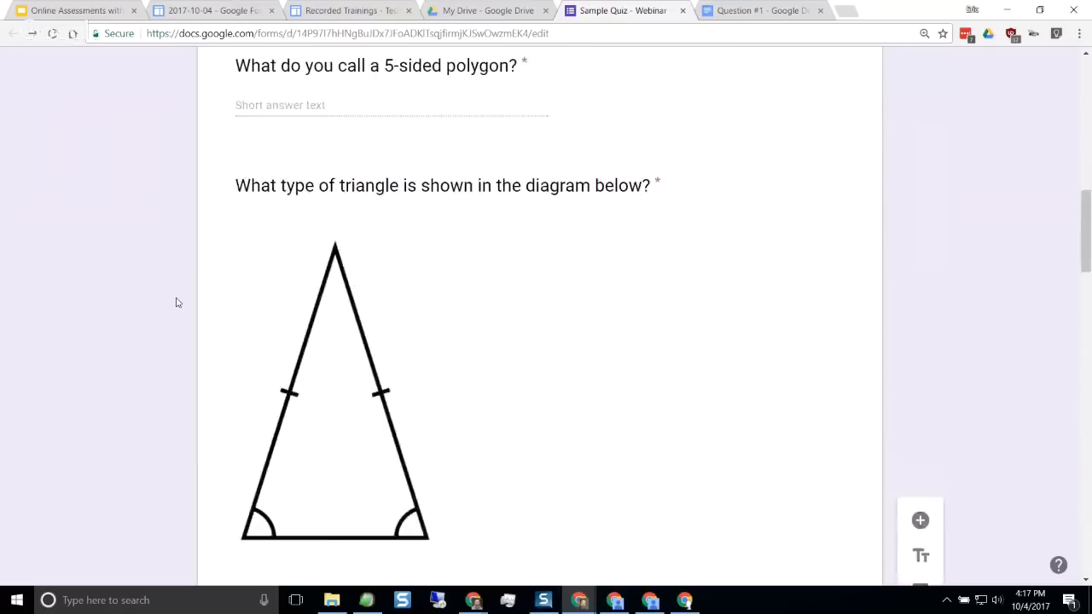
scroll(177, 302, "down", 1)
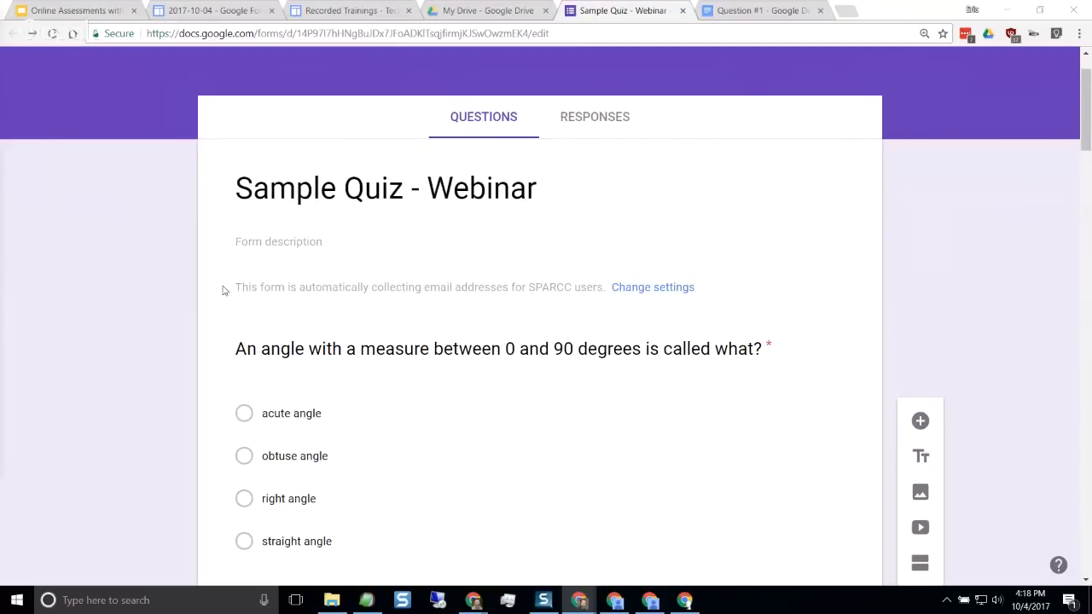
scroll(225, 288, "up", 1)
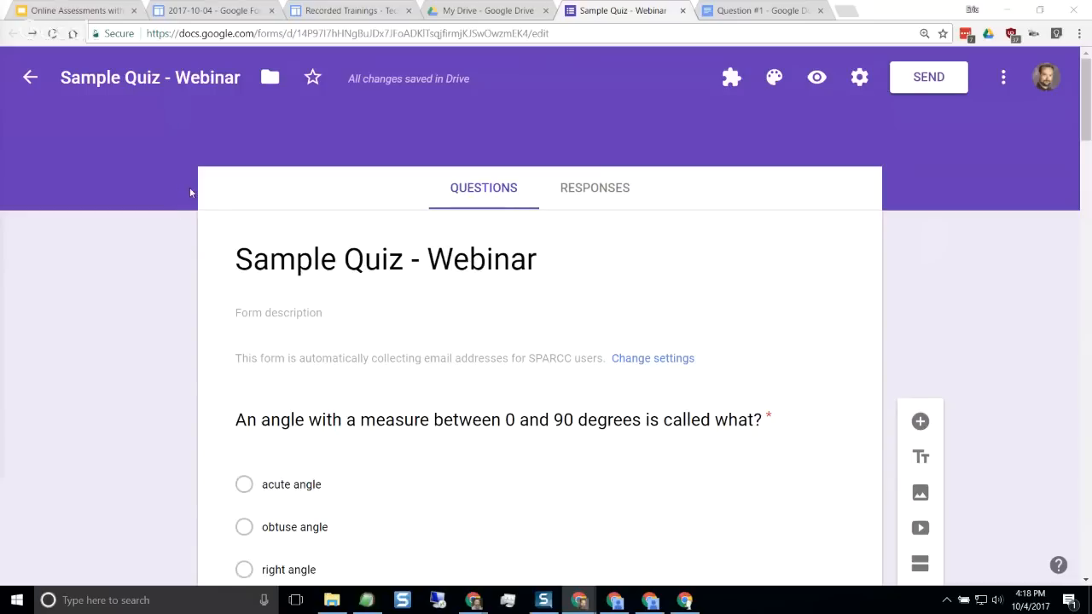
left_click(775, 81)
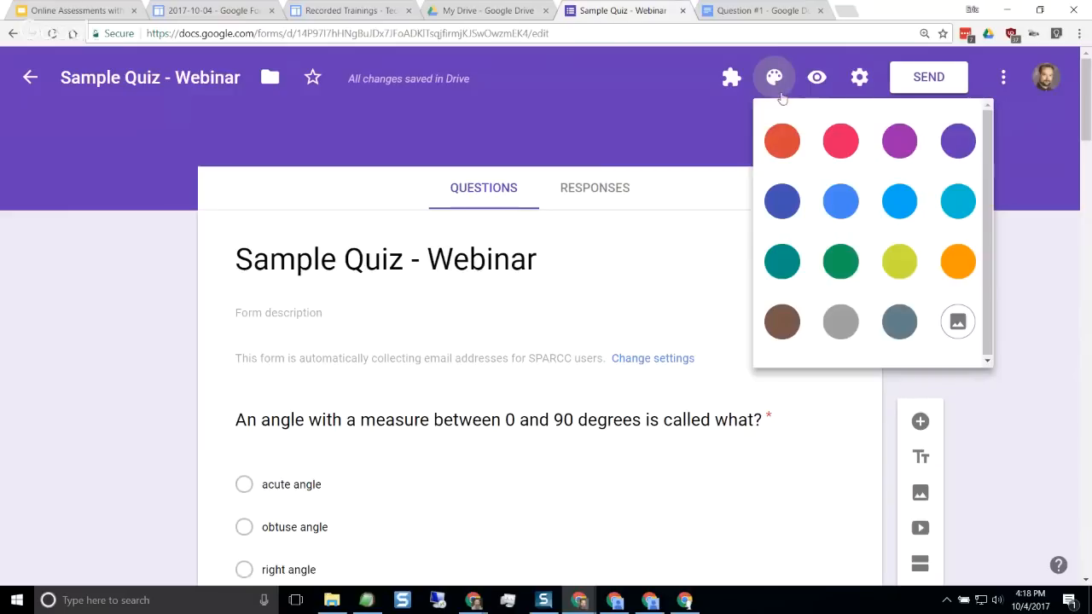
left_click(957, 323)
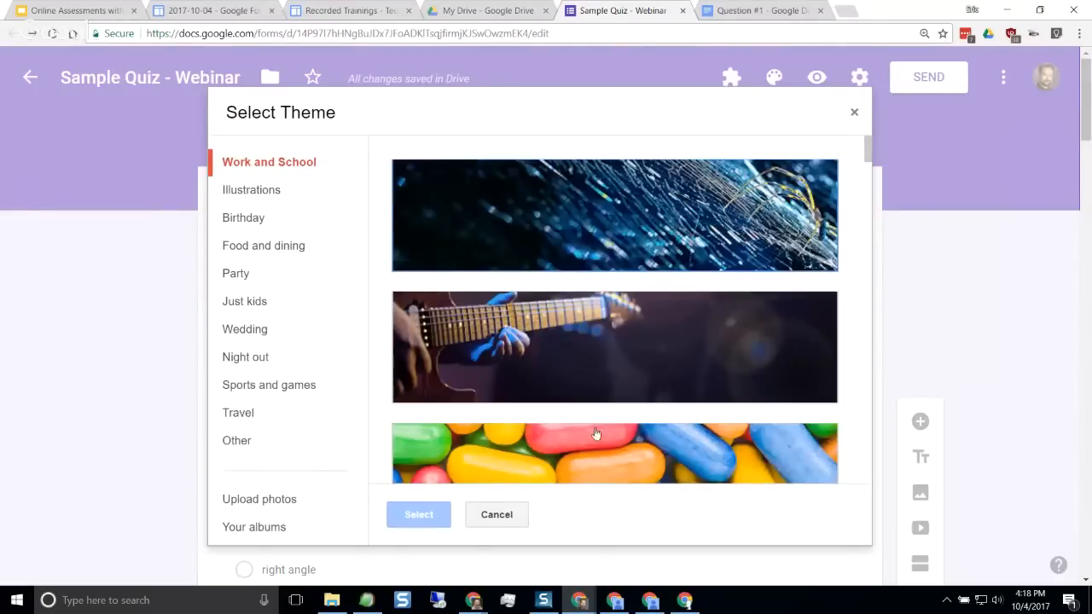
left_click(464, 460)
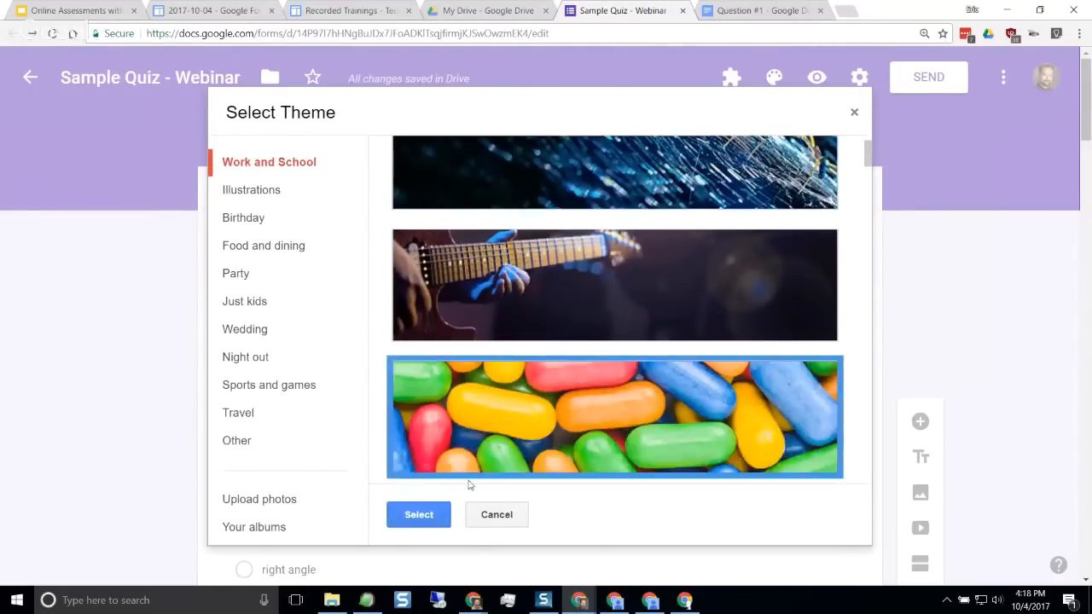
left_click(419, 515)
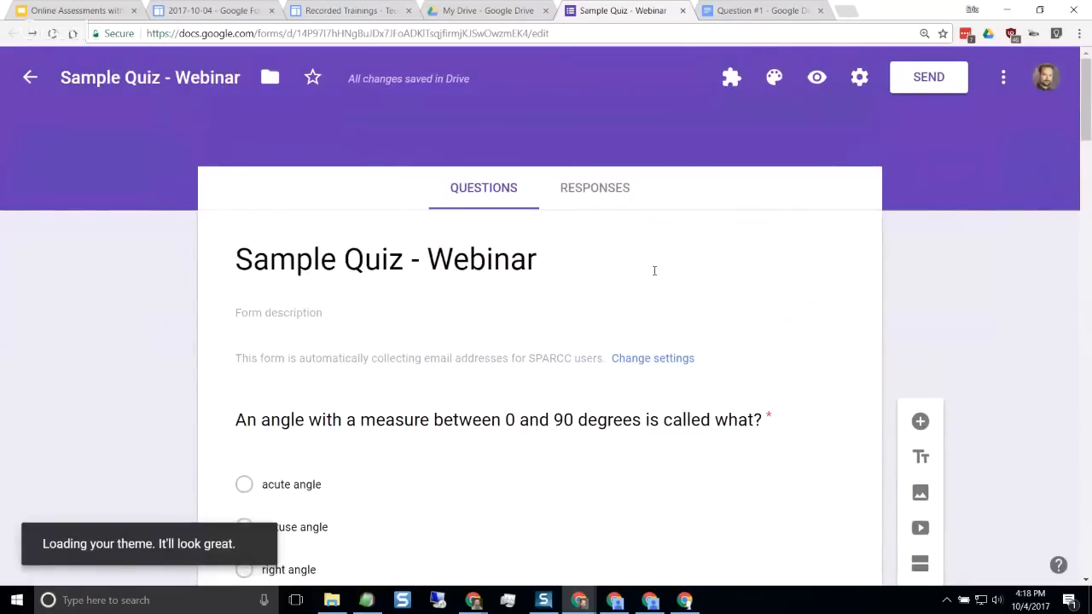
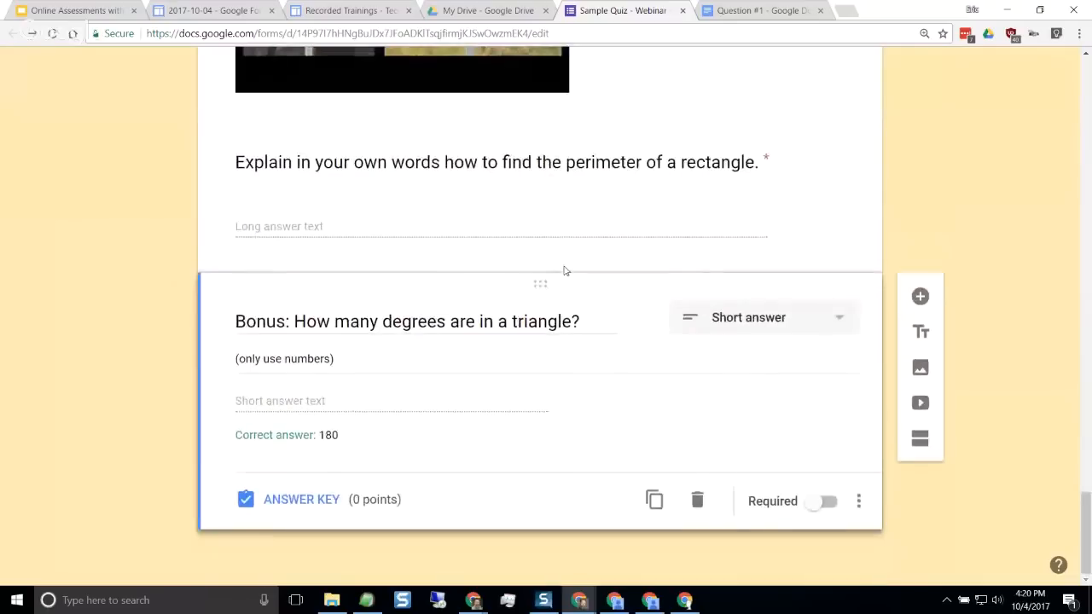
scroll(566, 265, "up", 15)
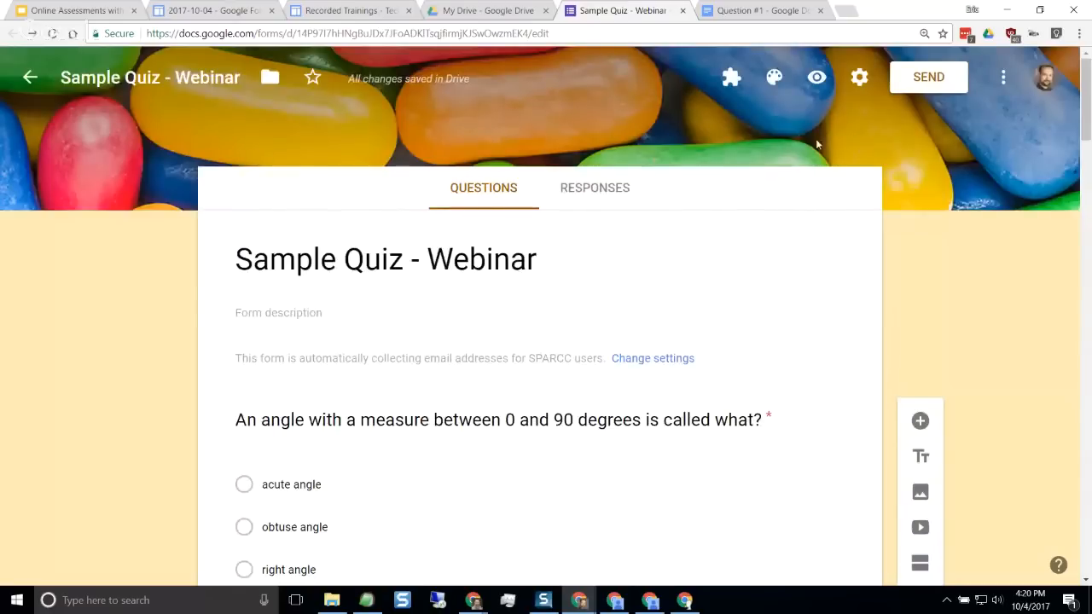
Try Shuffle question order in the quiz's presentation settings and discard the changes
left_click(861, 79)
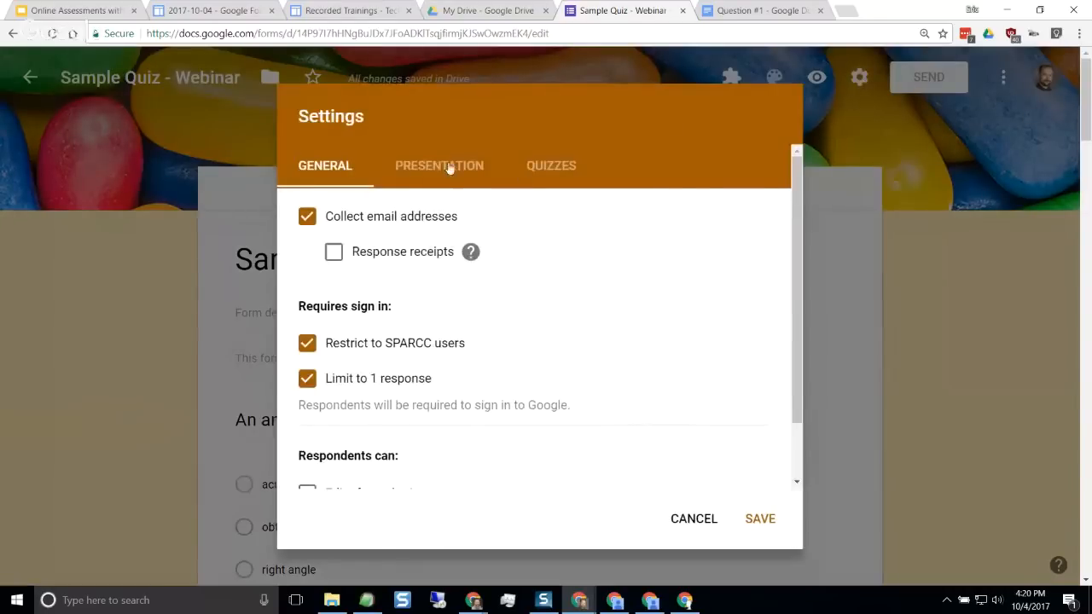
left_click(439, 169)
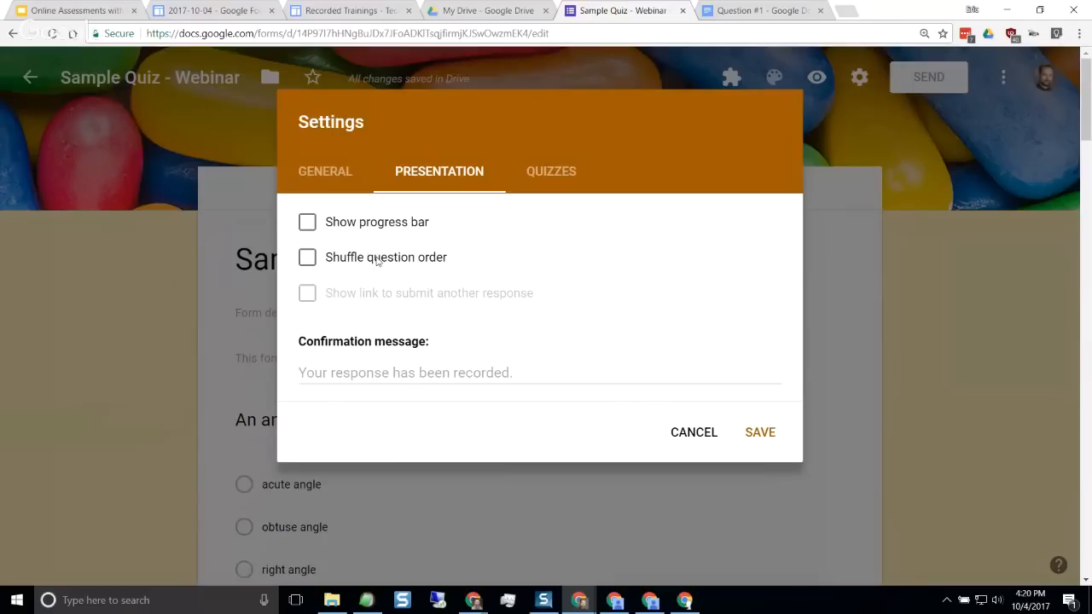
left_click(308, 261)
left_click(308, 259)
left_click(705, 435)
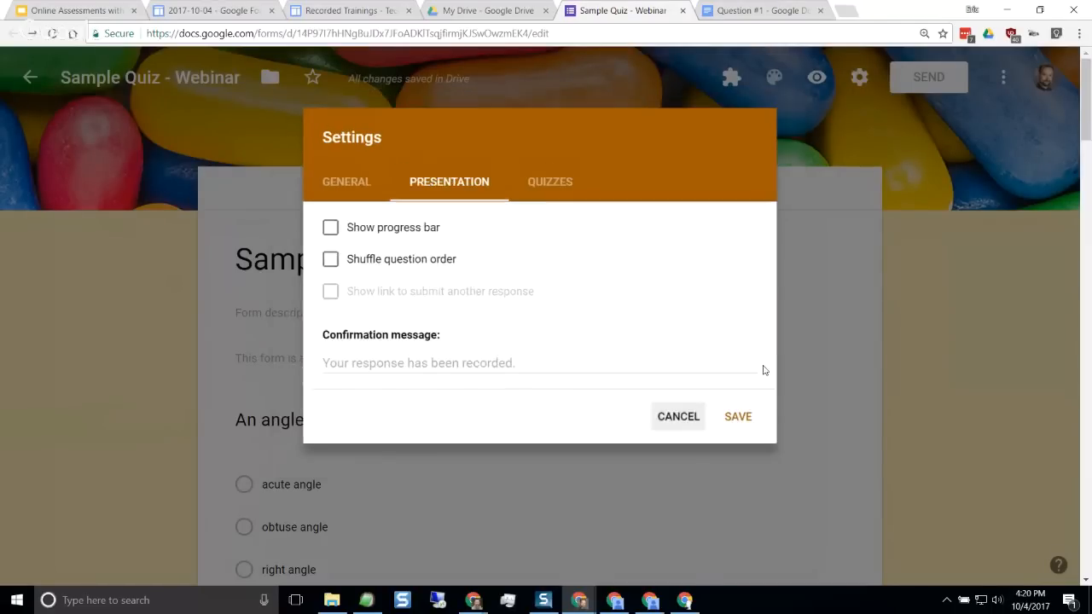
Look through the quiz's questions, answer options and video, and return to the quiz title
scroll(222, 318, "down", 10)
scroll(215, 312, "down", 15)
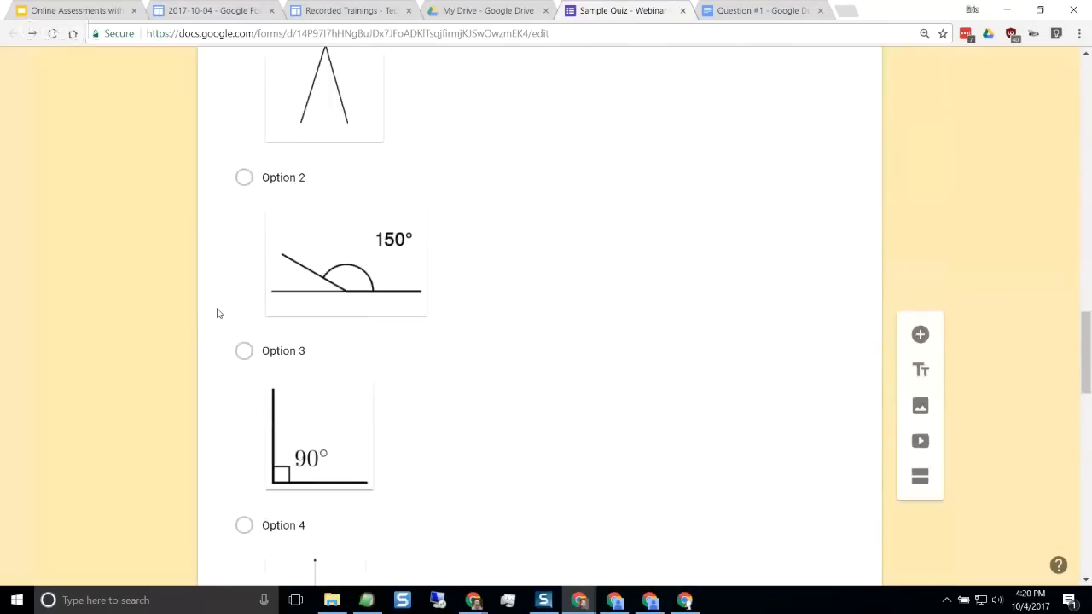
scroll(217, 305, "up", 5)
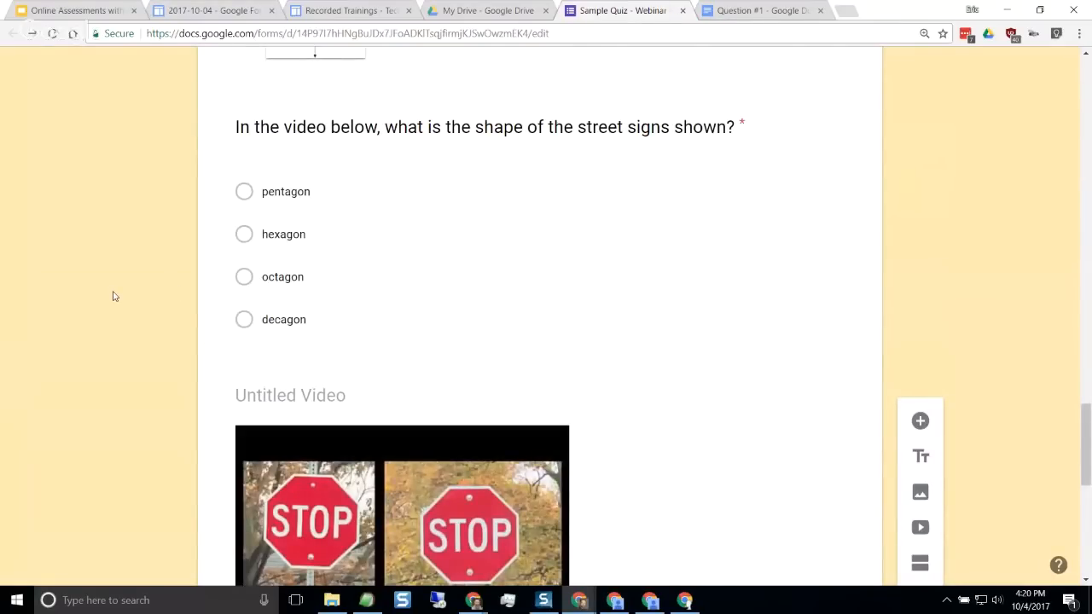
scroll(156, 375, "down", 3)
scroll(162, 373, "up", 5)
scroll(162, 373, "up", 15)
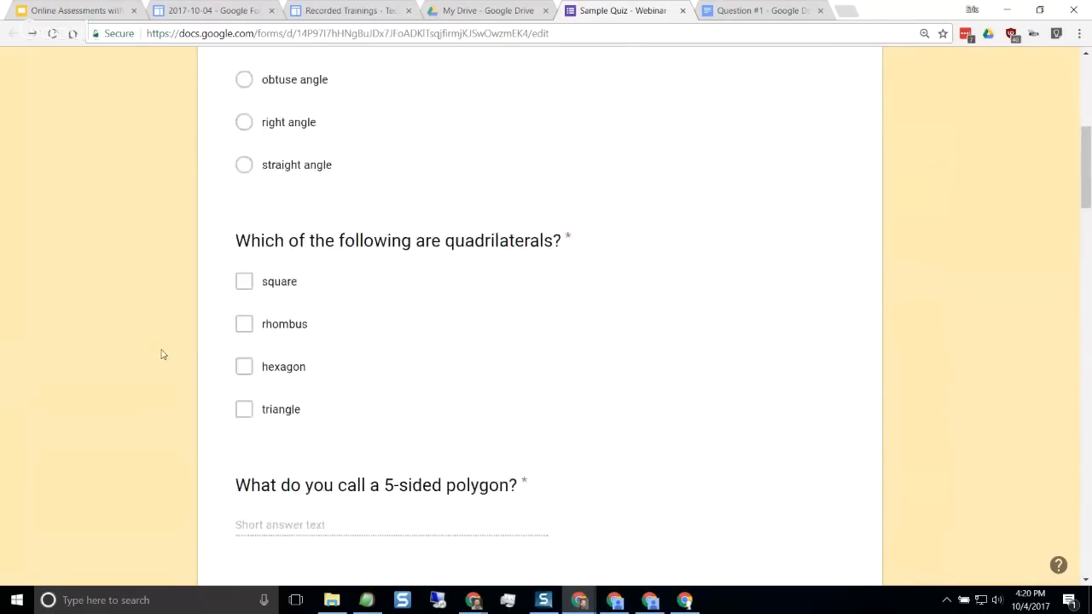
scroll(162, 353, "up", 6)
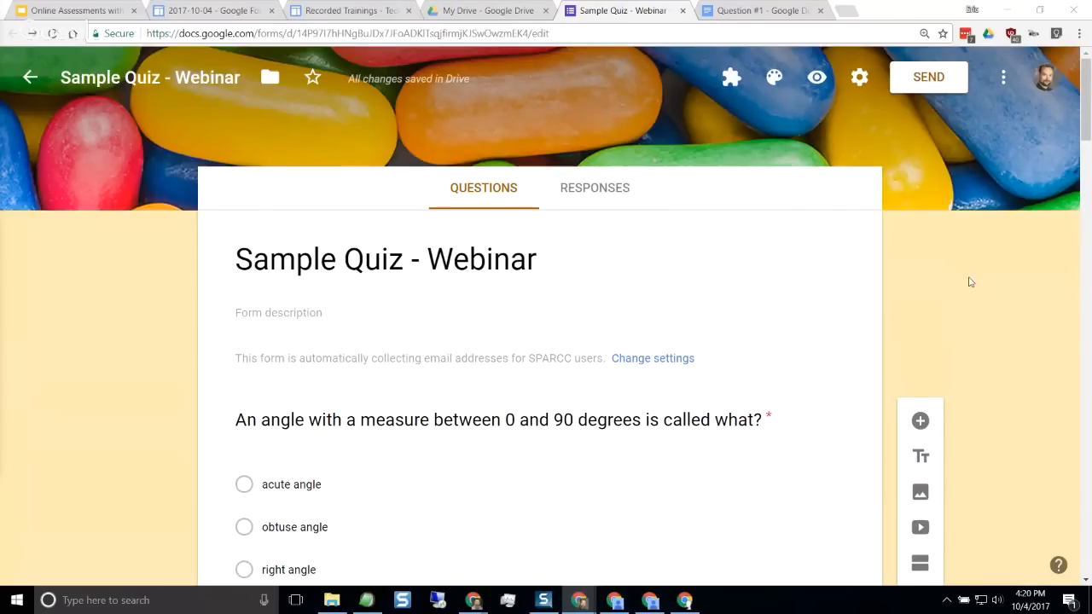
Examine the email and link options for sending the quiz, highlight the share link, and close without sending
left_click(926, 85)
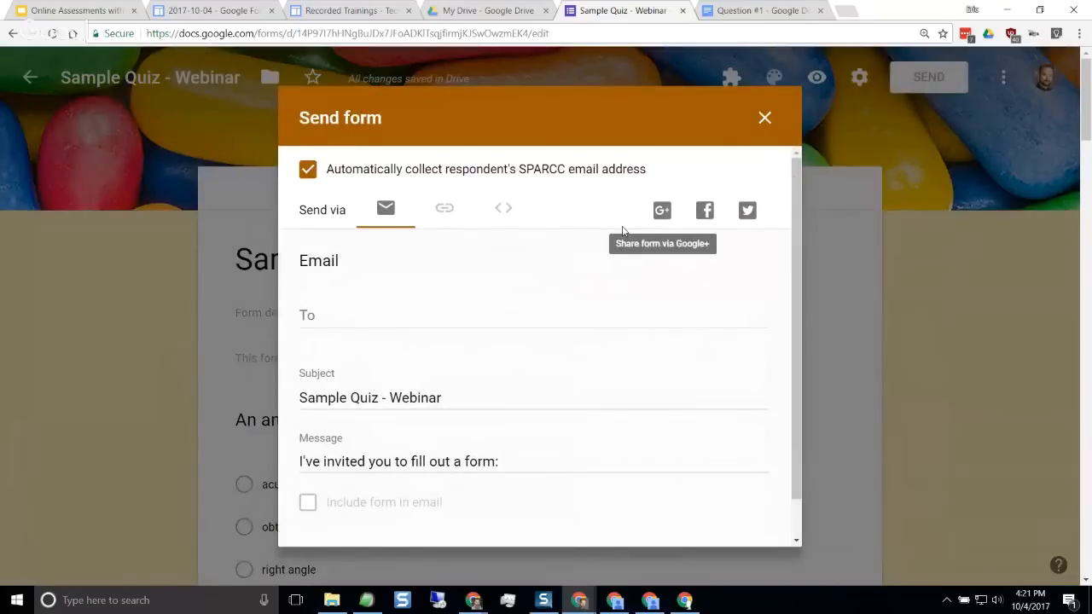
left_click(444, 212)
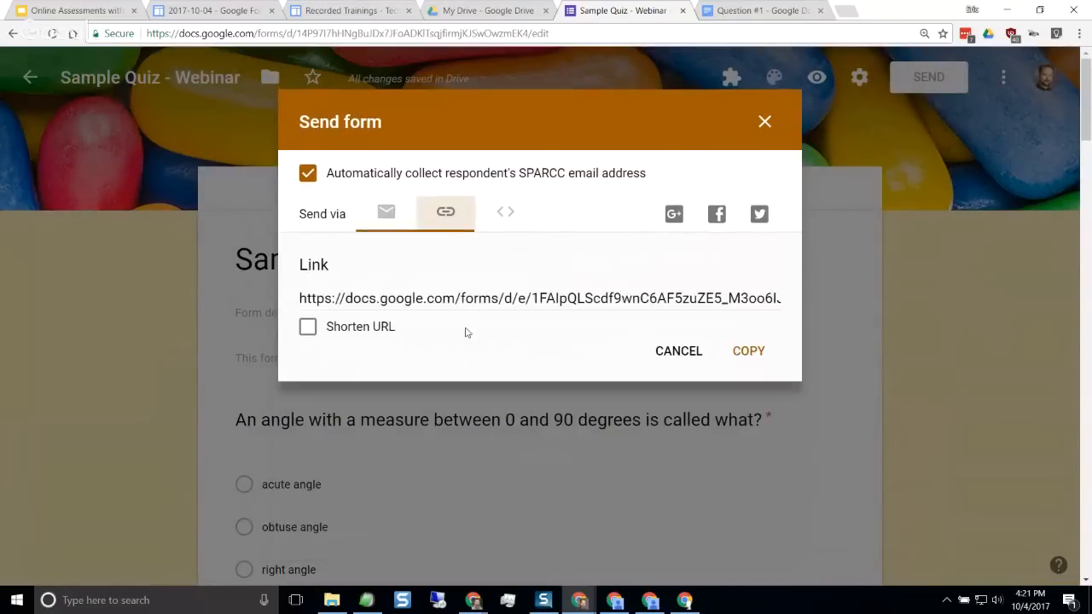
left_click(384, 213)
left_click(323, 320)
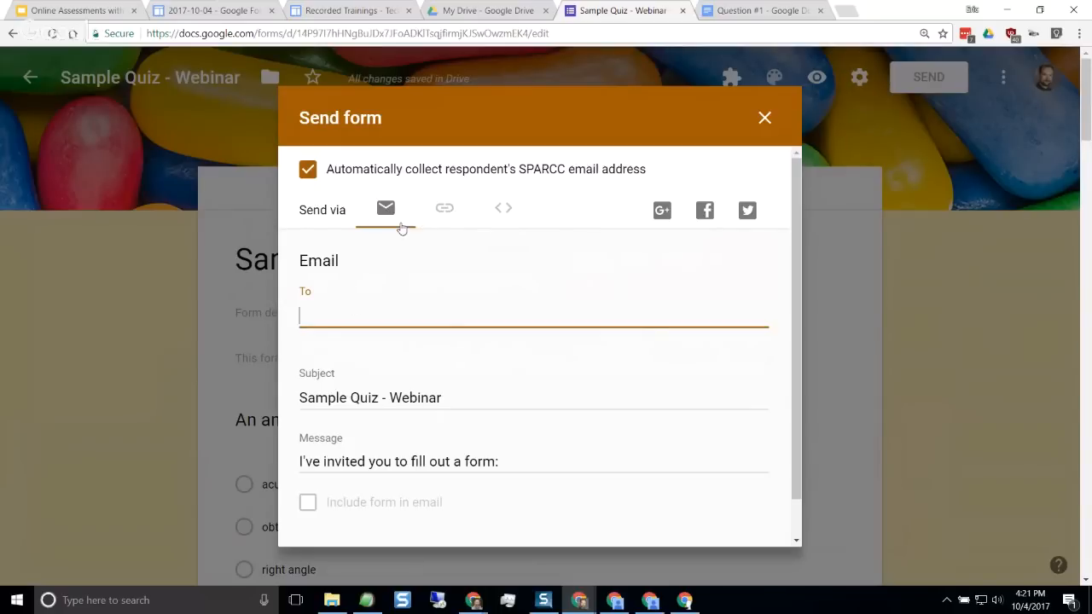
left_click(444, 212)
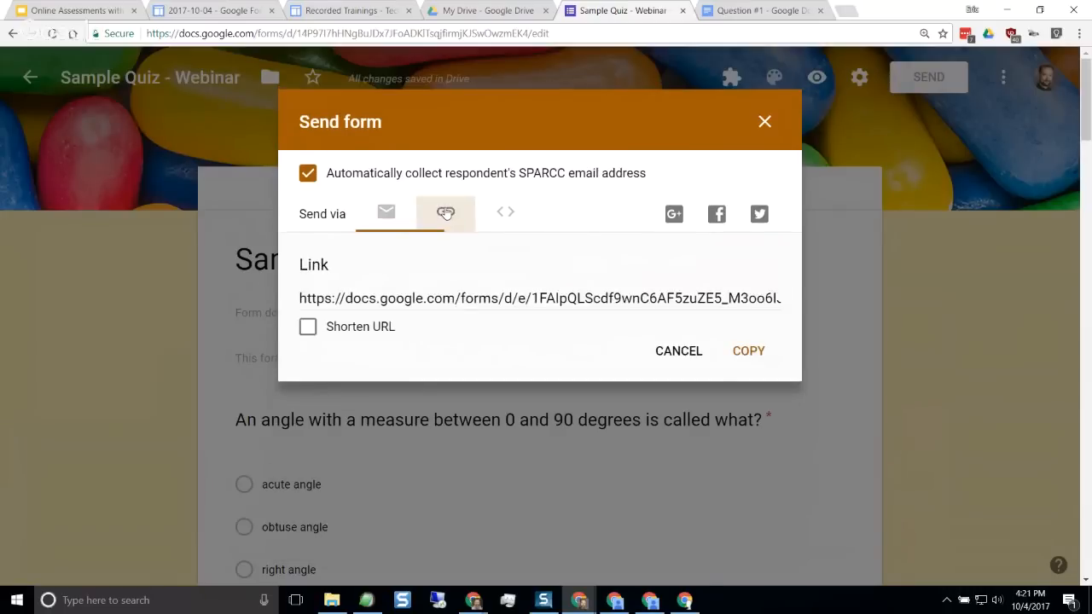
left_click(570, 301)
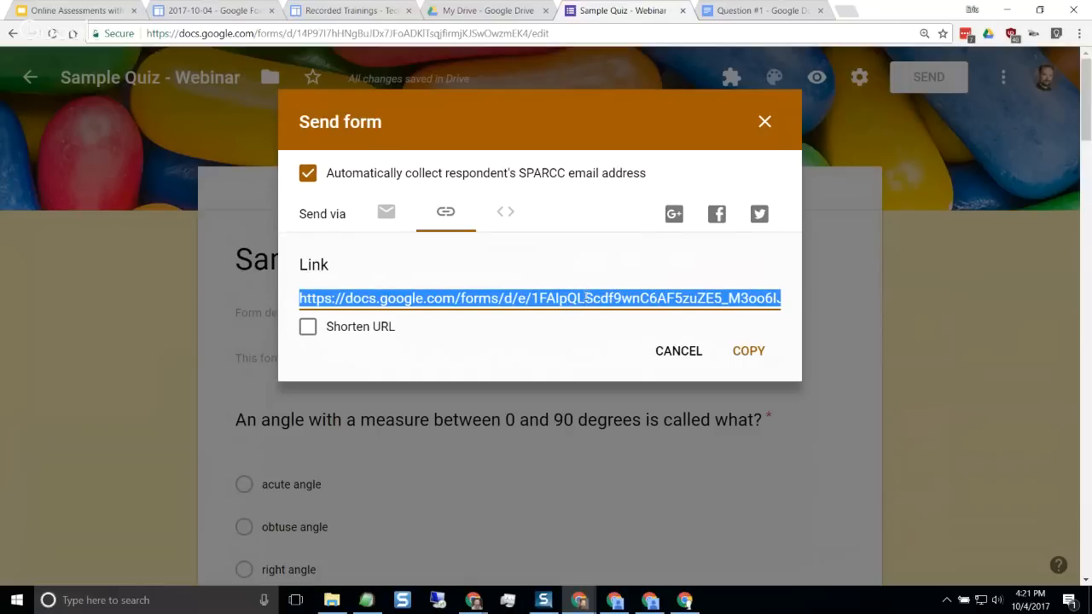
left_click(679, 350)
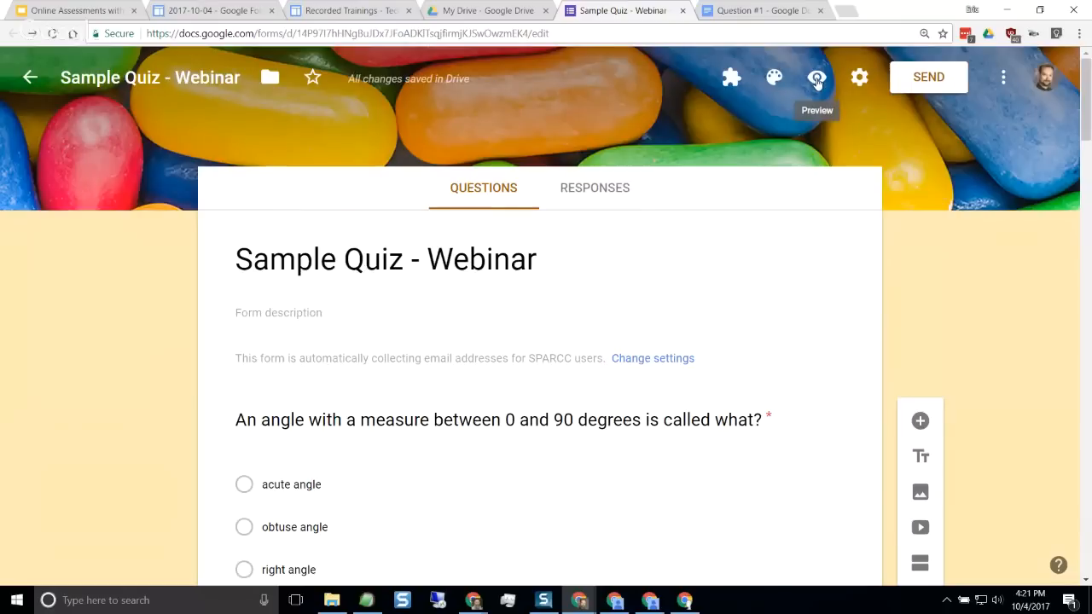
Preview the quiz as respondents see it, review its questions and web address, and close the preview
left_click(816, 79)
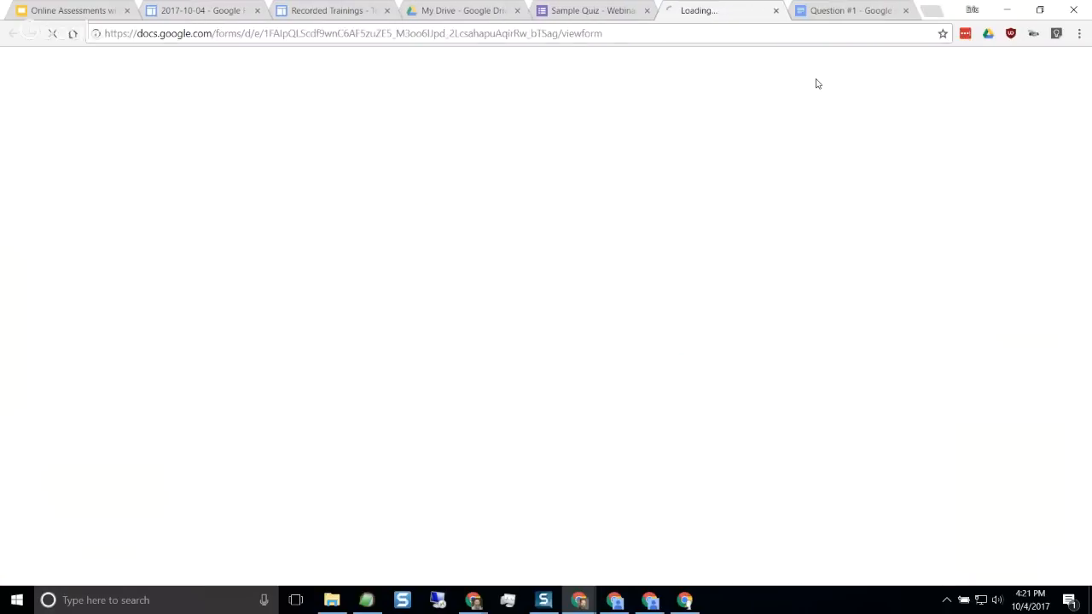
scroll(150, 419, "down", 15)
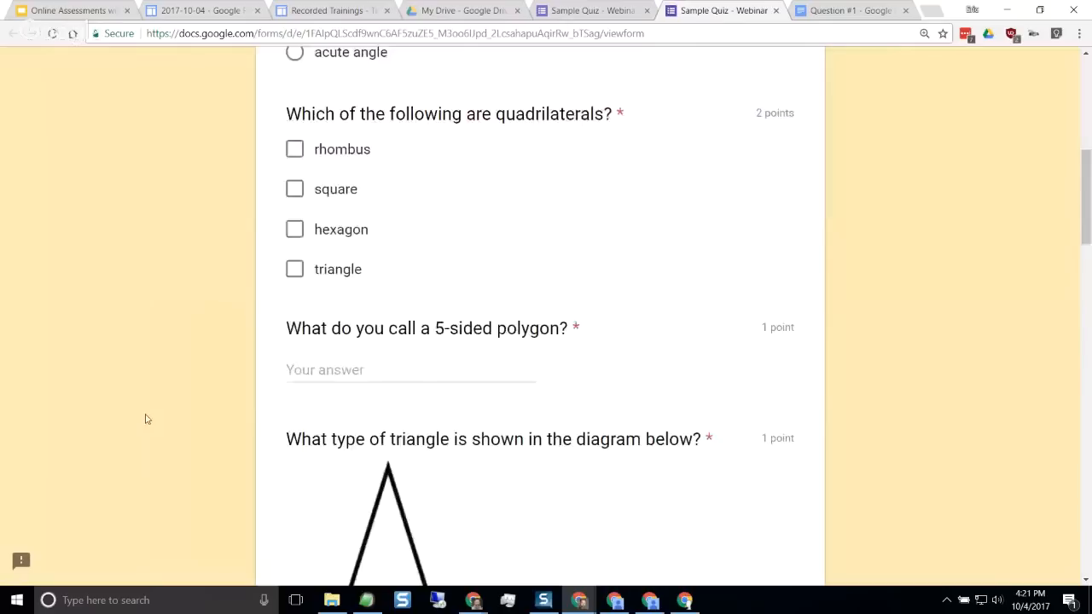
scroll(151, 419, "down", 8)
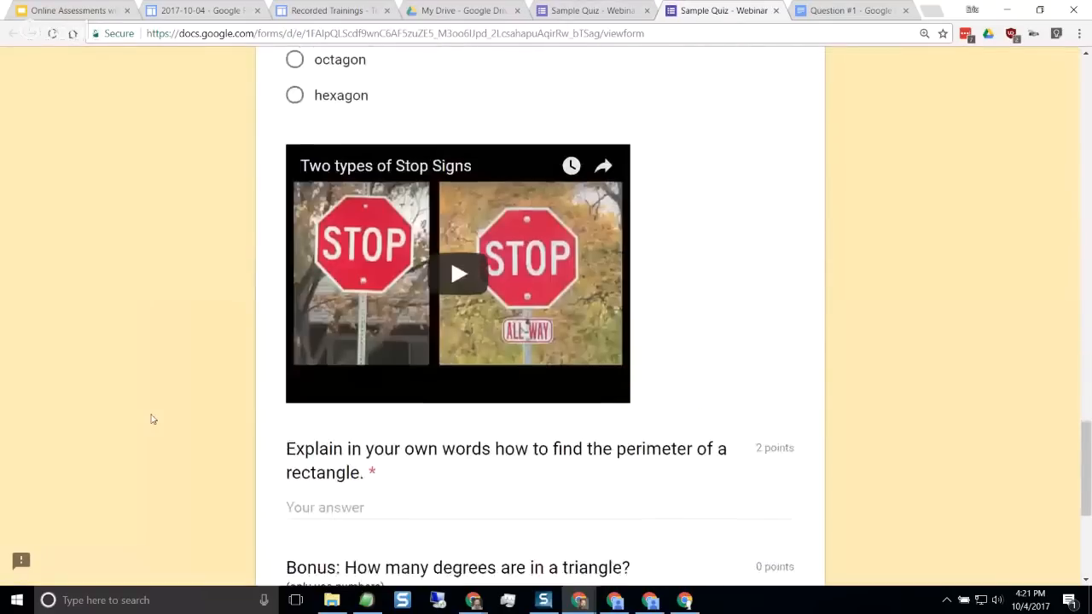
scroll(153, 417, "up", 10)
scroll(158, 415, "up", 15)
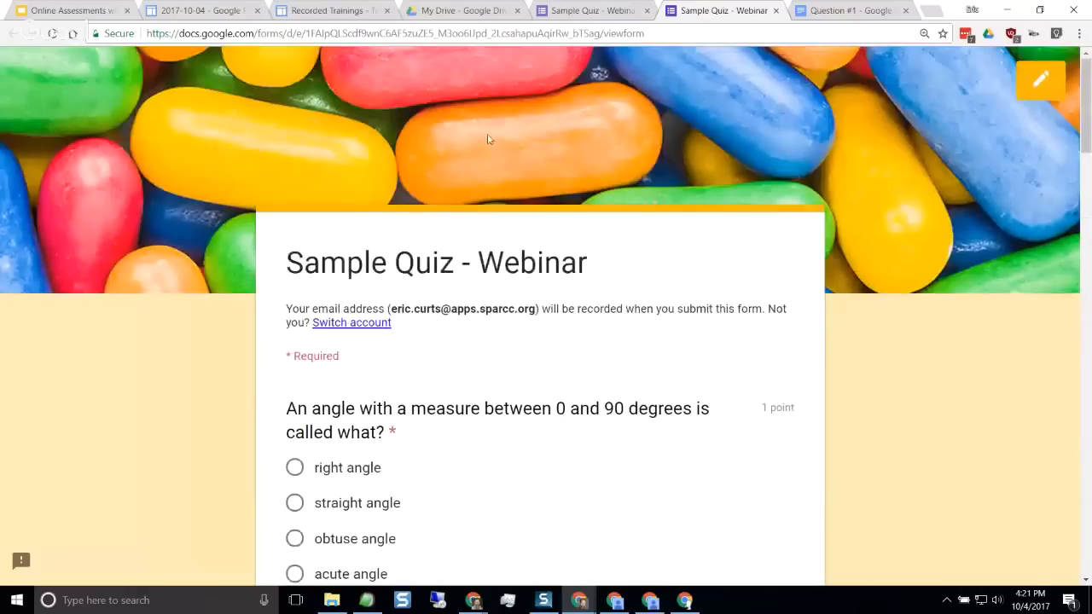
left_click(563, 34)
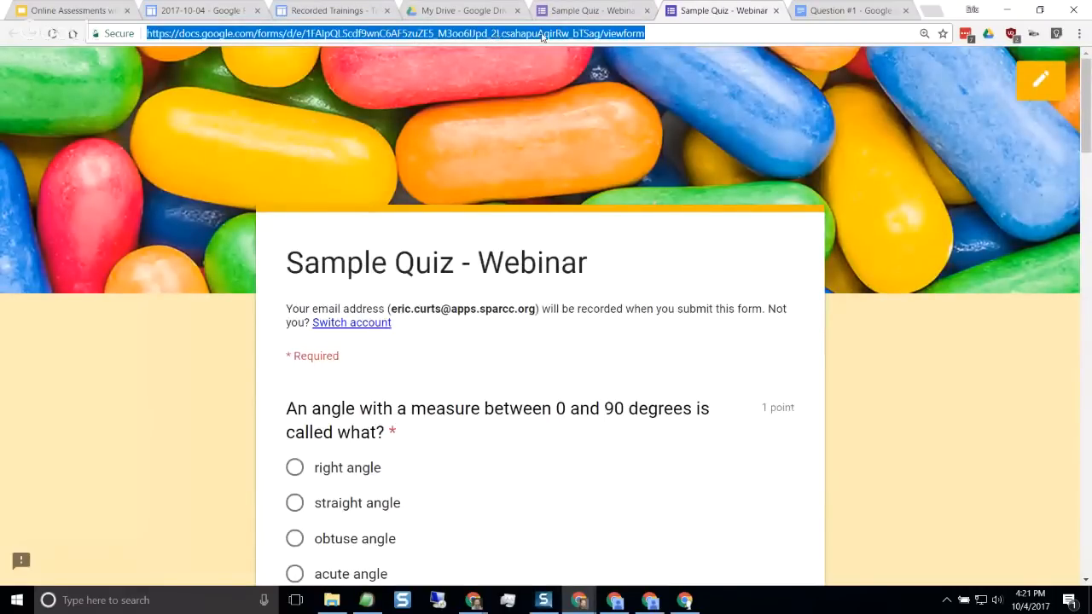
left_click(776, 11)
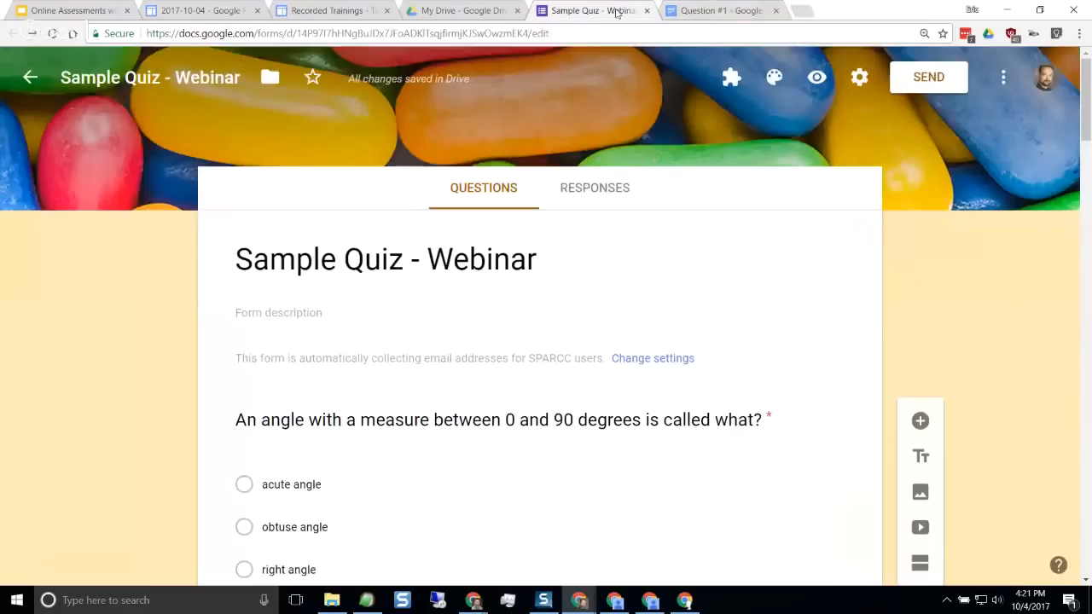
Compare the quiz's share link in the send options with the web address of its preview, closing both
left_click(926, 77)
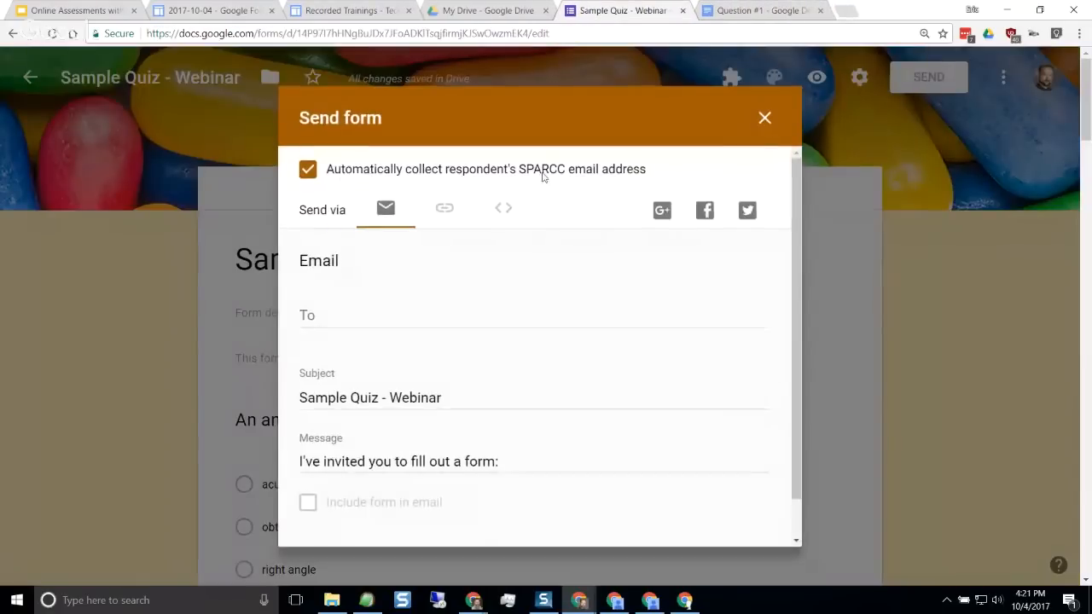
left_click(446, 212)
left_click(513, 305)
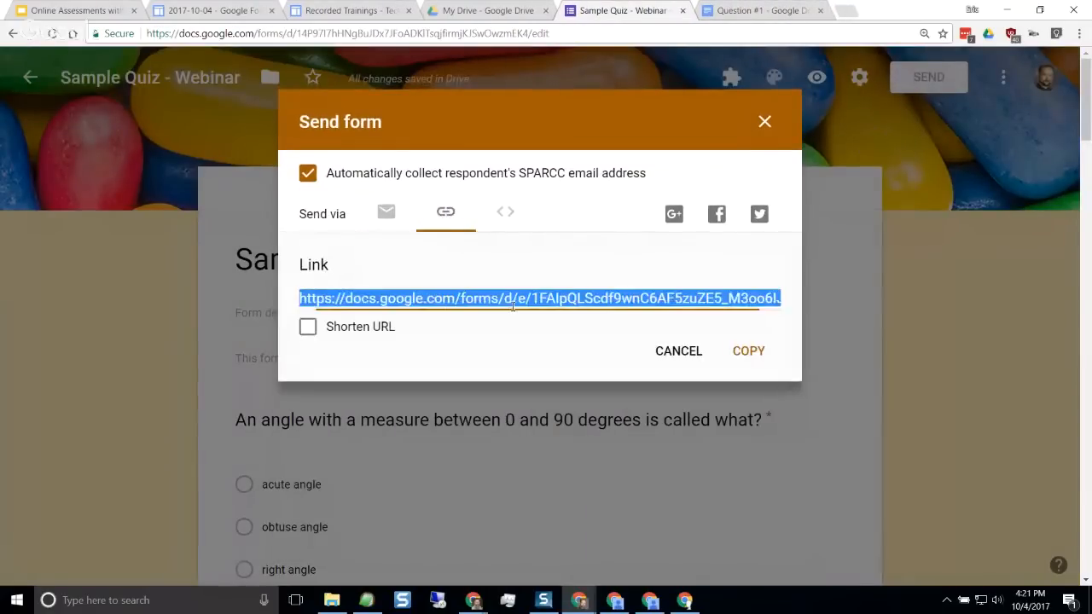
left_click(764, 121)
left_click(818, 77)
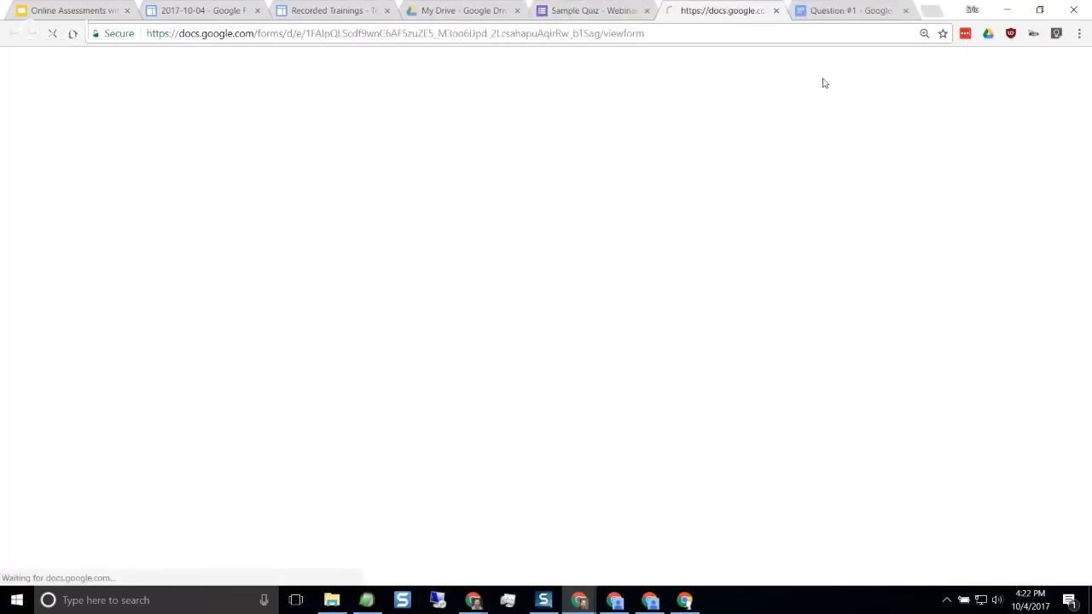
left_click(644, 34)
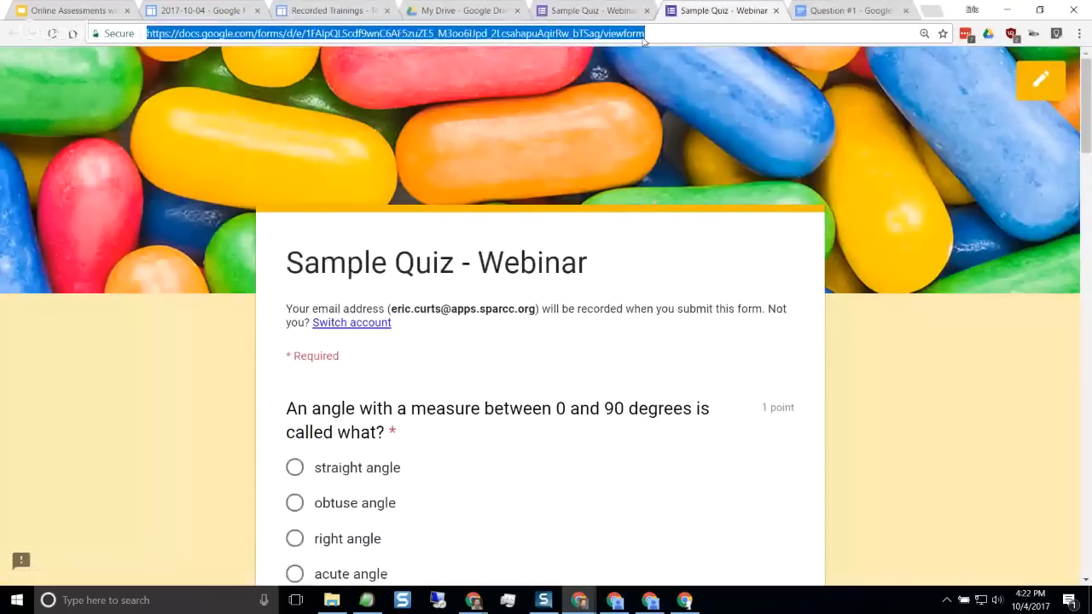
left_click(776, 11)
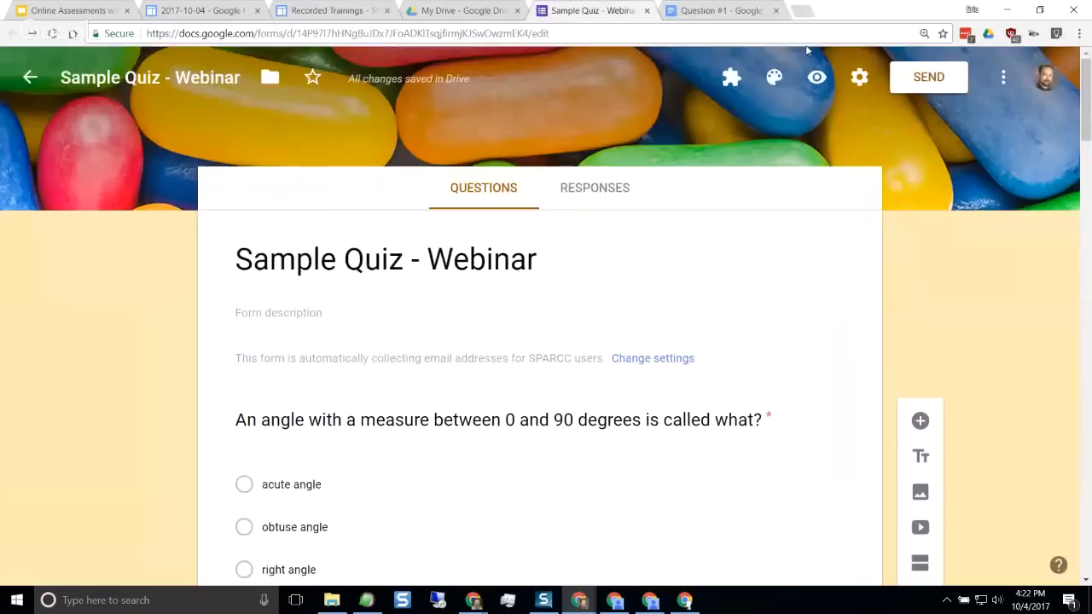
Display the quiz's share link in the send options and cancel without copying it
left_click(903, 76)
left_click(445, 212)
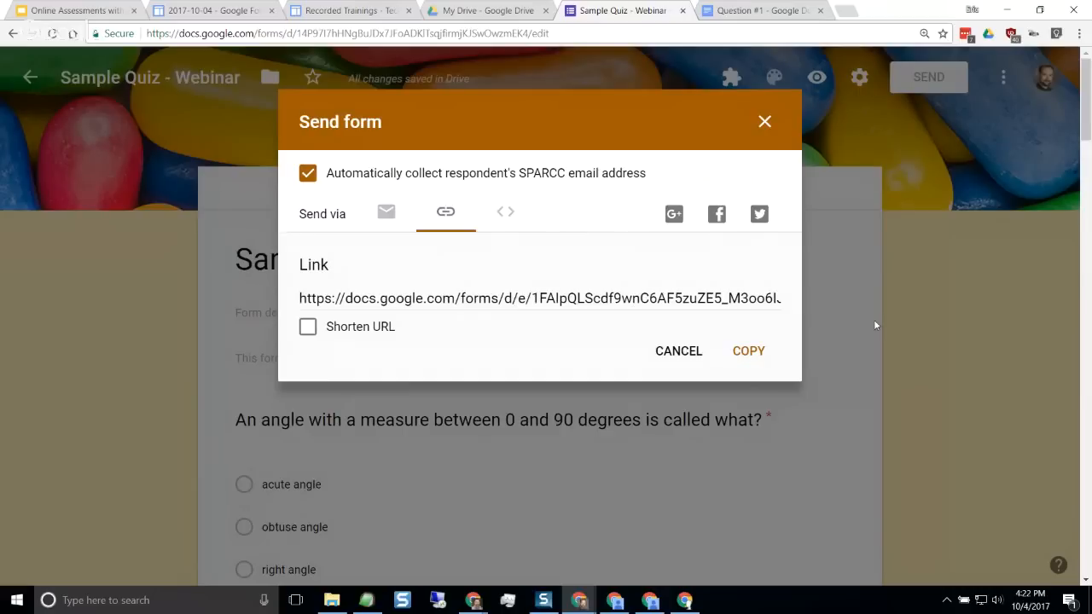
left_click(676, 352)
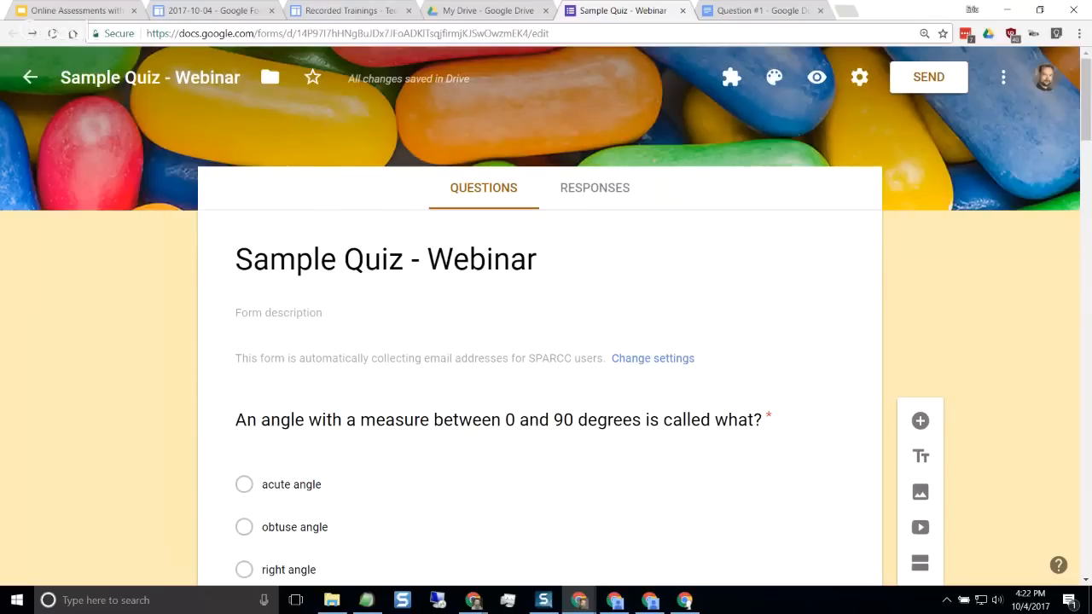
Switch to Google Classroom and show the stream of the "Rubric Tools for Google Docs 2015" class enlarged
left_click_drag(0, 75, 887, 12)
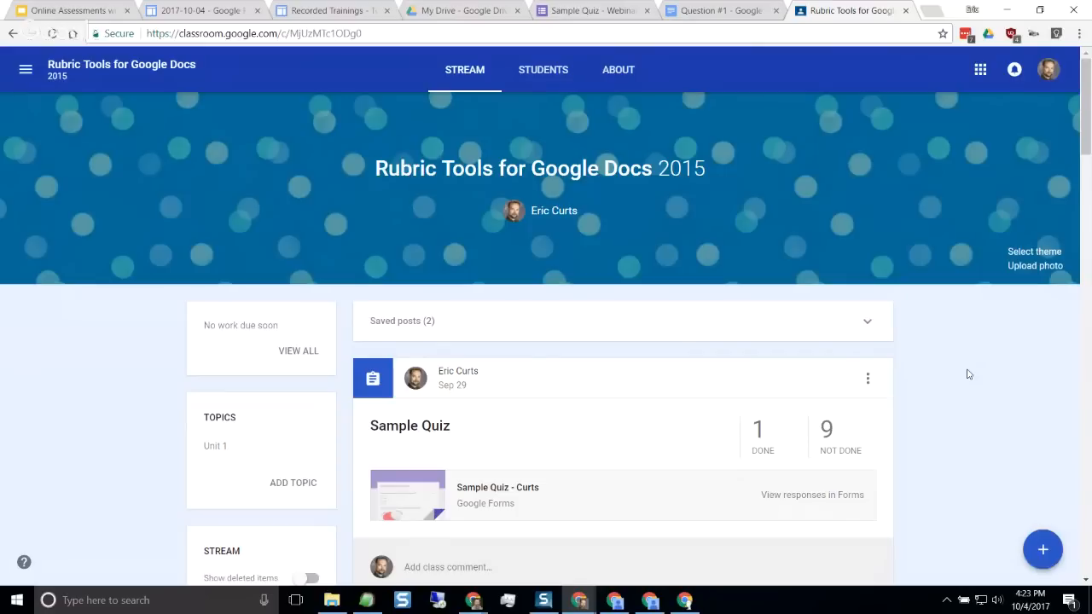
left_click(605, 12)
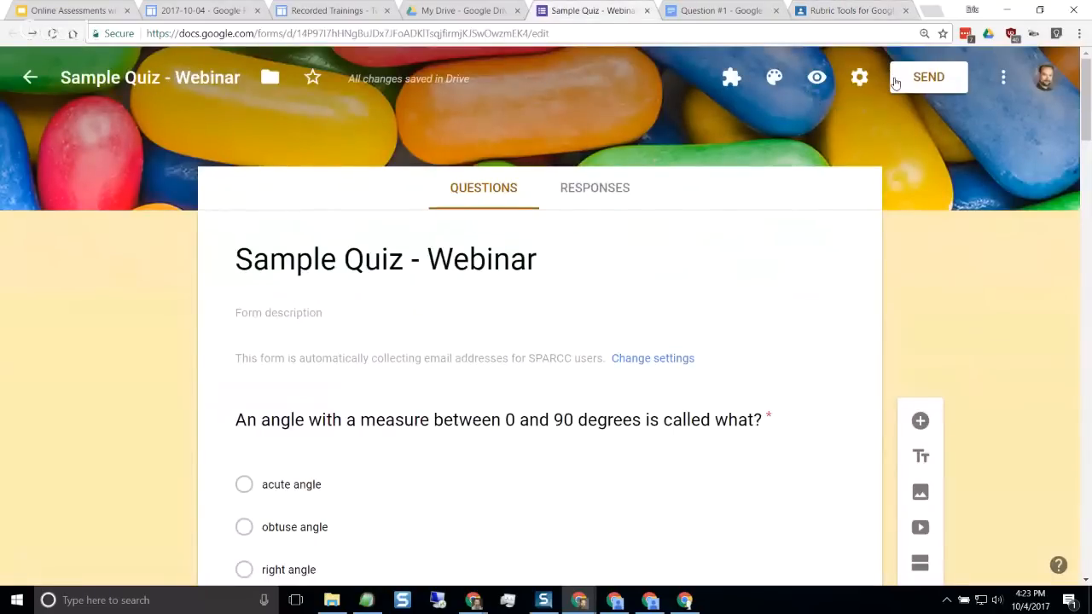
left_click(864, 12)
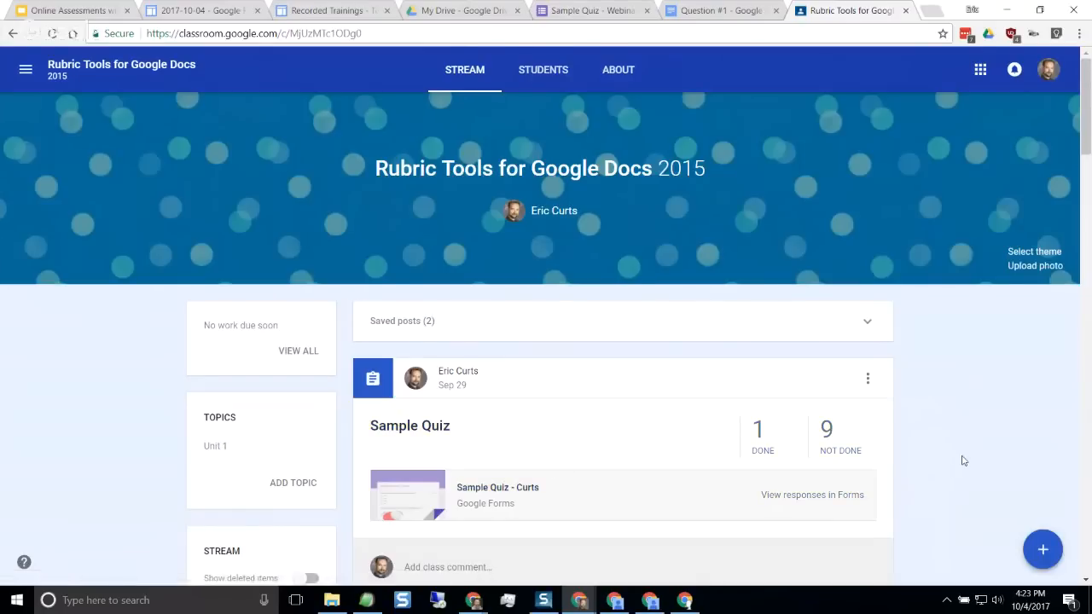
key("ctrl+plus")
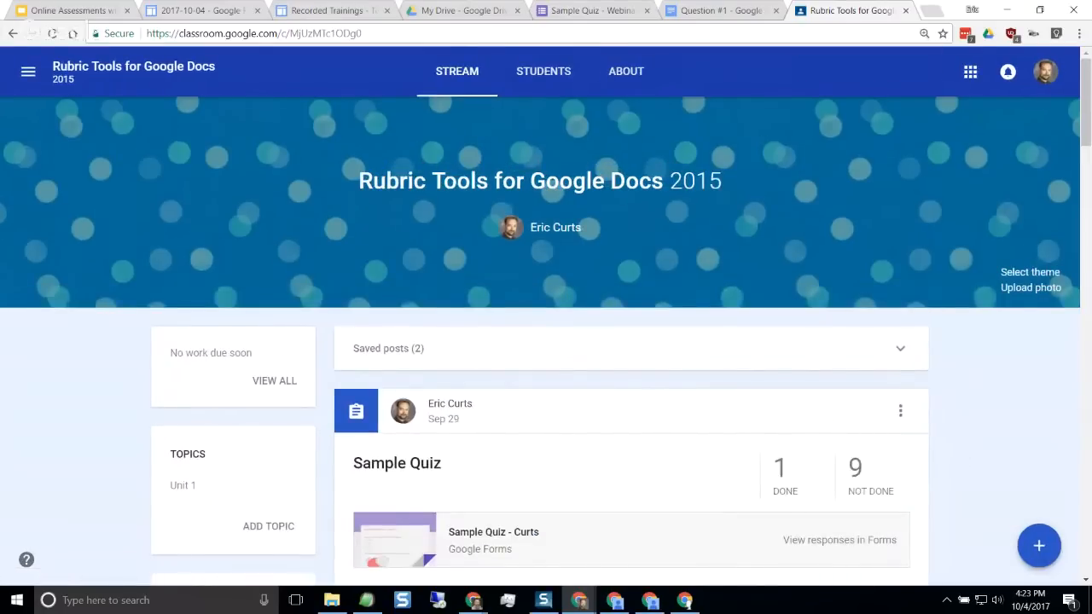
Create a new assignment titled "Webinar Quiz" in the class
left_click(1042, 547)
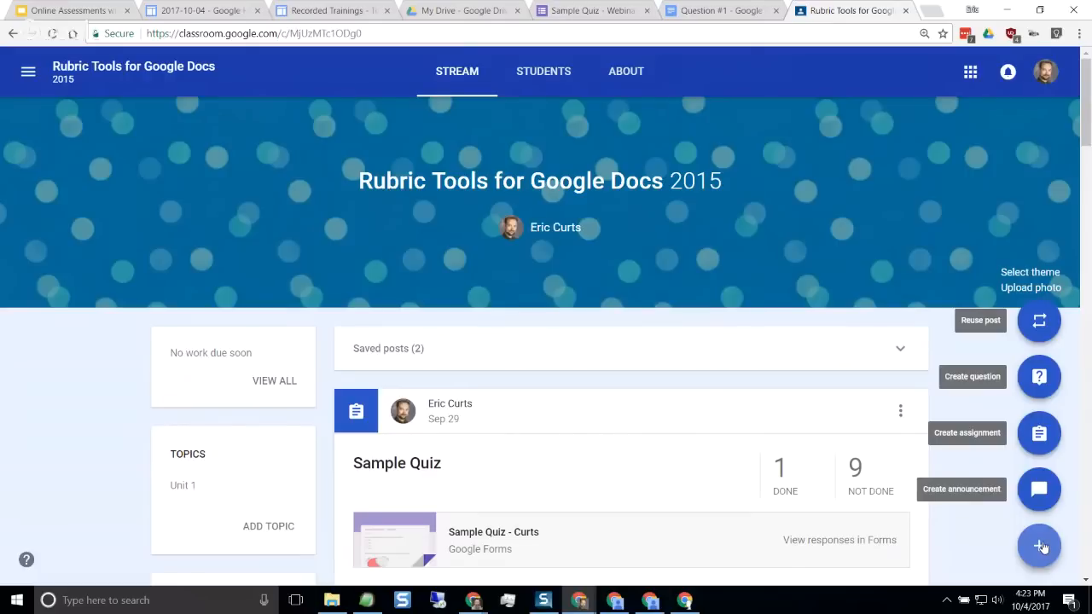
left_click(1040, 435)
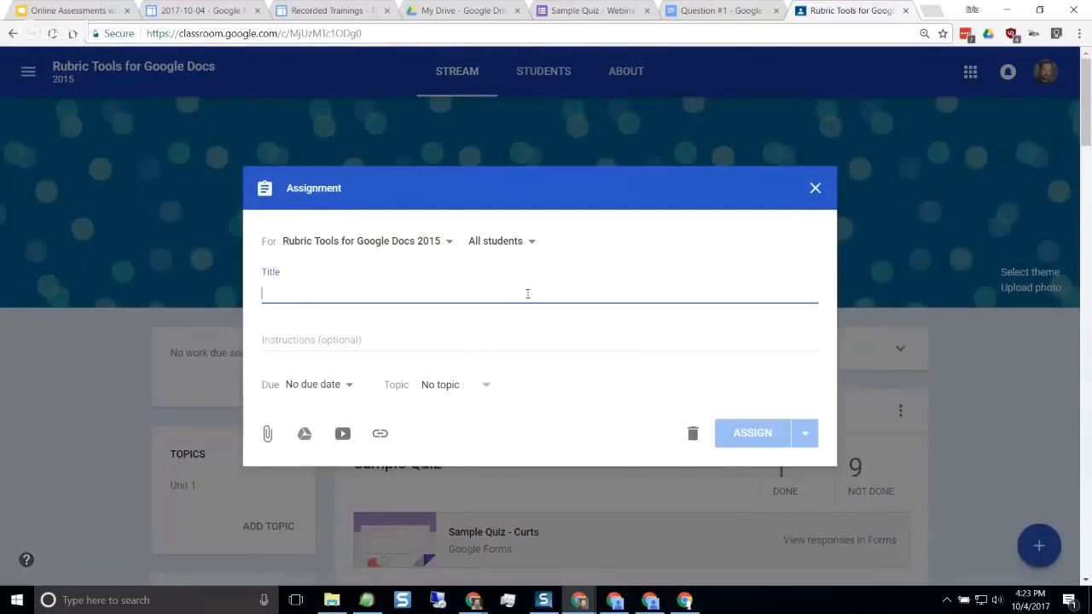
type("Webinar Quiz")
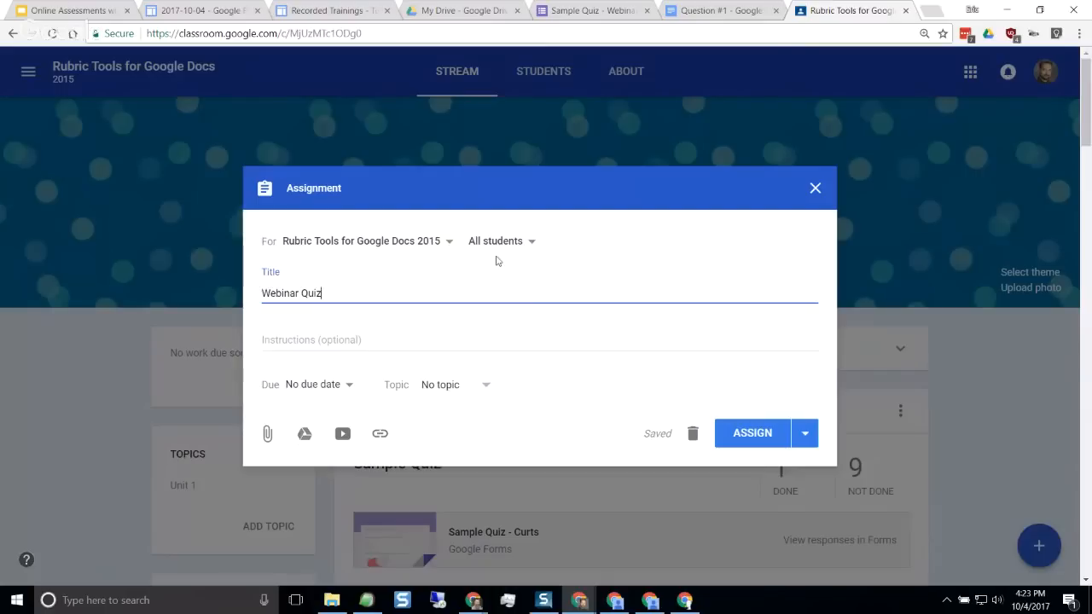
Attach the "Sample Quiz - Webinar" form from Google Drive to the assignment
left_click(306, 436)
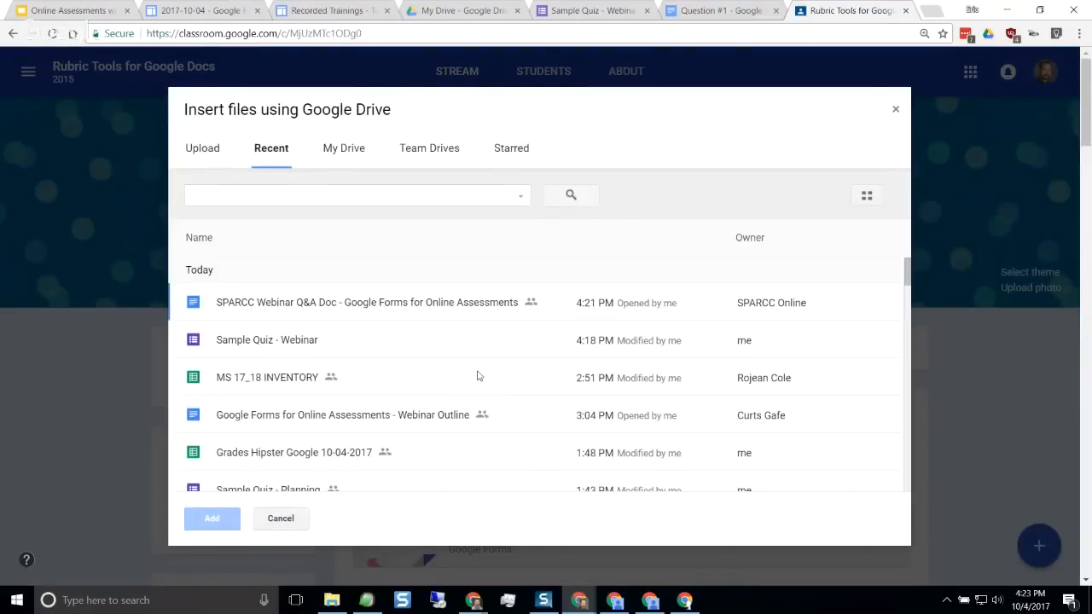
left_click(259, 345)
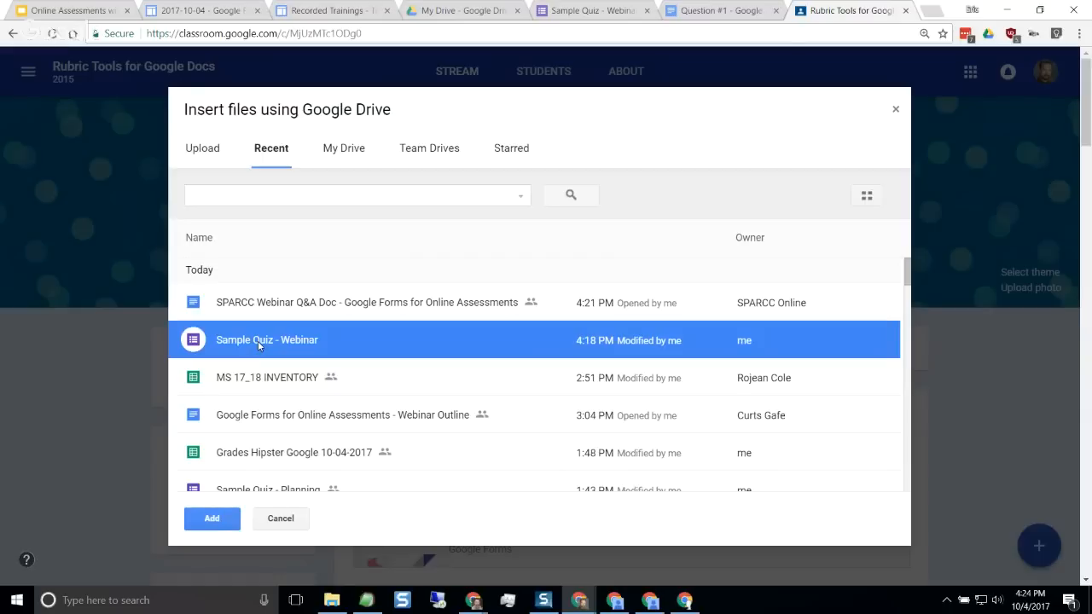
left_click(211, 520)
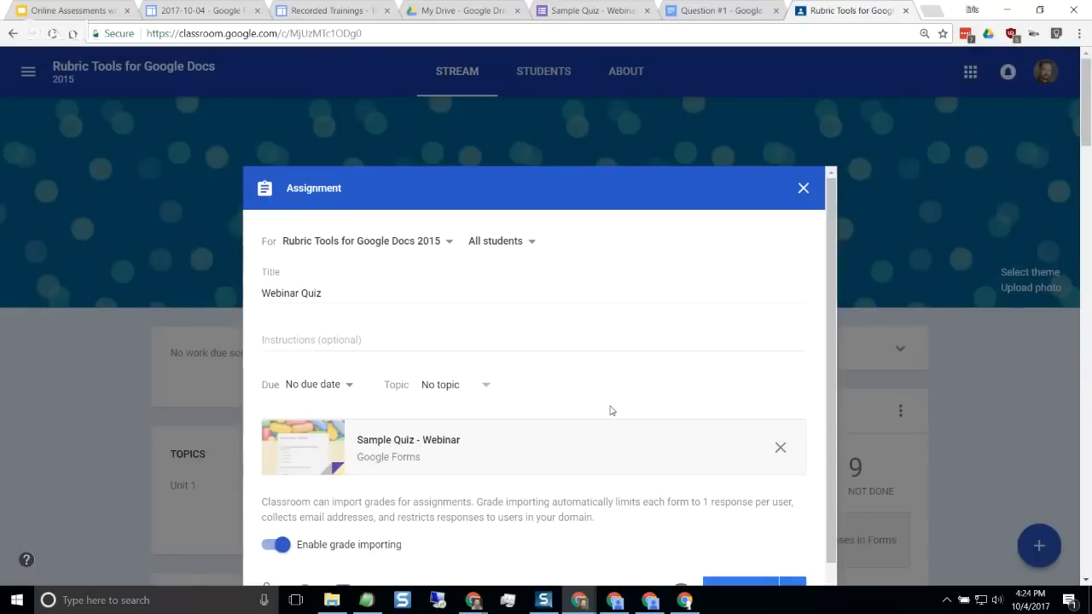
Review the "Webinar Quiz" assignment settings and assign it to all students with grade importing enabled
scroll(611, 411, "down", 3)
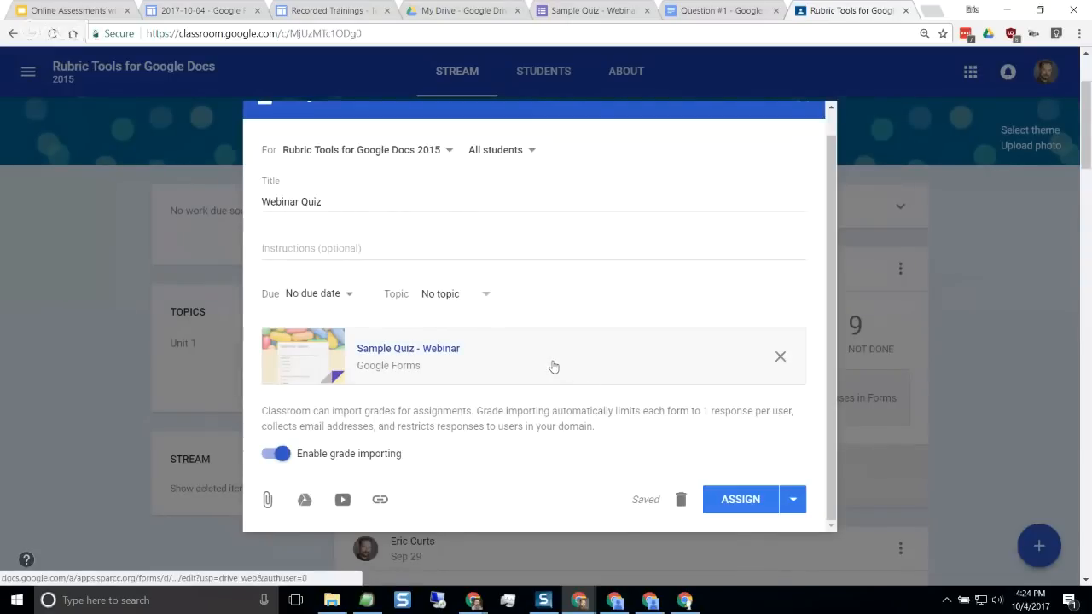
scroll(551, 366, "up", 1)
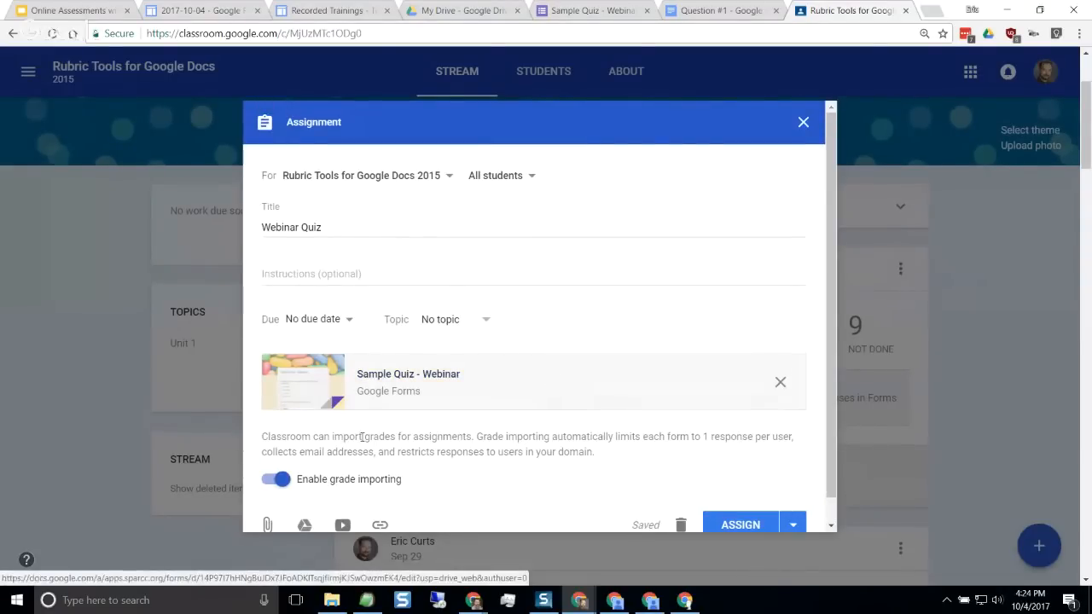
scroll(342, 433, "down", 1)
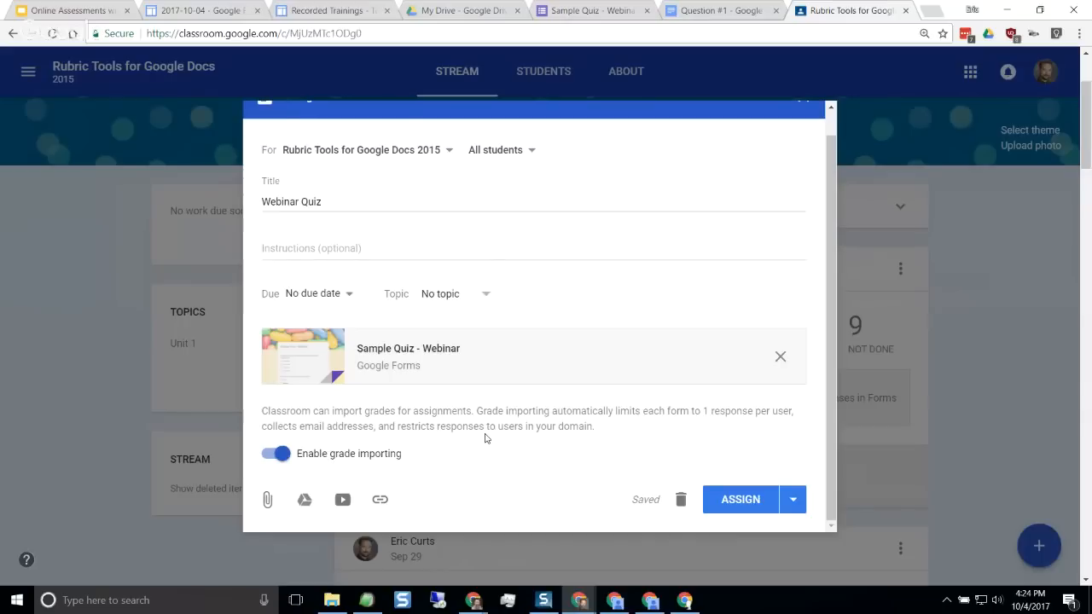
scroll(485, 436, "up", 1)
scroll(485, 435, "up", 2)
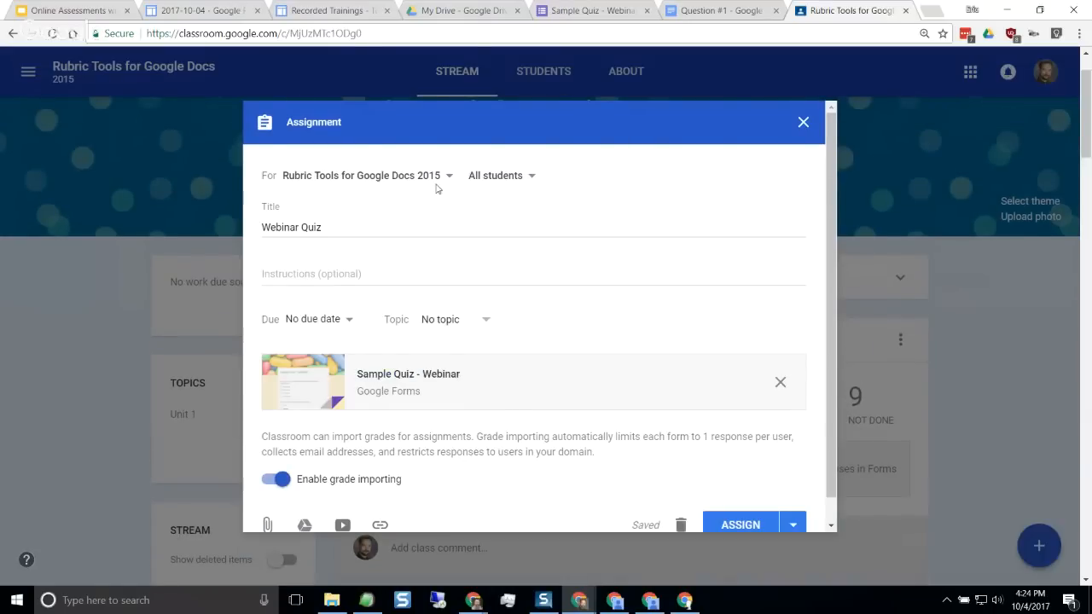
scroll(744, 400, "down", 1)
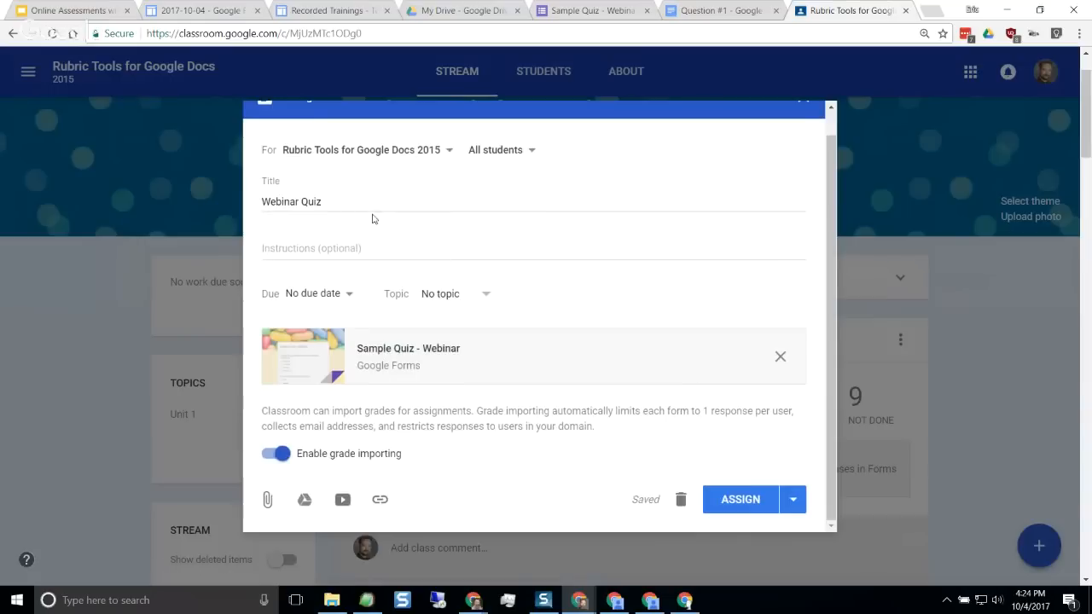
left_click(342, 203)
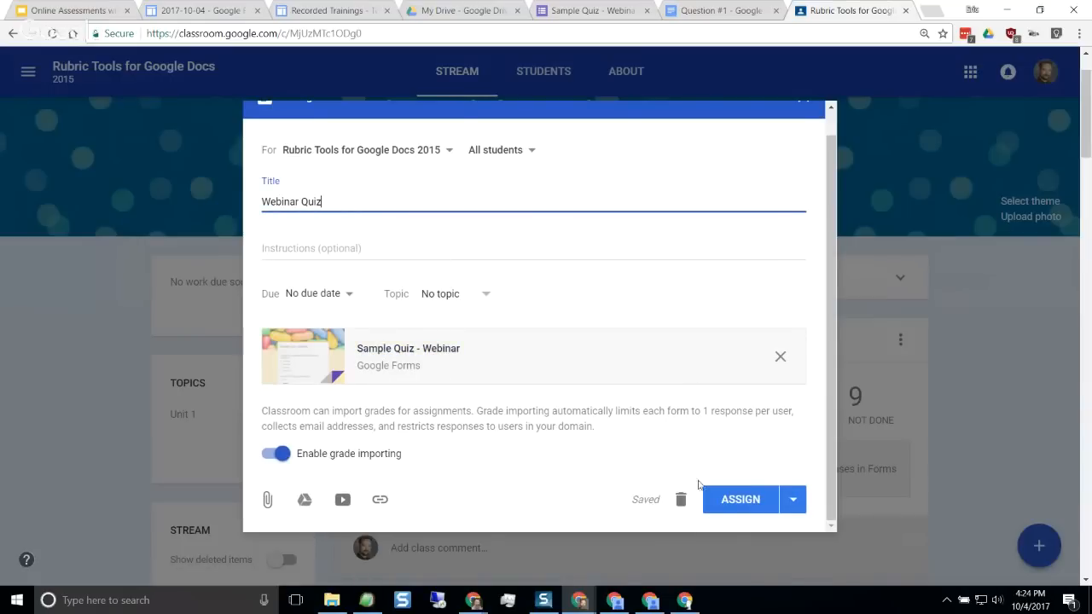
left_click(732, 501)
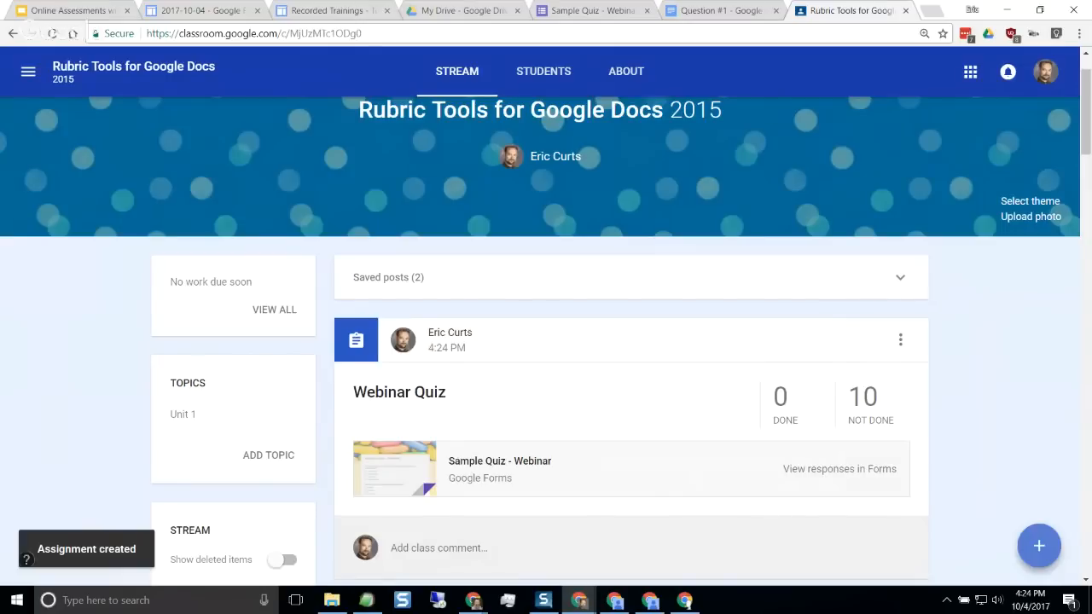
Switch to the browser window signed in as the test student and reload the class stream
key("alt+Tab")
left_click_drag(1091, 111, 478, 3)
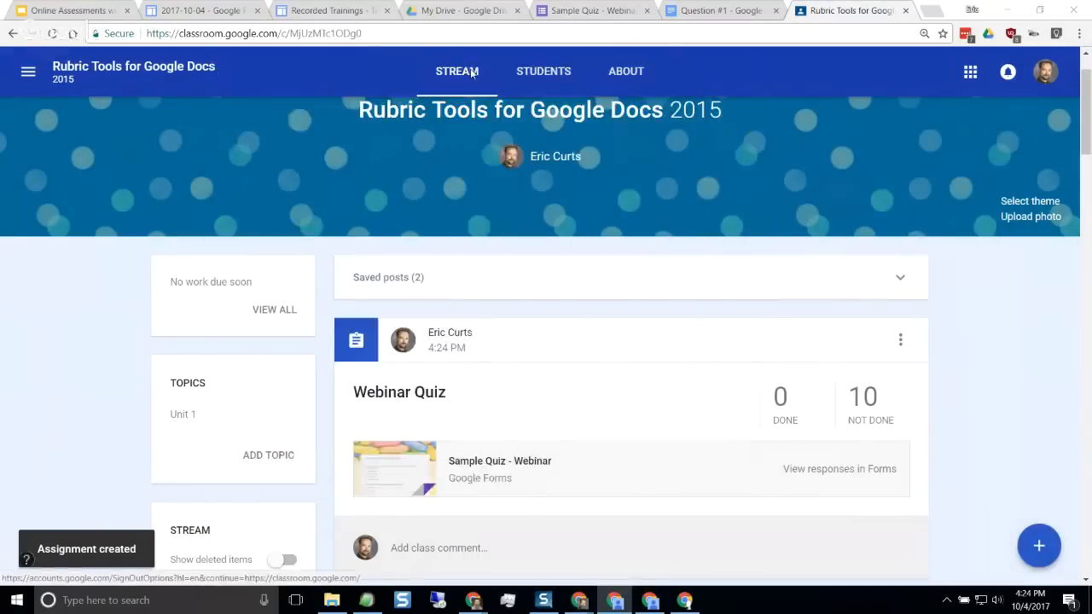
left_click(979, 347)
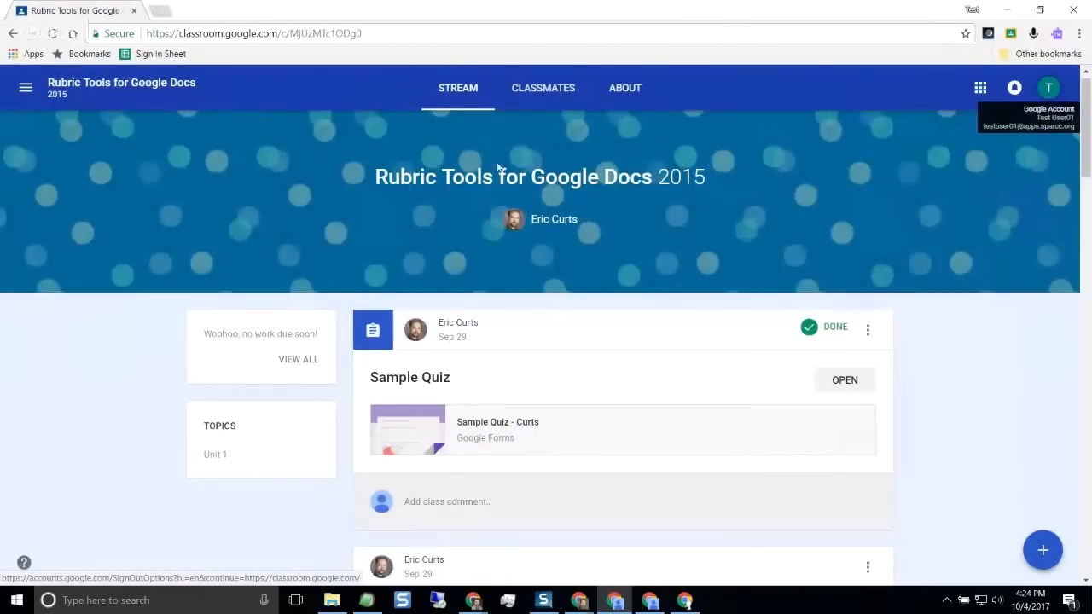
left_click(53, 34)
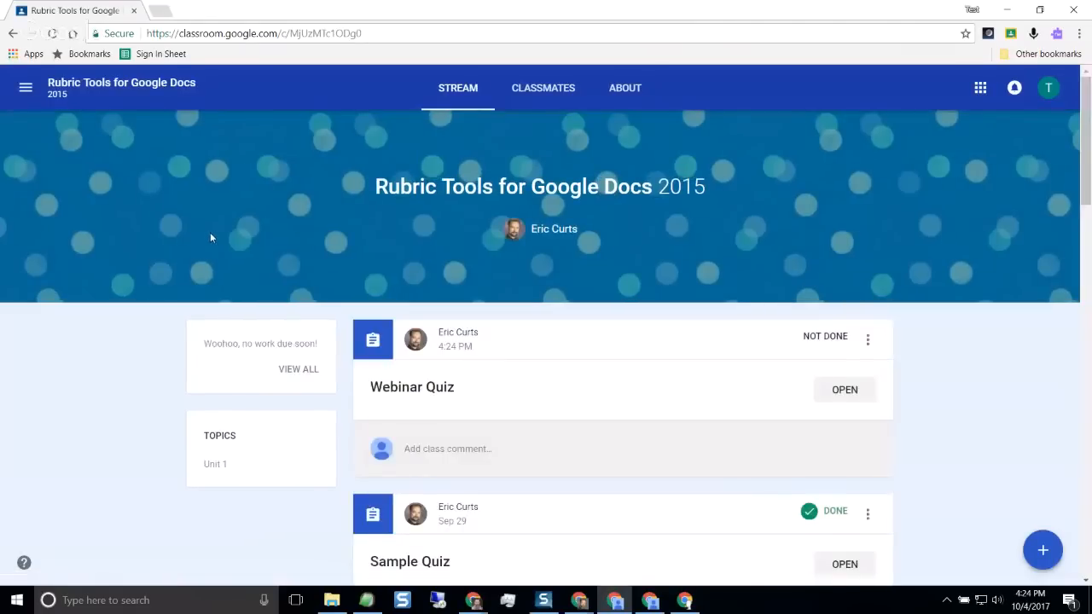
Open the "Webinar Quiz" assignment as the student and launch its attached "Sample Quiz - Webinar" form
left_click(430, 392)
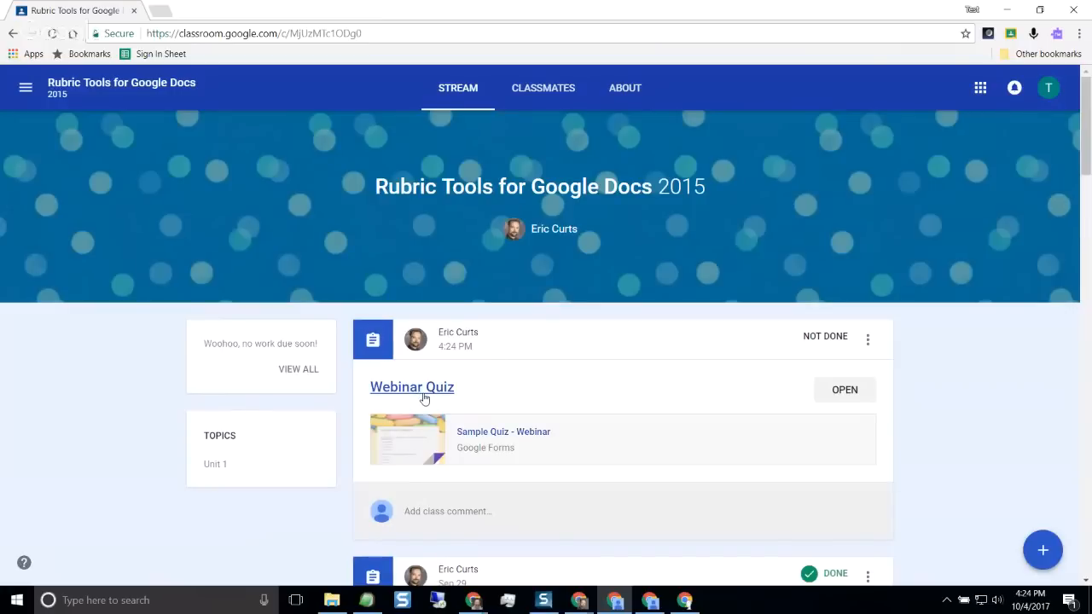
left_click(425, 390)
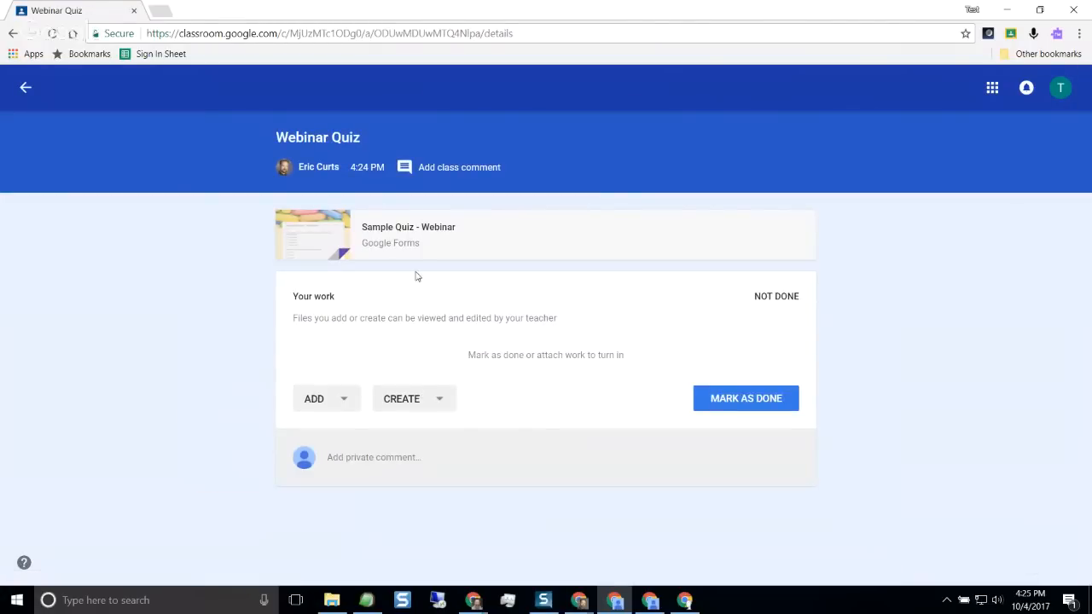
left_click(424, 228)
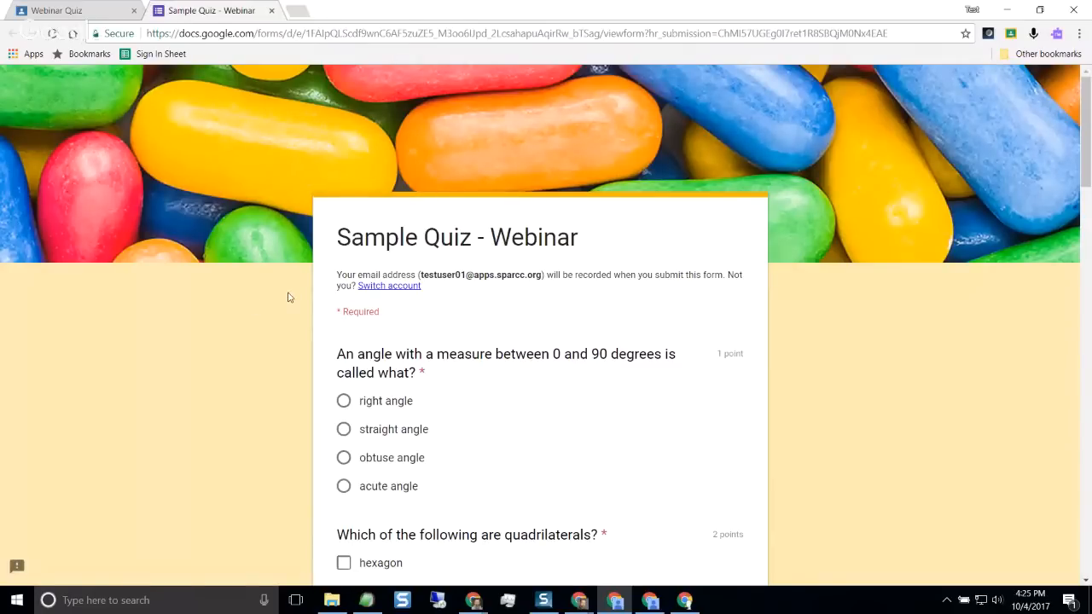
scroll(265, 325, "down", 1)
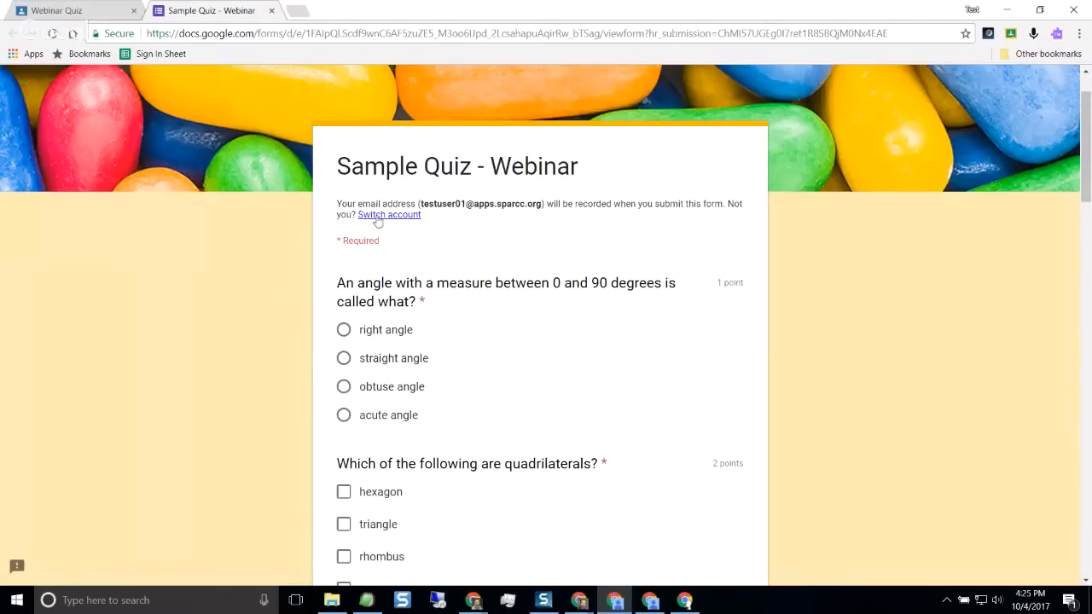
scroll(376, 220, "down", 1)
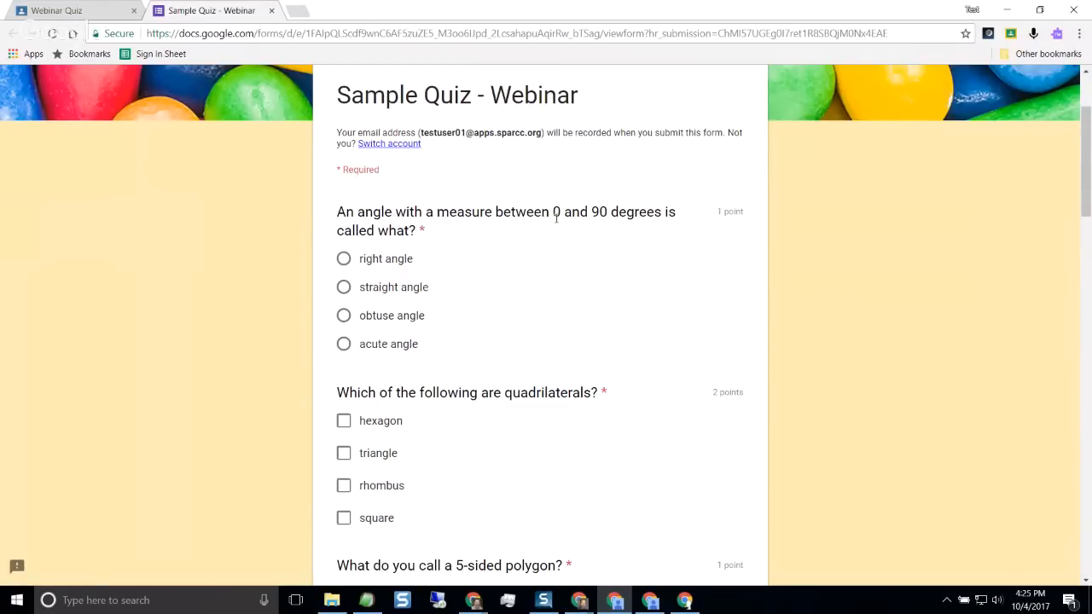
Answer the 0 to 90 degrees question with "acute angle" and the quadrilaterals question with "rhombus" and "square"
left_click(343, 344)
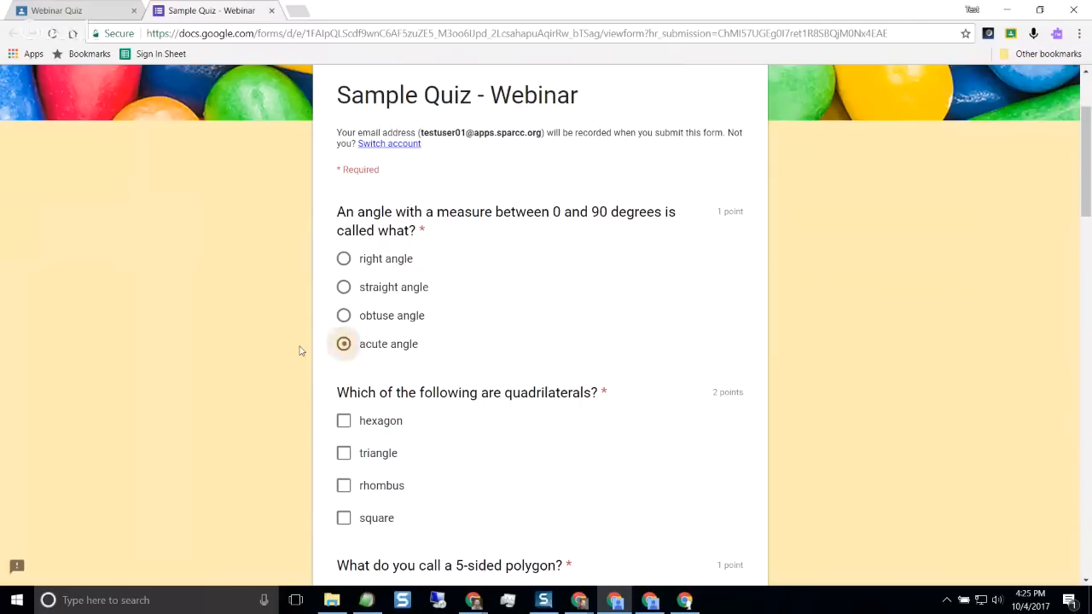
scroll(297, 351, "down", 3)
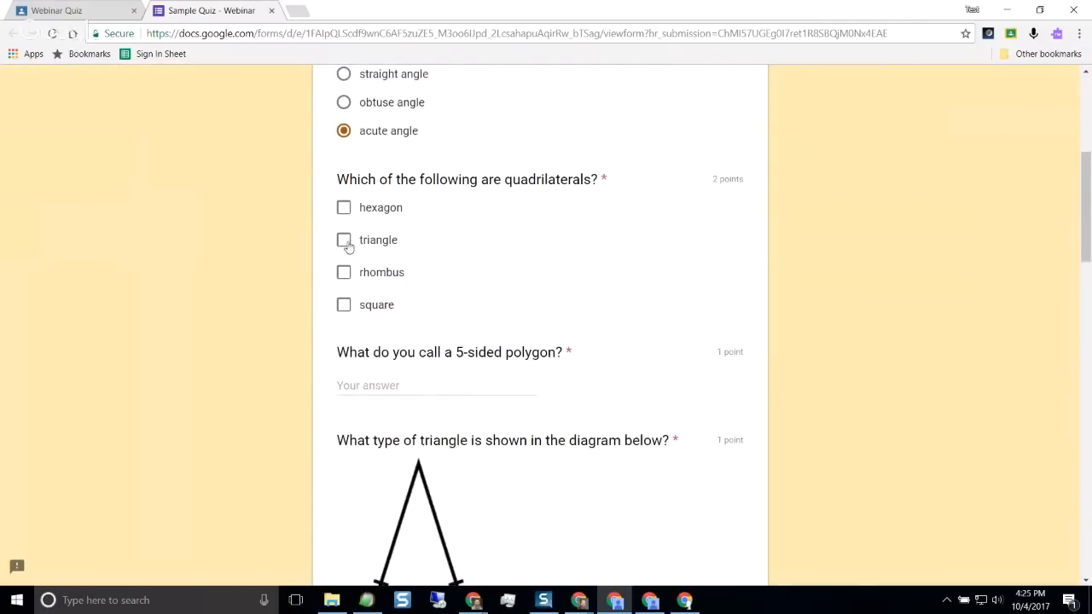
left_click(344, 272)
left_click(344, 305)
Answer "pentagon" for the 5-sided polygon and choose "isosceles triangle" for the triangle diagram
left_click(398, 385)
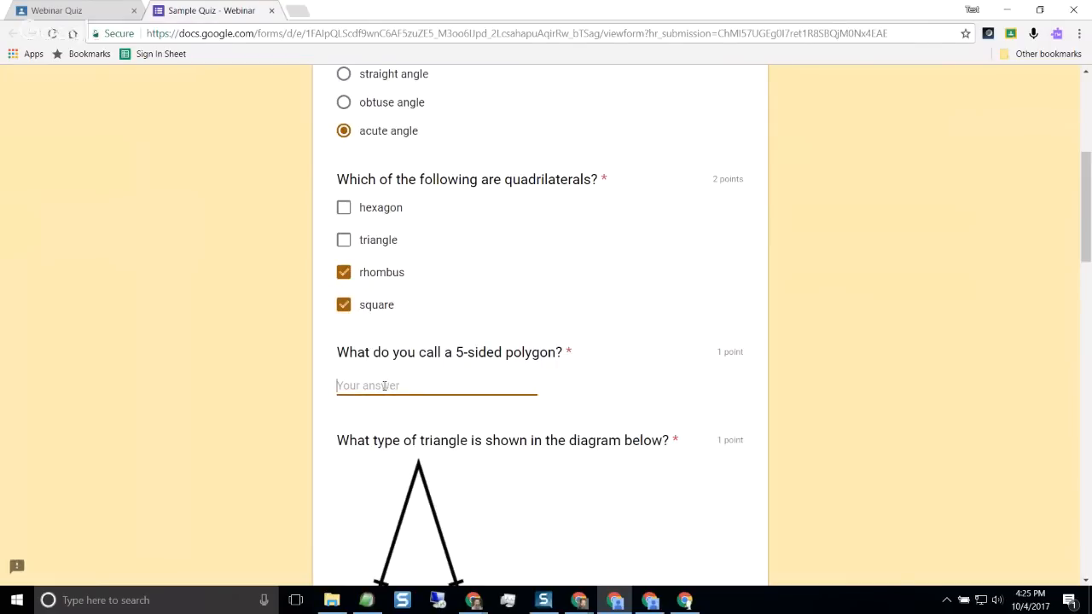
type("pentagon")
scroll(397, 386, "down", 5)
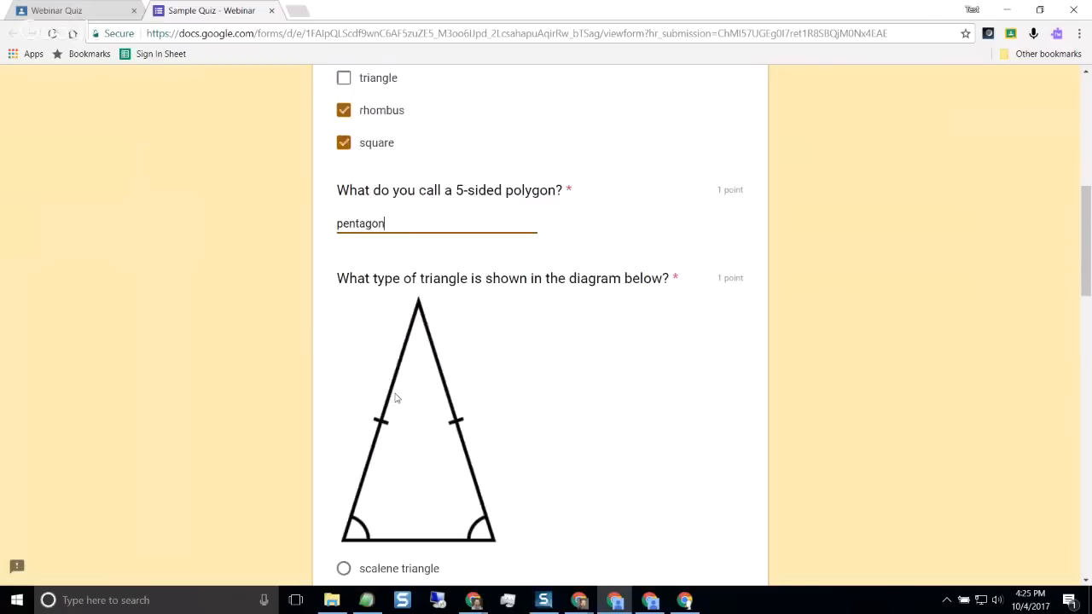
left_click(344, 361)
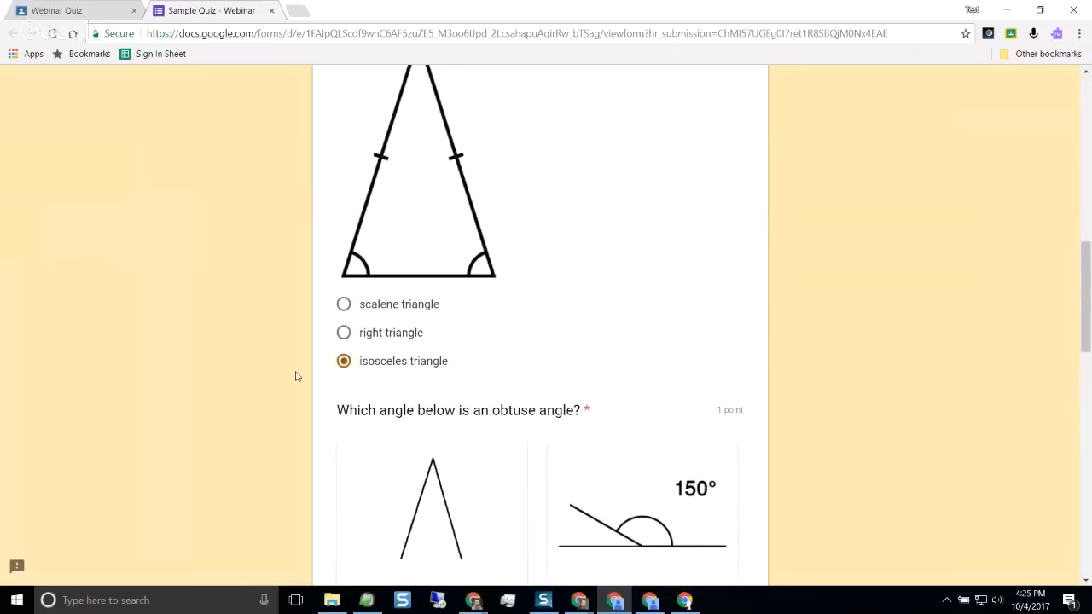
Choose the 150° picture as the obtuse angle and "octagon" as the shape of the street signs
scroll(297, 373, "down", 3)
scroll(298, 373, "down", 1)
left_click(554, 321)
scroll(184, 368, "down", 3)
scroll(216, 359, "down", 2)
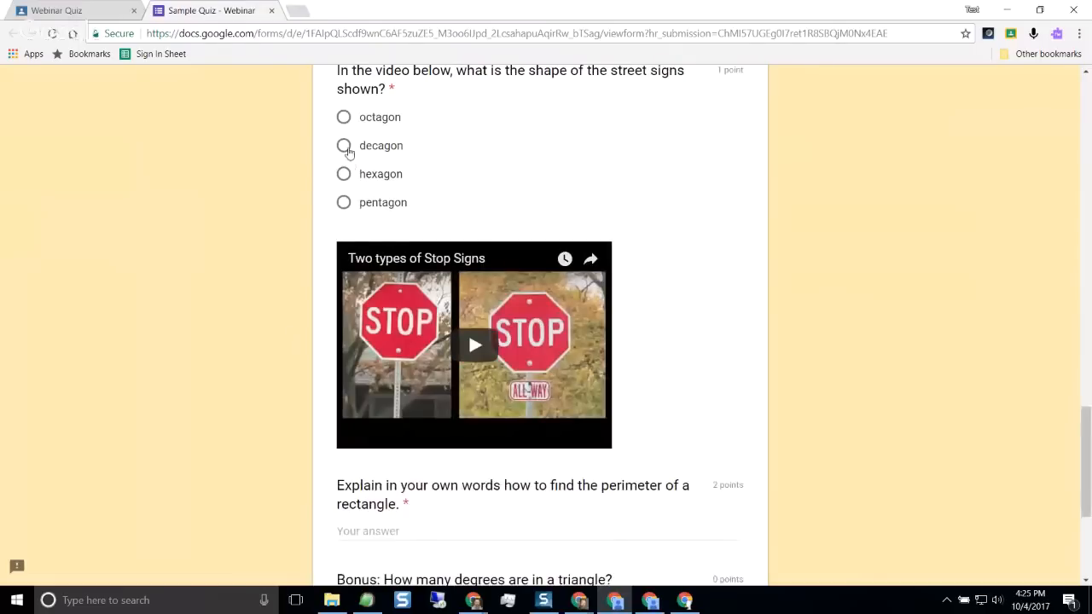
left_click(344, 117)
Have Read&Write for Google Chrome read the rectangle perimeter question aloud, stop the playback and close its toolbar
scroll(251, 235, "down", 2)
scroll(251, 235, "down", 1)
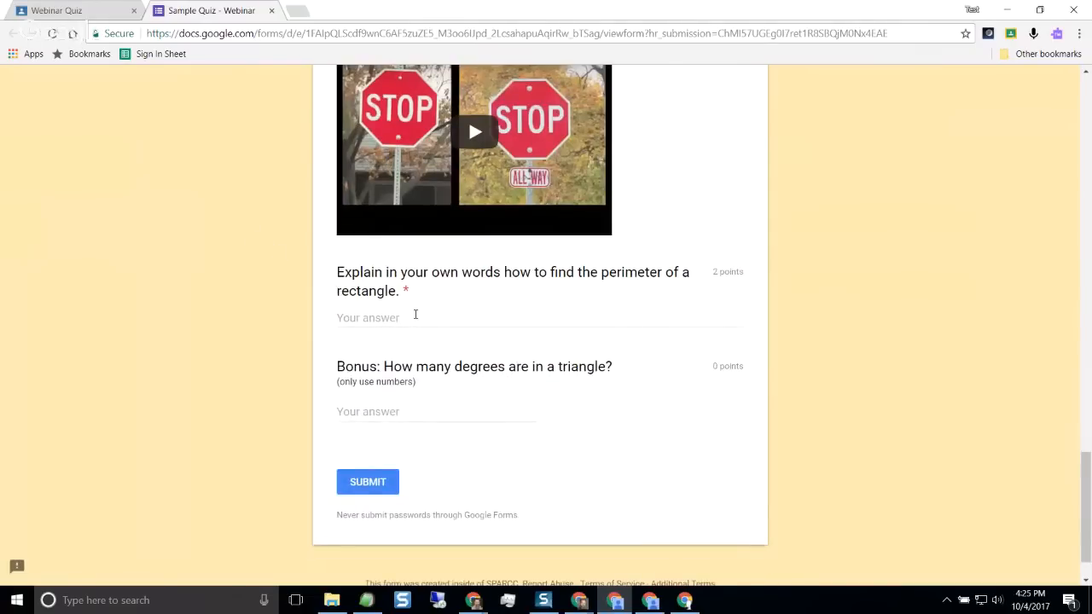
left_click(415, 317)
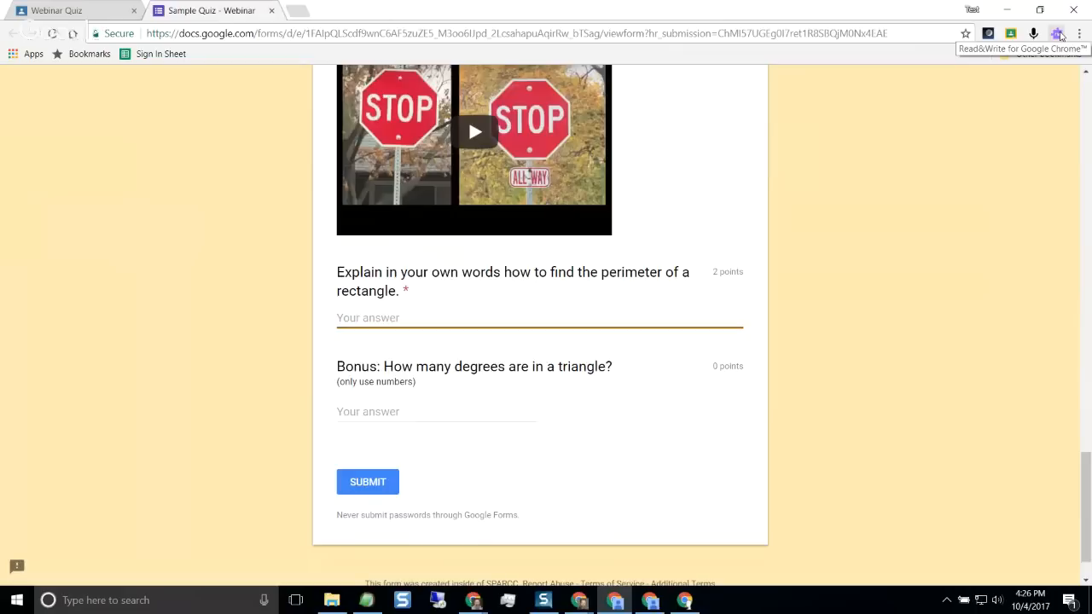
left_click(1059, 34)
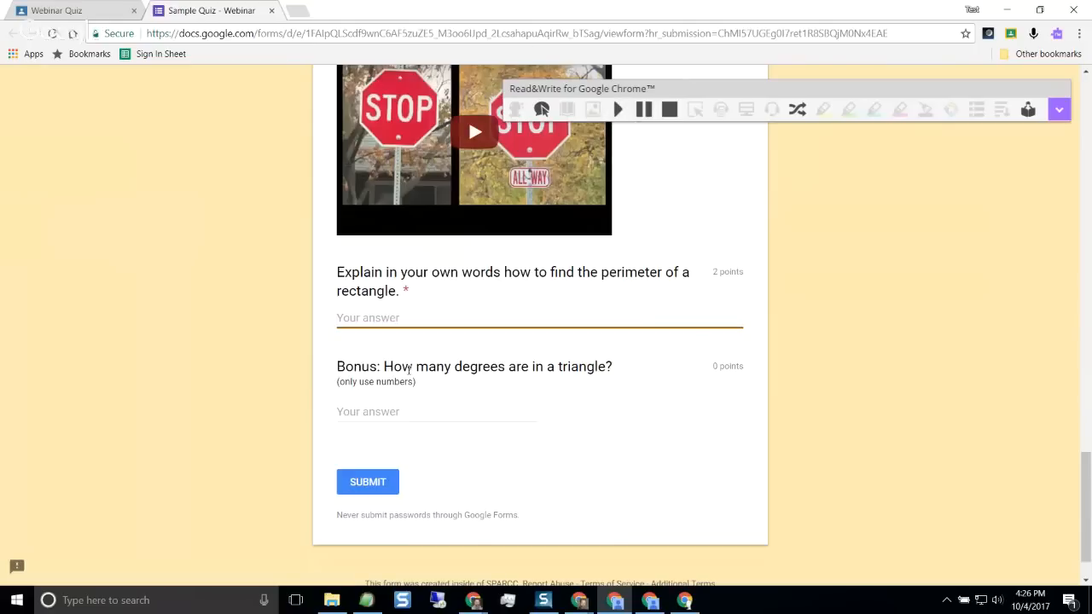
left_click_drag(400, 293, 339, 273)
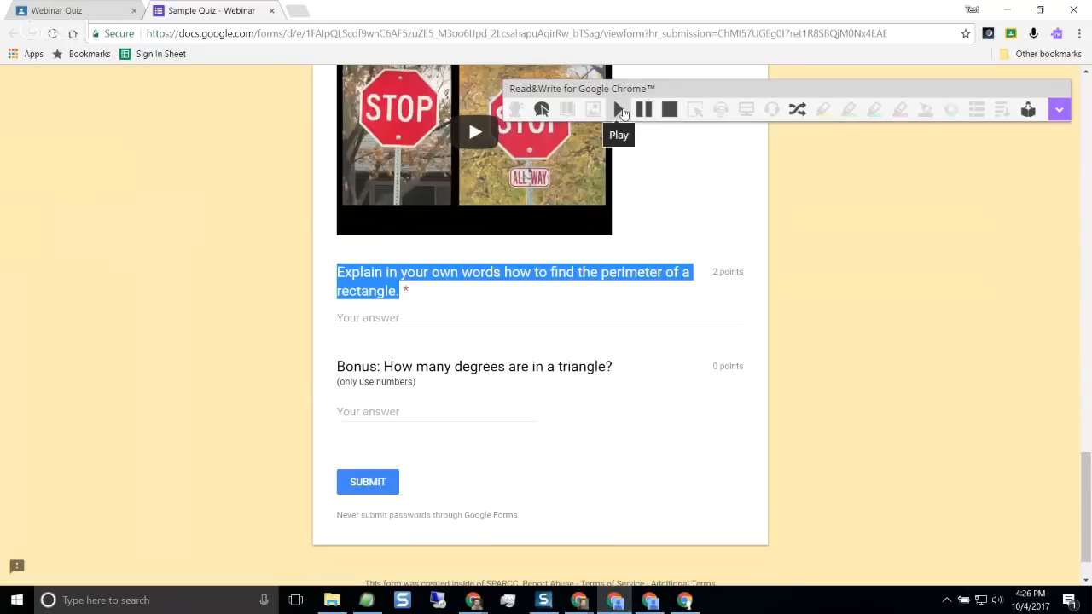
left_click(621, 112)
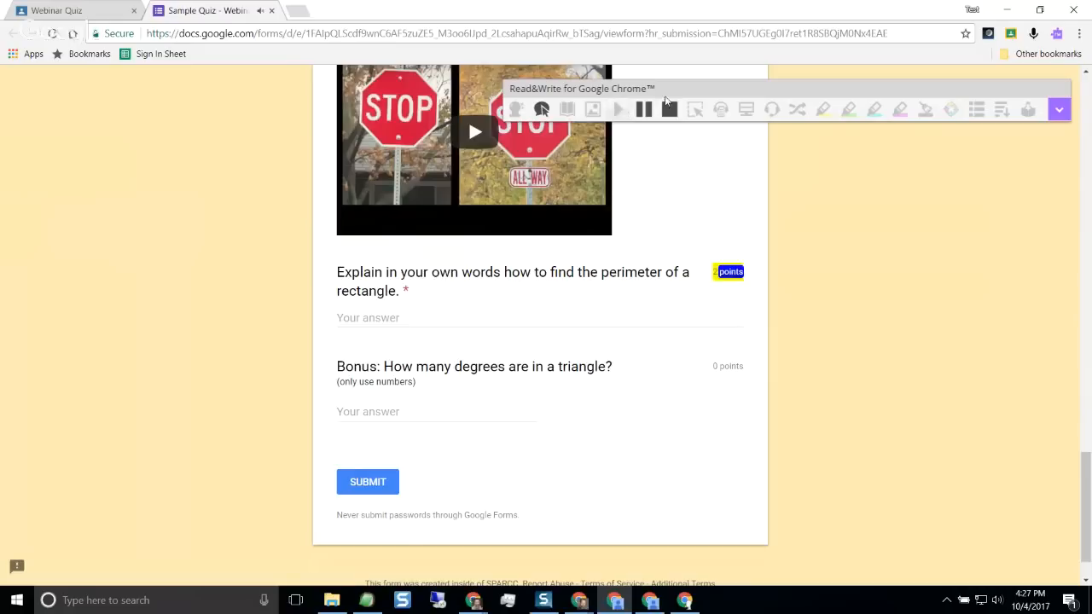
left_click(671, 111)
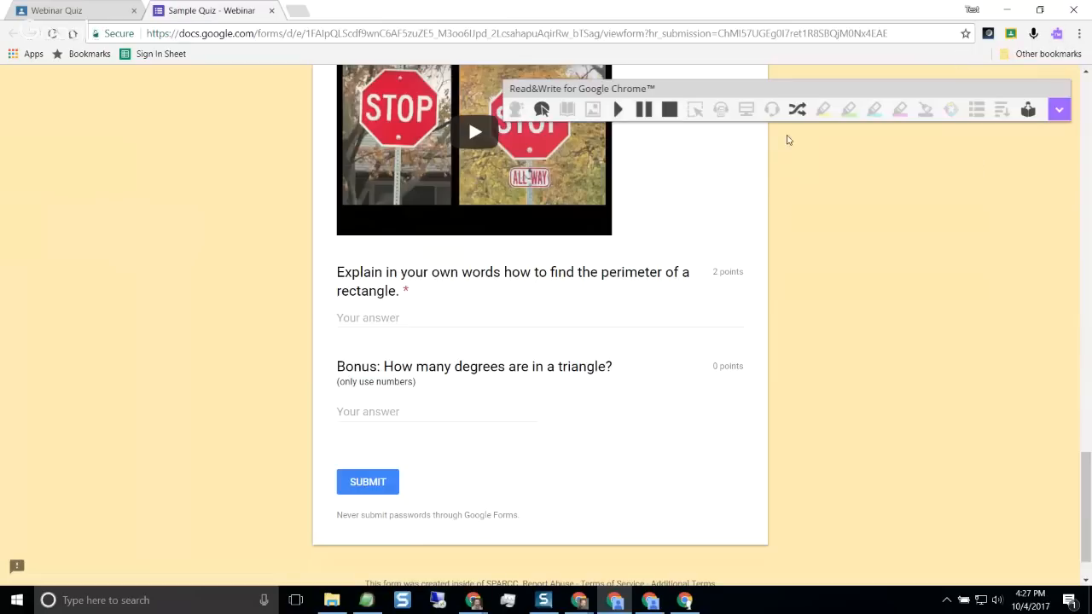
left_click(1057, 37)
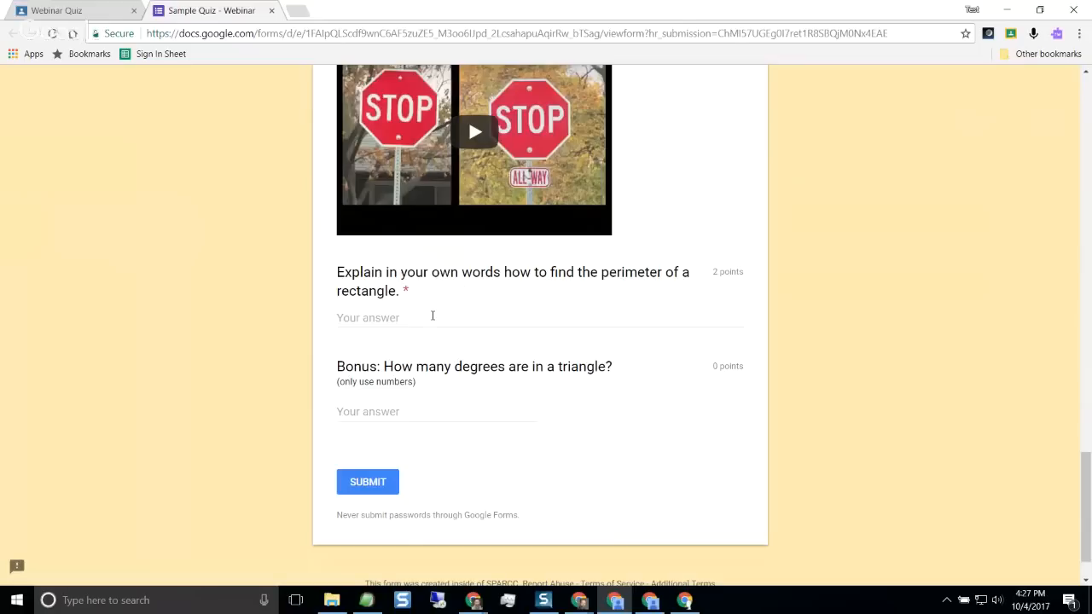
Dictate "You add up all of the sides" with VoiceIn Voice Typing as the rectangle perimeter answer, and answer 180 for the bonus question
left_click(392, 316)
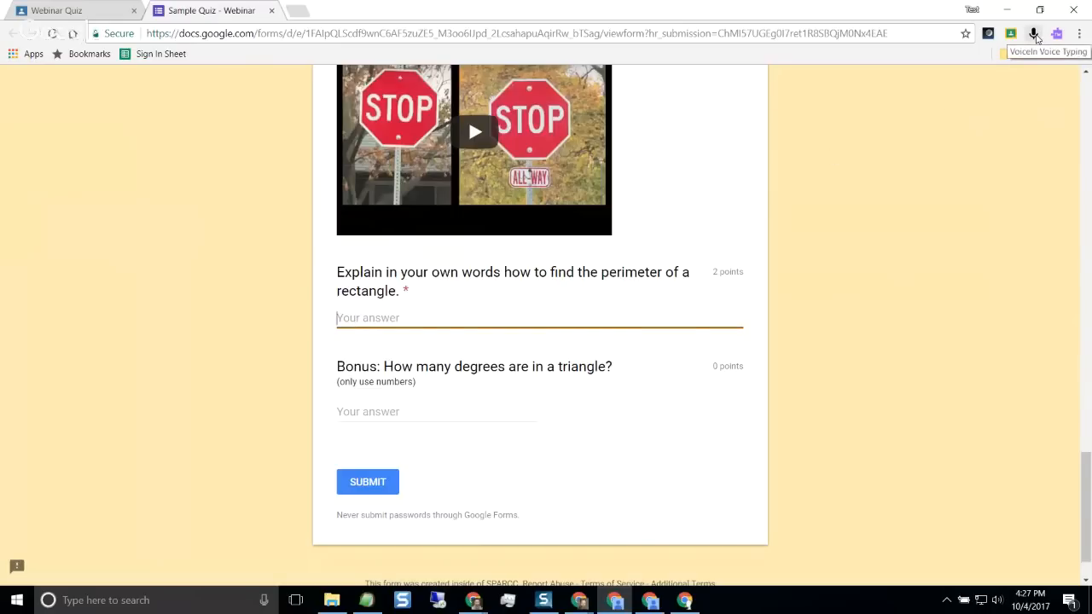
right_click(359, 321)
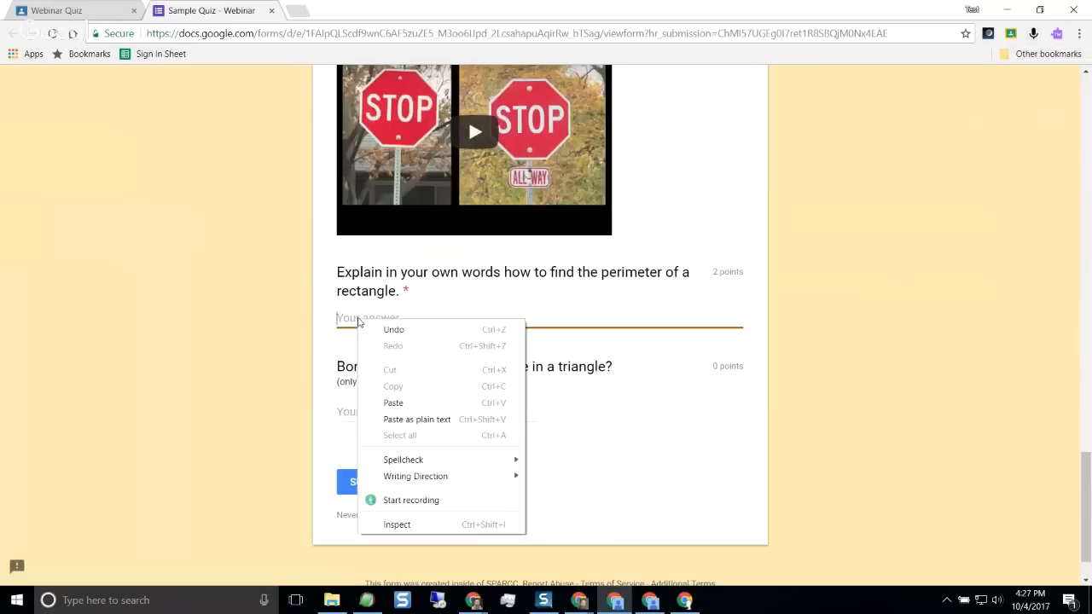
left_click(562, 317)
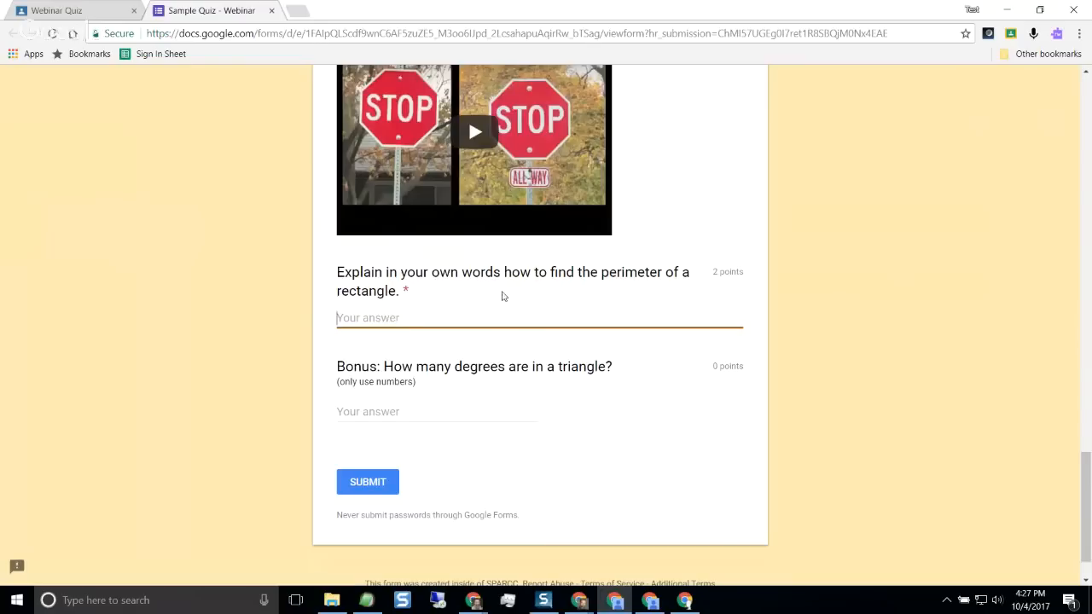
left_click(1033, 34)
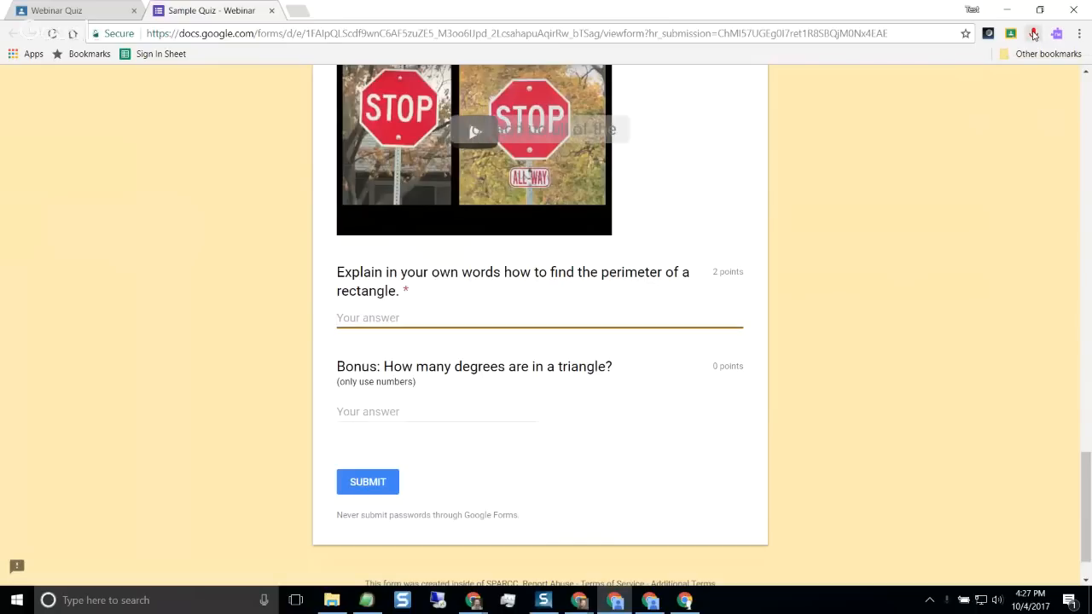
left_click(1033, 34)
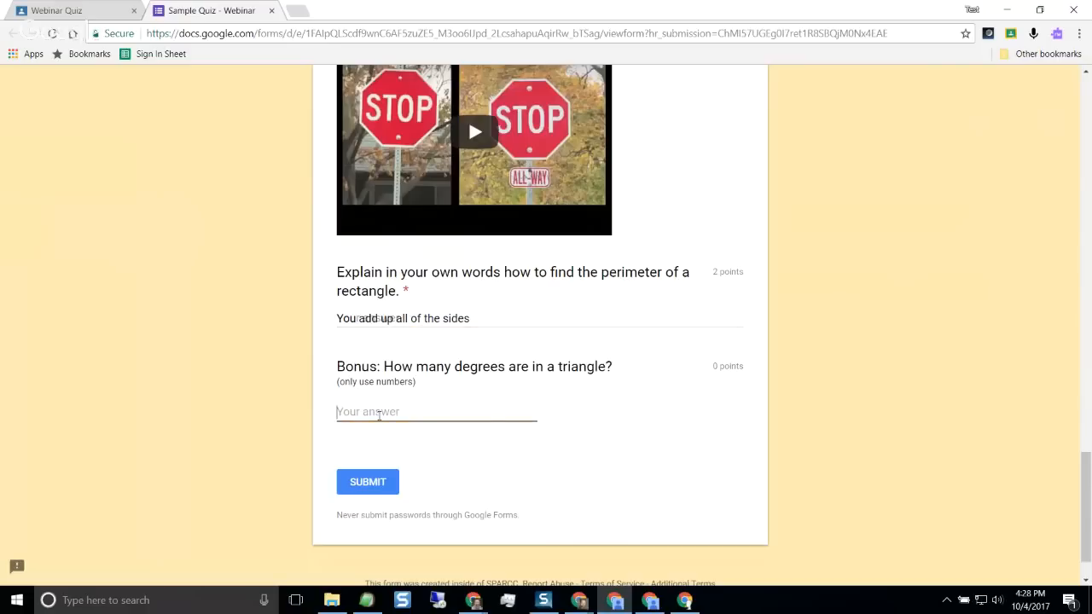
type("180")
Submit the first student's quiz and review its score and graded answers down to the bonus question
left_click(367, 483)
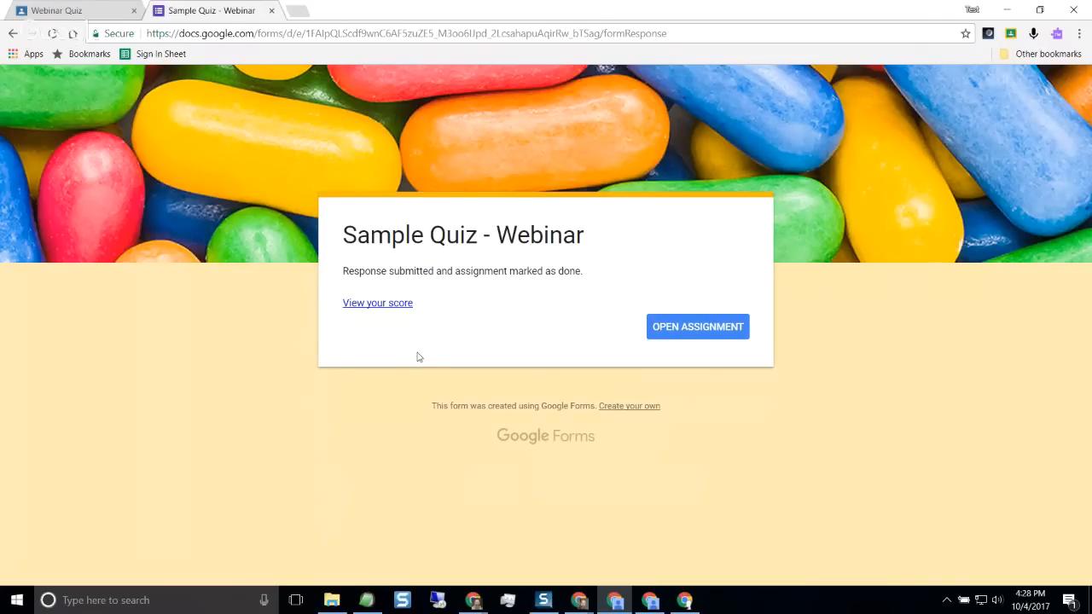
left_click(389, 305)
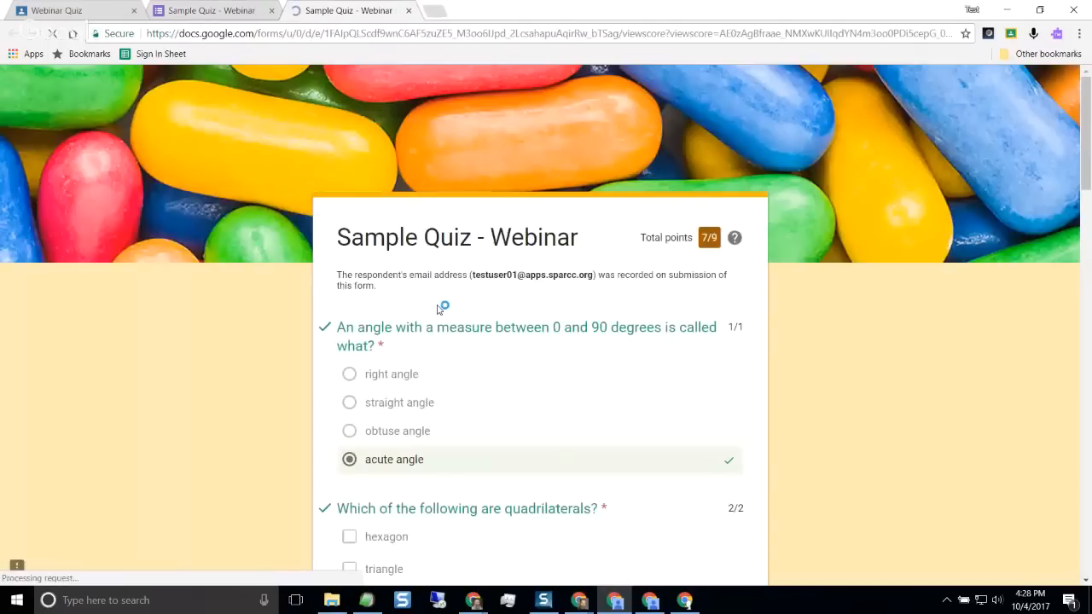
scroll(696, 254, "down", 3)
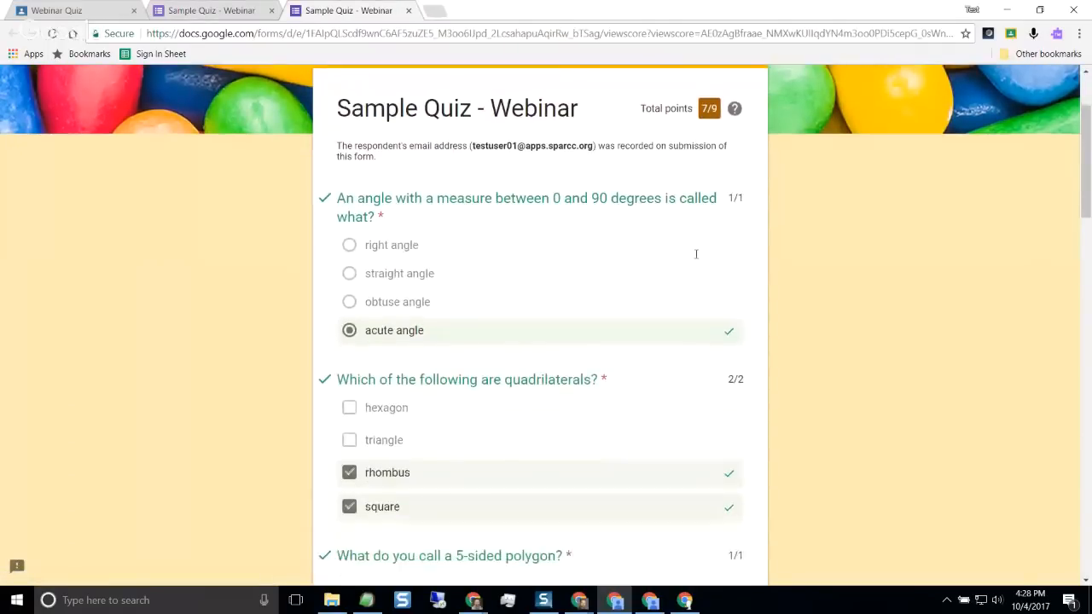
scroll(499, 237, "down", 12)
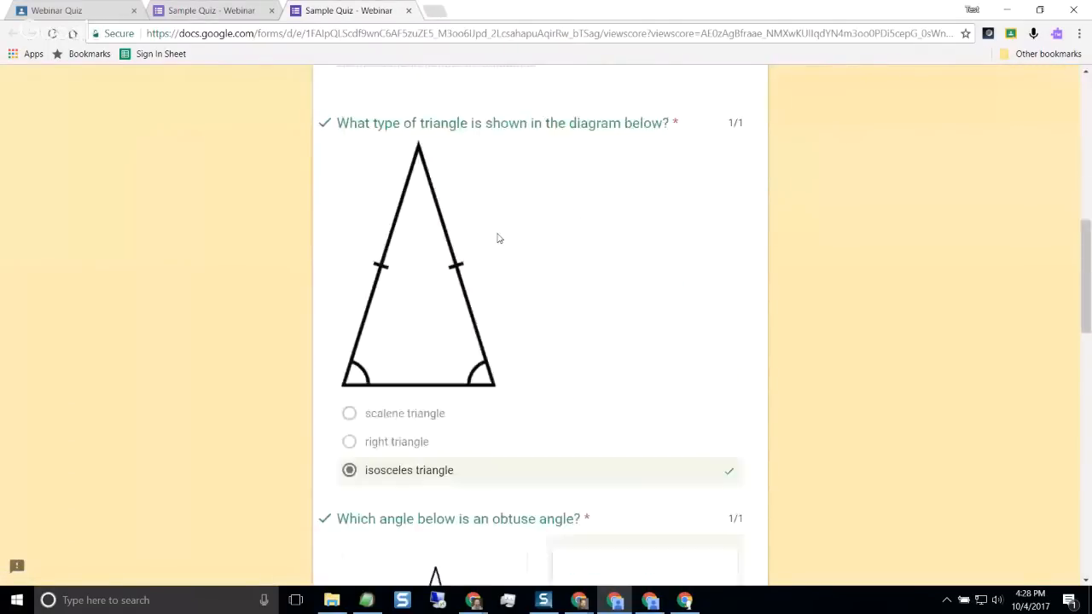
scroll(499, 239, "down", 6)
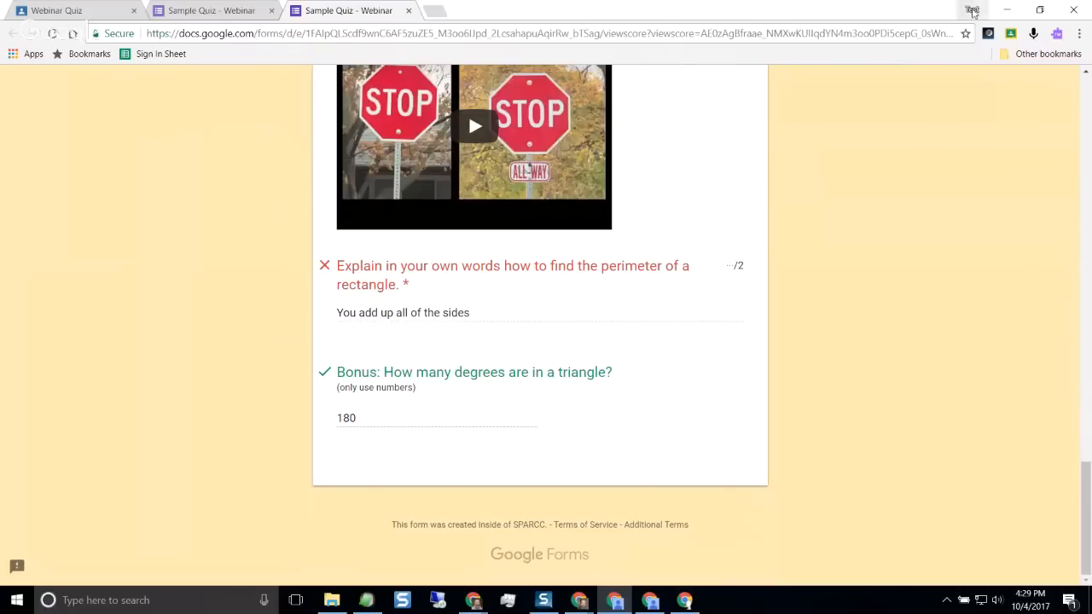
Put away the first student's browser window and bring up the second student's Google Classroom window at full size
double_click(859, 15)
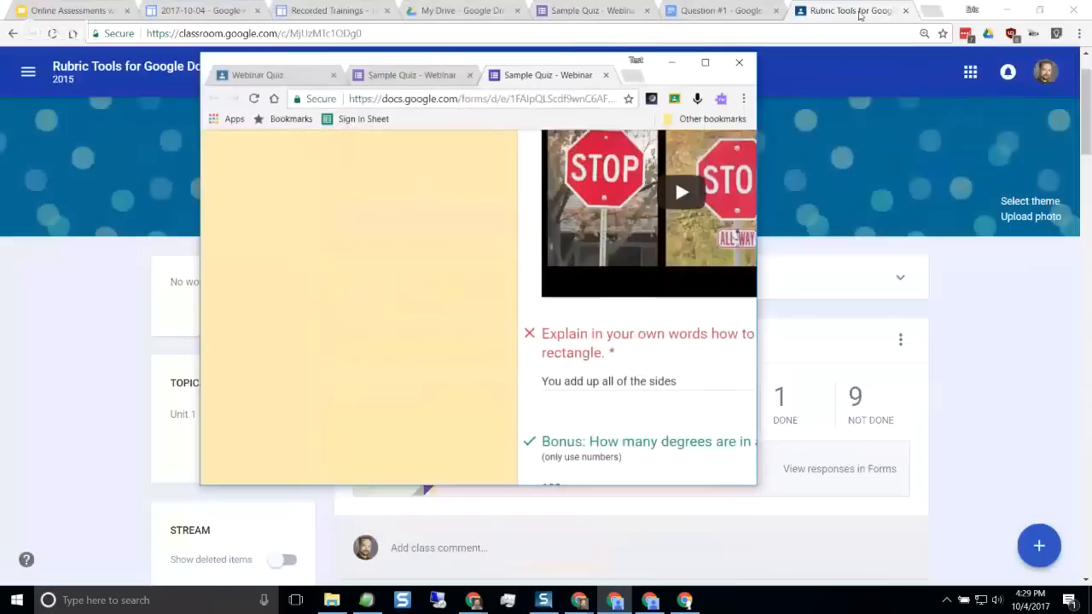
left_click(677, 70)
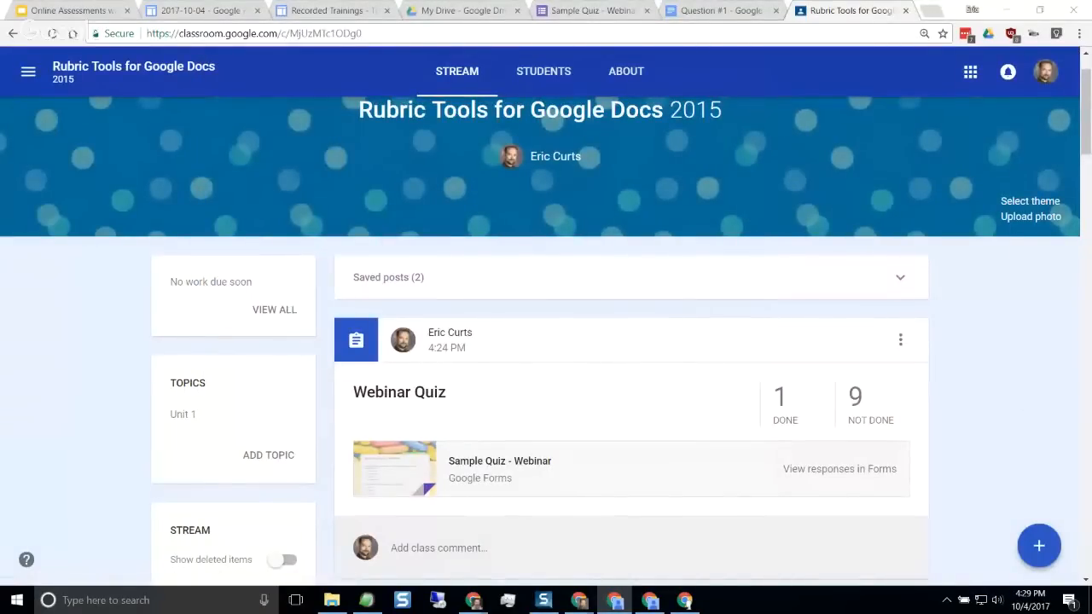
left_click(651, 600)
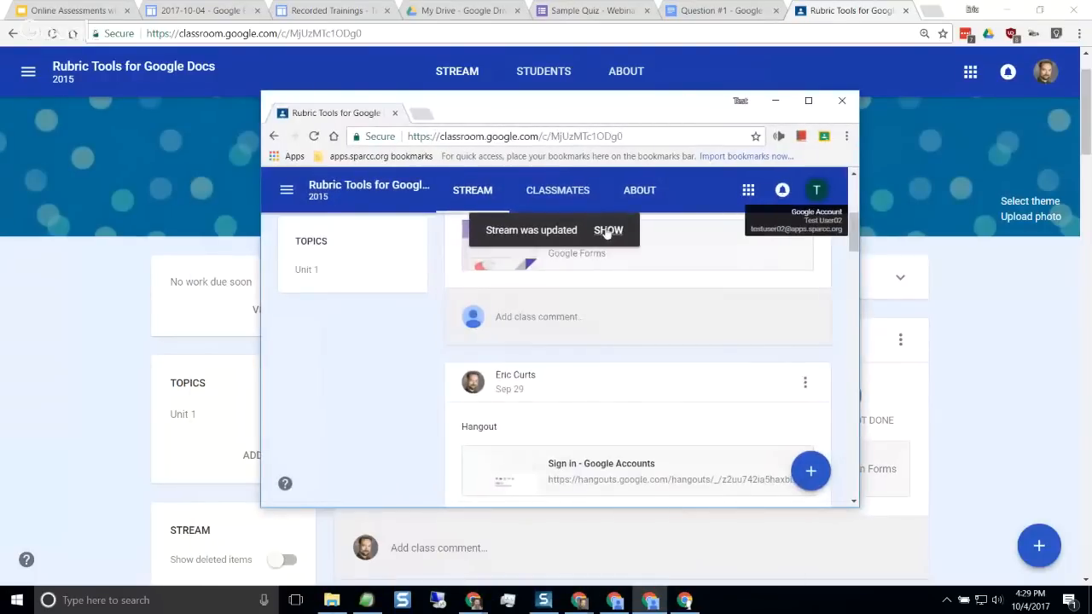
left_click(606, 230)
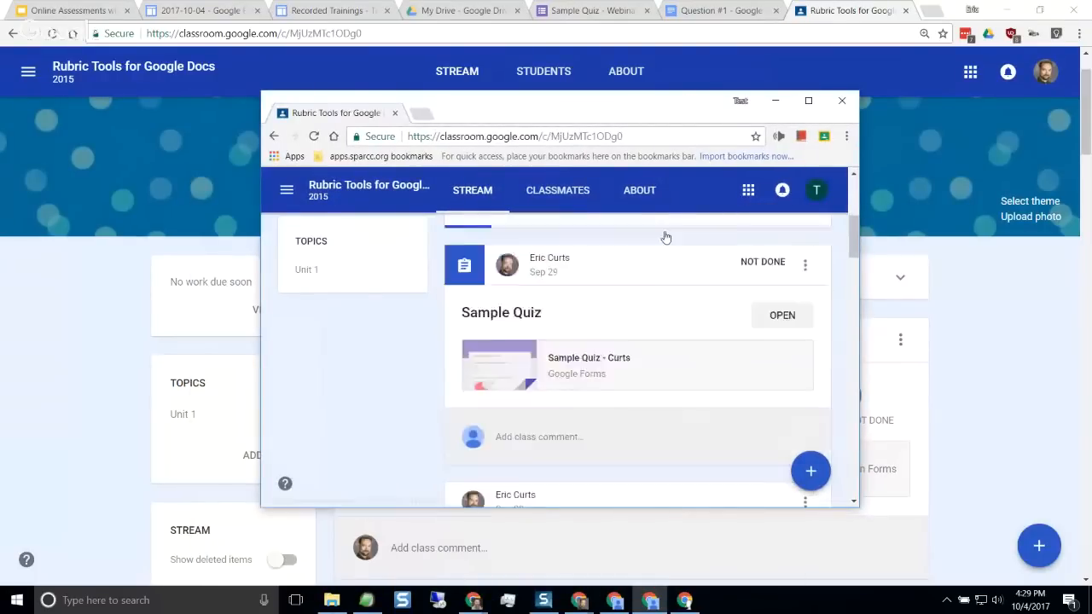
left_click(808, 101)
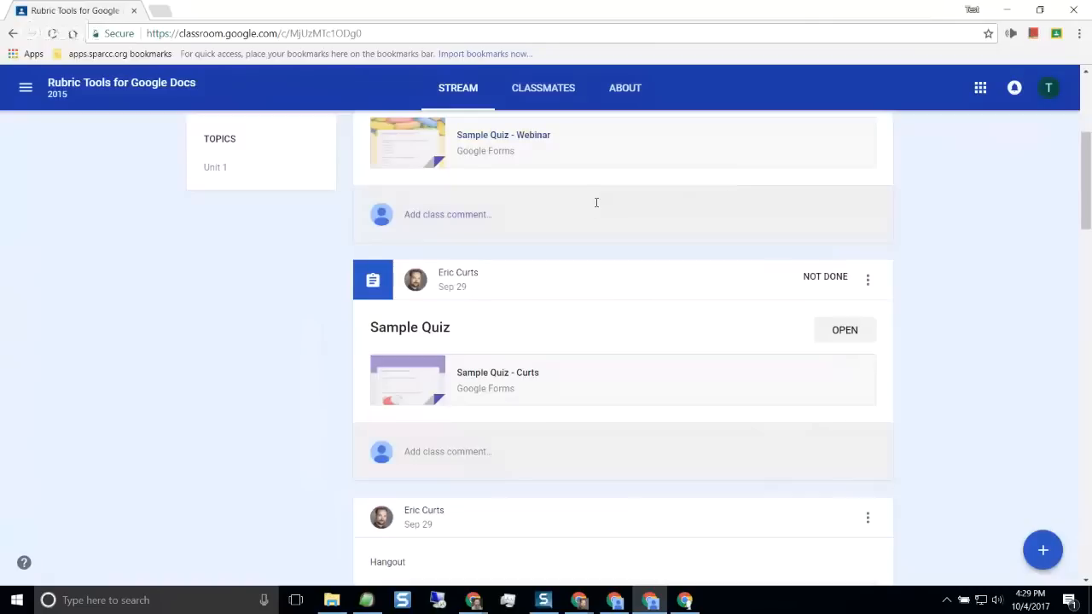
Open the "Sample Quiz - Webinar" form from the Webinar Quiz assignment in the class stream
scroll(595, 205, "up", 4)
scroll(556, 322, "down", 1)
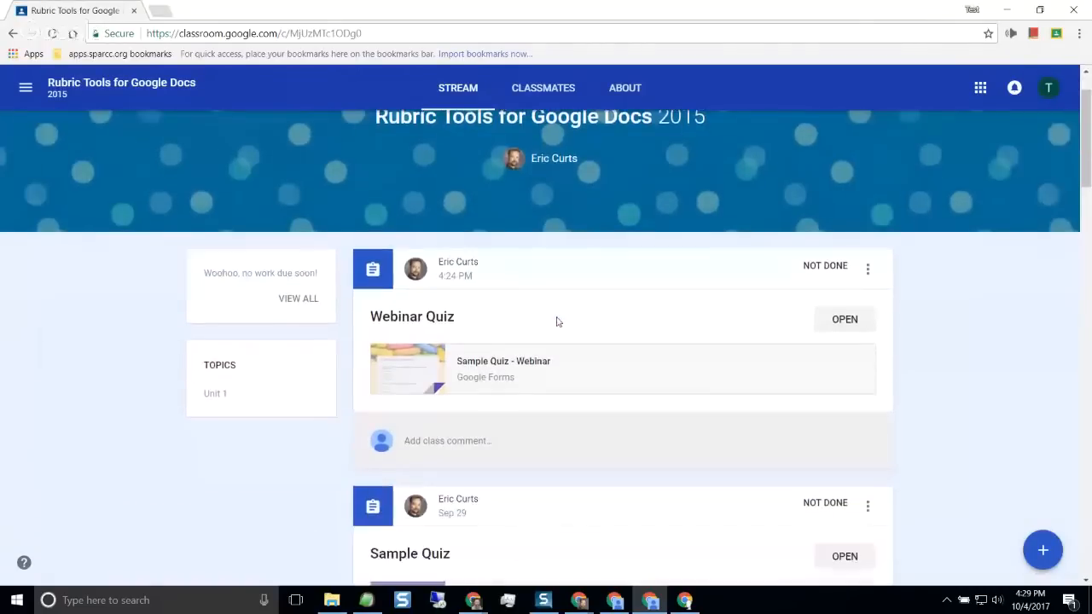
left_click(536, 362)
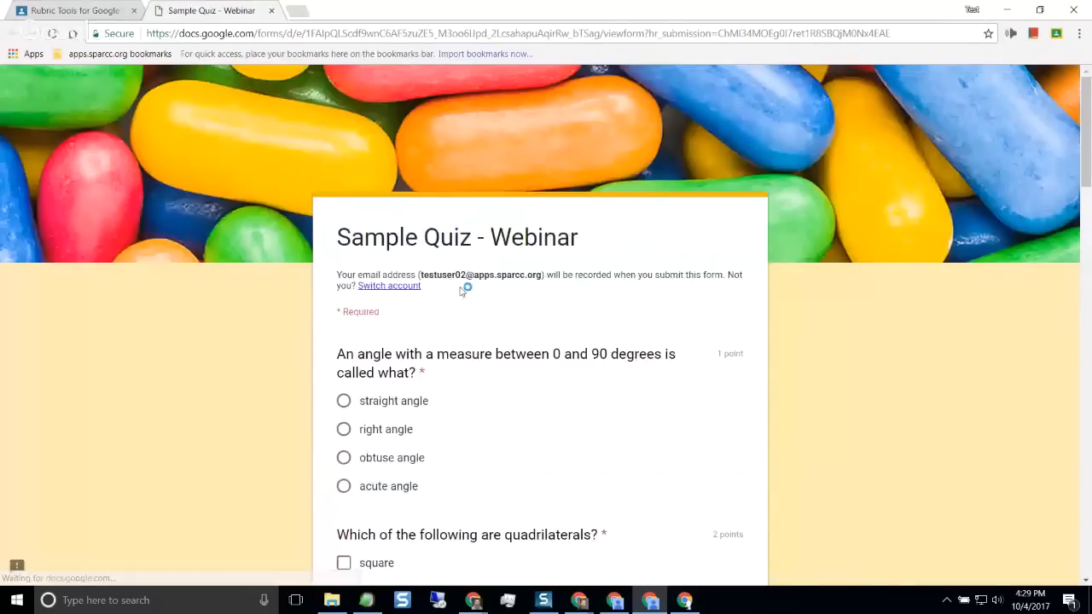
Answer the 0 to 90 degrees question with "acute angle" and select only "square" for the quadrilaterals question
scroll(276, 316, "down", 2)
left_click(343, 344)
scroll(244, 359, "down", 3)
left_click(344, 208)
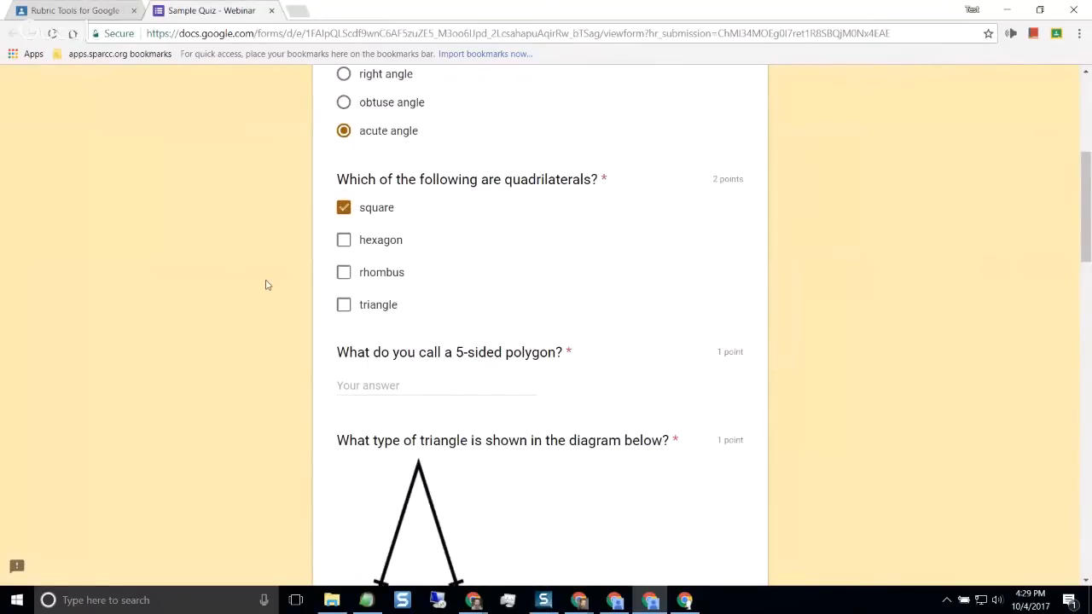
Answer "pentagon" for the 5-sided polygon and choose "scalene triangle" for the triangle diagram
scroll(273, 277, "down", 3)
left_click(439, 175)
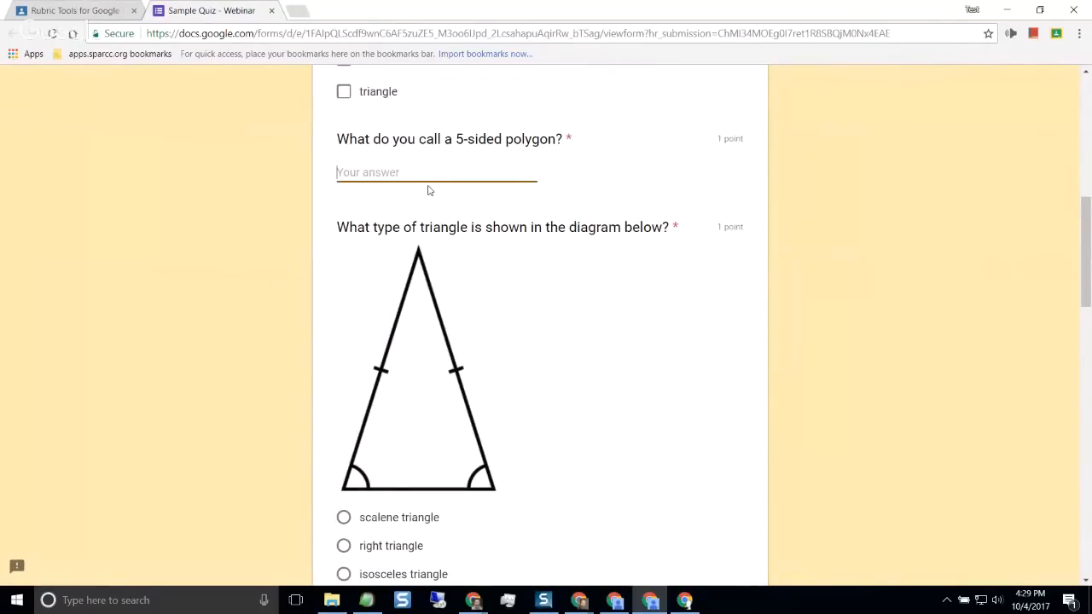
type("poly")
key("BackSpace")
key("BackSpace")
key("BackSpace")
type("entagon")
scroll(338, 276, "down", 2)
left_click(343, 375)
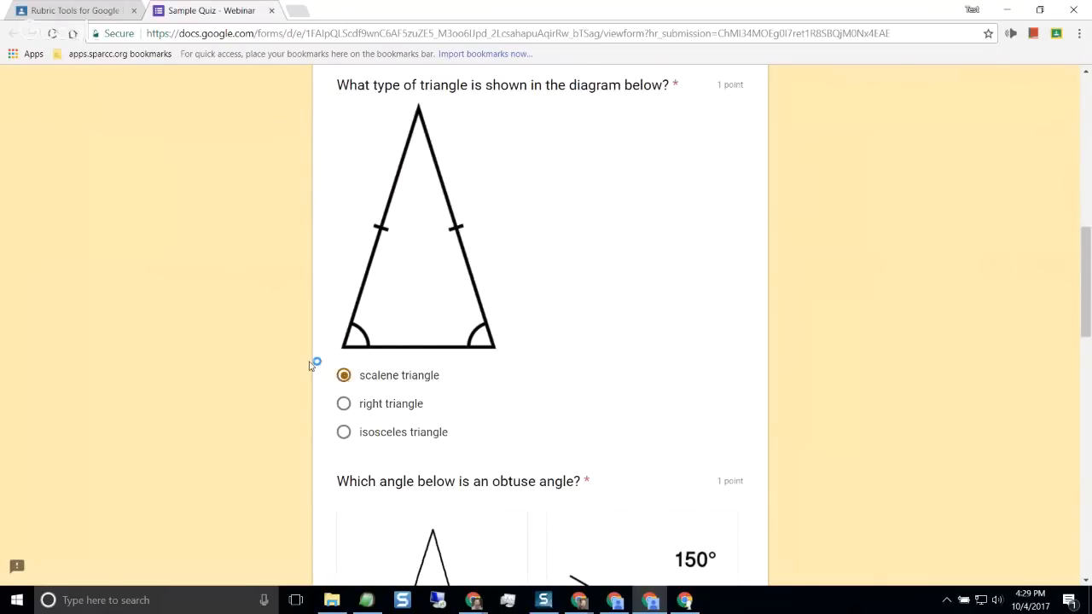
Choose the 150° picture as the obtuse angle and "octagon" for the shape of the street signs
scroll(310, 365, "down", 4)
left_click(554, 321)
scroll(299, 334, "down", 3)
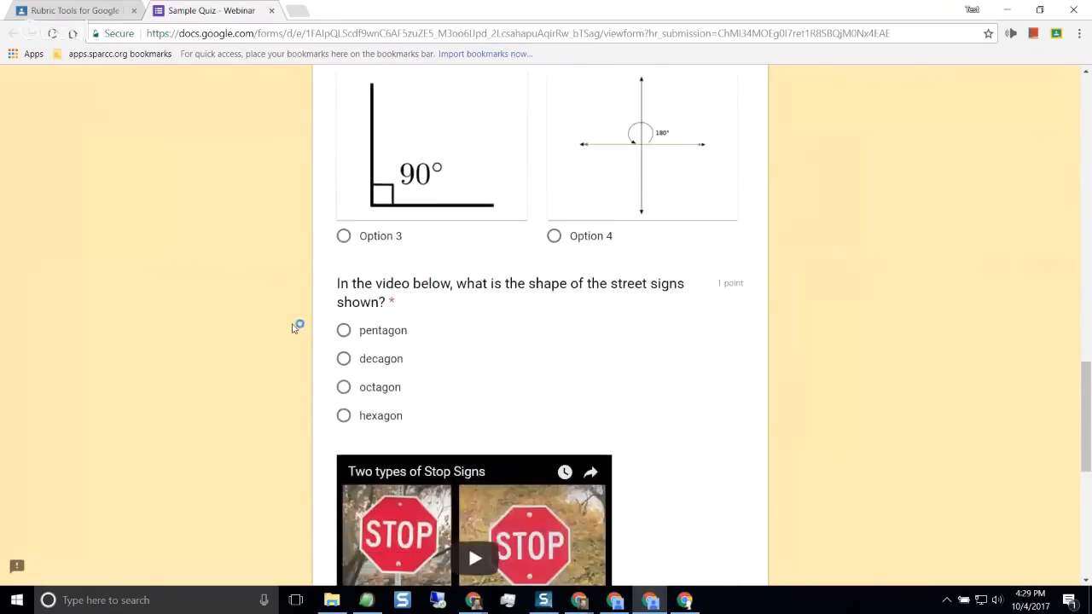
scroll(293, 328, "down", 3)
left_click(343, 175)
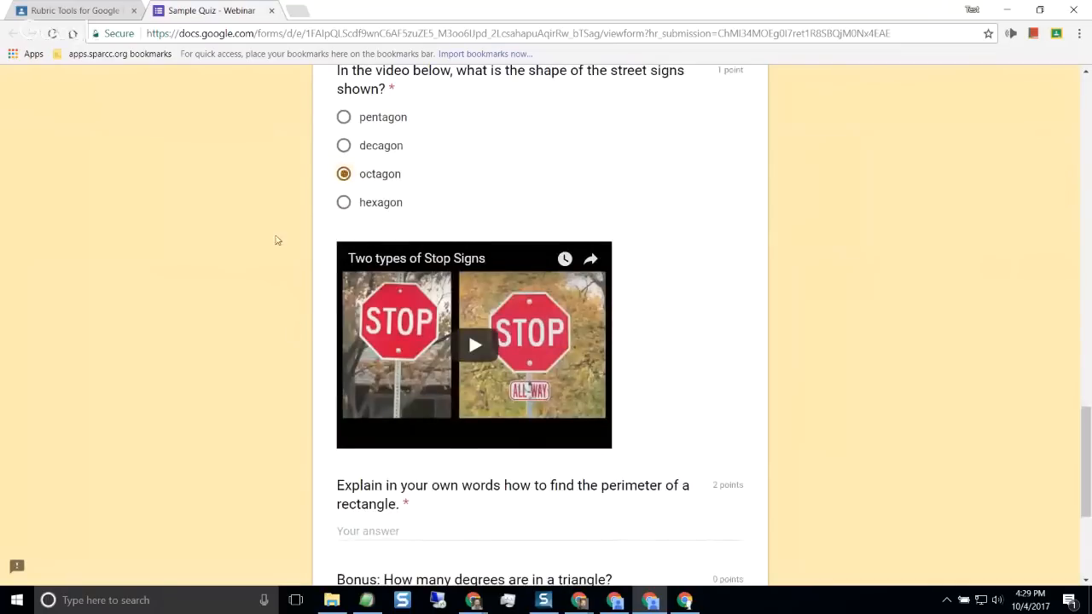
Paste "Add 2 times the length with 2 times the width" as the answer to the rectangle perimeter question
scroll(259, 267, "down", 2)
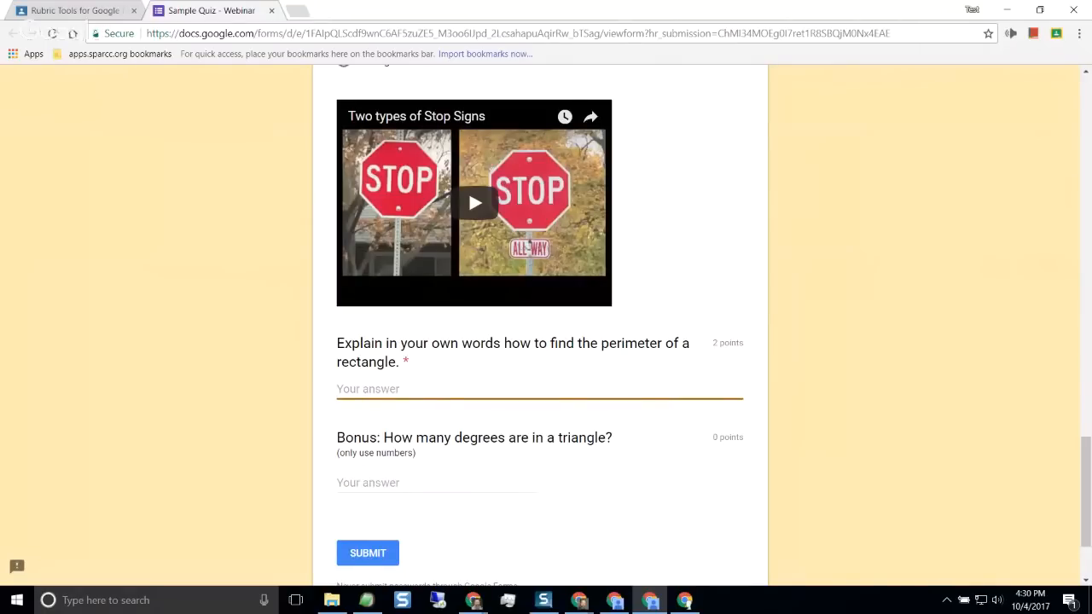
key("alt+Tab")
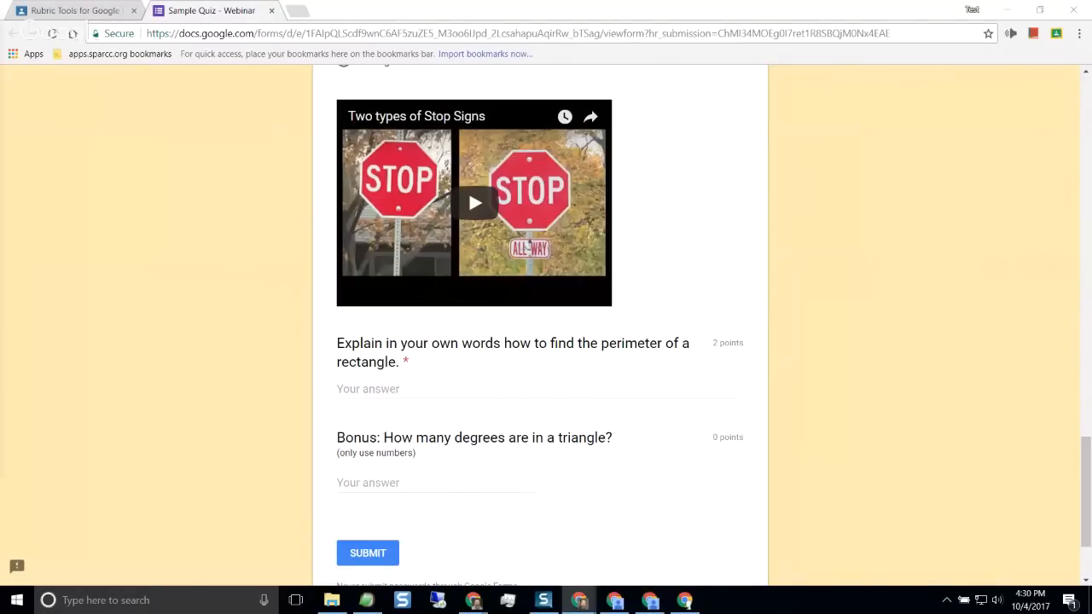
left_click(361, 384)
type("Add 2 times the length with 2 times the width")
Change the street signs answer to "decagon" and the triangle diagram answer to "right triangle"
scroll(464, 388, "up", 4)
scroll(459, 386, "up", 1)
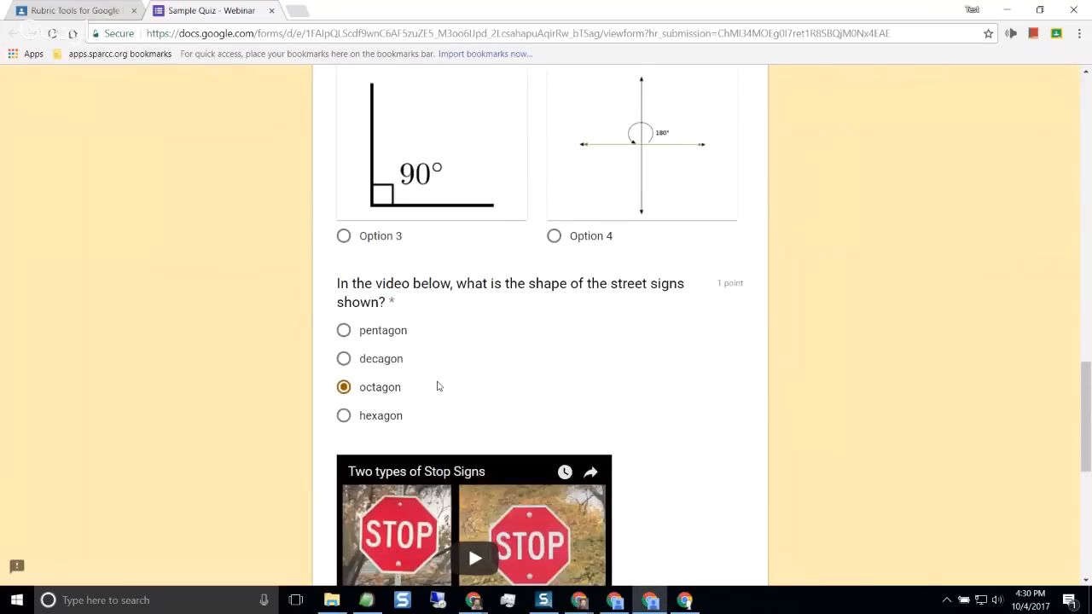
left_click(346, 359)
scroll(430, 382, "up", 5)
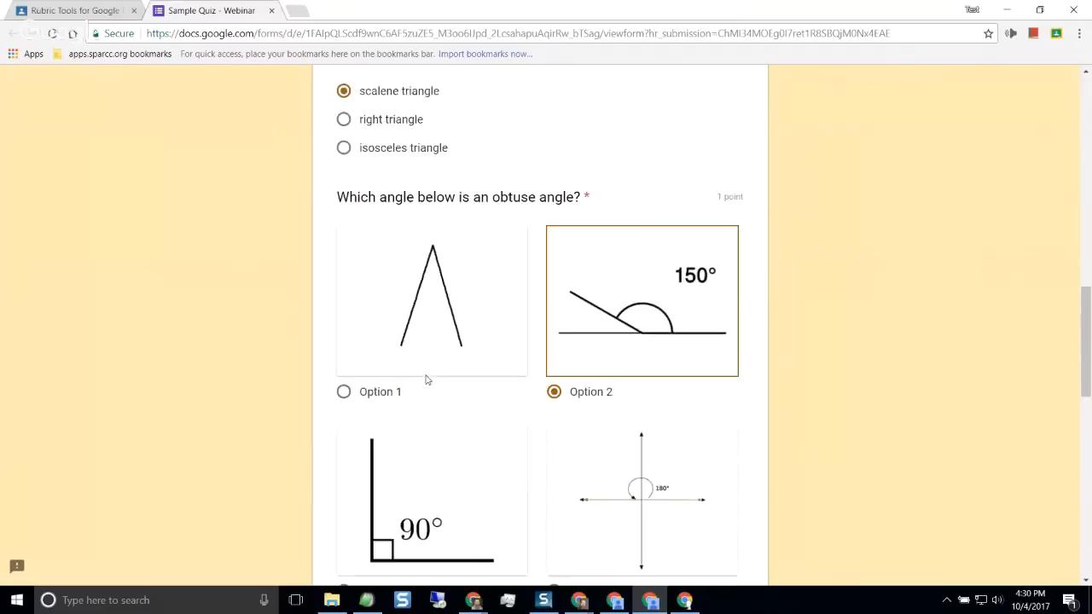
left_click(344, 405)
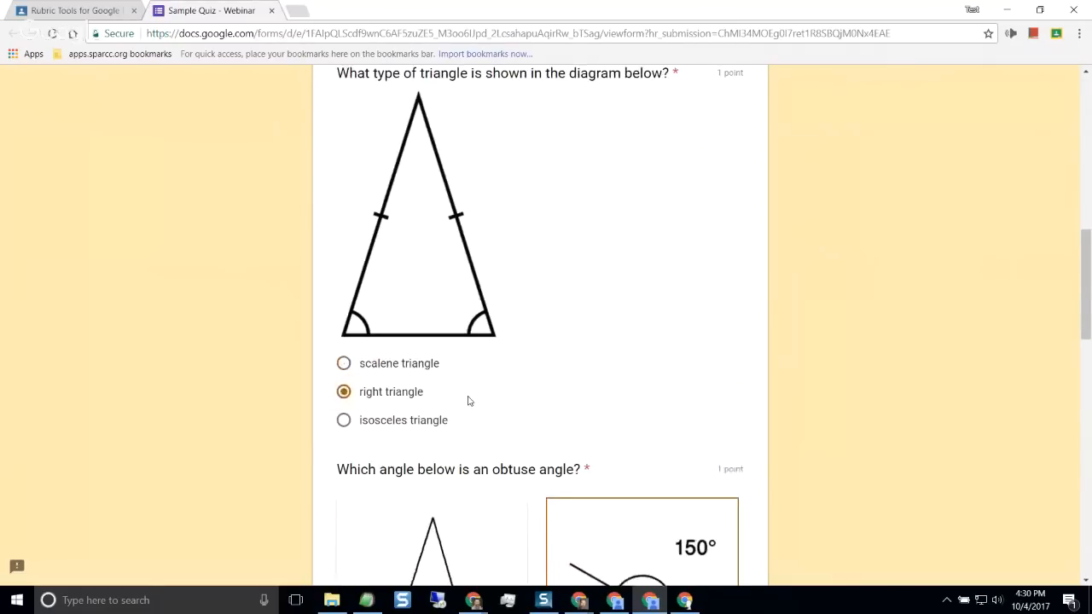
Submit the second student's quiz with the bonus question blank, and review the score and corrections down to the street signs question
scroll(469, 401, "down", 15)
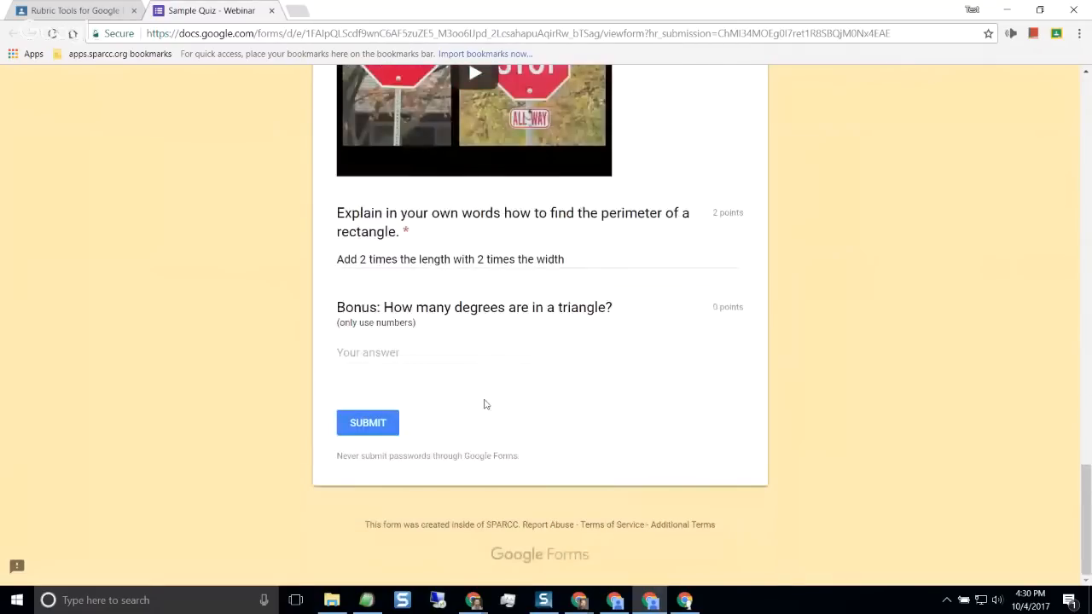
left_click(392, 424)
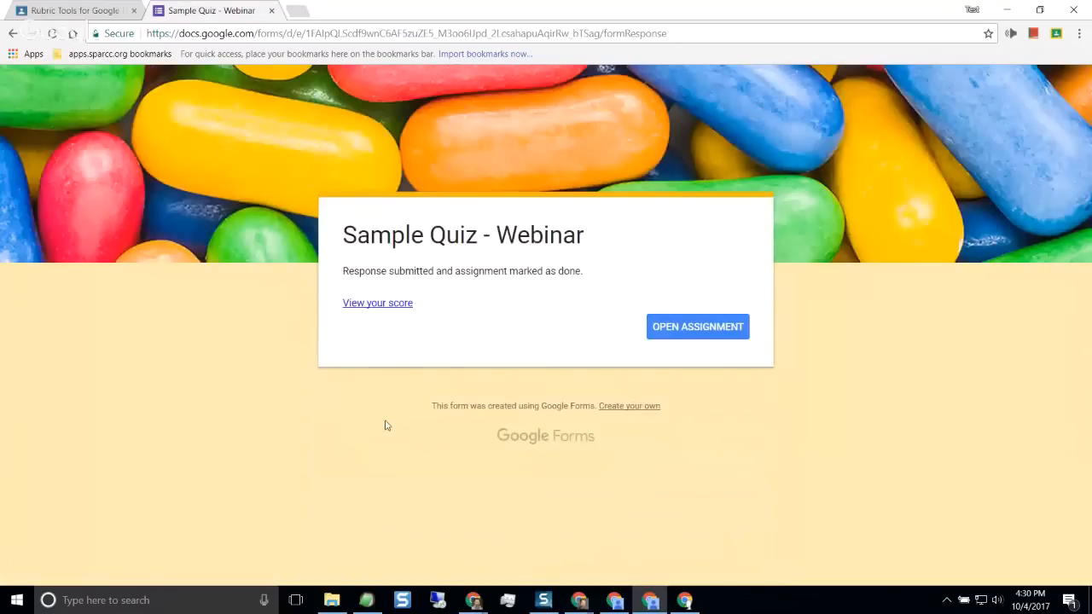
left_click(378, 304)
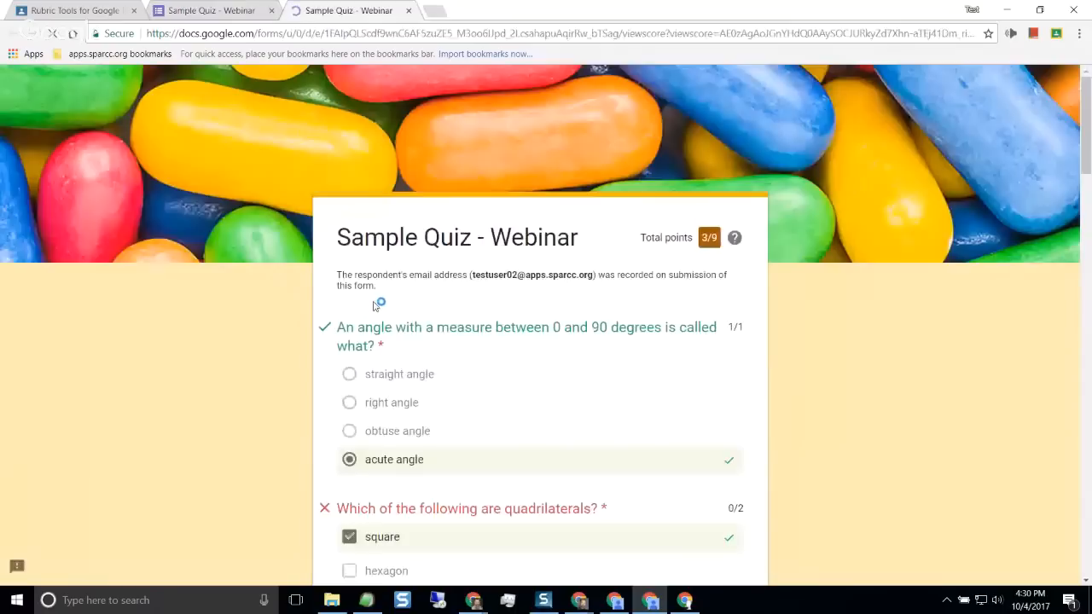
scroll(593, 305, "down", 2)
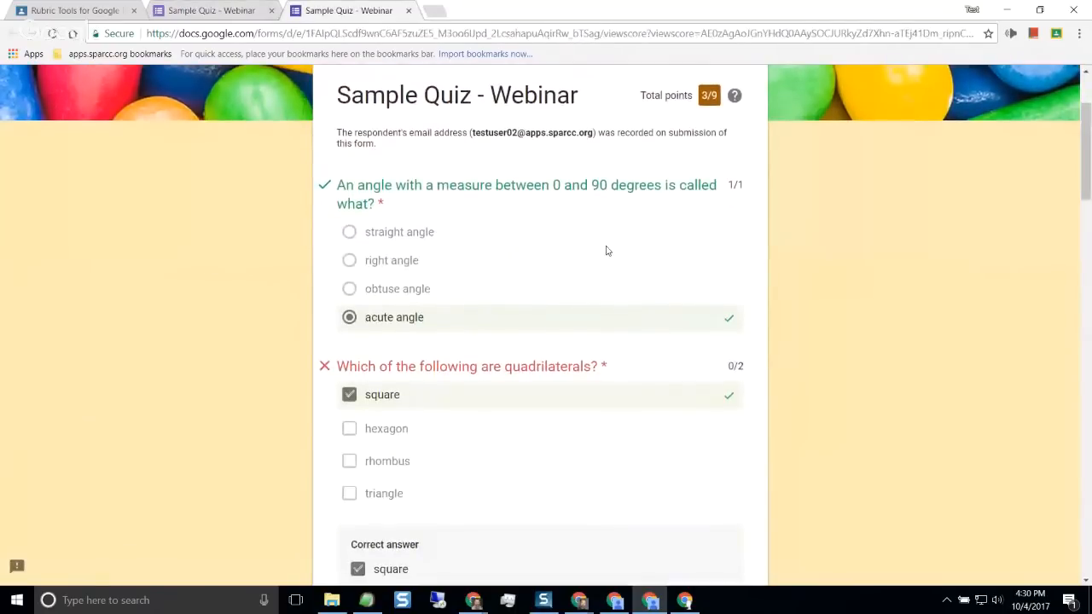
scroll(440, 312, "down", 2)
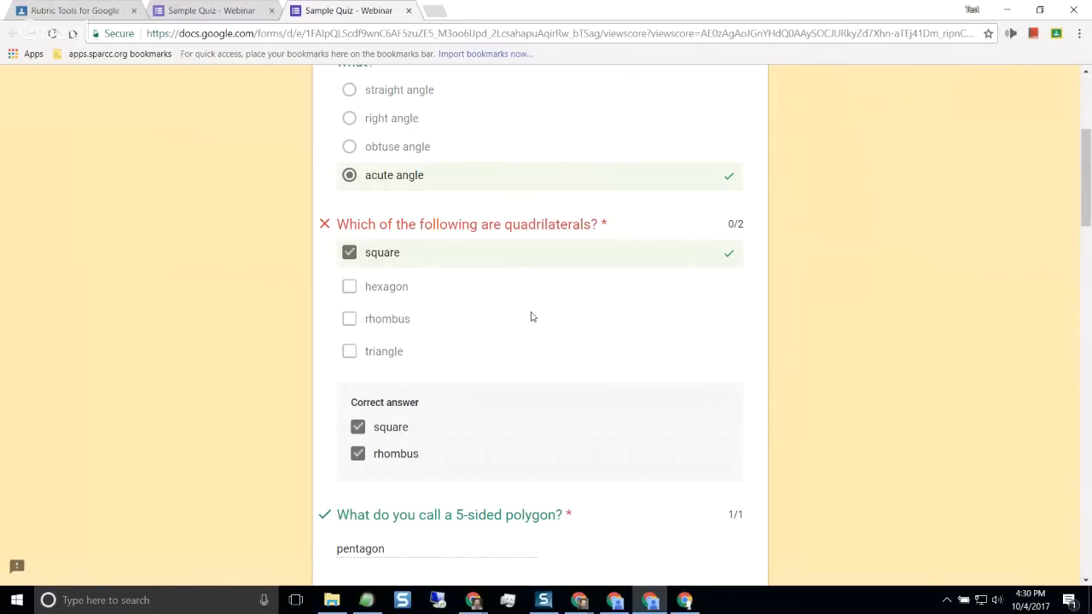
scroll(525, 313, "down", 3)
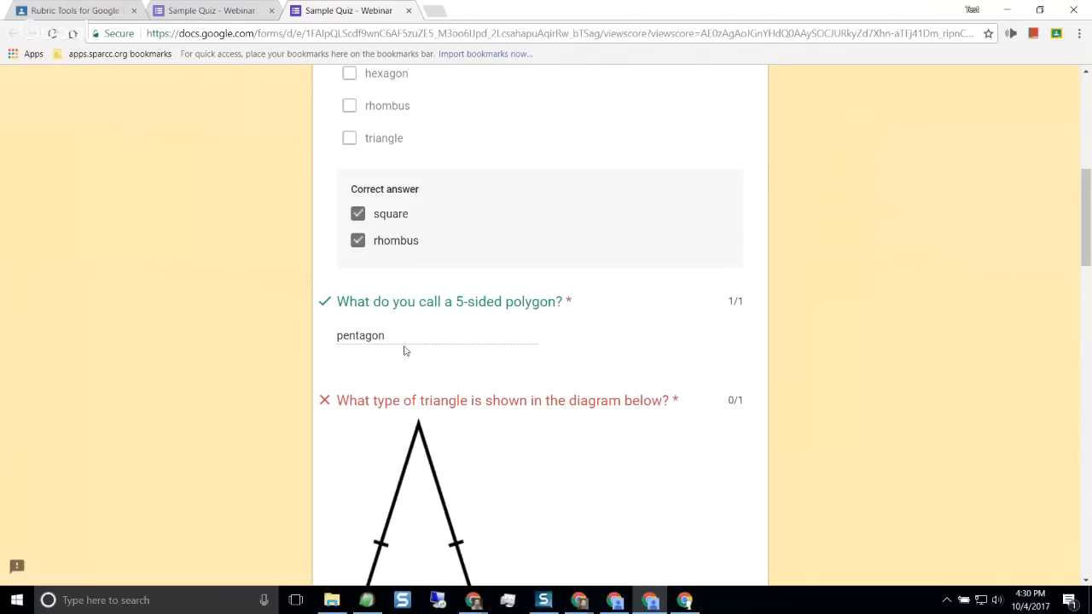
scroll(397, 346, "down", 8)
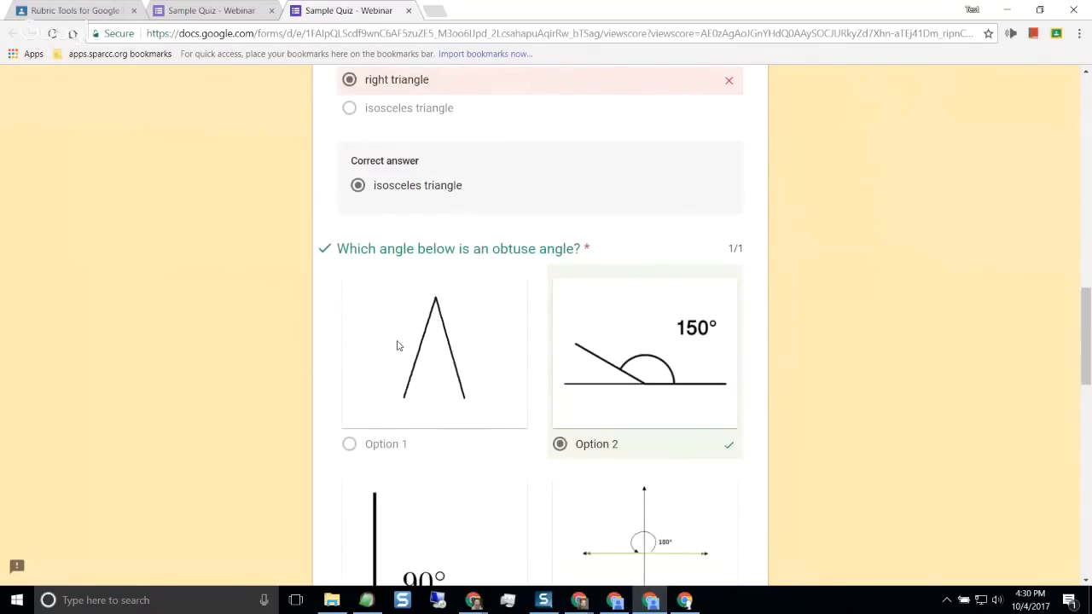
scroll(433, 231, "down", 7)
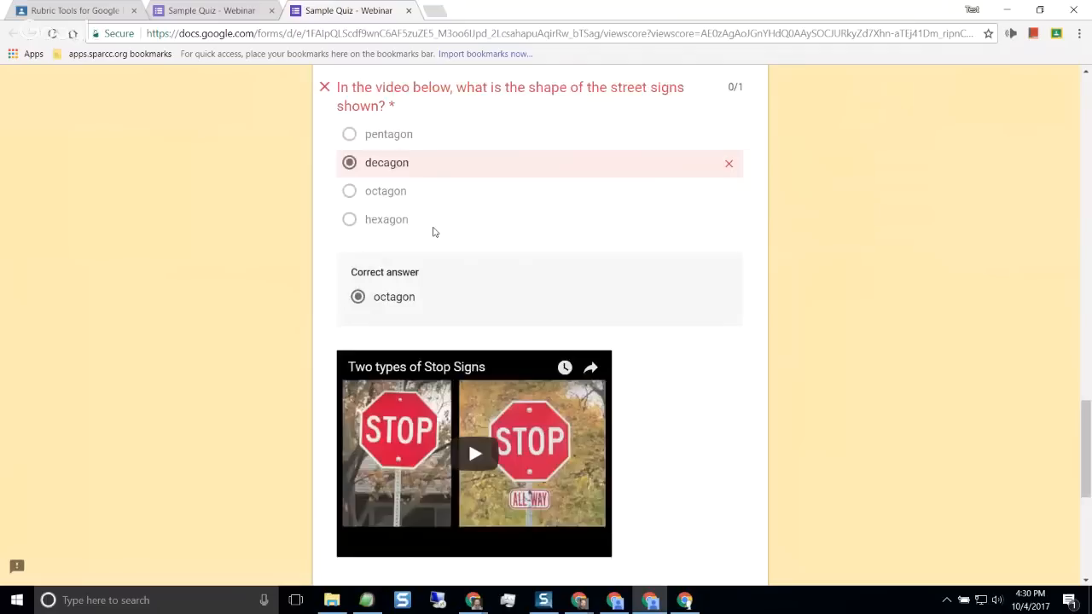
Check the second student's perimeter and bonus corrections, and open the responses of the teacher's Sample Quiz - Webinar form
scroll(433, 231, "down", 5)
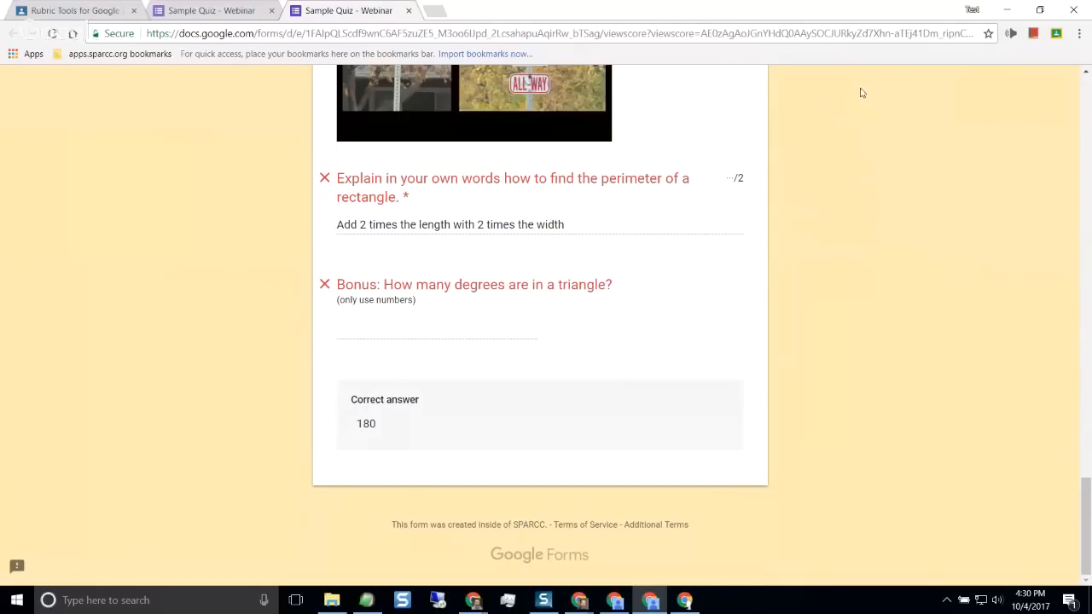
left_click_drag(839, 17, 0, 158)
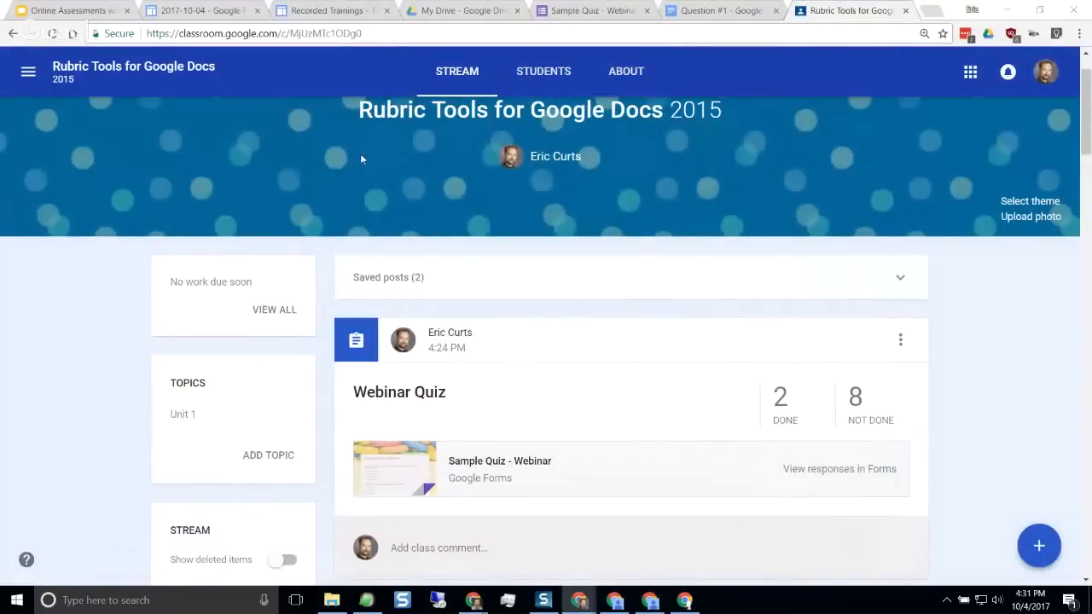
left_click(598, 8)
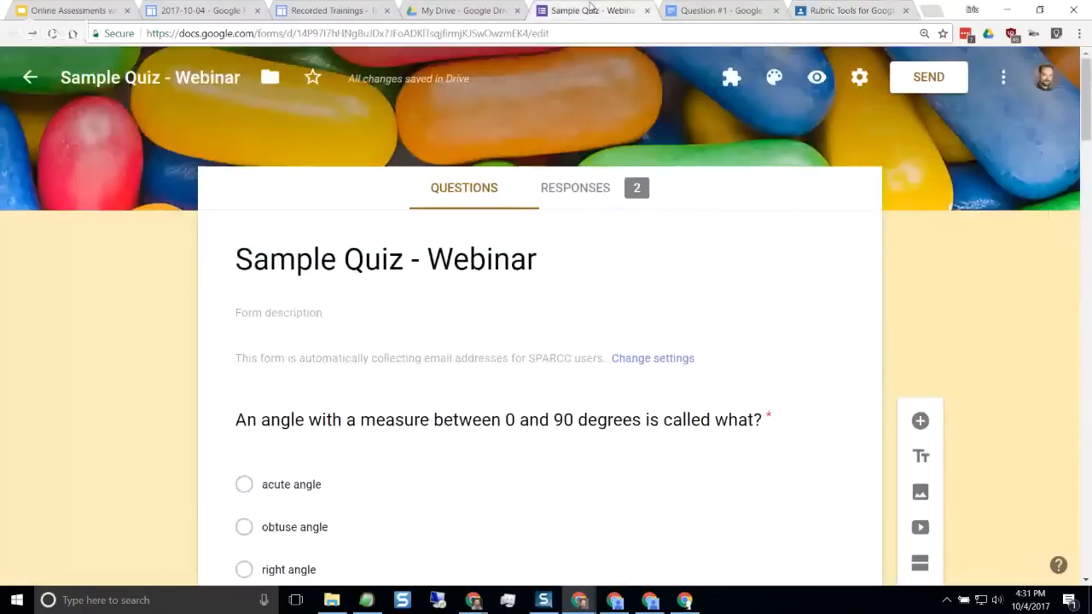
left_click(573, 195)
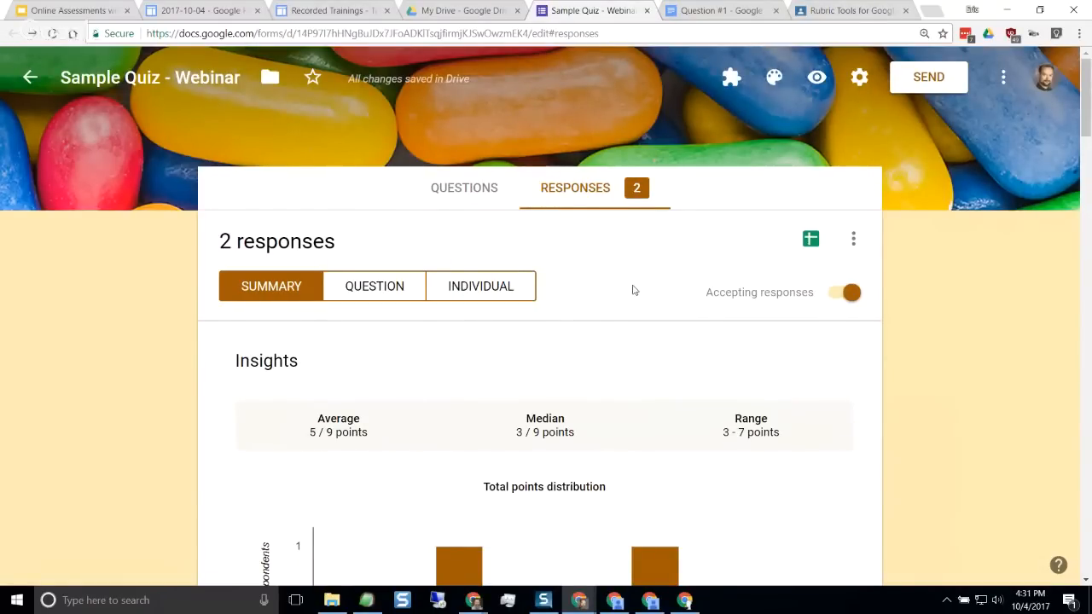
Look over the by-question and individual response views and return to the summary of responses
scroll(634, 291, "down", 1)
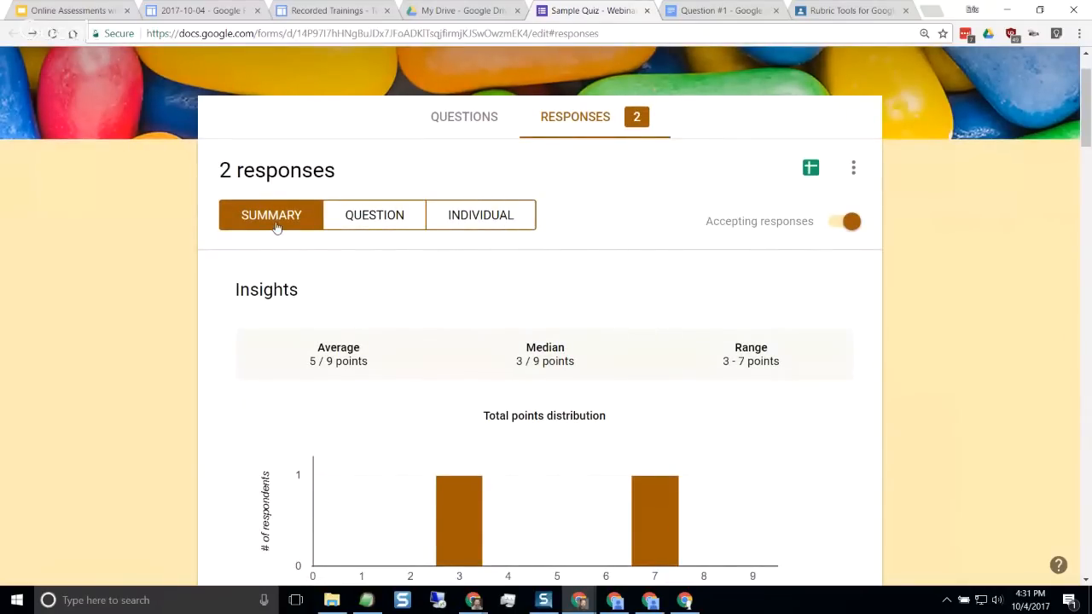
left_click(373, 221)
left_click(480, 231)
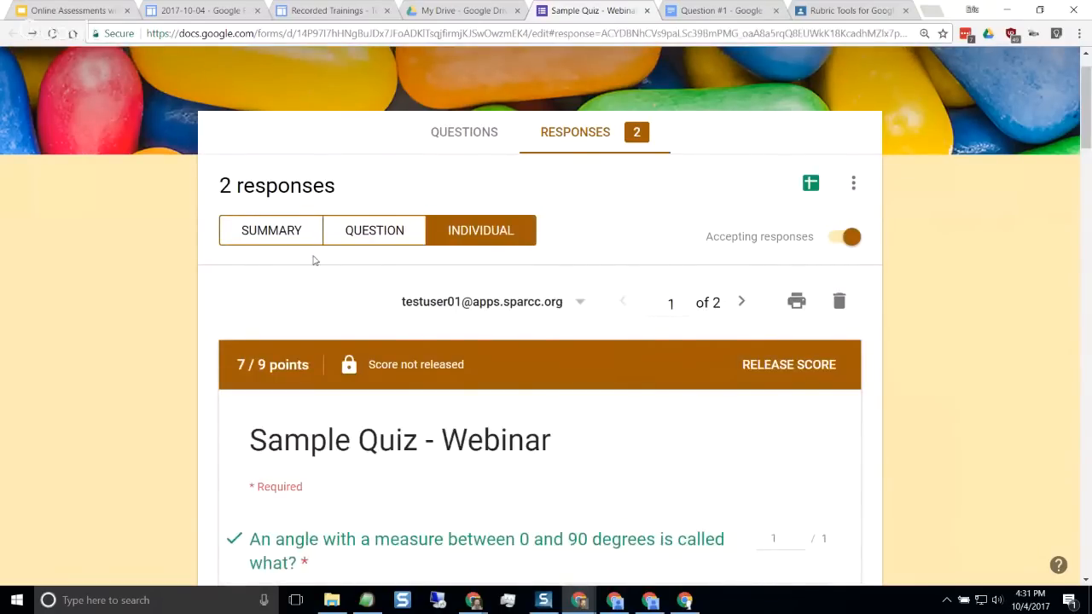
left_click(273, 231)
Review the summary's points distribution, score list and per-question answer charts down to the bonus question
scroll(751, 379, "down", 3)
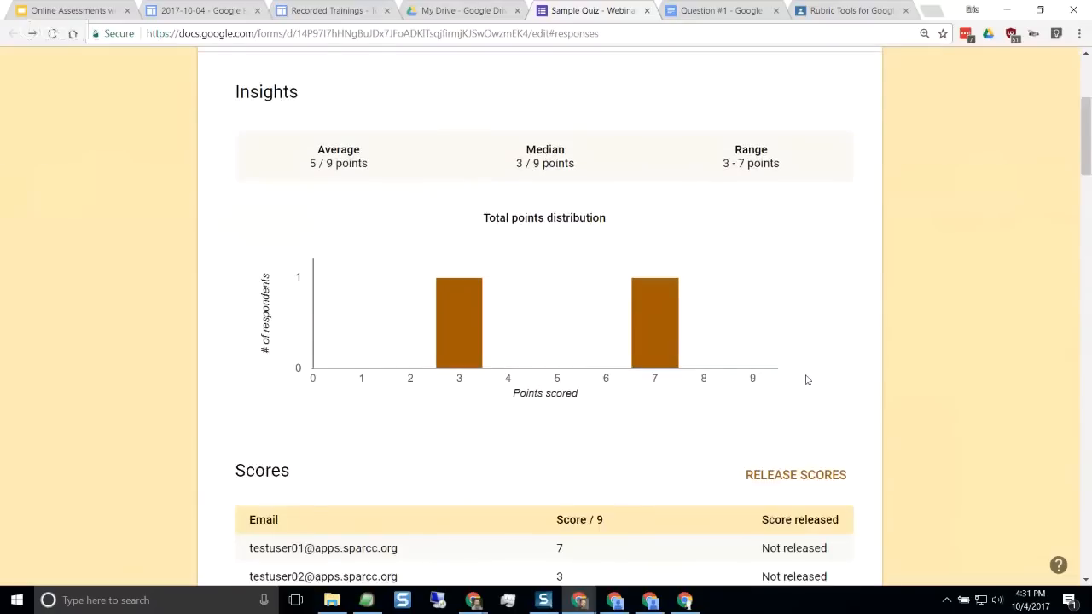
scroll(786, 377, "down", 4)
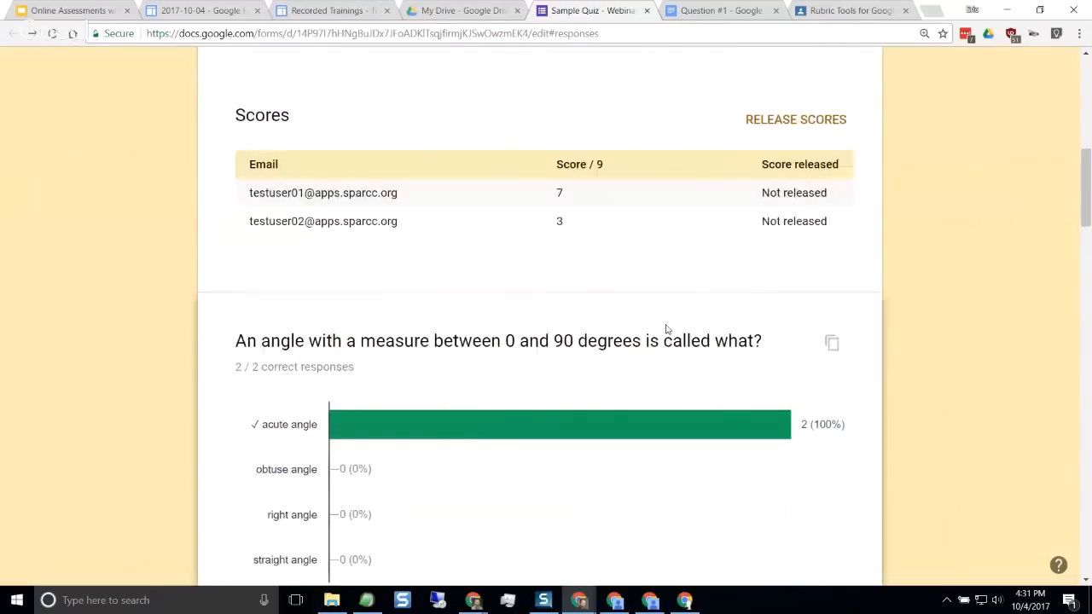
scroll(874, 309, "down", 3)
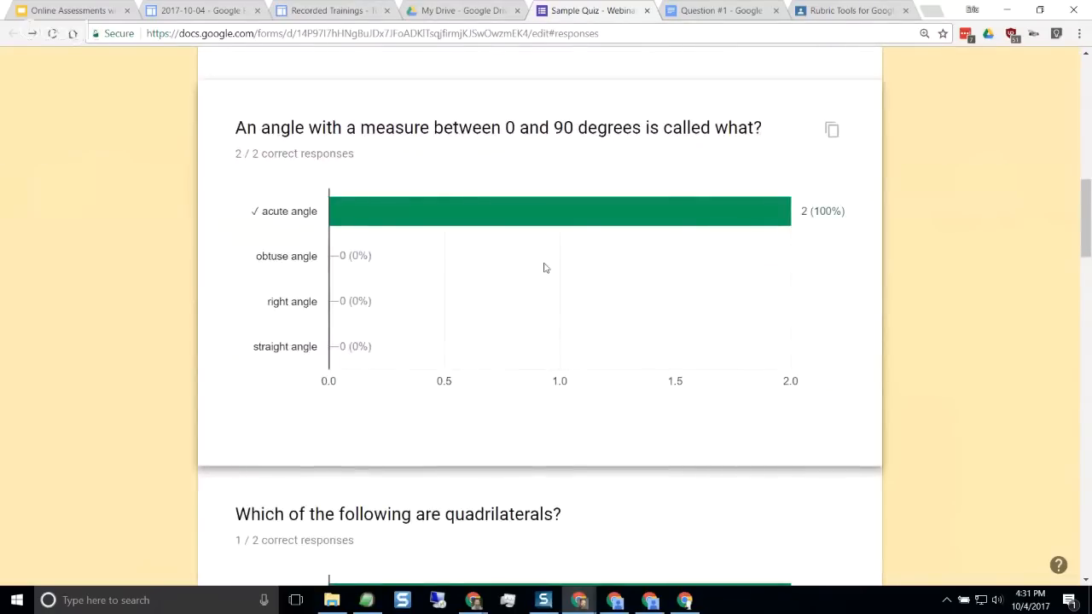
scroll(545, 268, "down", 3)
scroll(575, 377, "down", 2)
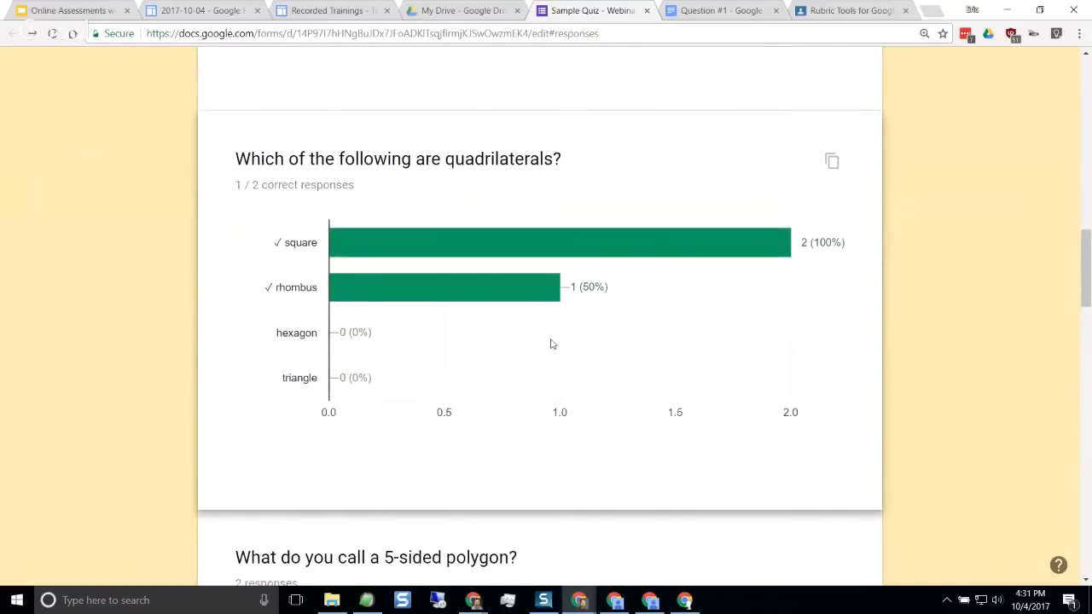
scroll(552, 344, "down", 10)
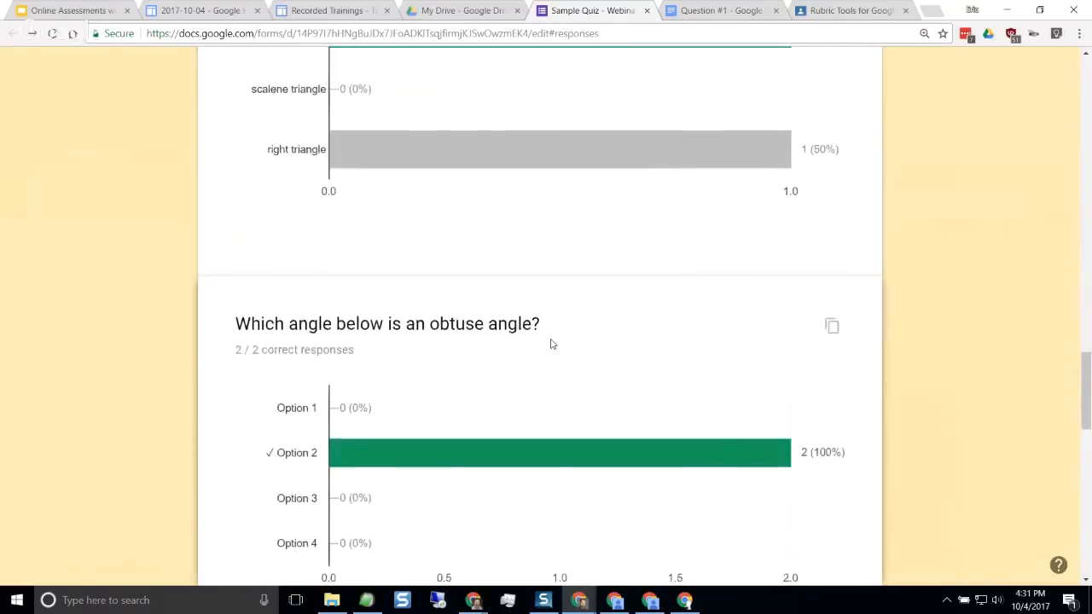
scroll(551, 344, "down", 10)
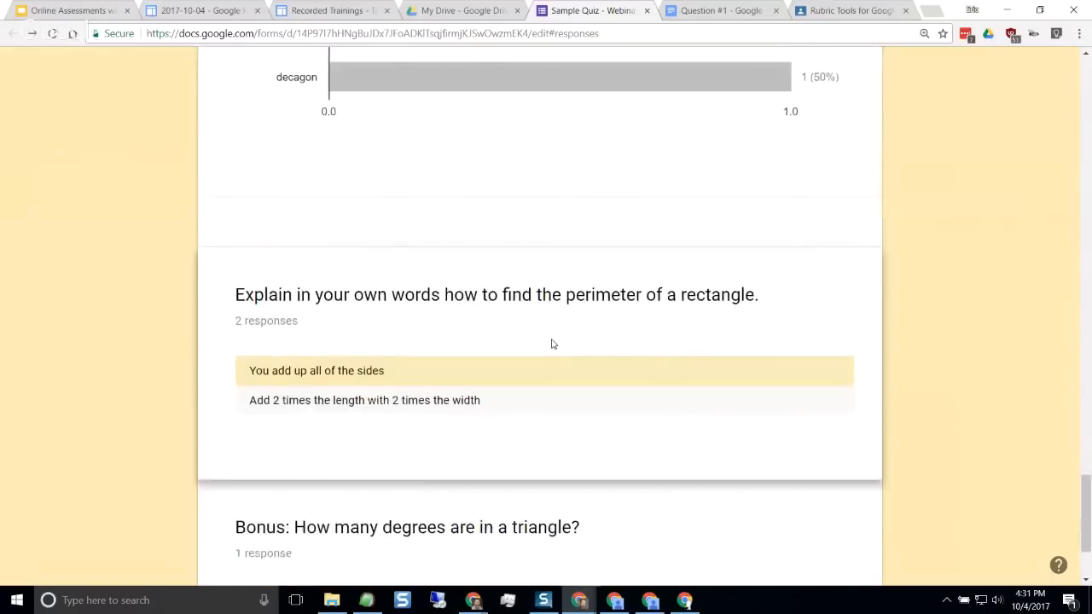
scroll(552, 344, "down", 2)
Recheck the answer charts from the street signs question back up to the insights and the student score list
scroll(552, 344, "up", 10)
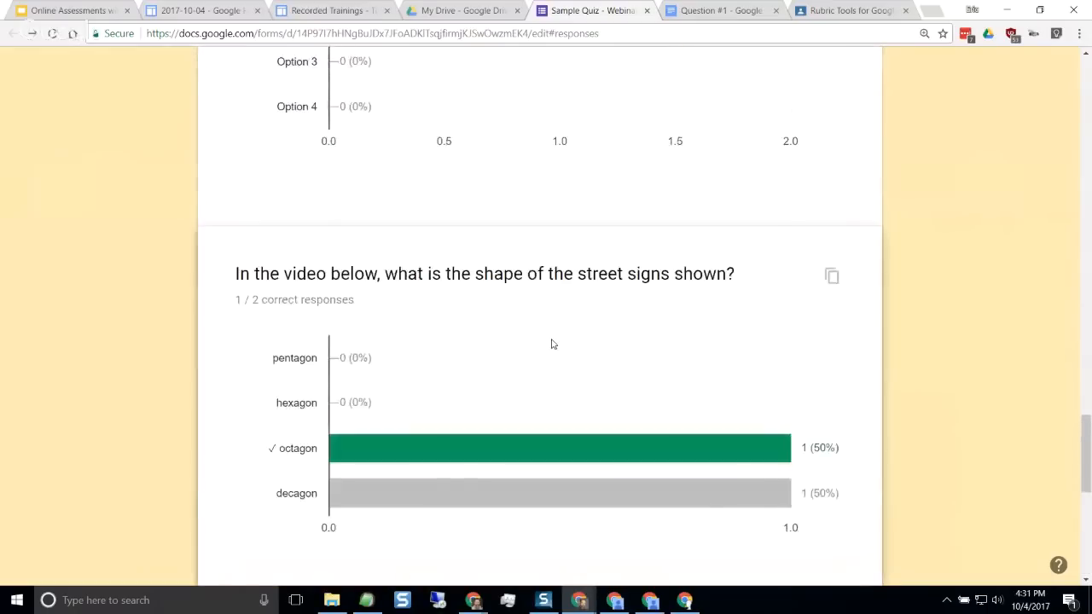
scroll(551, 352, "up", 12)
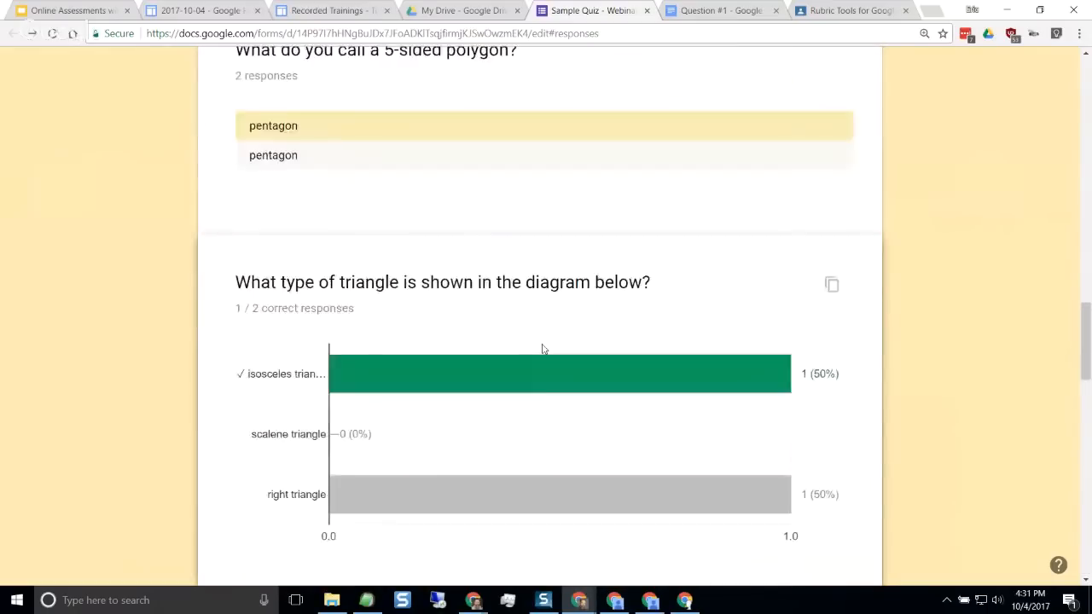
scroll(546, 346, "up", 2)
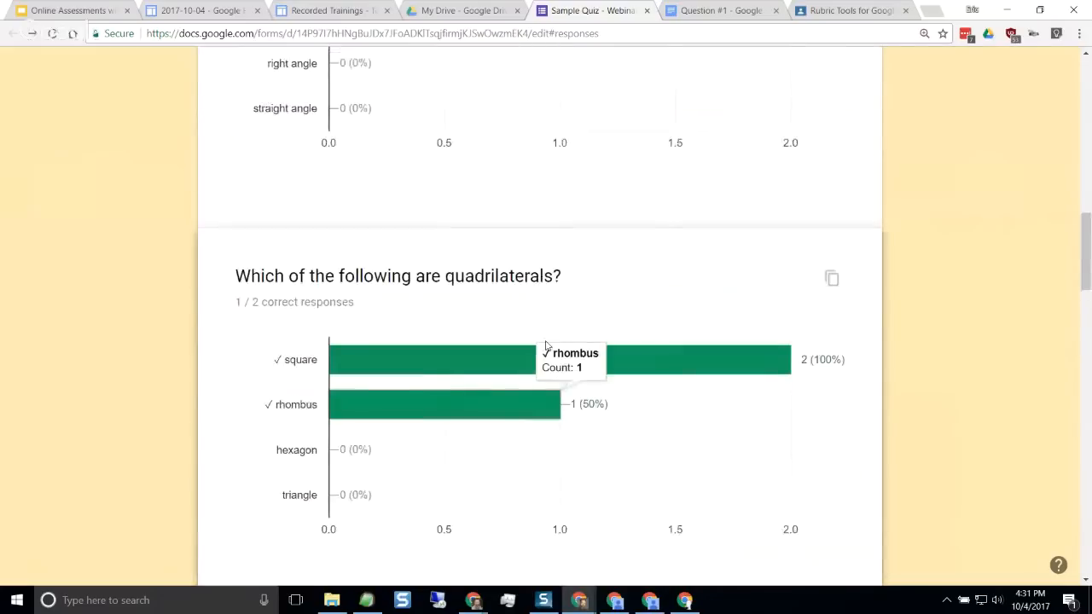
scroll(598, 371, "up", 3)
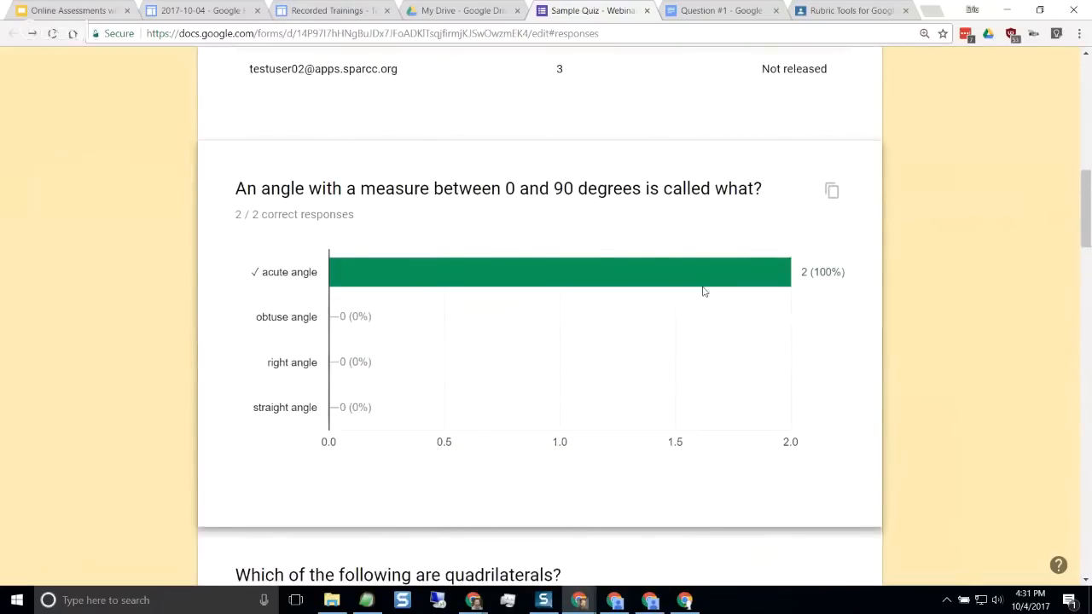
scroll(912, 313, "up", 3)
scroll(917, 322, "up", 3)
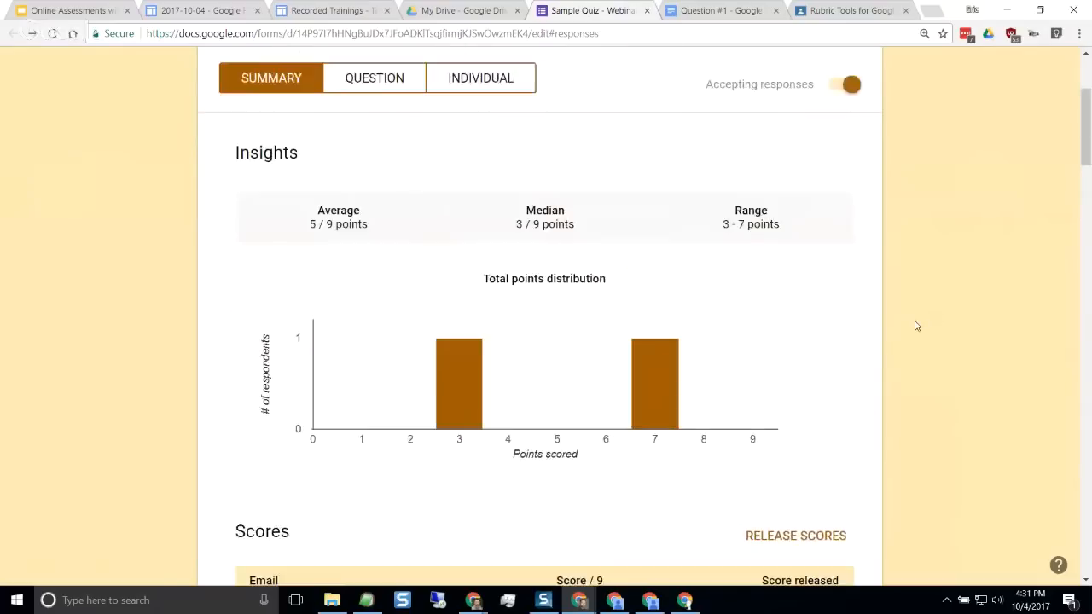
scroll(916, 322, "down", 4)
mouse_move(548, 486)
scroll(520, 474, "down", 3)
scroll(927, 407, "up", 3)
scroll(928, 403, "up", 6)
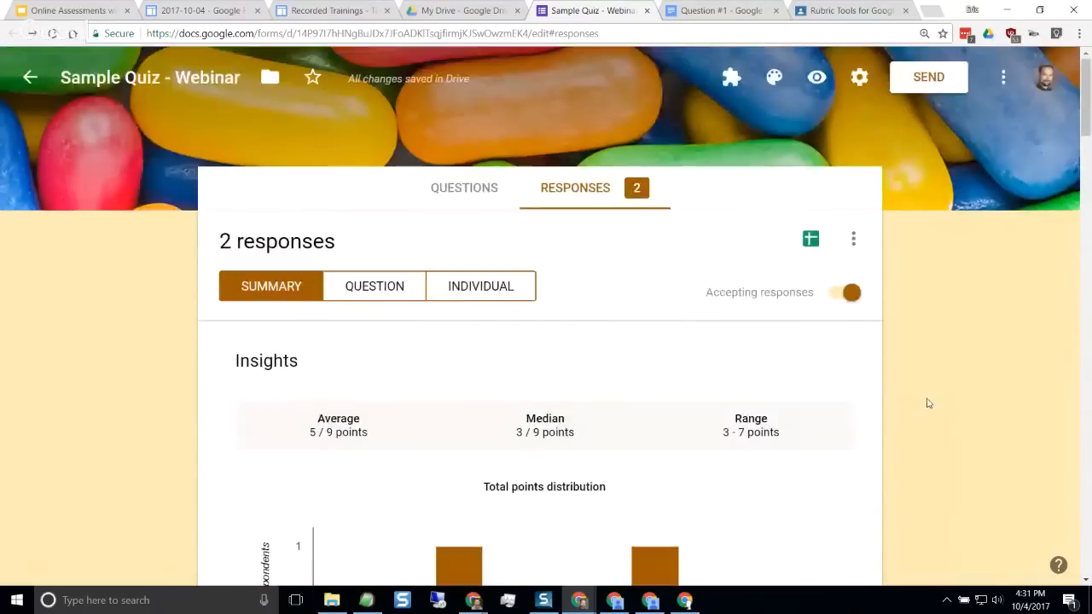
Show the responses by question for the rectangle perimeter question and read the students' ungraded answers
left_click(381, 292)
scroll(907, 395, "down", 3)
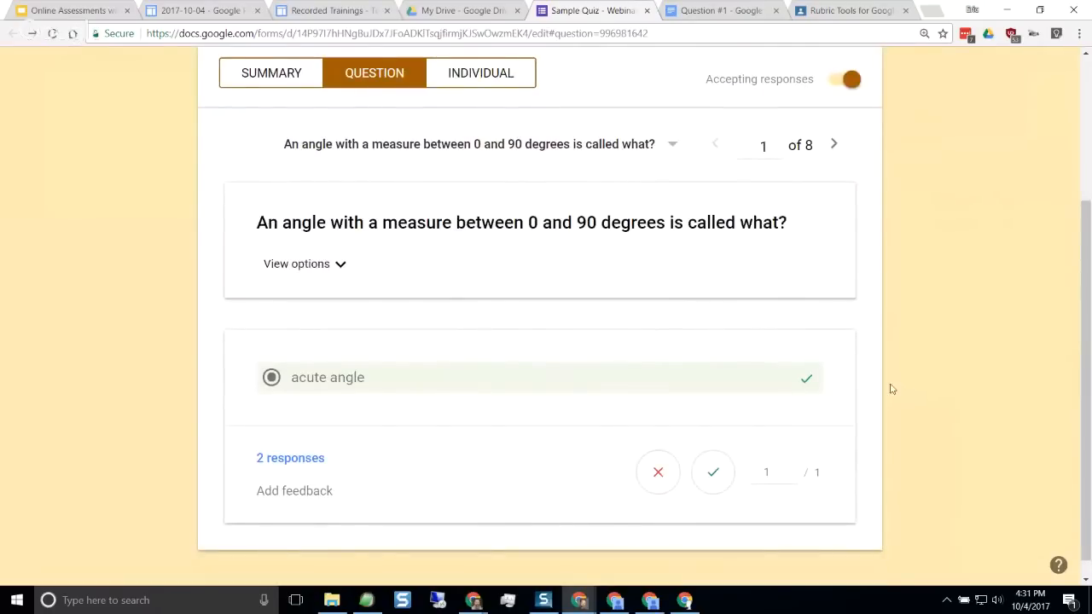
left_click(673, 152)
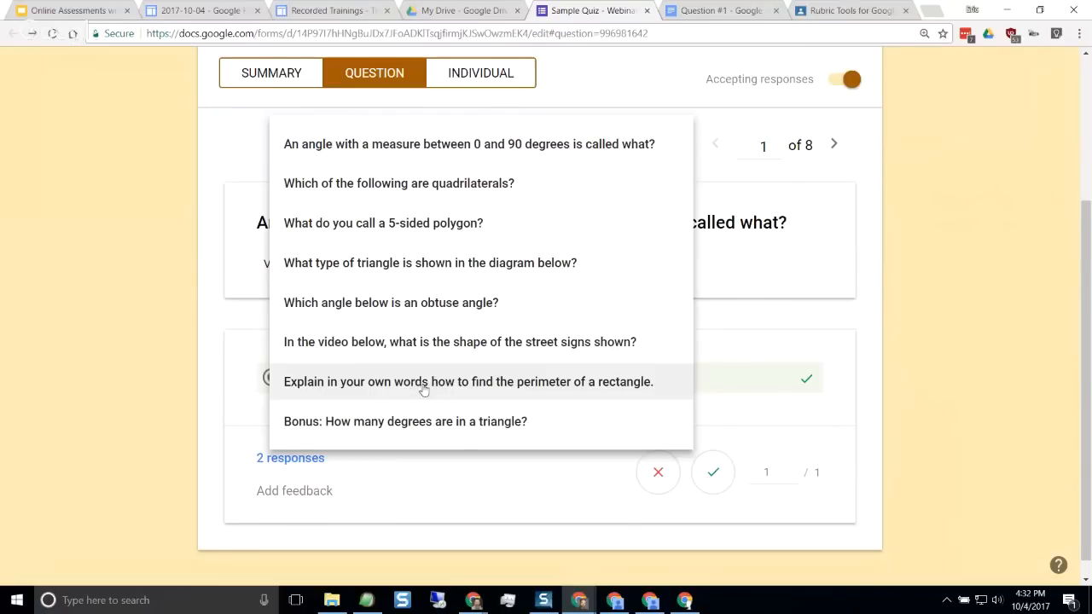
left_click(459, 383)
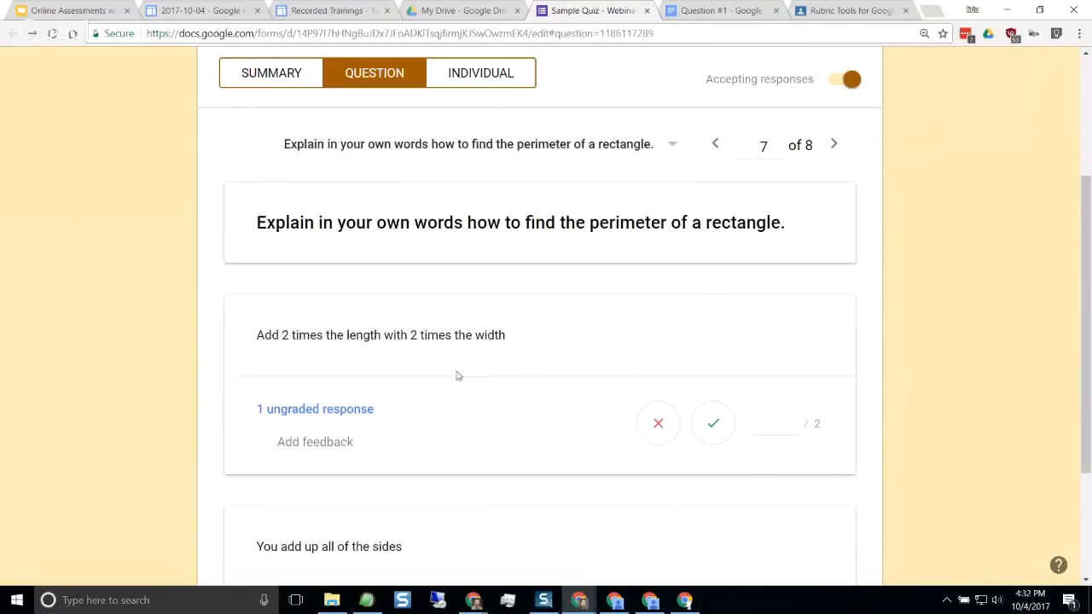
scroll(465, 323, "down", 2)
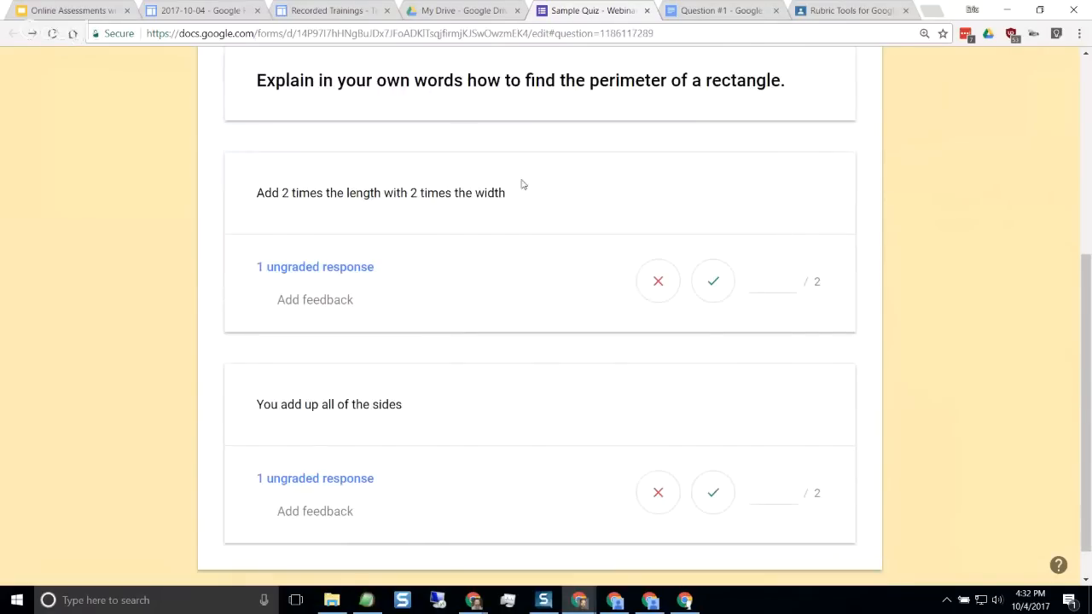
scroll(524, 332, "up", 2)
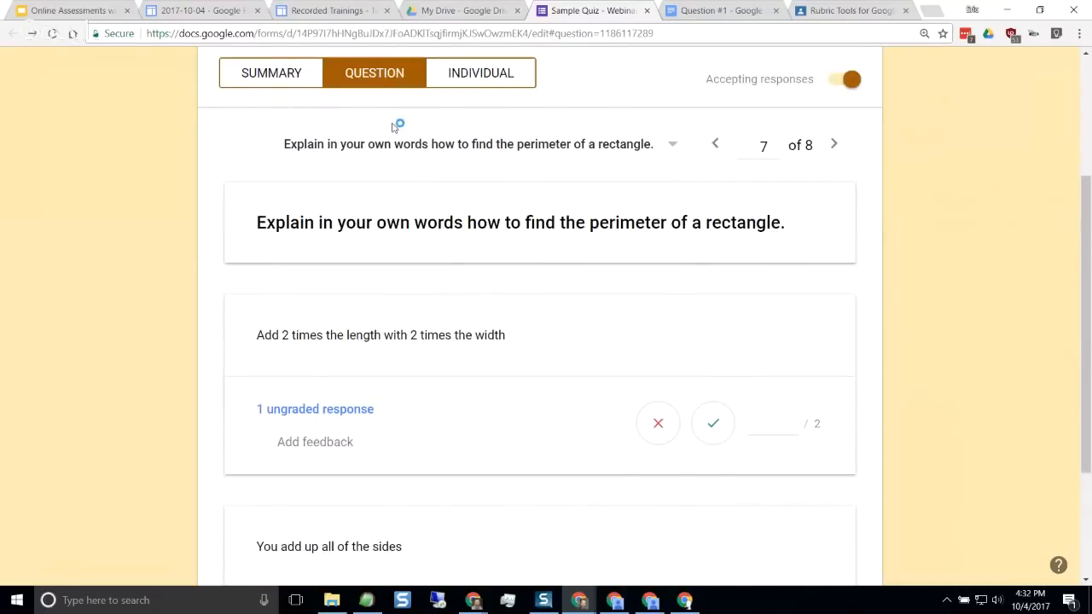
Award 2 points to the answer "Add 2 times the length with 2 times the width"
scroll(557, 276, "down", 2)
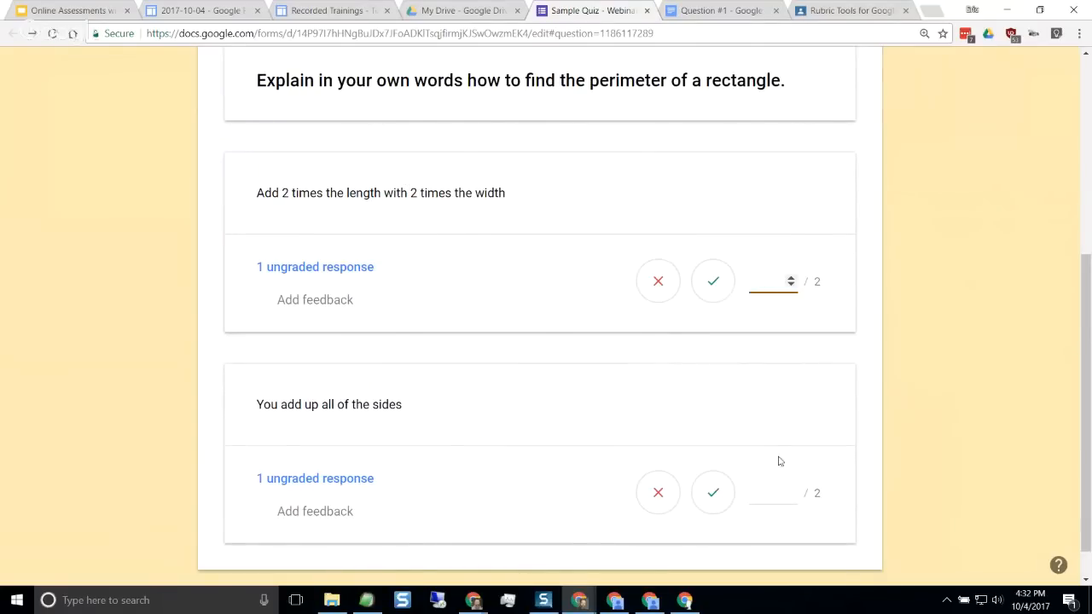
left_click(772, 491)
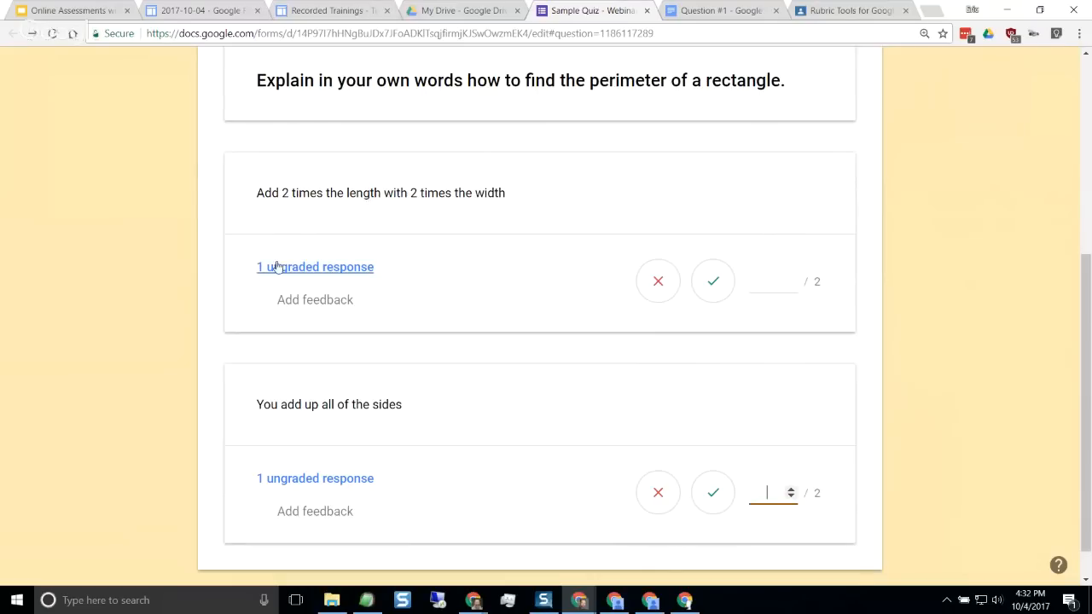
left_click(790, 278)
left_click(791, 278)
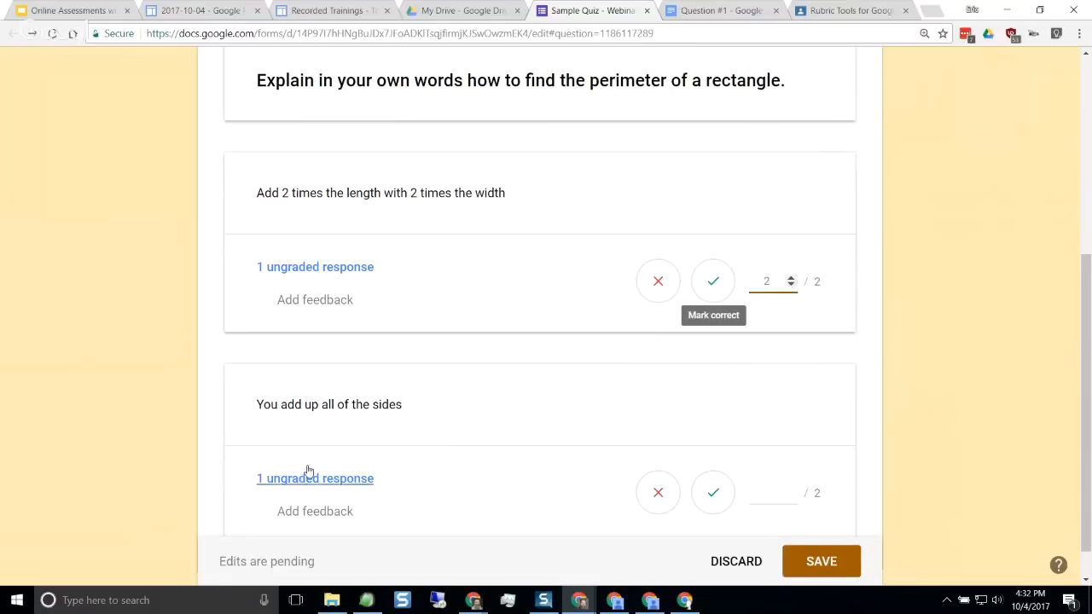
Try different marks for the answer "You add up all of the sides", settle on 2 points and save the grades
scroll(307, 468, "down", 1)
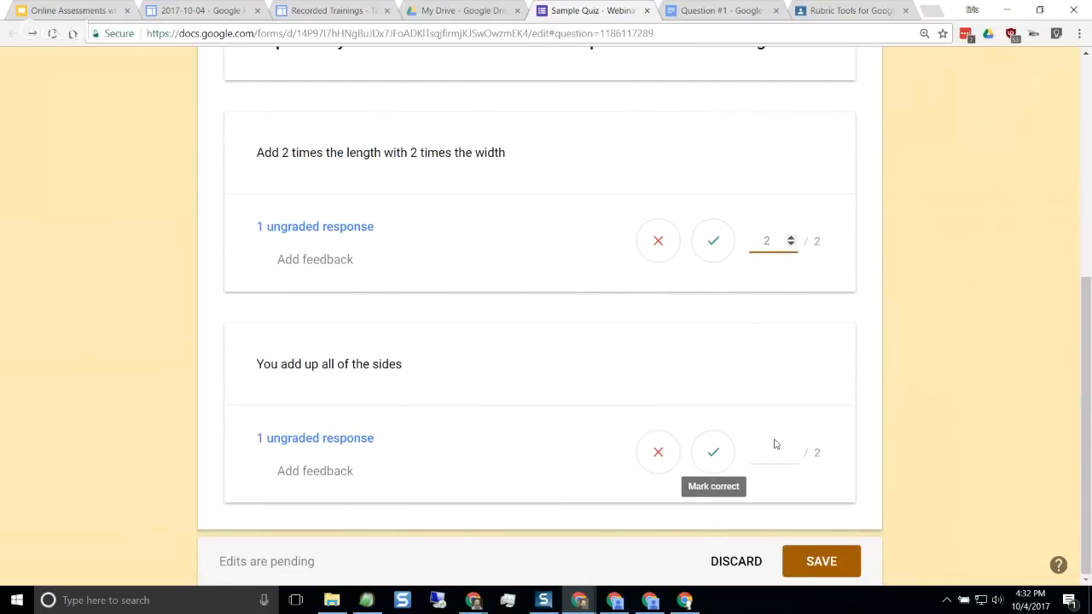
left_click(715, 456)
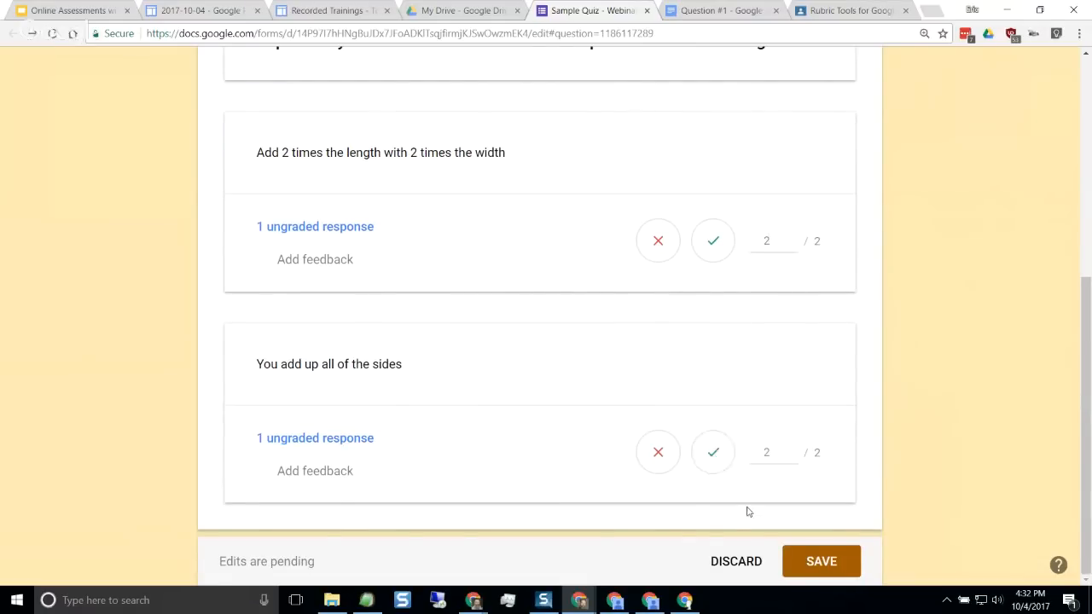
left_click(658, 455)
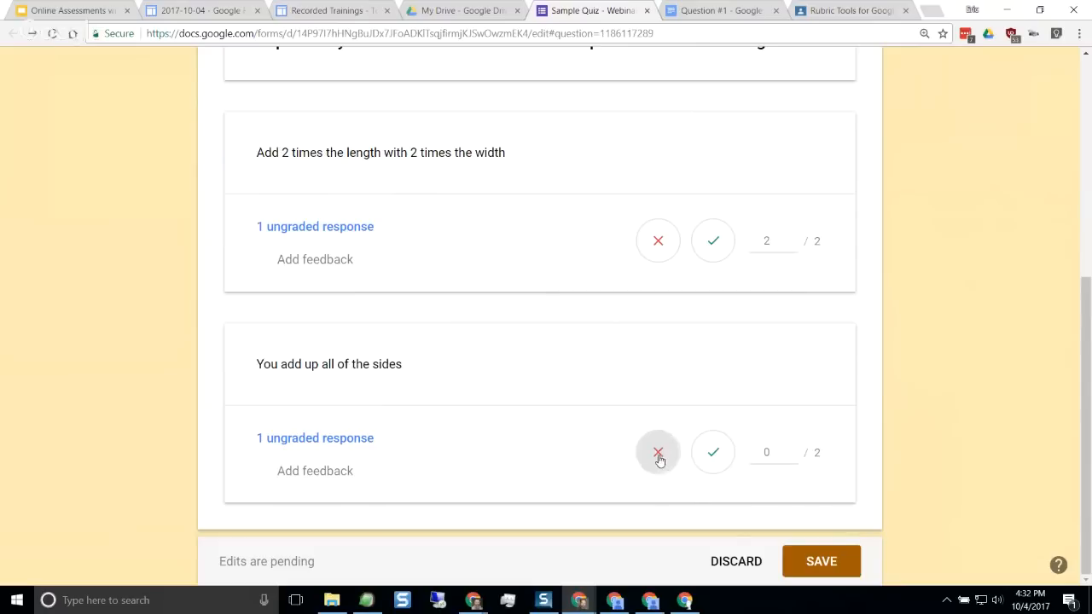
double_click(792, 452)
type("1")
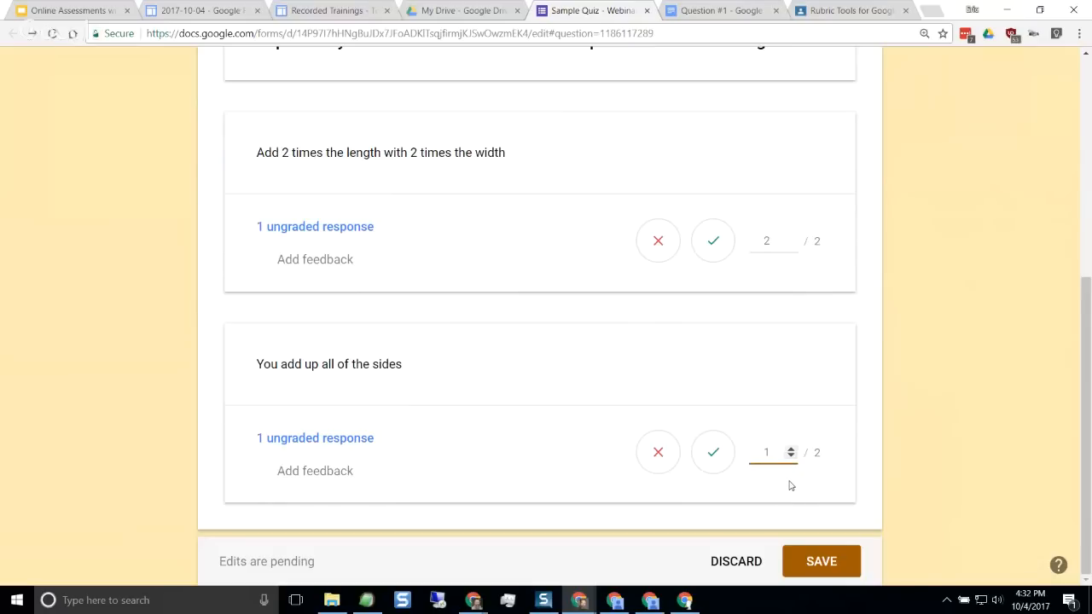
left_click(791, 449)
left_click(824, 565)
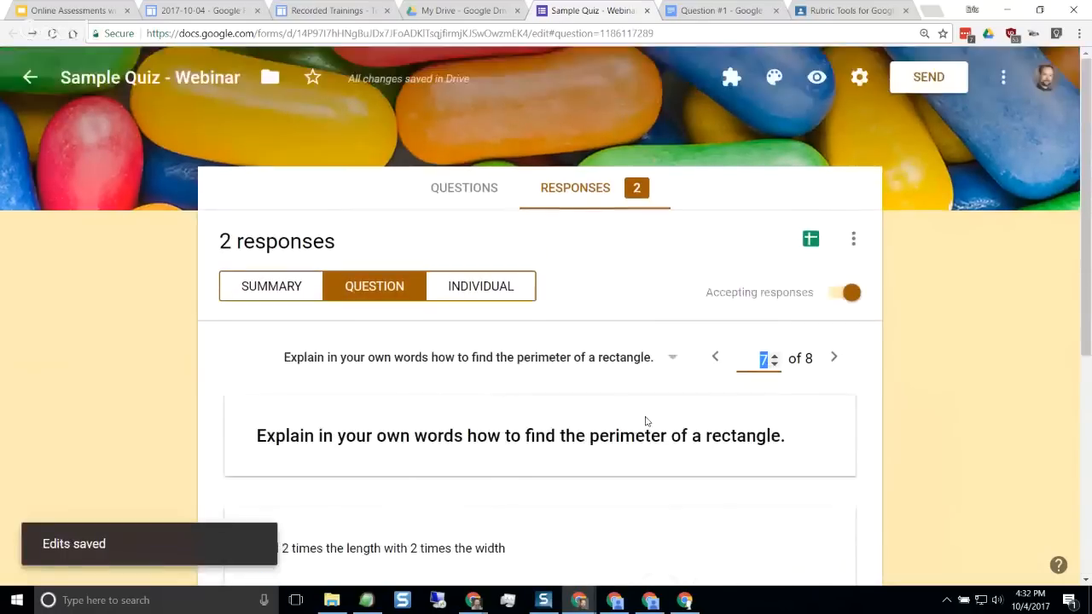
Open the first student's individual response and review its total score and graded answers down to the bonus question
left_click(499, 288)
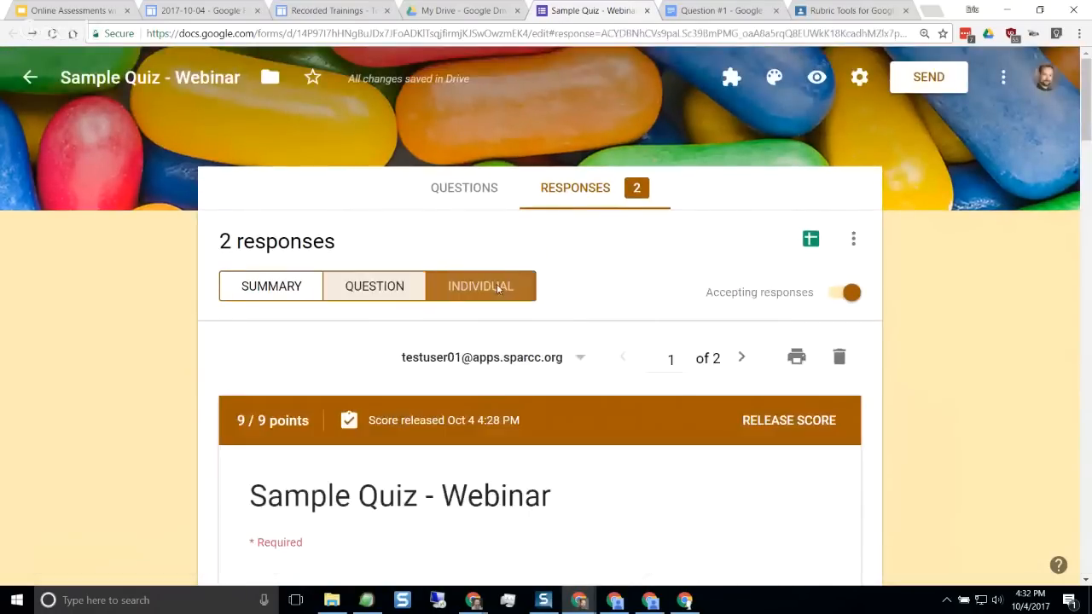
scroll(920, 391, "down", 2)
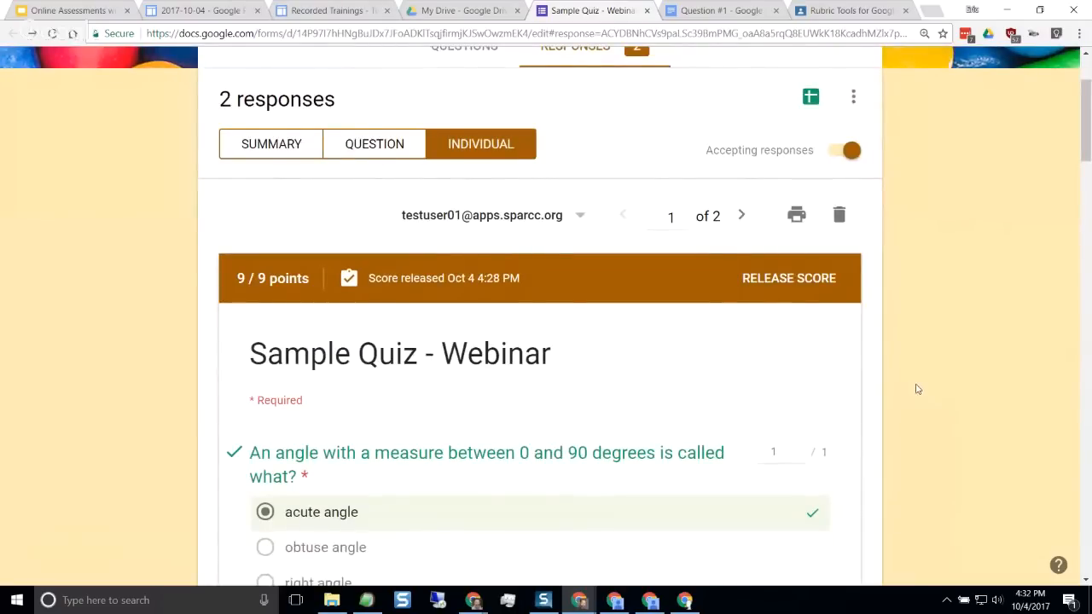
scroll(916, 394, "down", 1)
scroll(916, 393, "down", 3)
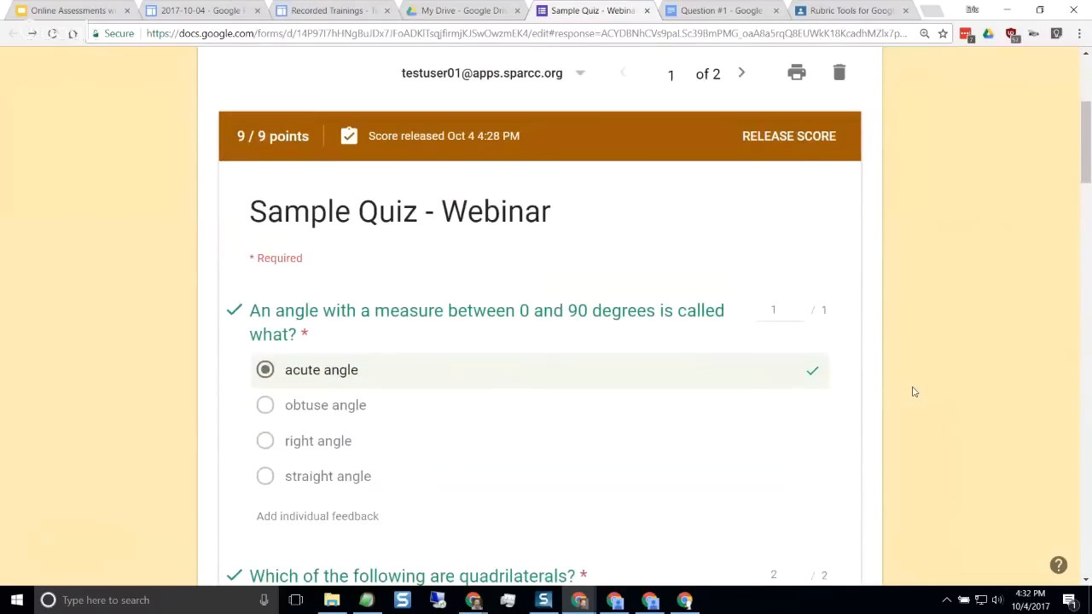
scroll(562, 348, "down", 20)
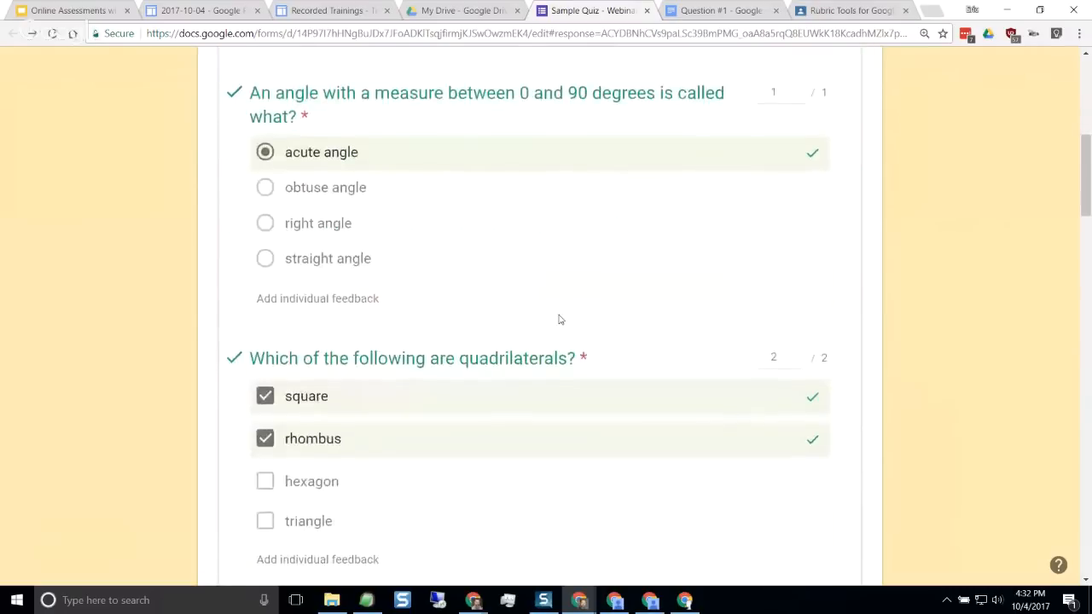
scroll(562, 319, "down", 20)
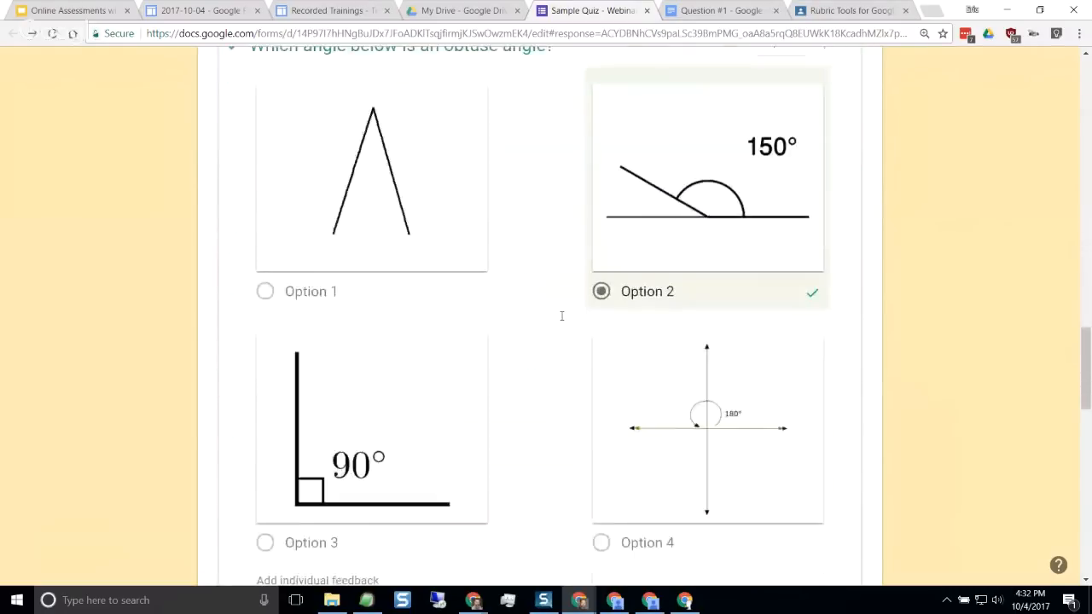
scroll(562, 322, "down", 15)
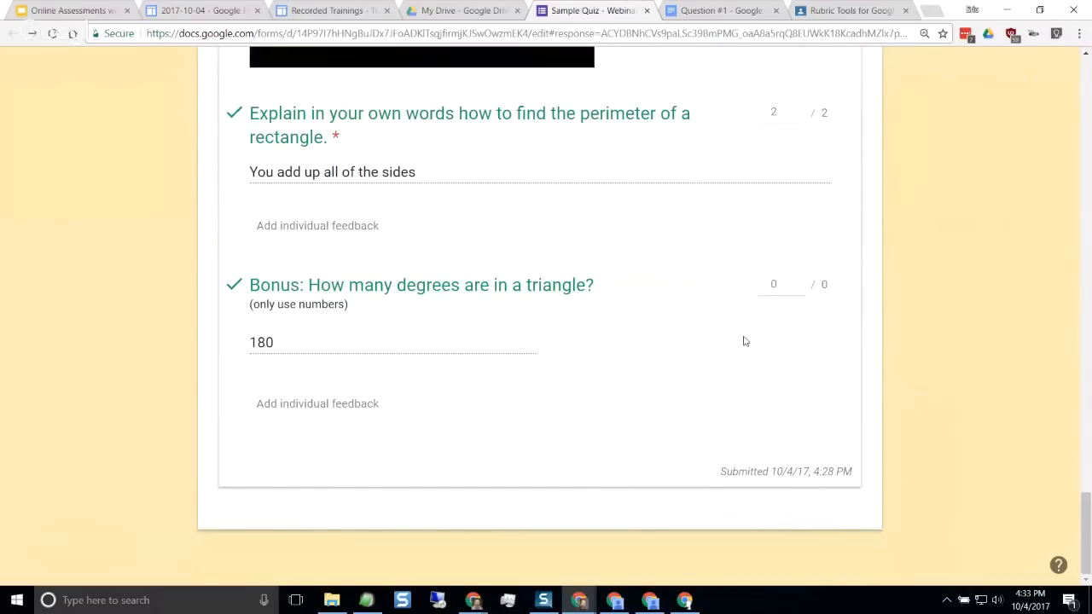
Award 1 point for the first student's answer to the bonus triangle question and save the grade
left_click(784, 286)
left_click(798, 281)
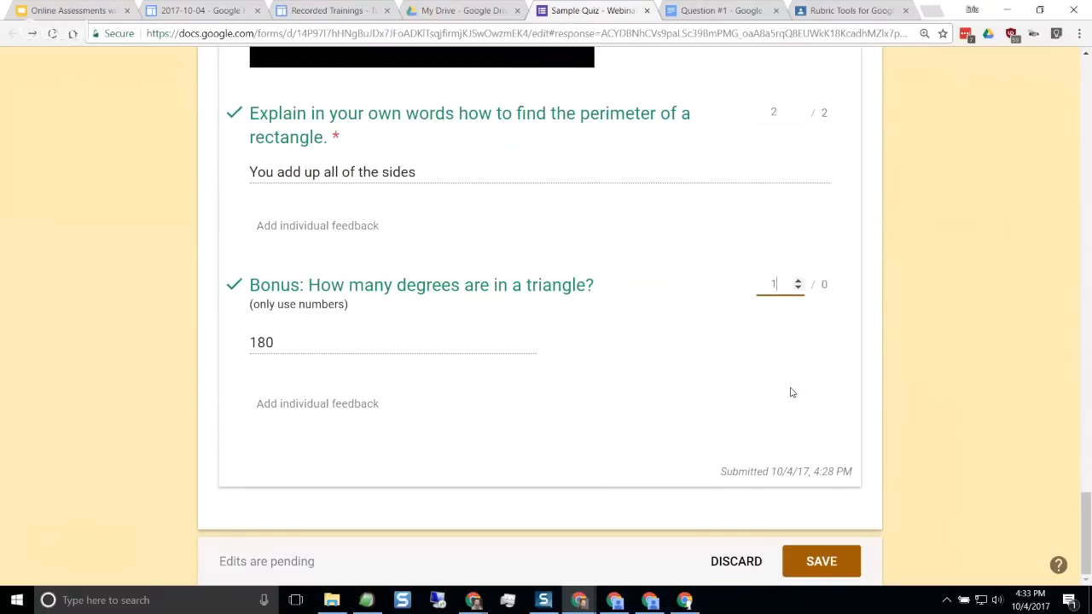
left_click(823, 563)
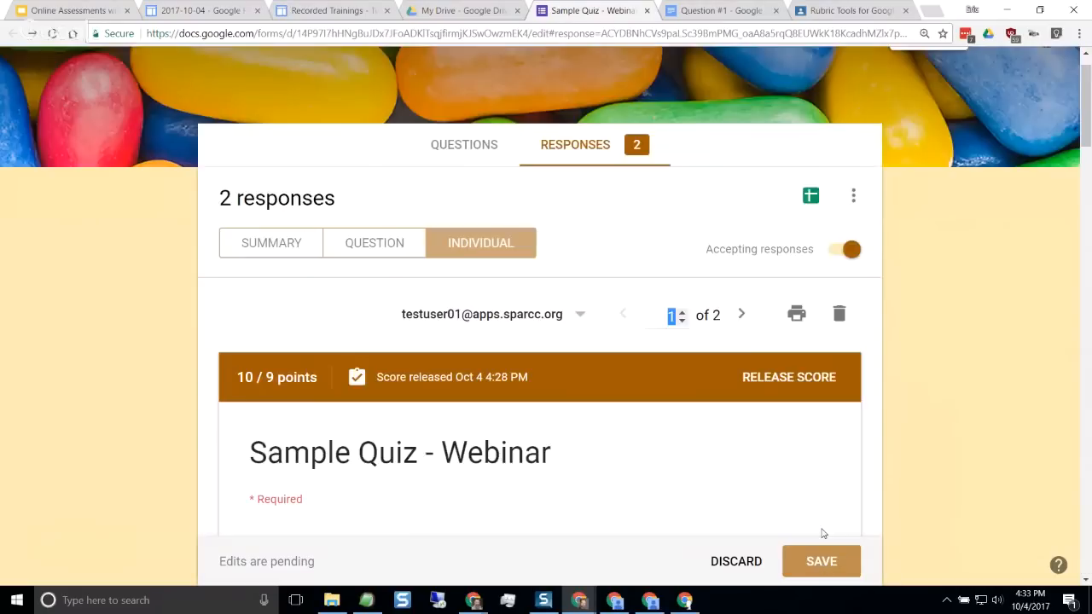
Open the second student's response, award 1 point for the quadrilaterals question and save the grade
left_click(741, 315)
scroll(910, 354, "down", 7)
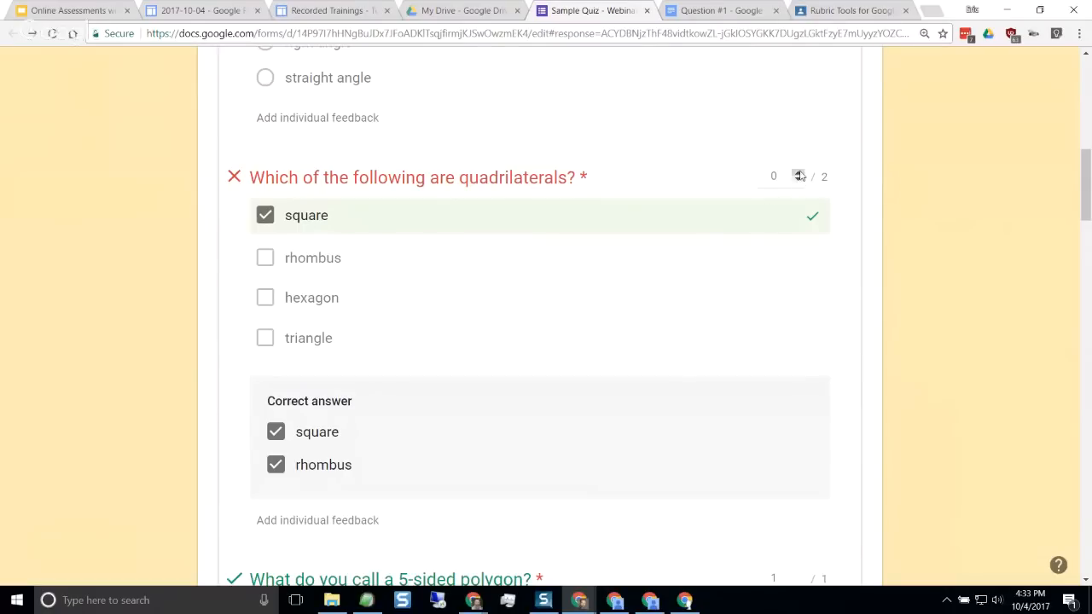
left_click(799, 175)
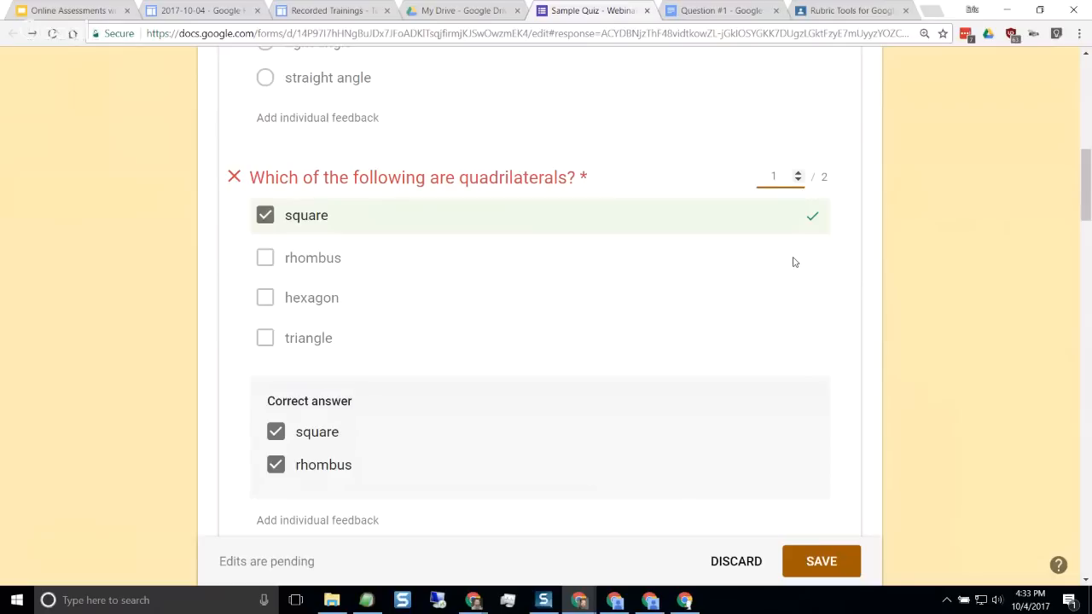
left_click(824, 562)
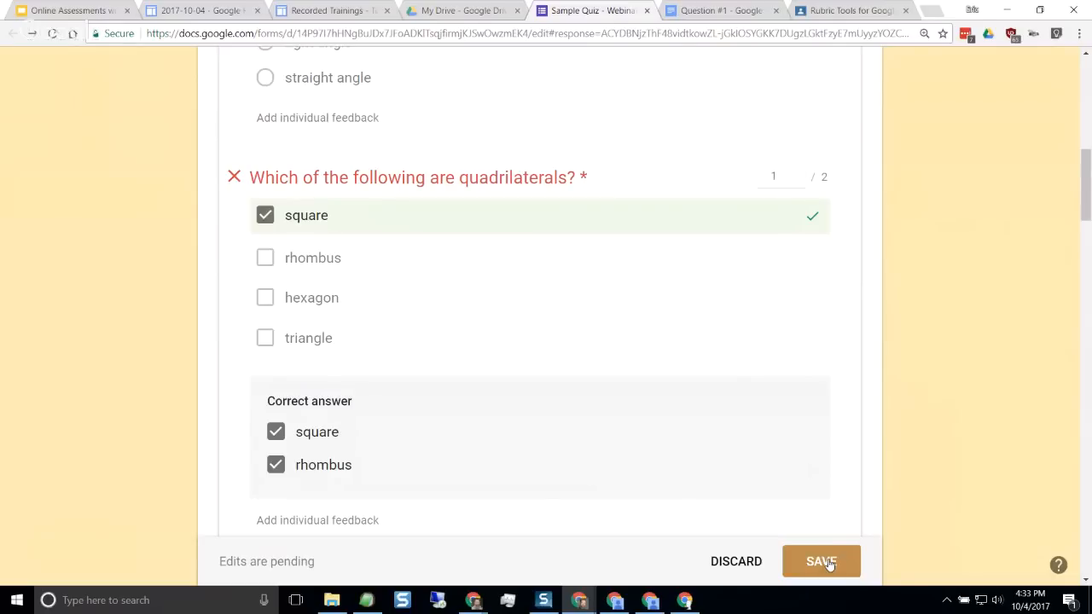
Add the individual feedback "Great explanation!" to the second student's rectangle perimeter answer and save the edits
scroll(762, 279, "down", 10)
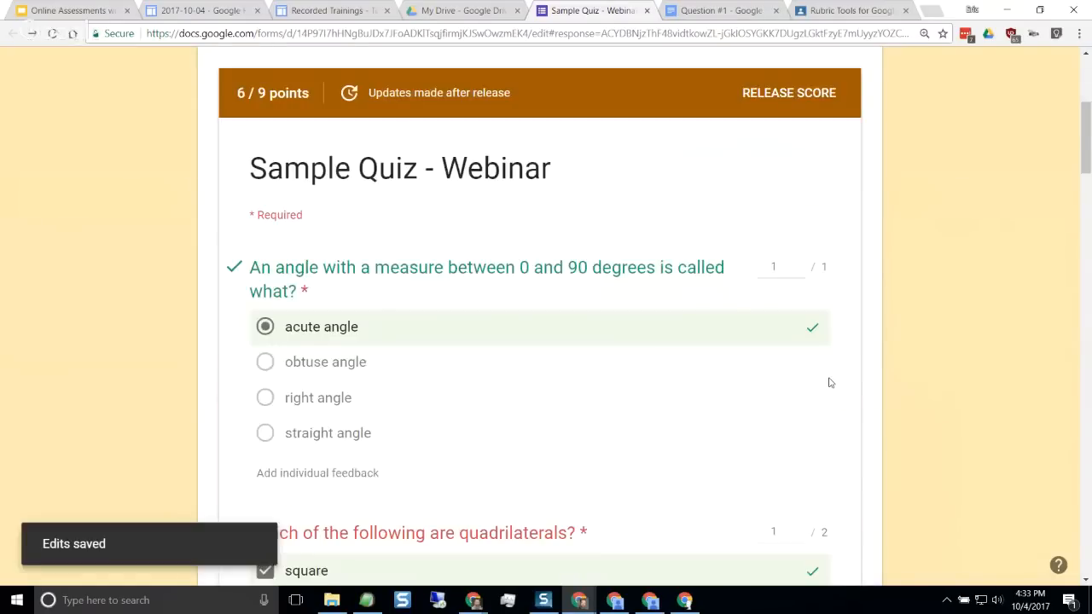
scroll(802, 293, "down", 7)
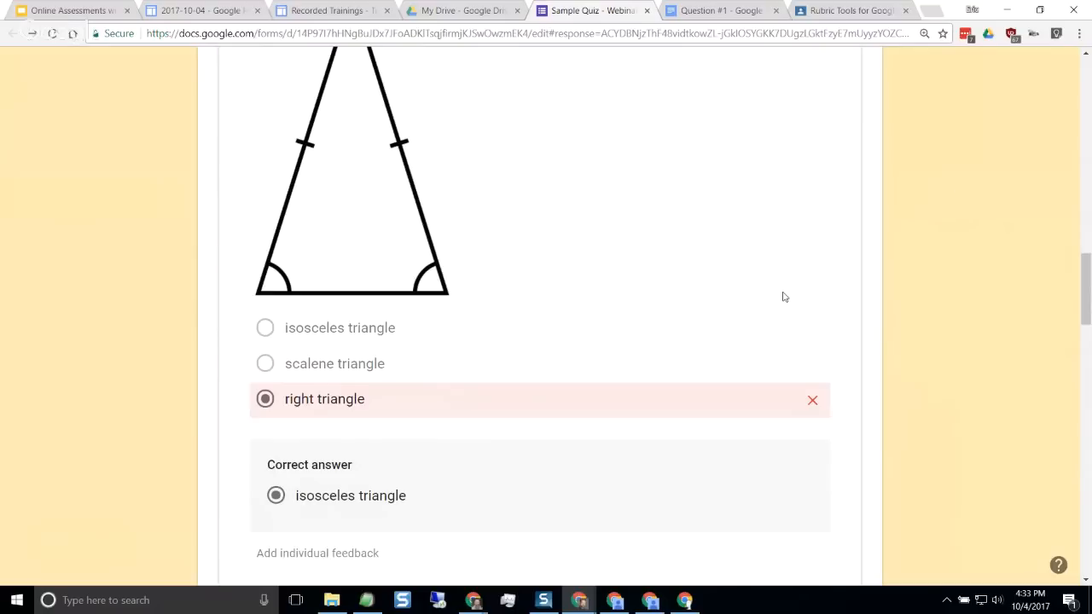
scroll(785, 297, "down", 5)
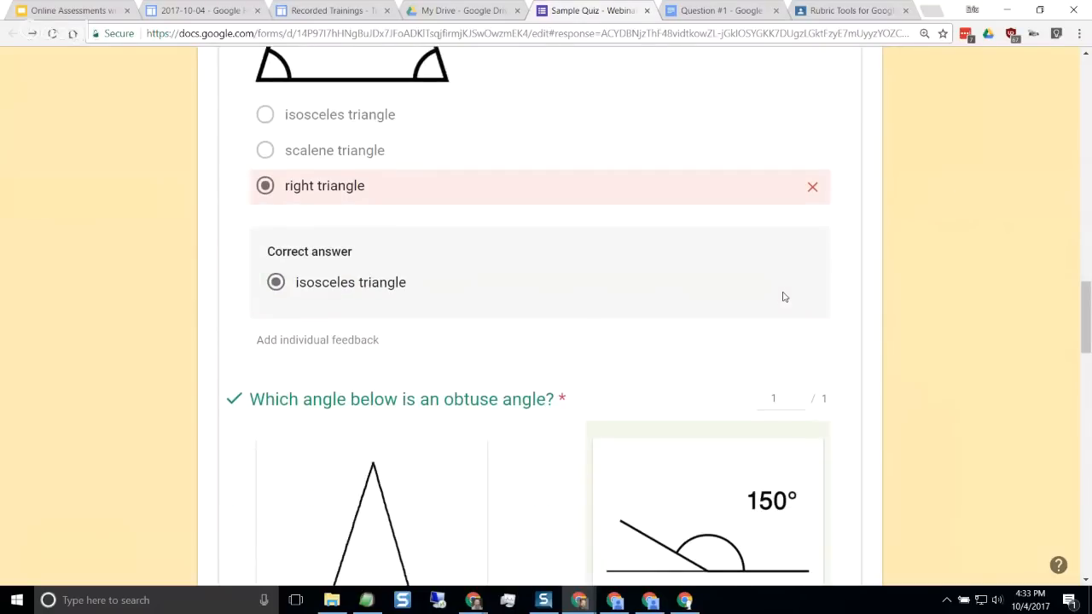
scroll(813, 294, "down", 11)
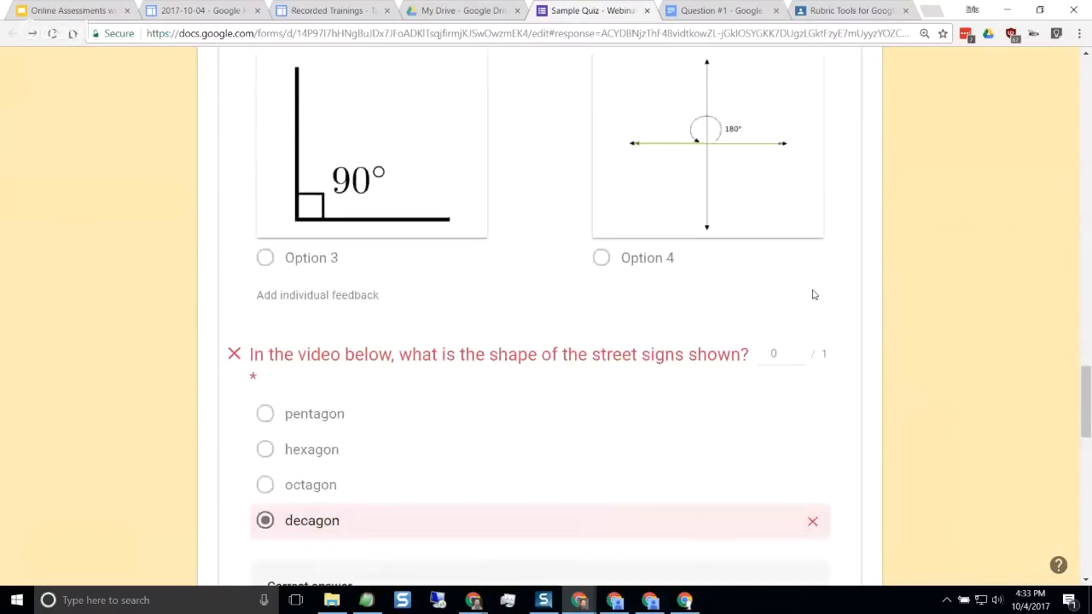
scroll(813, 294, "down", 5)
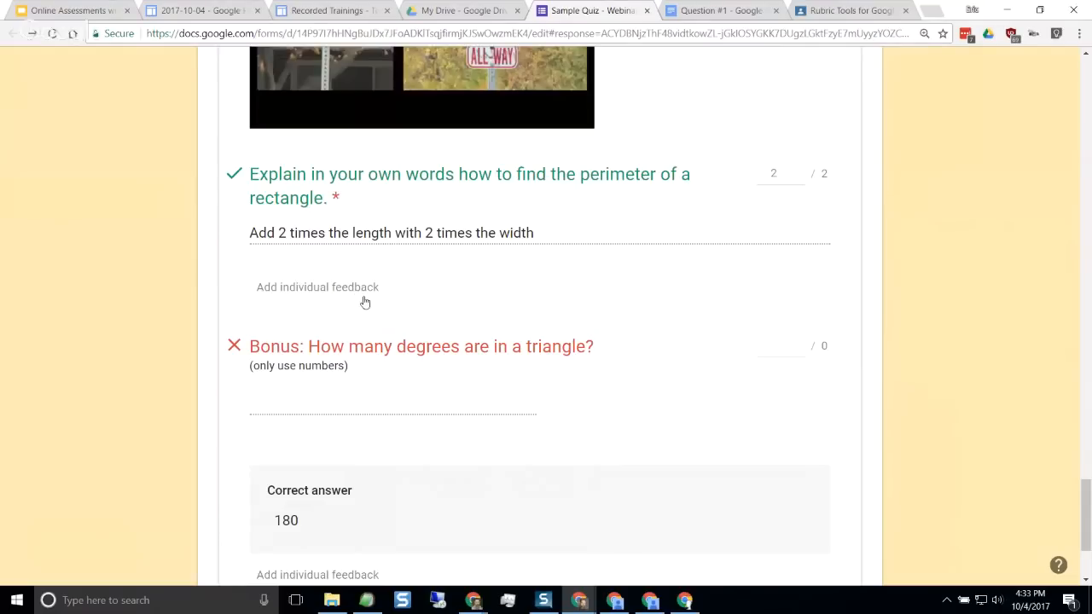
left_click(326, 293)
left_click(432, 197)
type("Great ex")
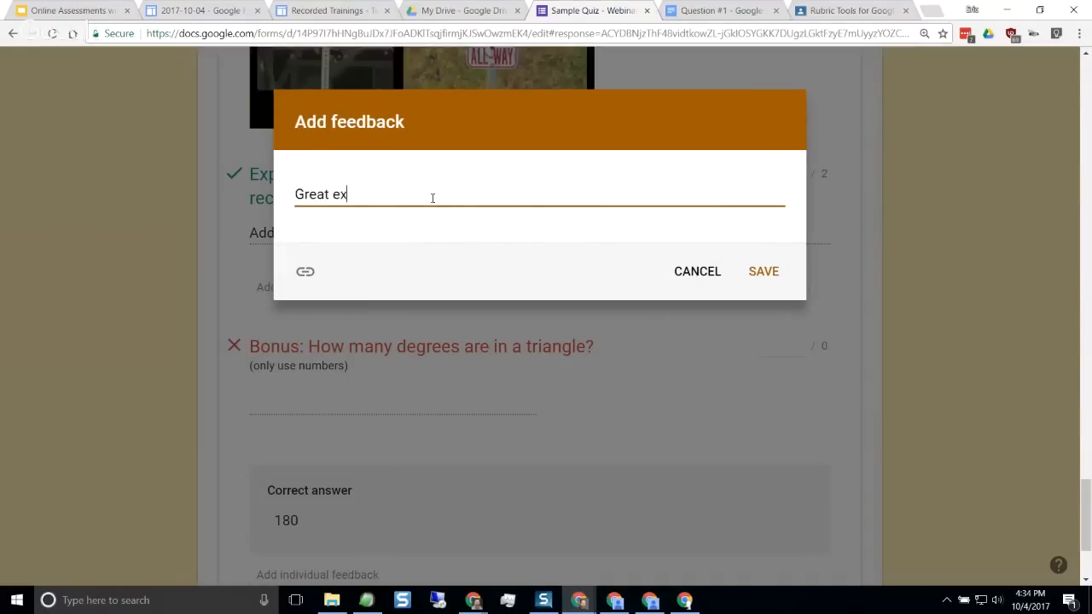
type("planation!")
left_click(755, 273)
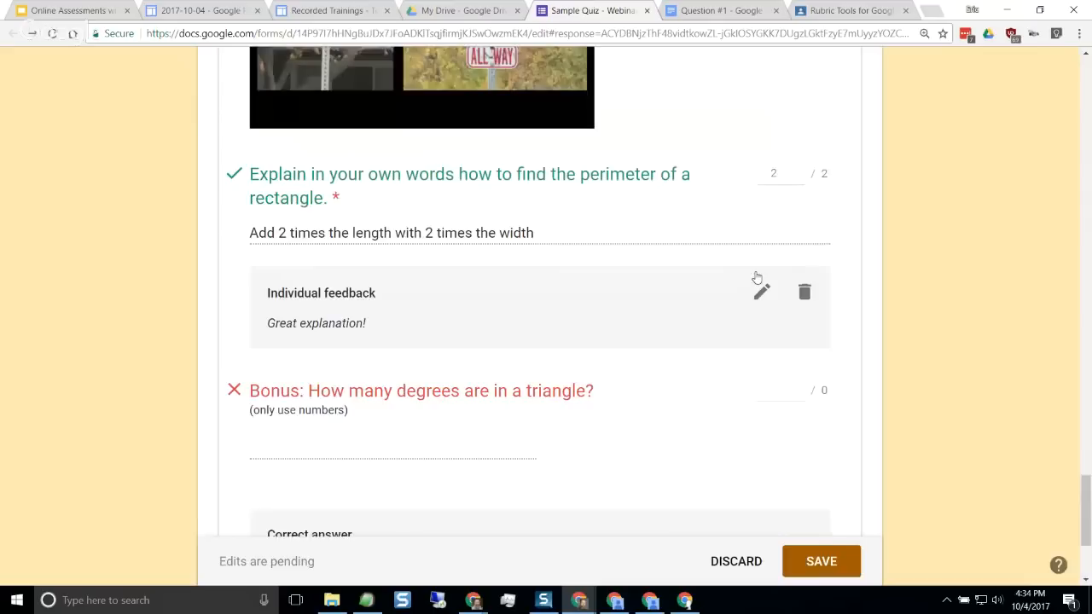
left_click(821, 563)
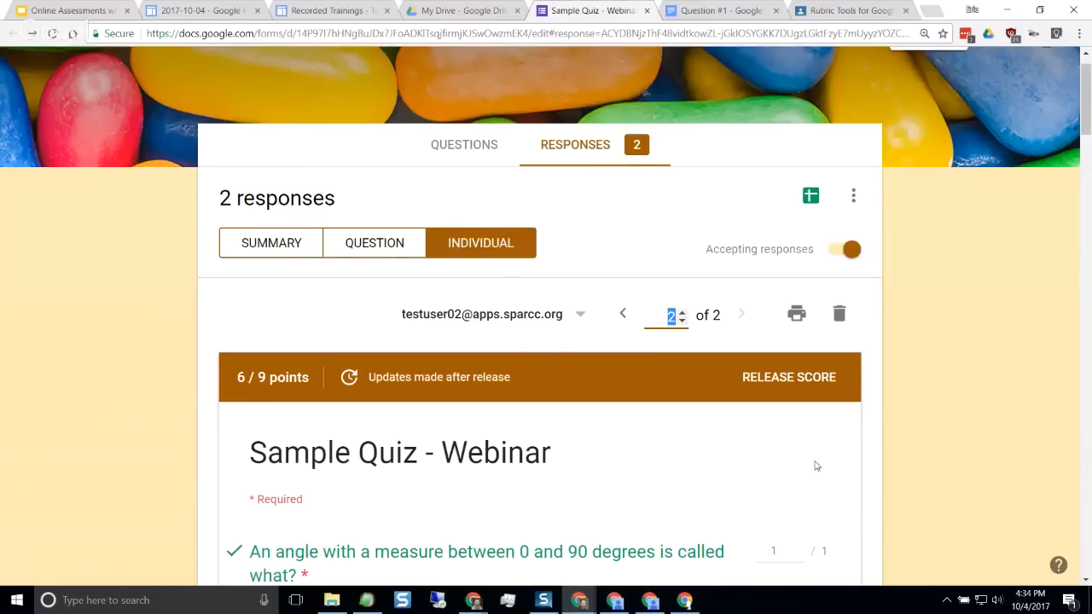
From the responses summary, release the updated scores to both students by email without an added message
scroll(814, 466, "down", 2)
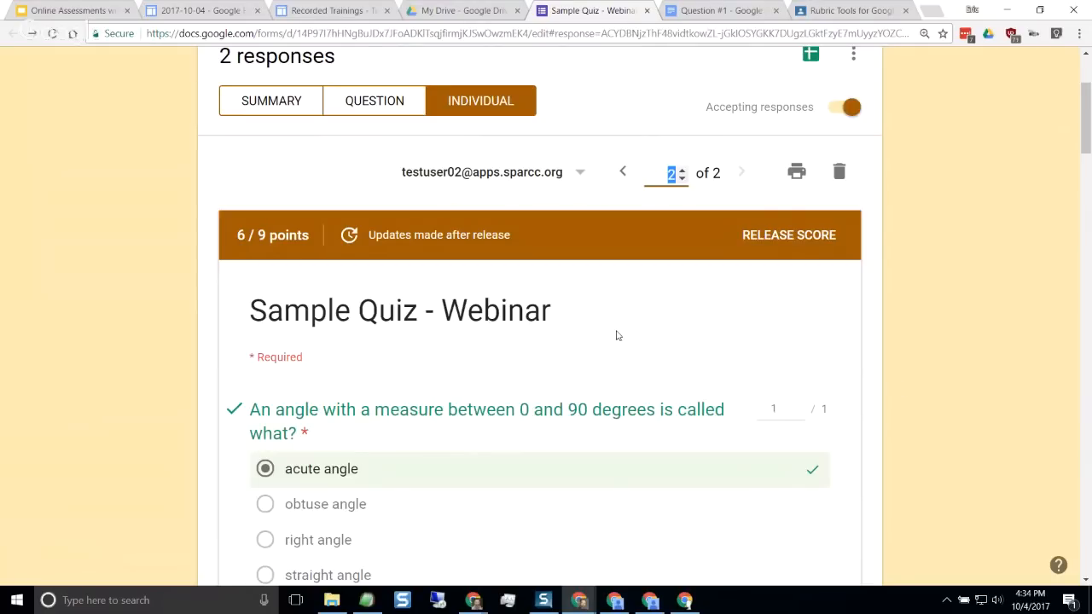
scroll(614, 334, "up", 1)
scroll(614, 334, "up", 1)
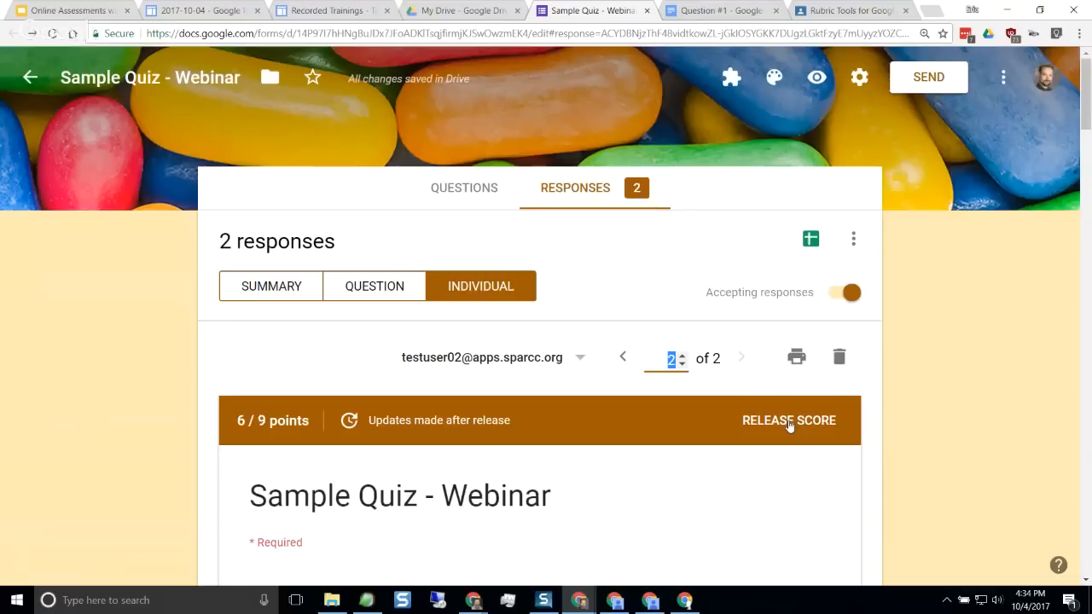
scroll(615, 376, "down", 2)
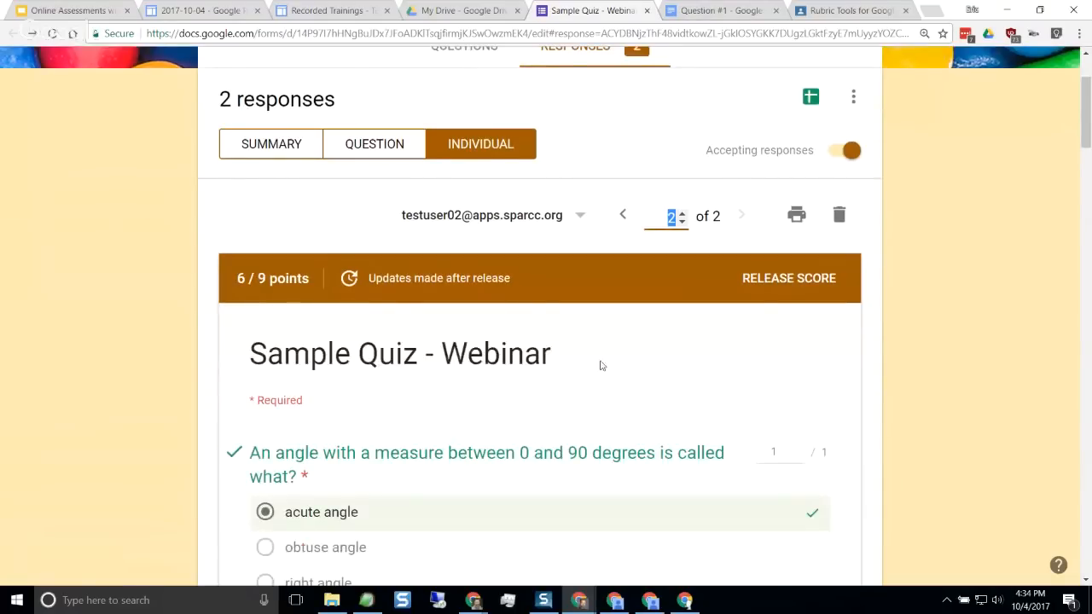
left_click(276, 149)
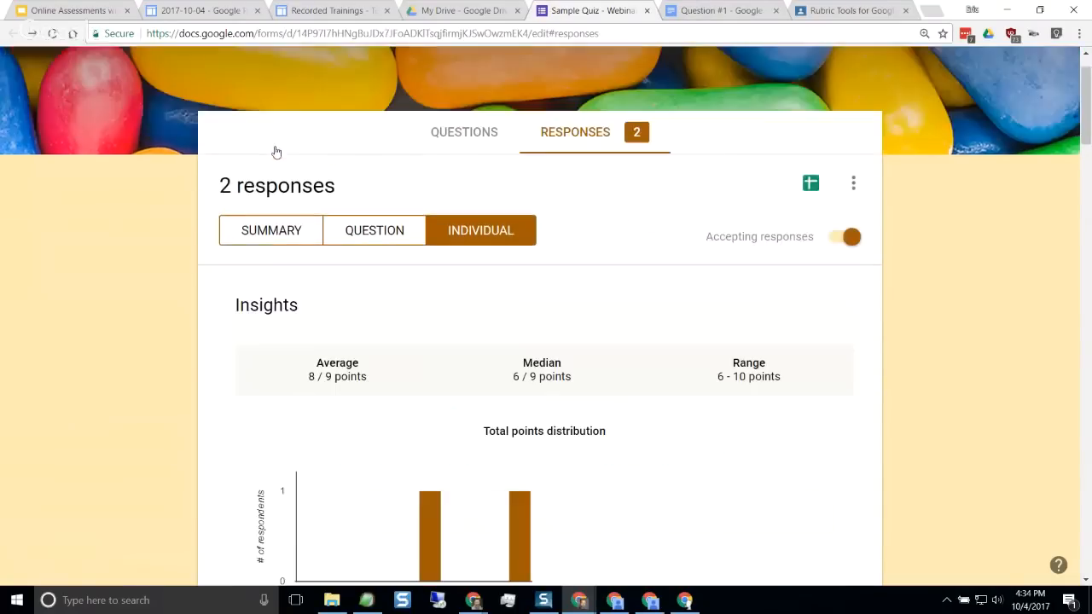
scroll(756, 290, "down", 5)
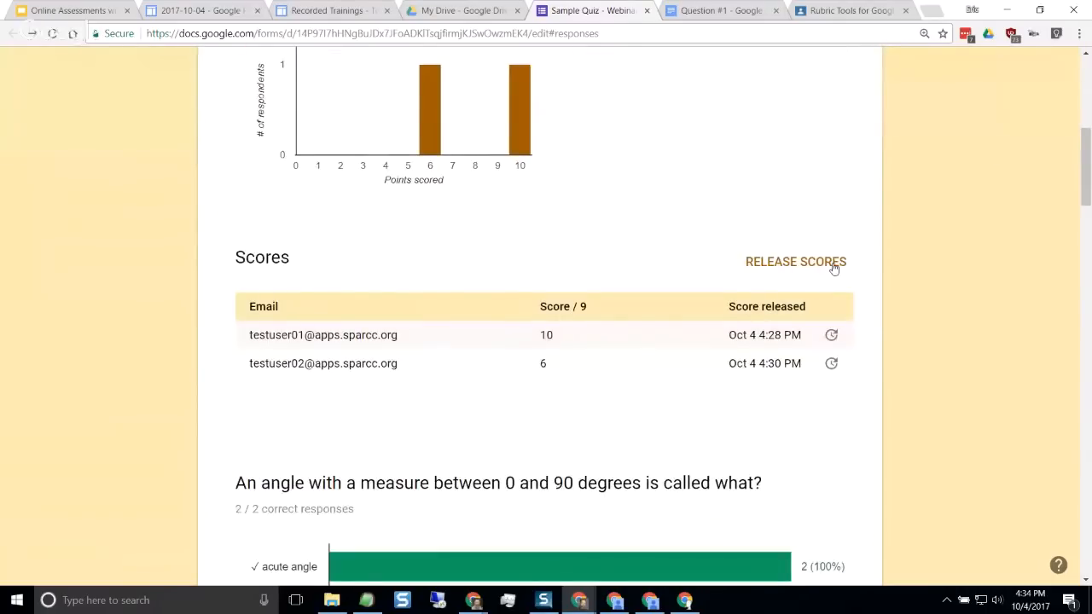
left_click(835, 265)
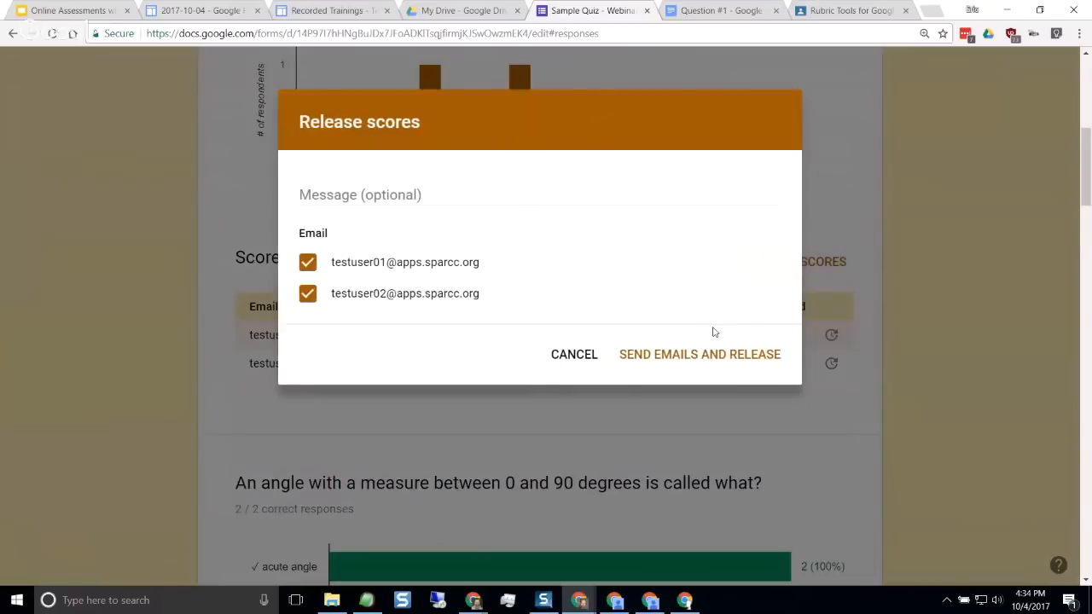
left_click(710, 355)
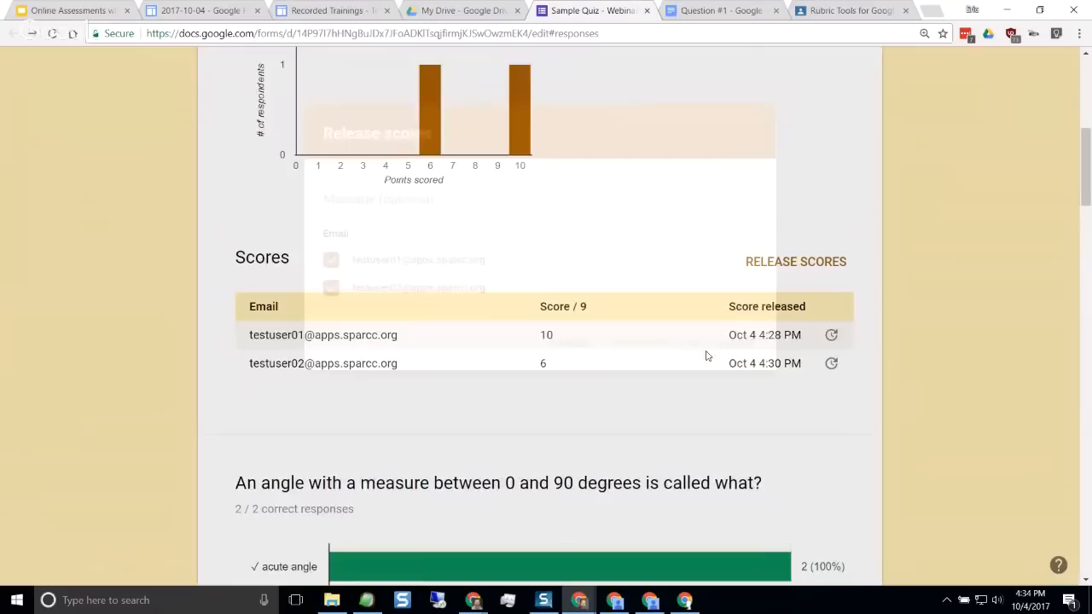
Switch to the second student's browser window, maximize it and reload the graded quiz results
scroll(918, 324, "up", 3)
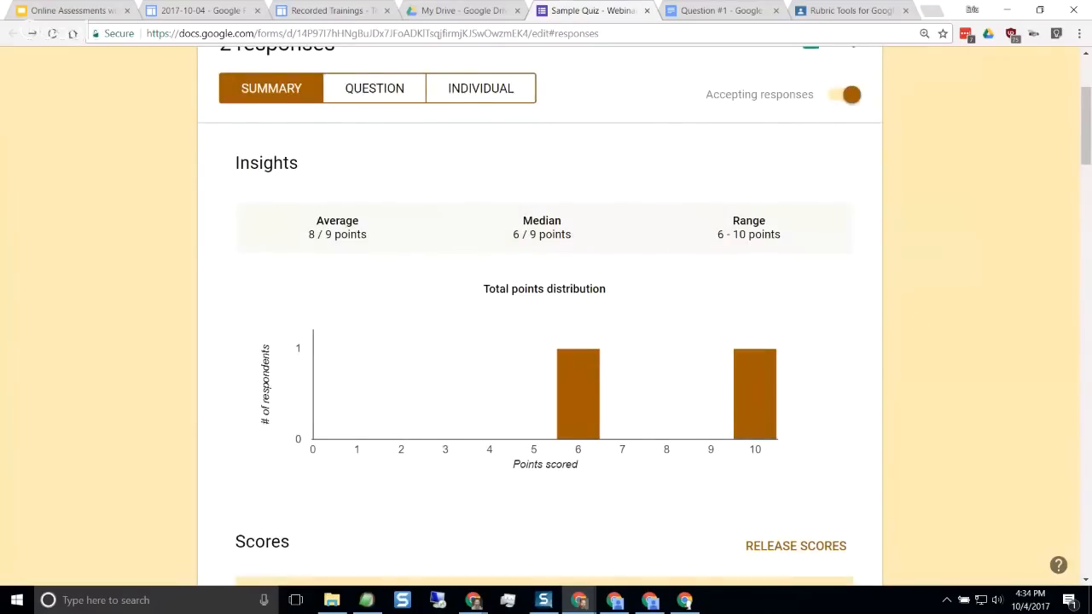
key("alt+Tab")
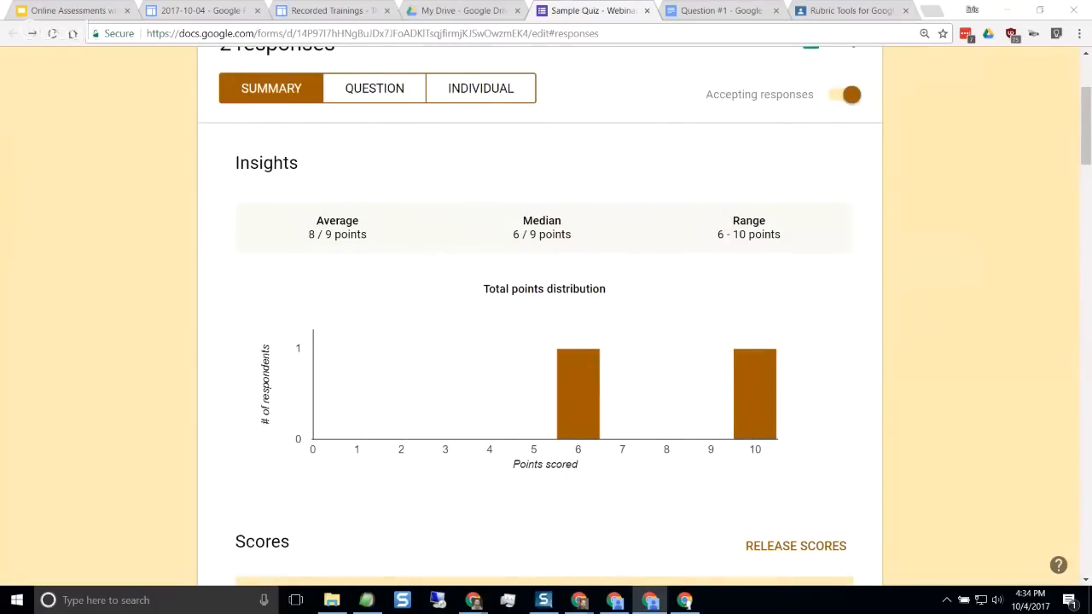
left_click_drag(2, 546, 672, 86)
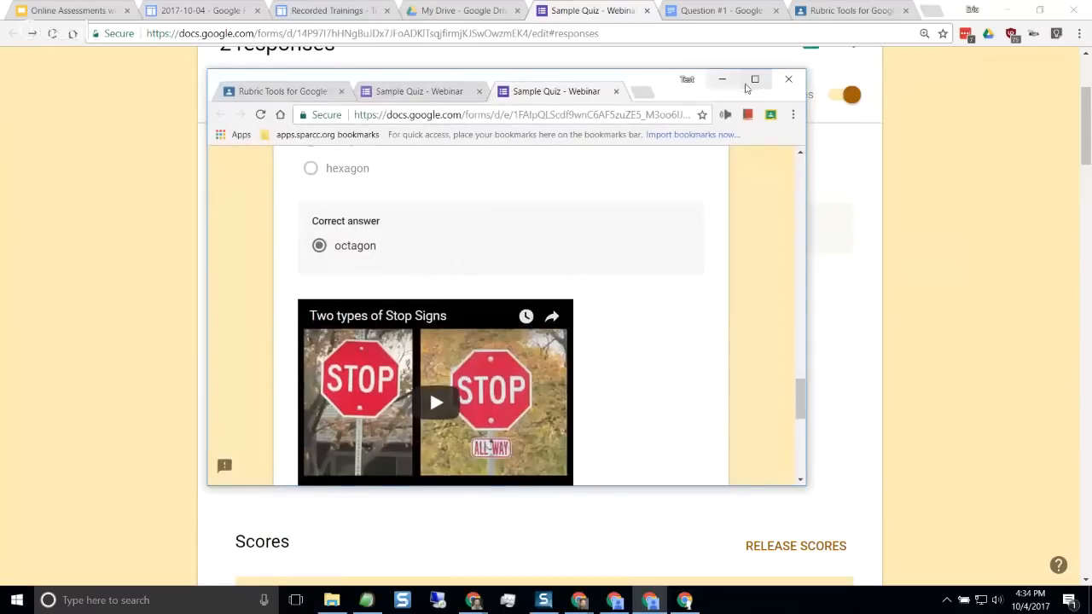
left_click(755, 81)
scroll(658, 306, "up", 8)
scroll(658, 311, "up", 10)
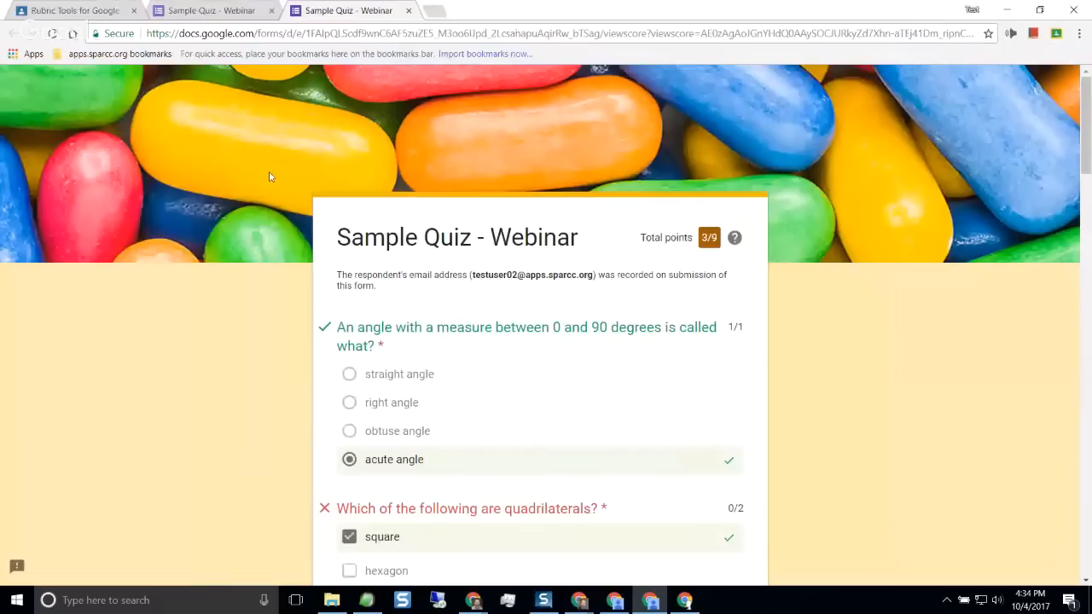
left_click(52, 34)
Review the student's updated marks and individual feedback down to the bonus question, and return to the teacher's responses summary
scroll(743, 308, "down", 3)
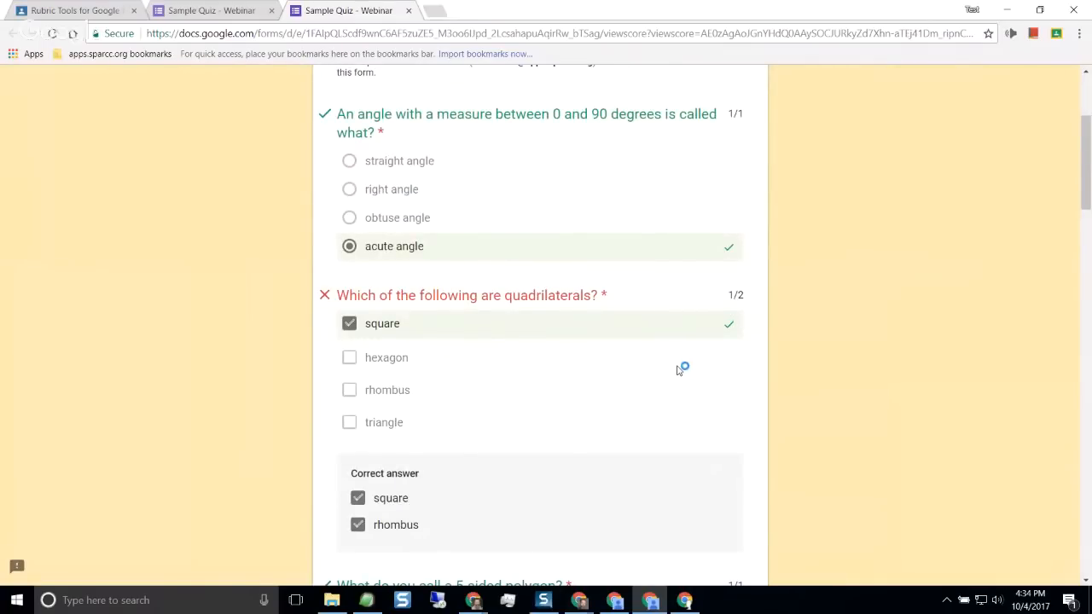
scroll(678, 370, "down", 13)
scroll(674, 369, "down", 4)
scroll(674, 369, "down", 6)
scroll(673, 358, "up", 2)
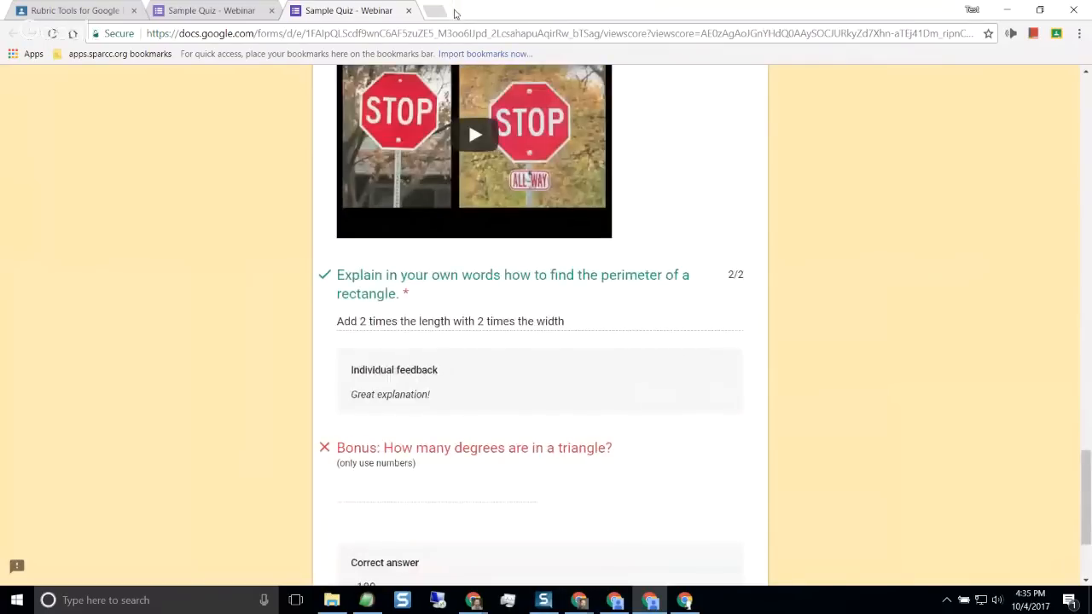
double_click(552, 11)
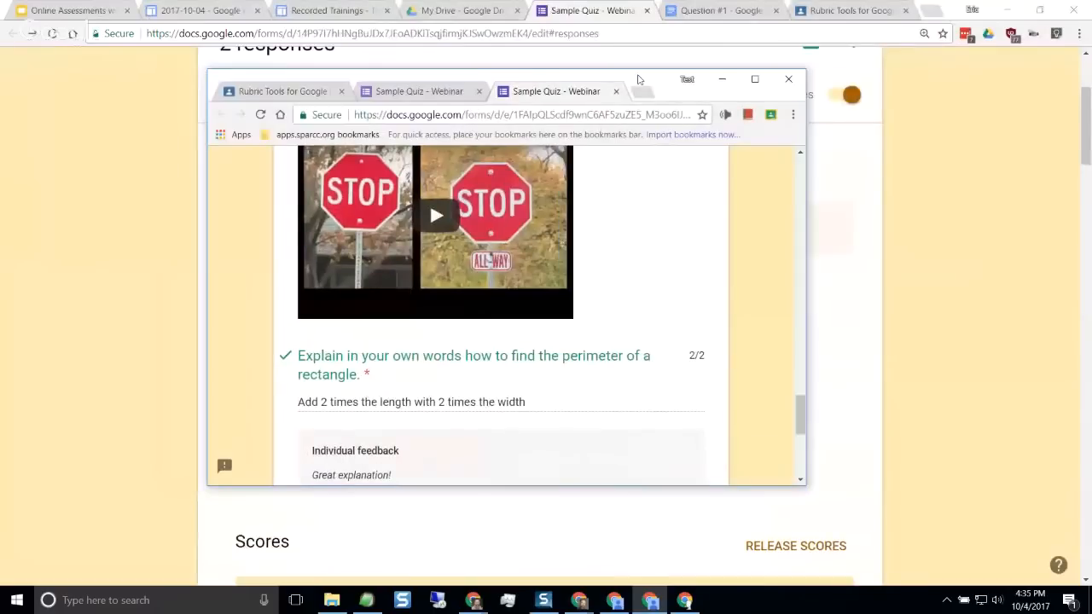
left_click_drag(667, 89, 502, 133)
left_click(555, 118)
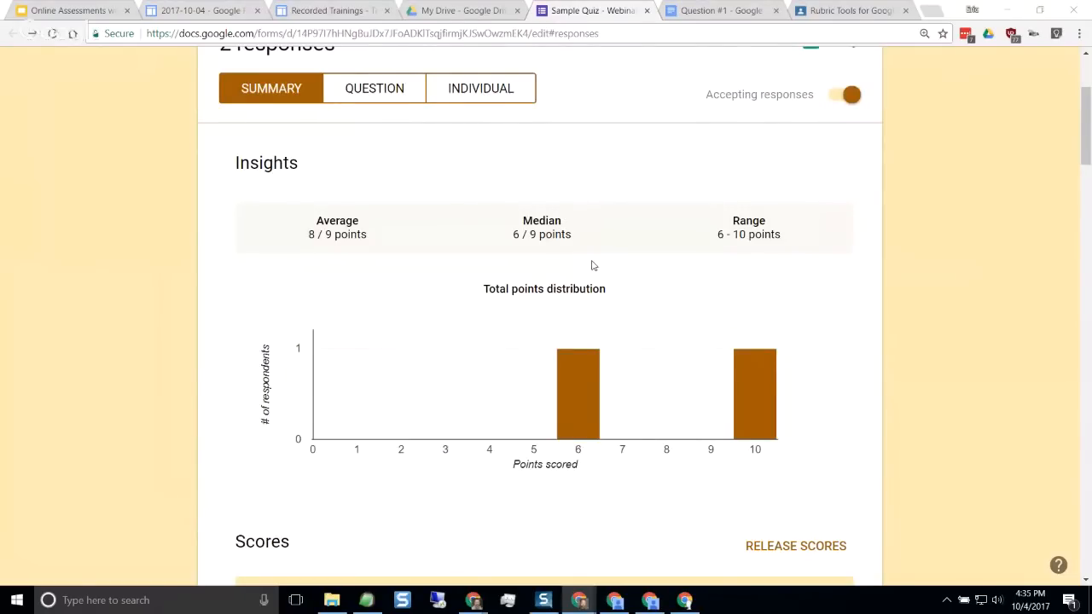
scroll(593, 265, "up", 3)
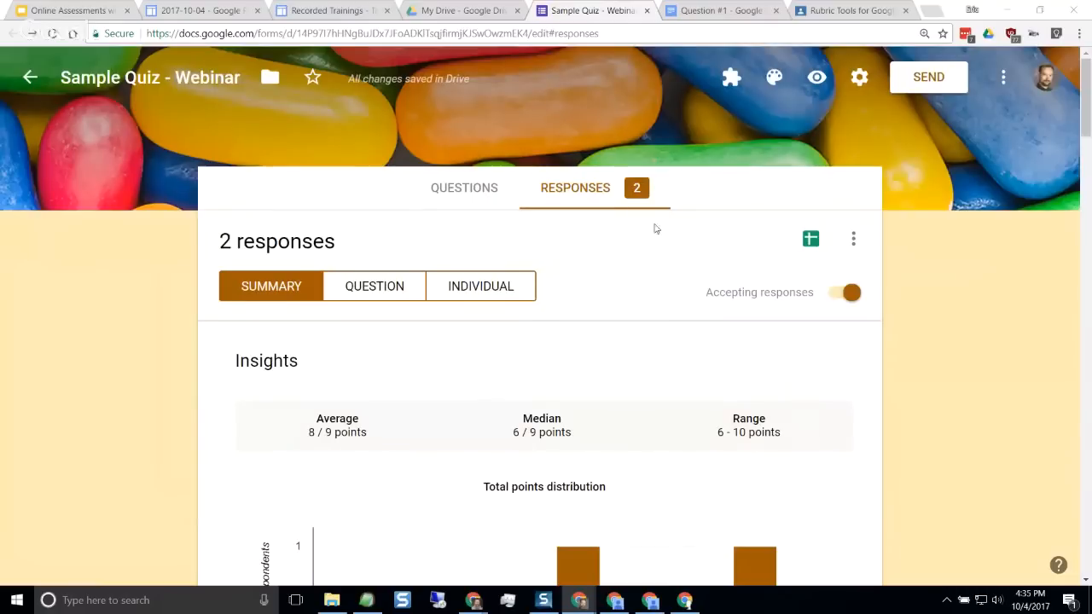
Switch to Google Classroom, open the completed student work for "Webinar Quiz" and import its grades from the form
left_click(853, 10)
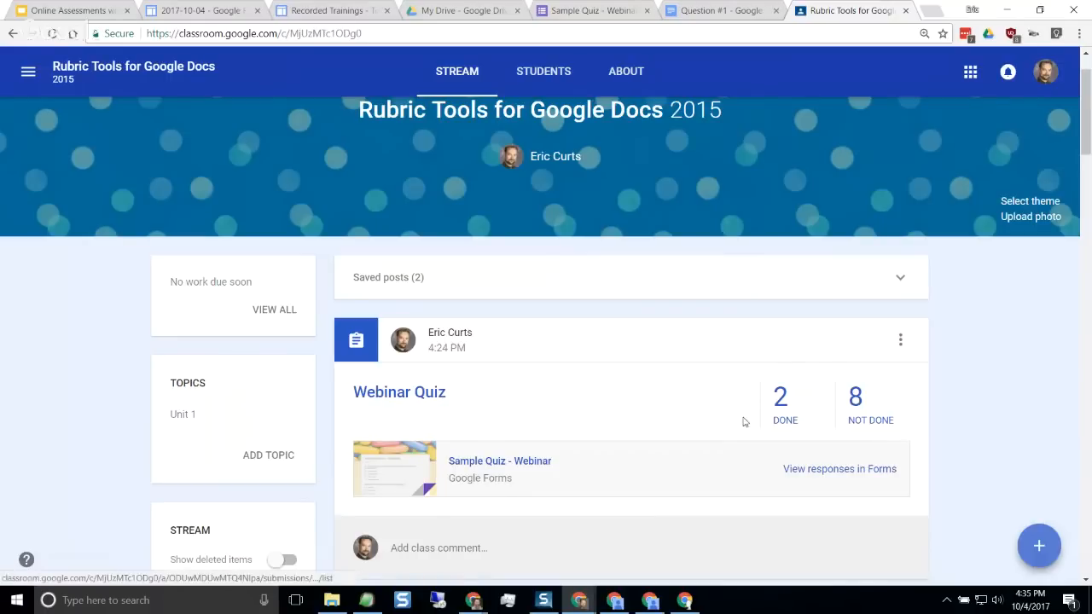
left_click(780, 407)
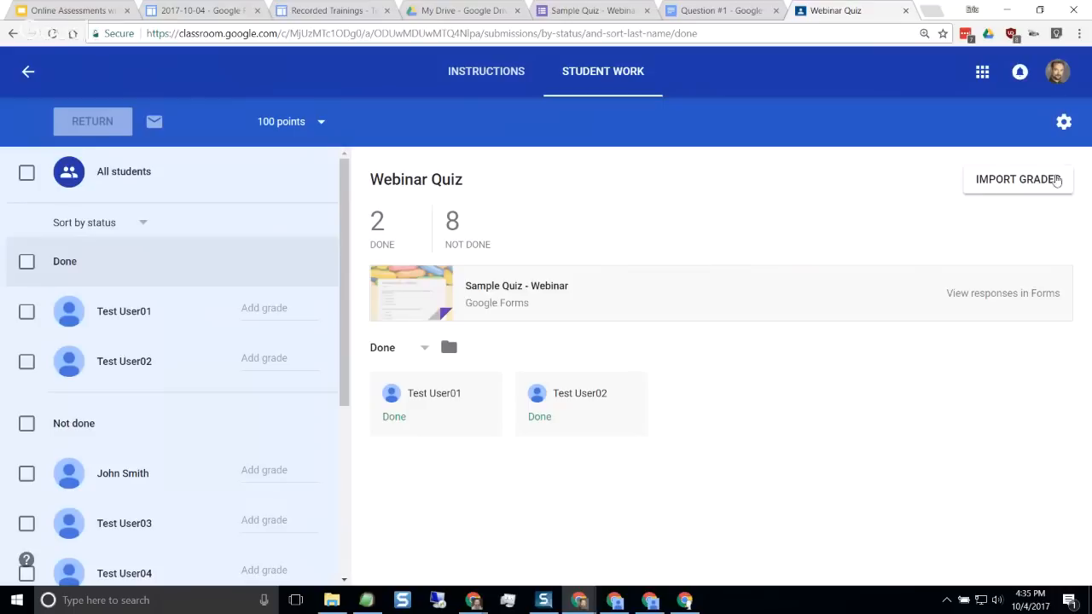
left_click(1001, 188)
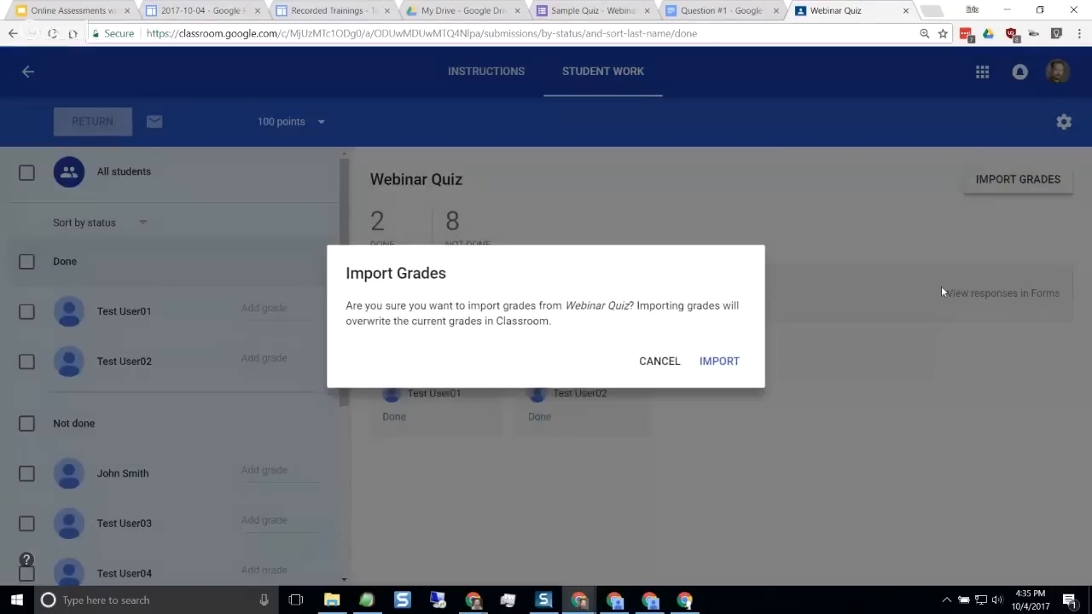
left_click(716, 363)
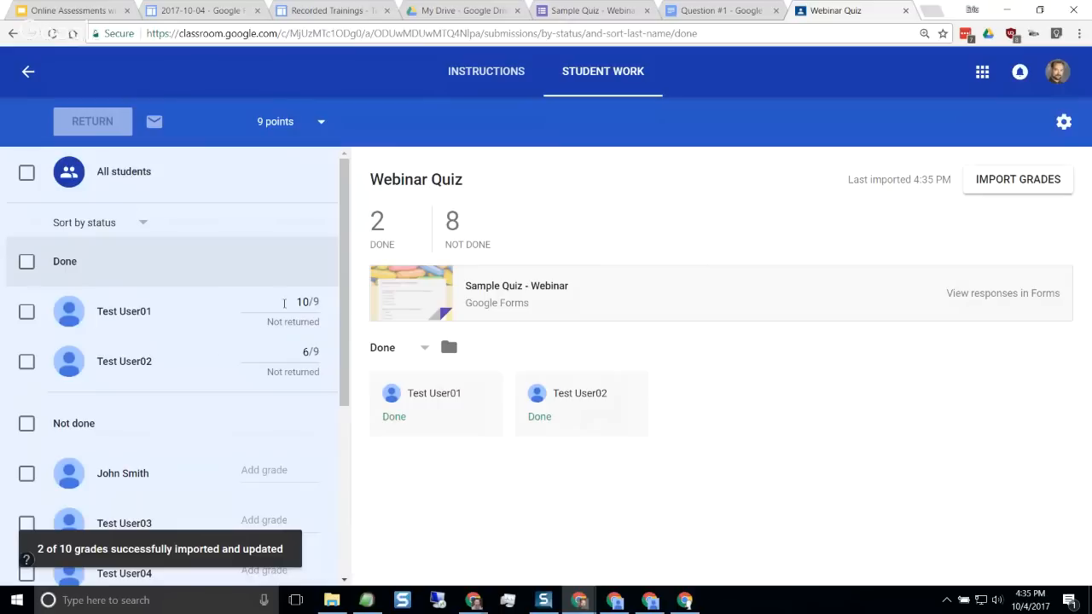
Select the two students who finished the quiz and return their graded work to them
left_click(27, 311)
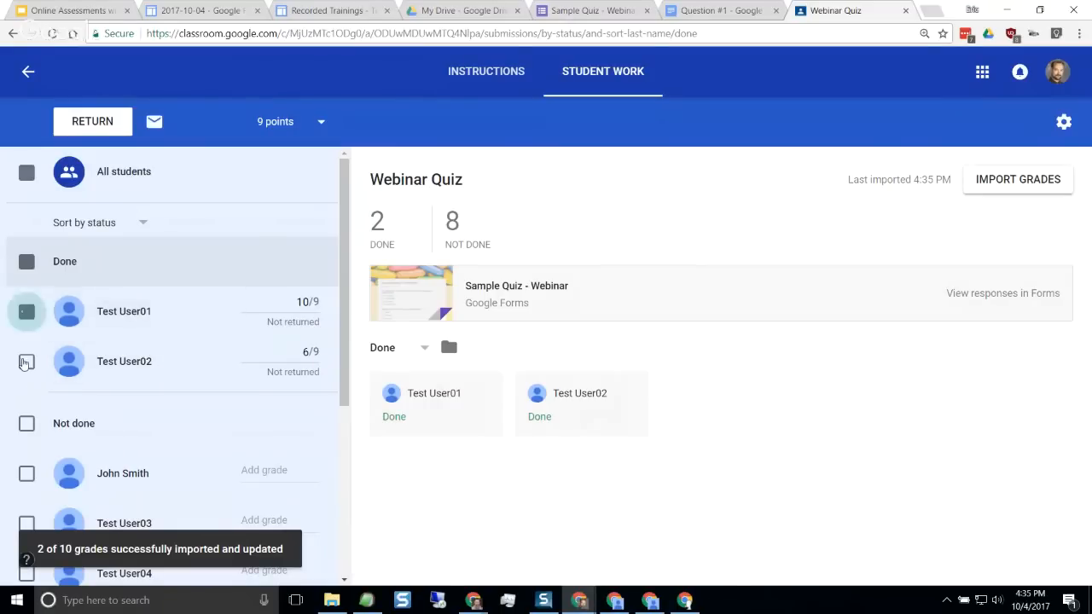
left_click(26, 362)
left_click(111, 121)
left_click(814, 426)
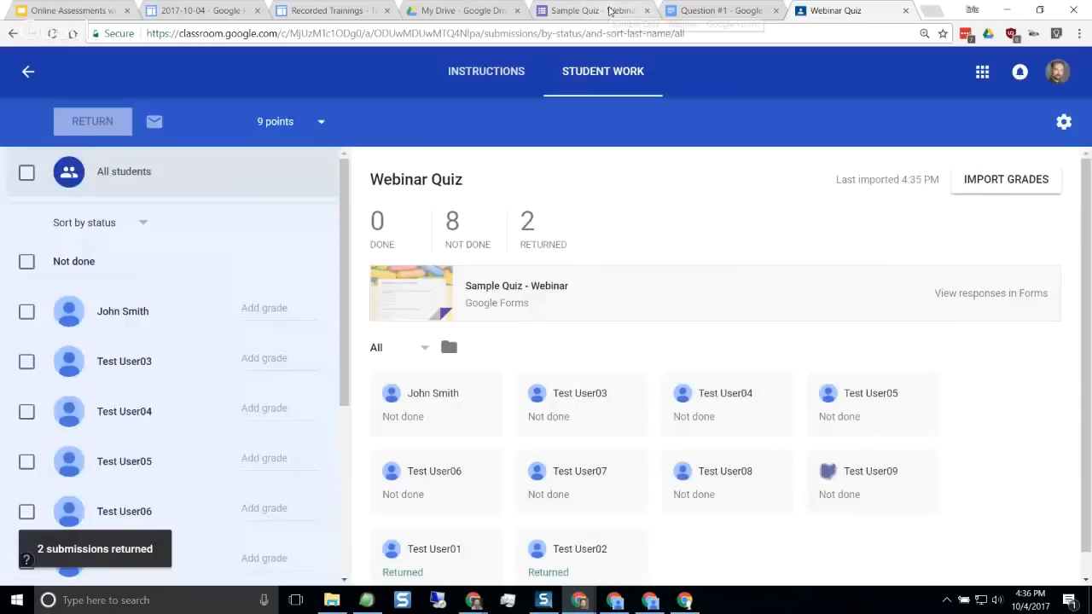
Return to the Sample Quiz form's questions, view the header image themes and photo upload option, and leave the theme unchanged
left_click(614, 11)
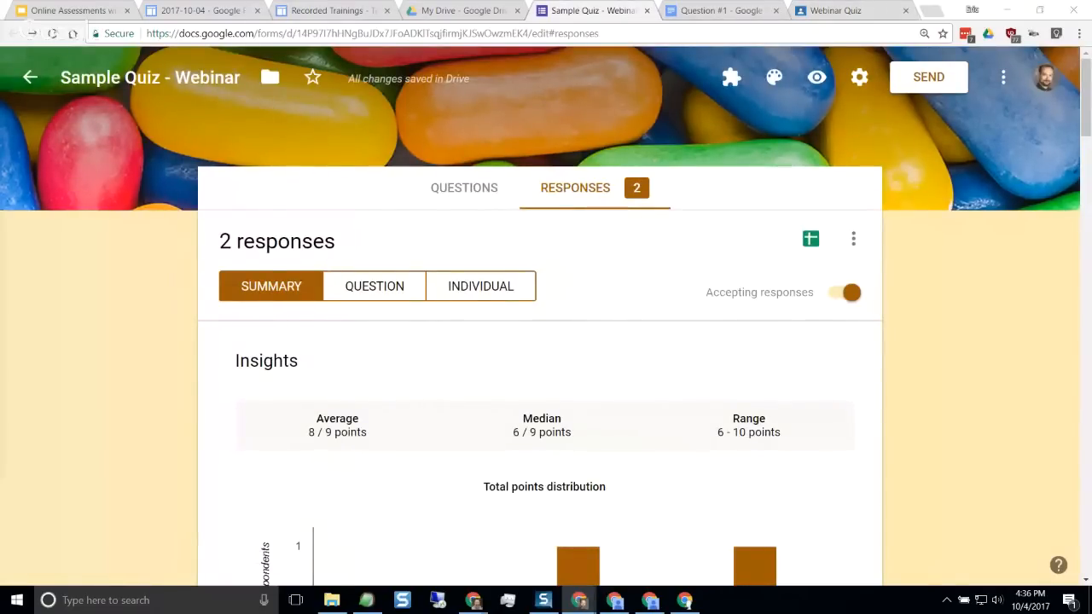
left_click(481, 188)
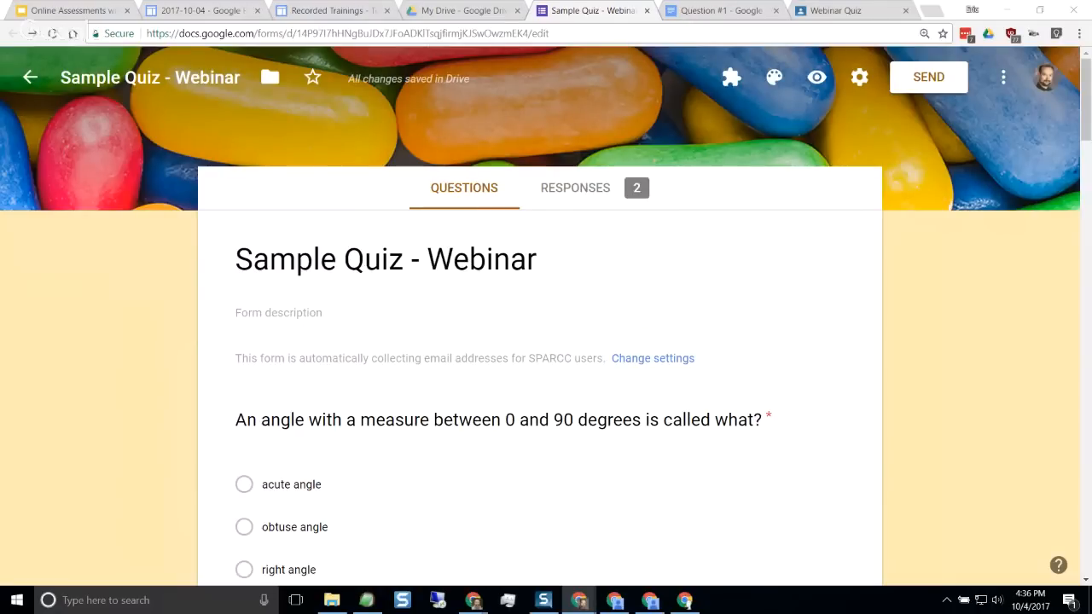
key("ctrl+minus")
key("ctrl+minus")
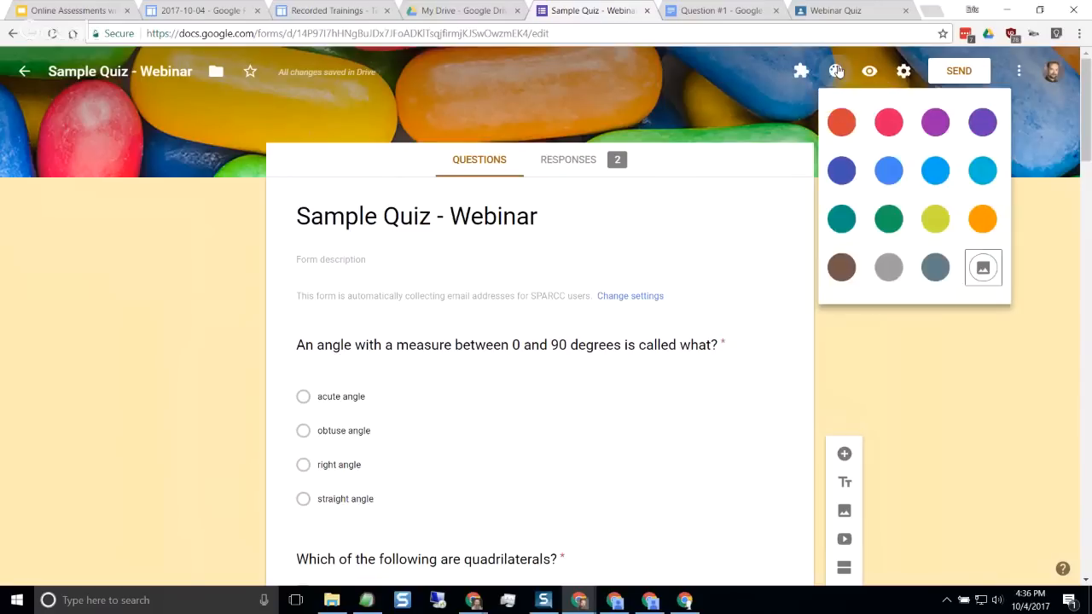
left_click(983, 270)
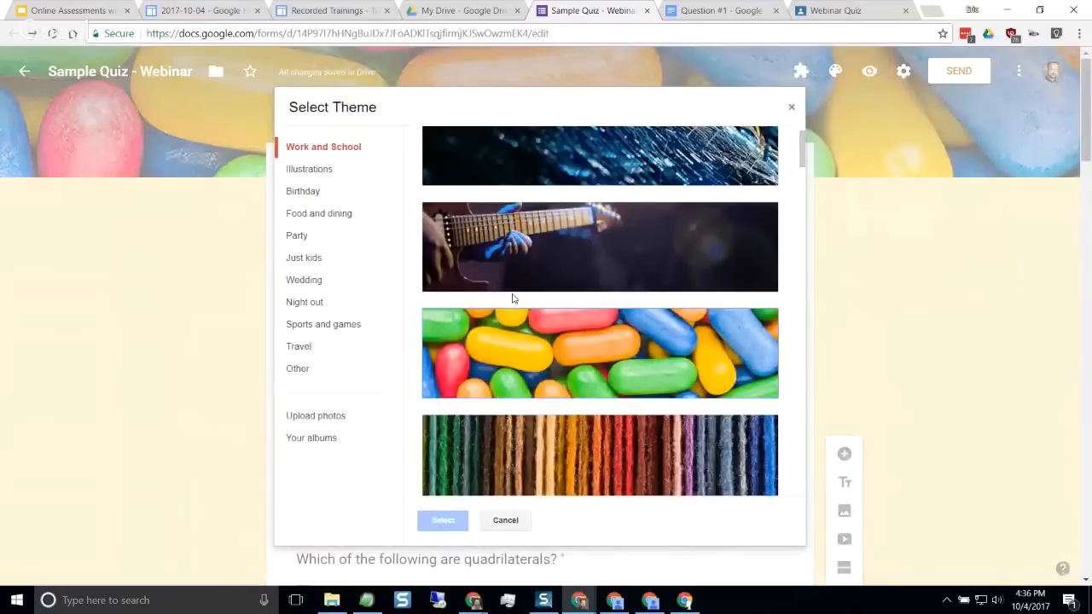
left_click(307, 421)
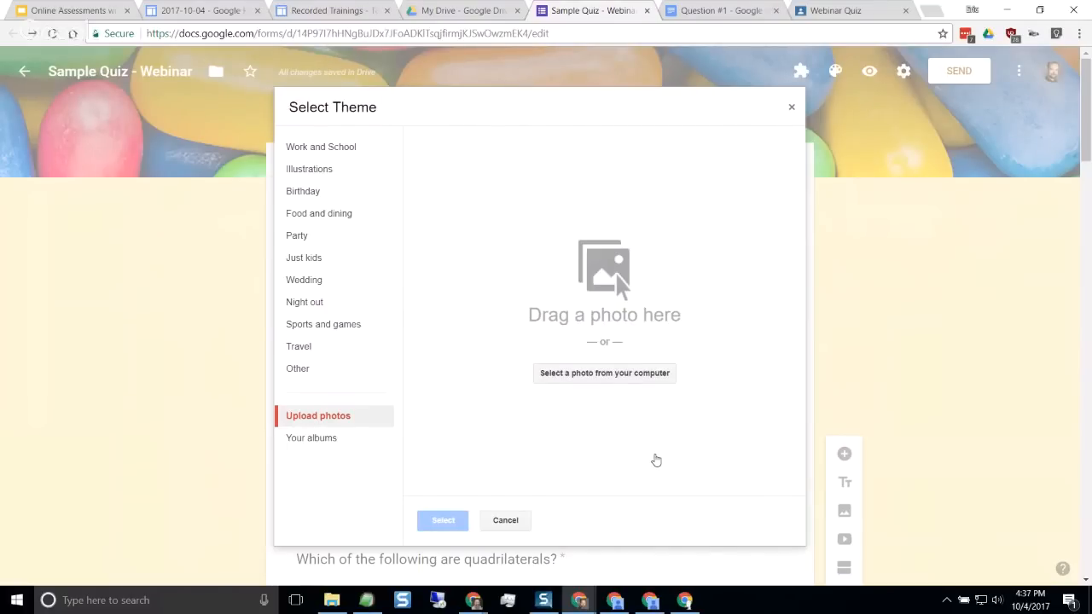
left_click(520, 521)
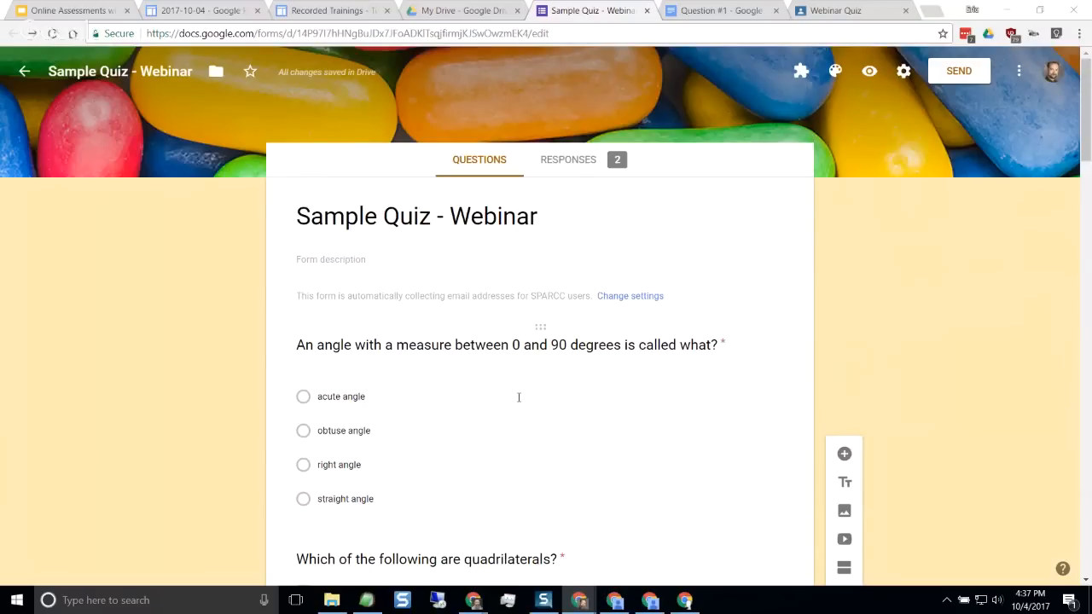
Try marking "obtuse angle" as an additional correct answer in the first question's answer key, and clear it again
scroll(518, 397, "down", 1)
left_click(469, 357)
scroll(503, 390, "down", 1)
left_click(352, 447)
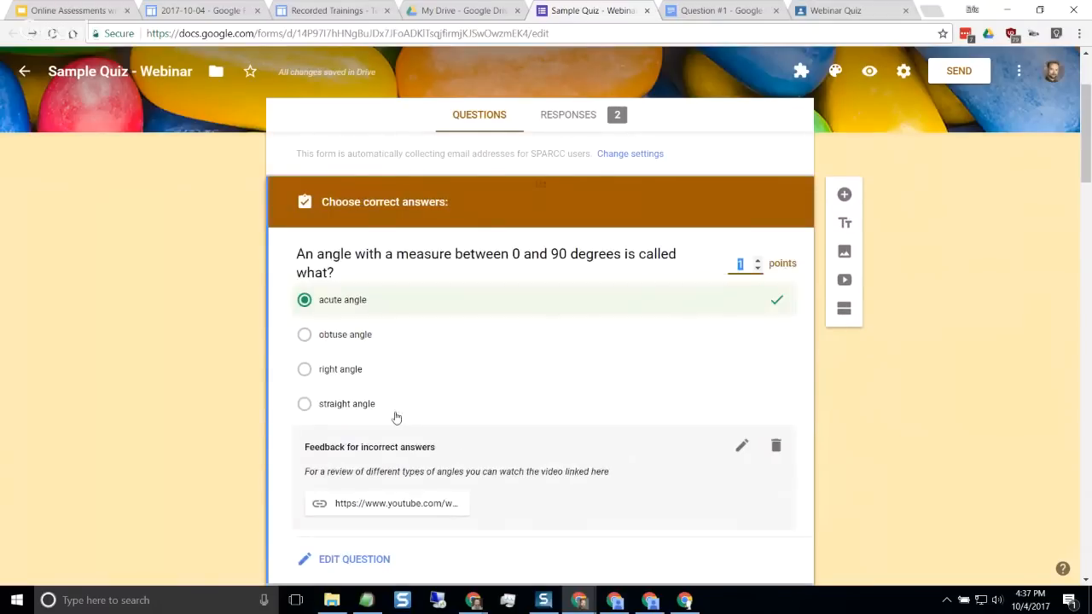
left_click(304, 335)
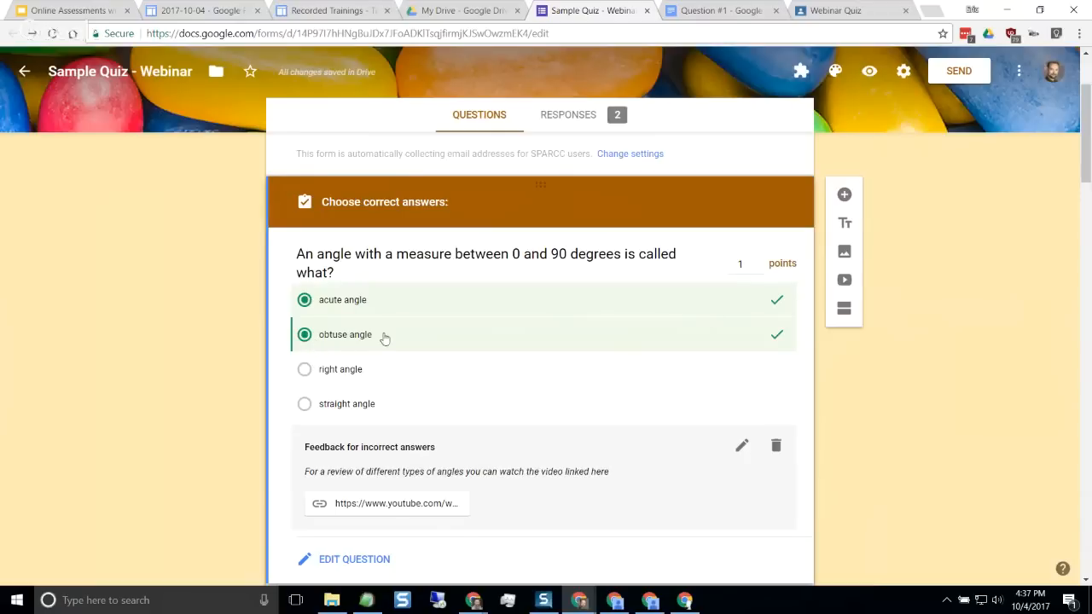
left_click(304, 336)
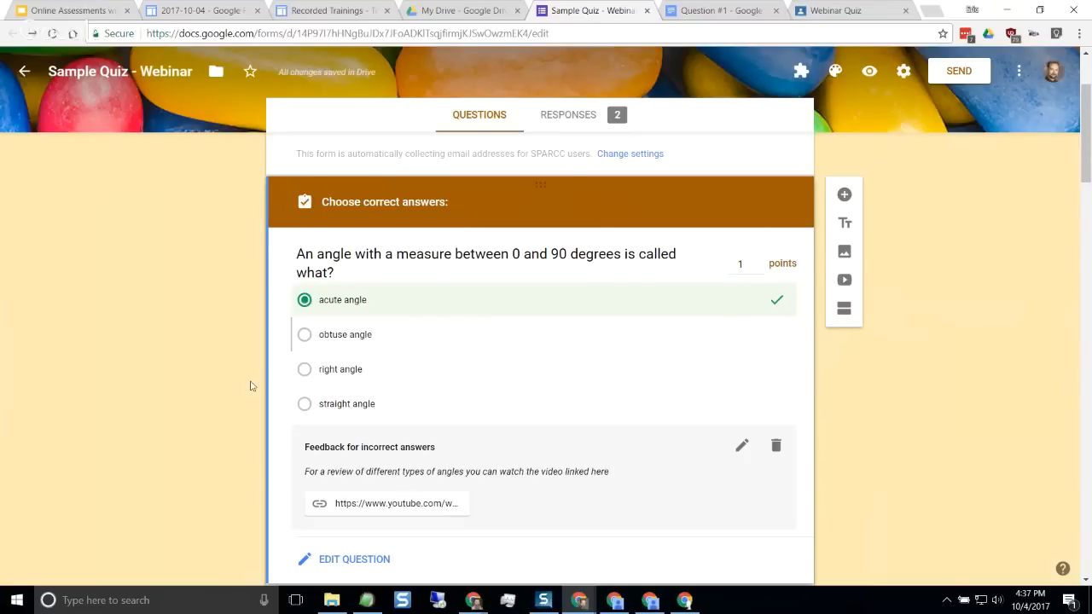
scroll(250, 386, "down", 1)
left_click(353, 501)
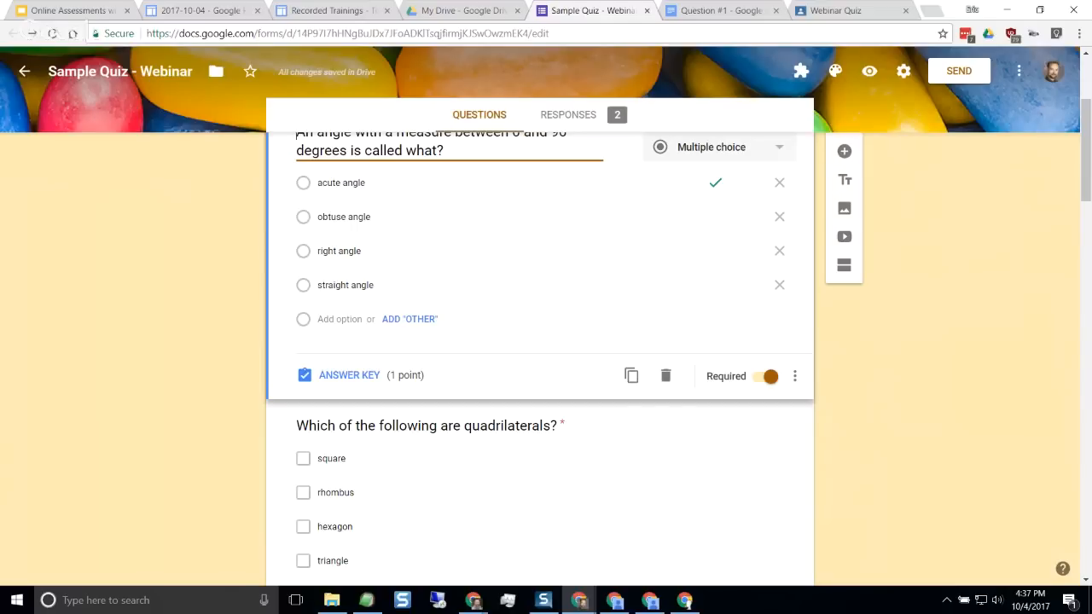
scroll(621, 370, "up", 2)
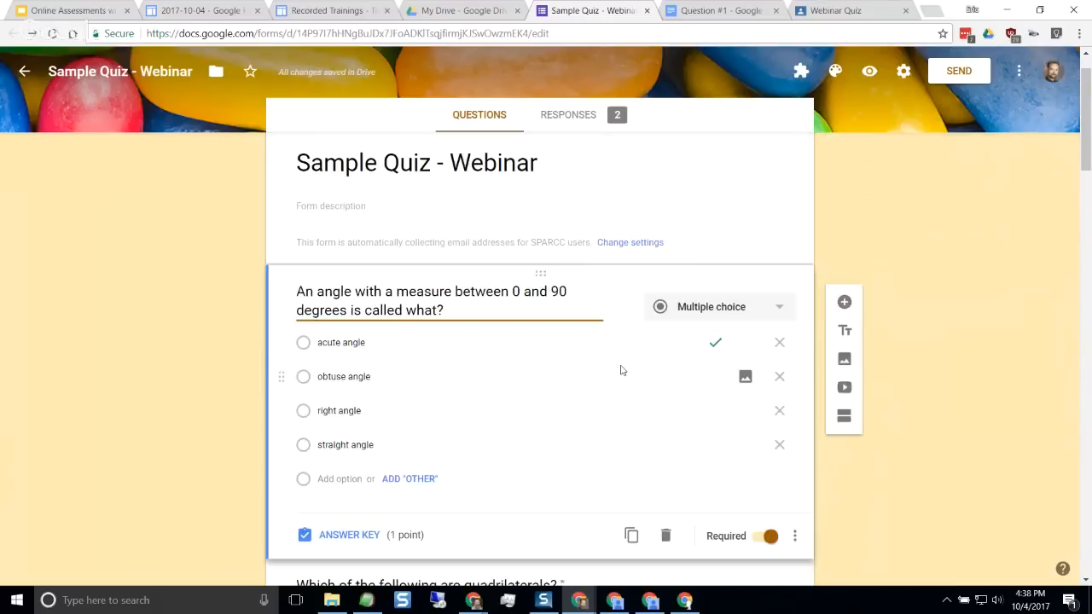
scroll(621, 370, "up", 1)
left_click(1009, 314)
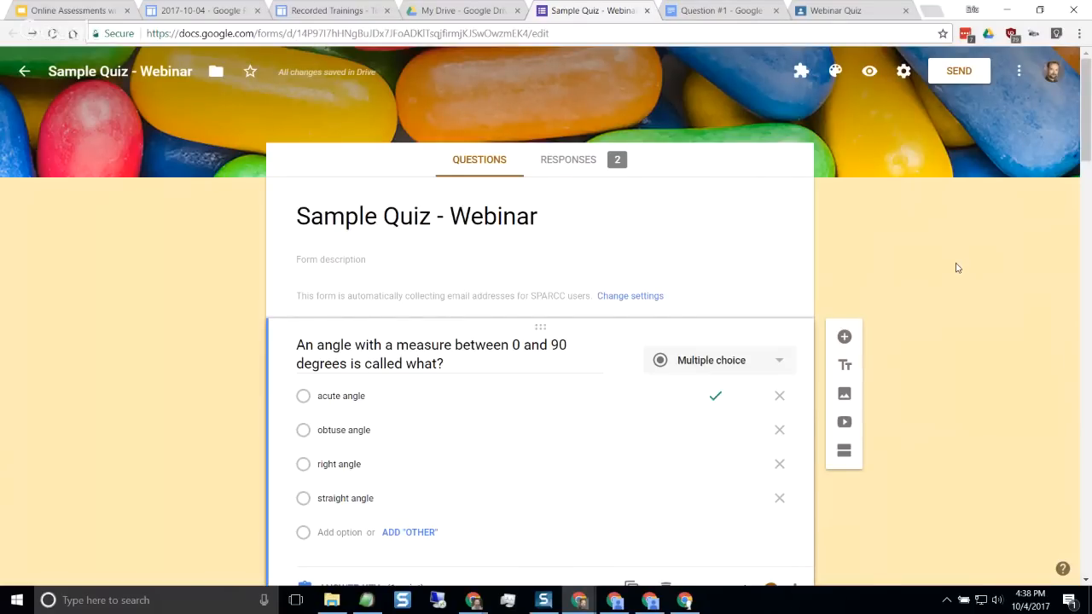
Try out the formLimiter add-on's limit settings with the "date and time" limit type, and close them without saving
left_click(802, 75)
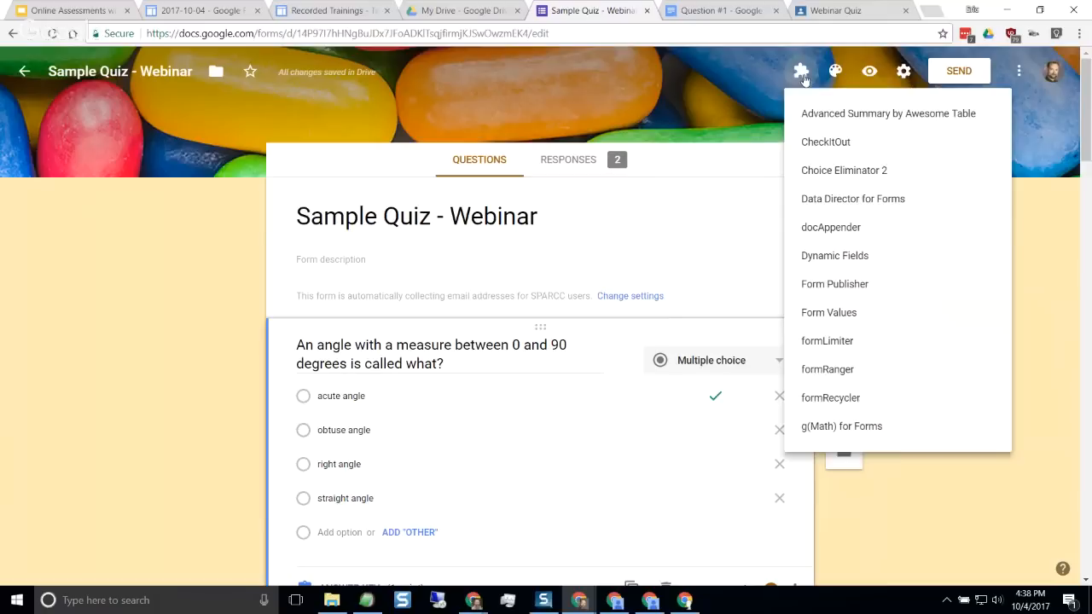
left_click(862, 341)
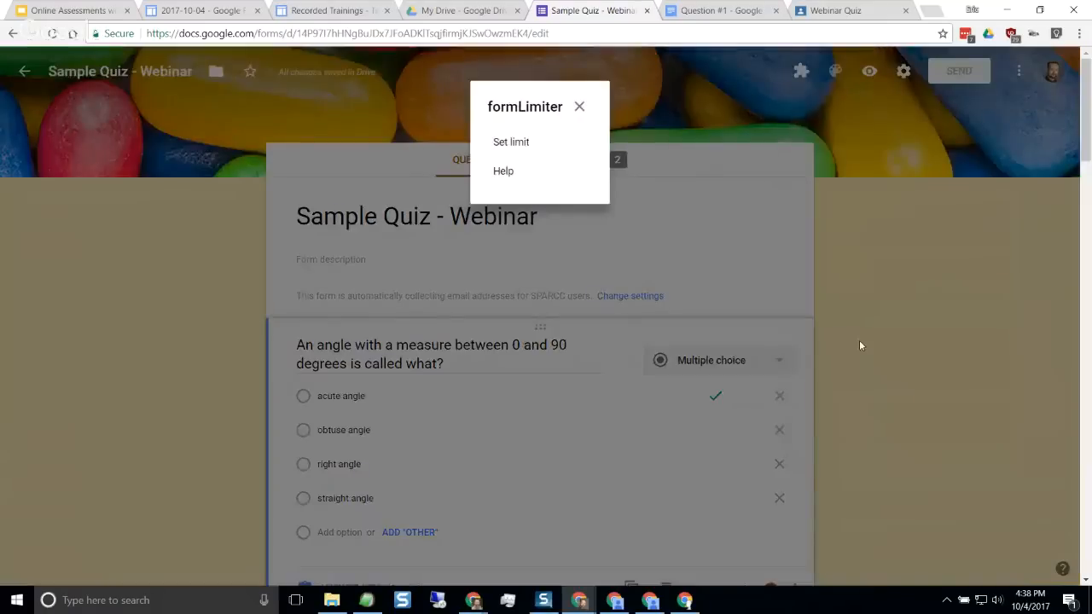
left_click(503, 145)
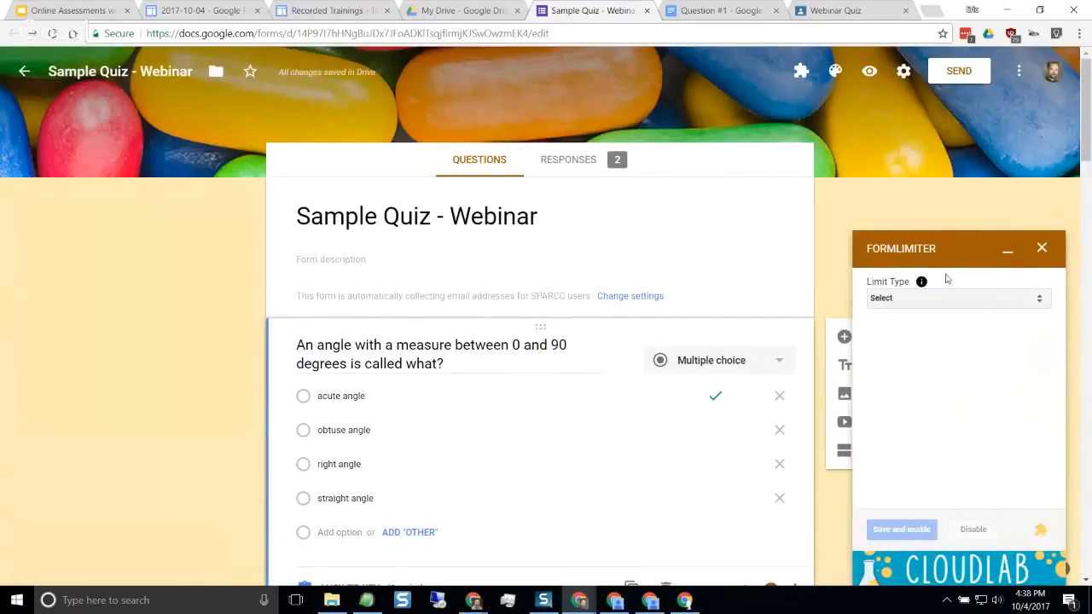
left_click(977, 302)
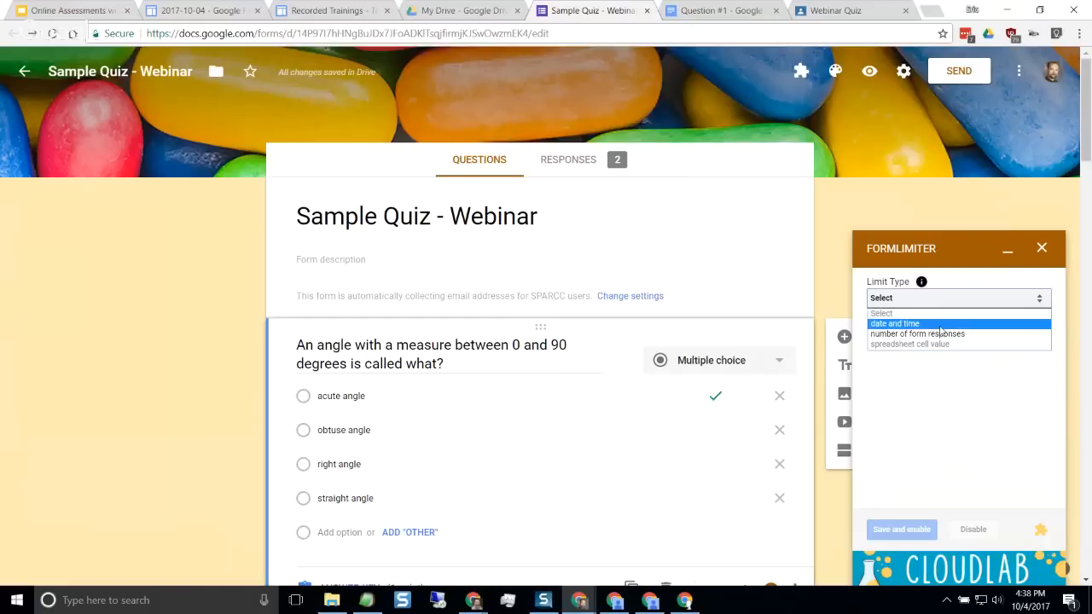
left_click(942, 324)
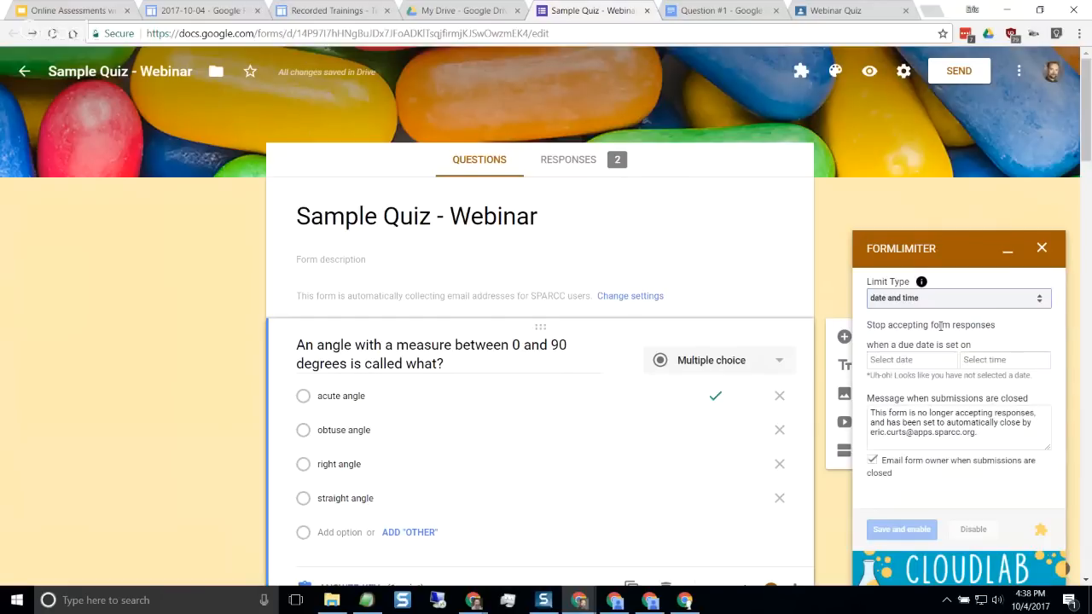
left_click(920, 361)
left_click(998, 358)
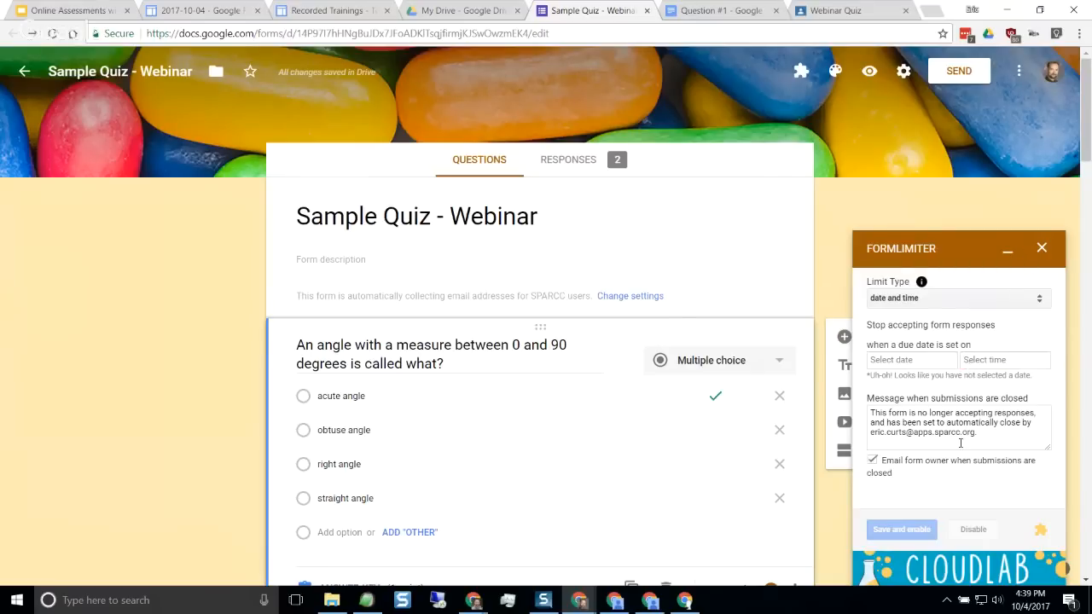
left_click(1043, 249)
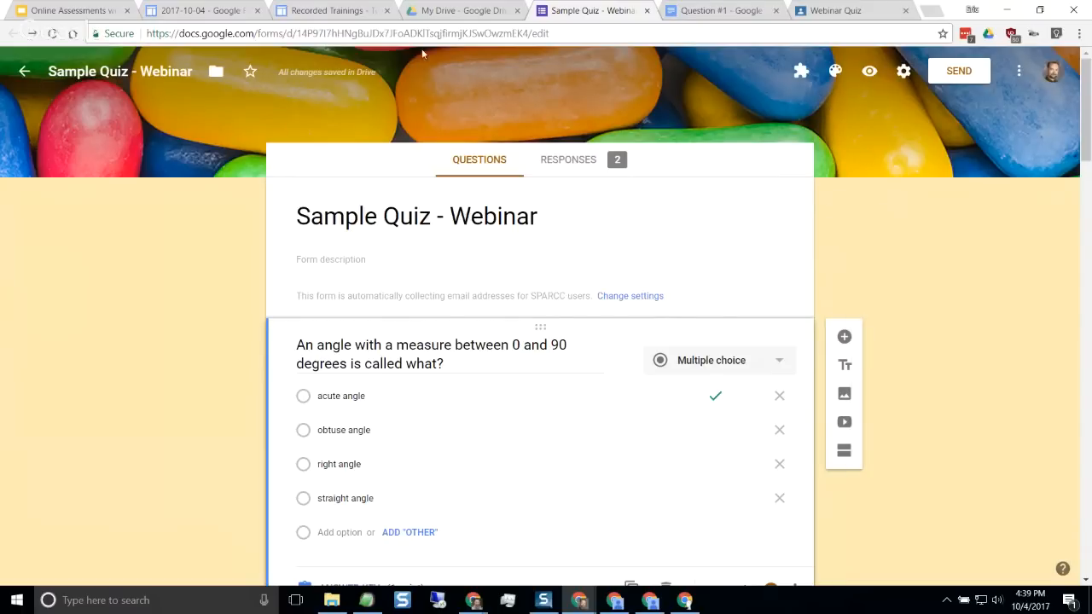
Look through the Recorded Trainings page for the Google Forms trainings and return to the quiz form
left_click(334, 12)
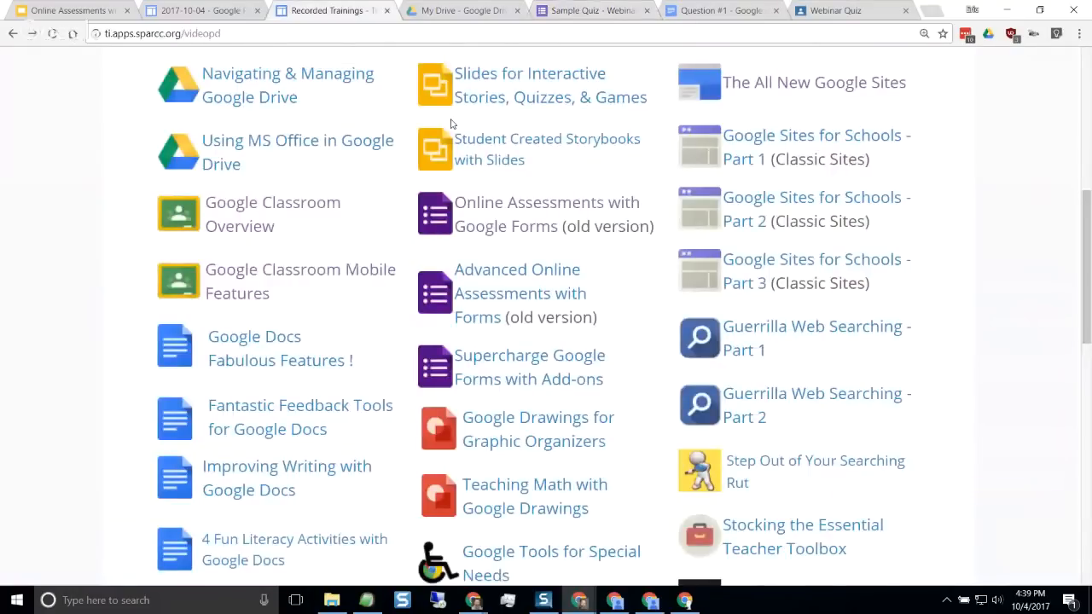
scroll(452, 124, "down", 2)
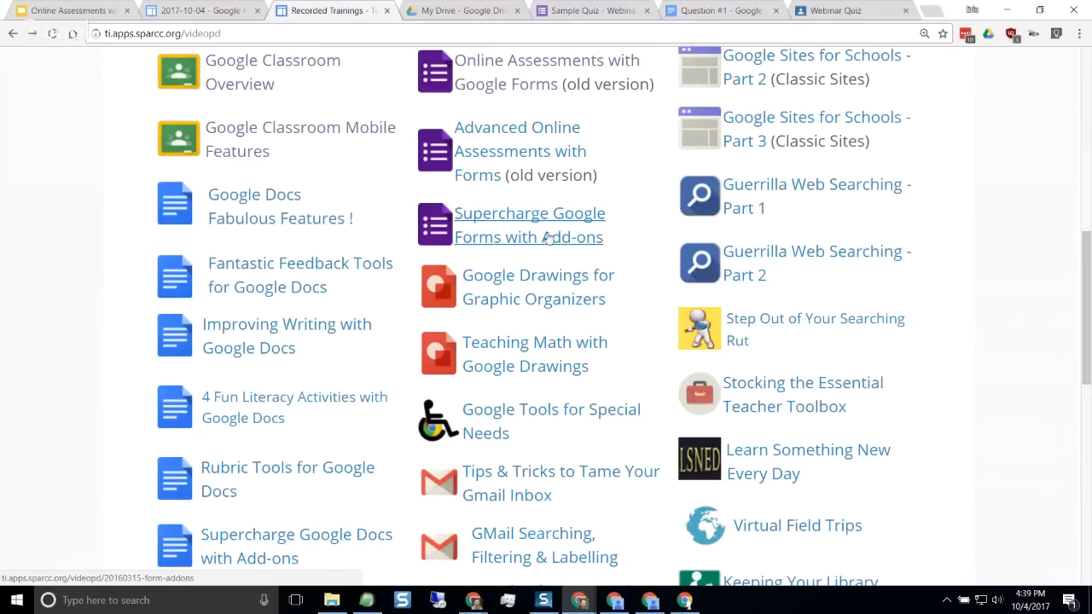
left_click(594, 12)
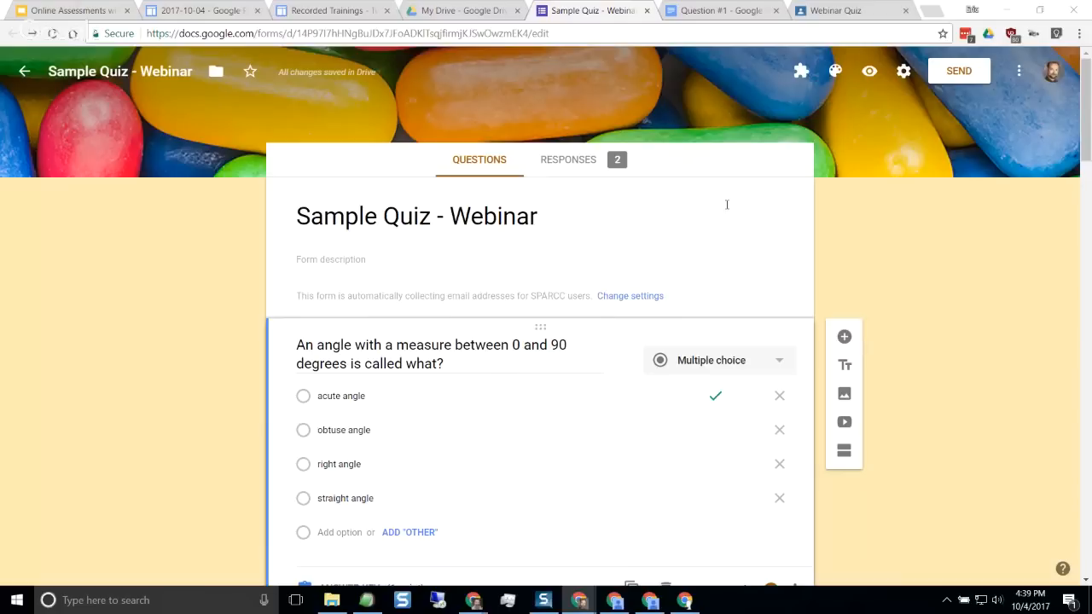
Create a new spreadsheet for the quiz's responses
left_click(575, 162)
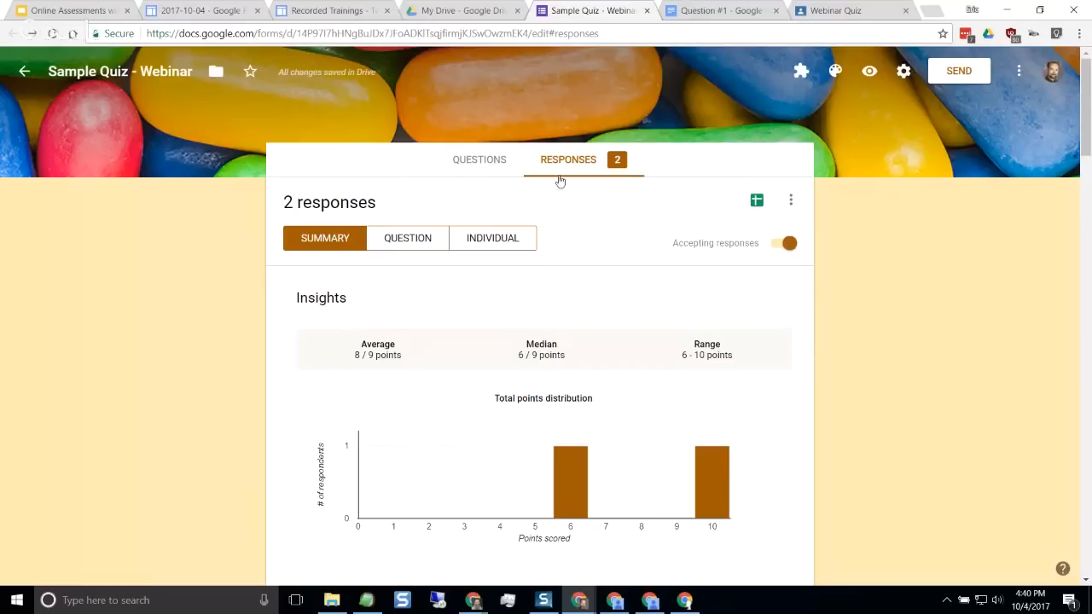
left_click(757, 201)
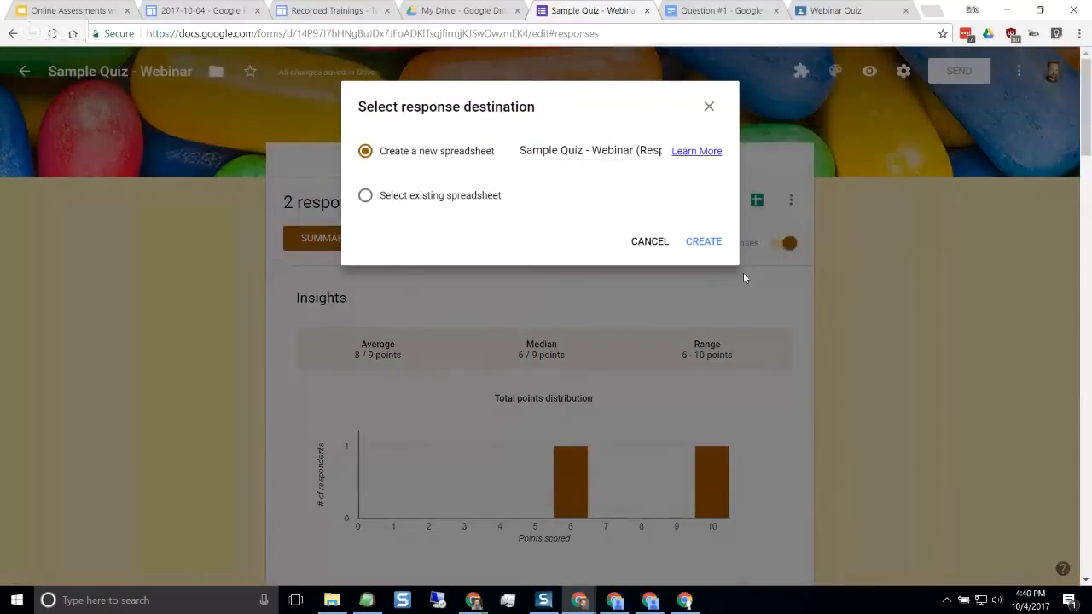
left_click(708, 250)
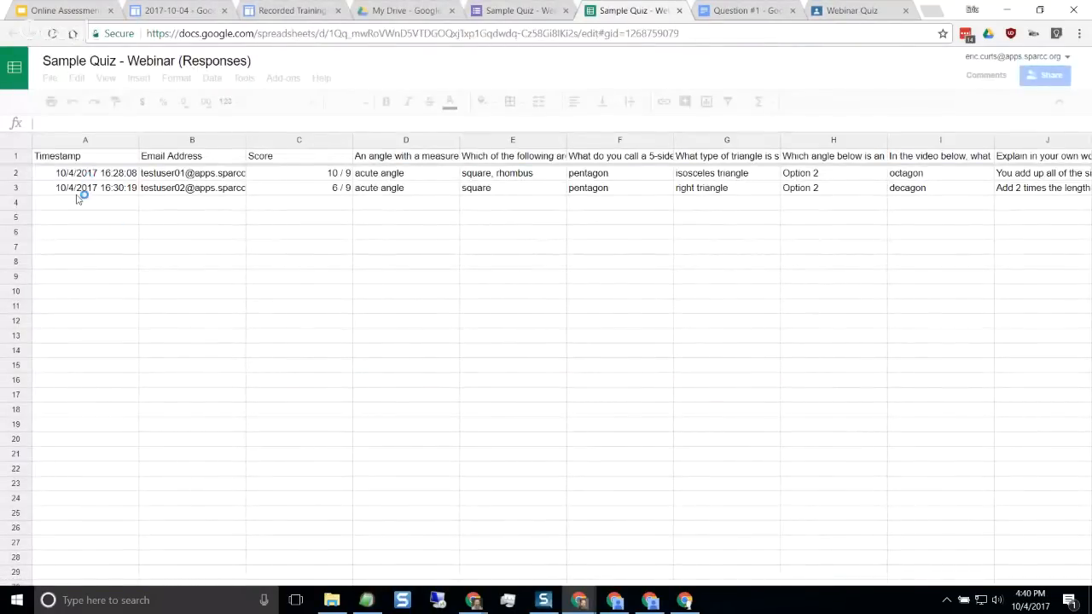
Examine the e-mail addresses, scores and answers in the responses spreadsheet at a larger zoom, and reset the zoom
left_click(195, 176)
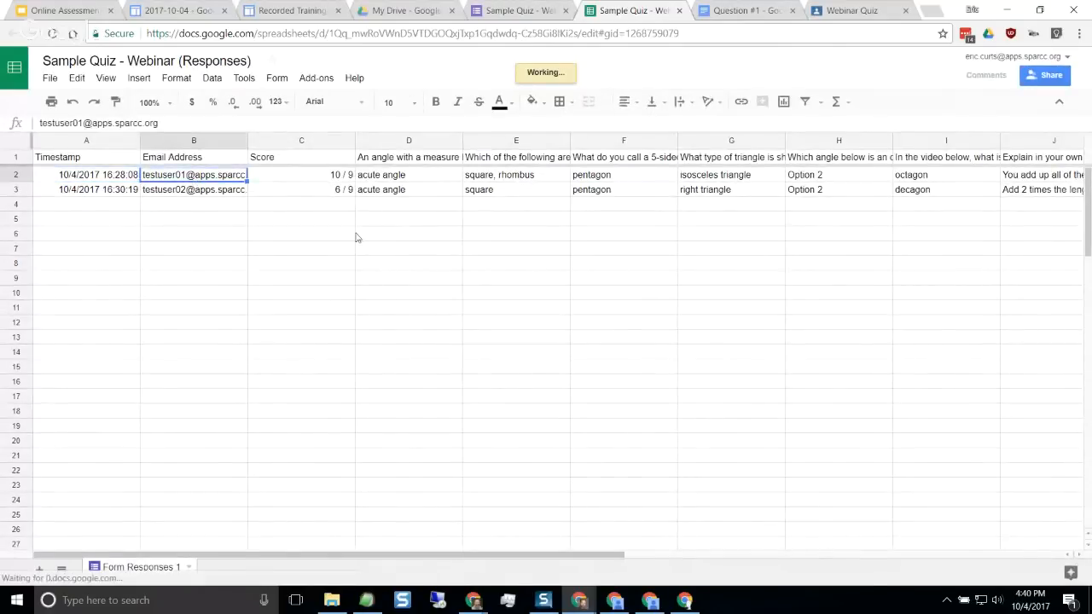
left_click(322, 190)
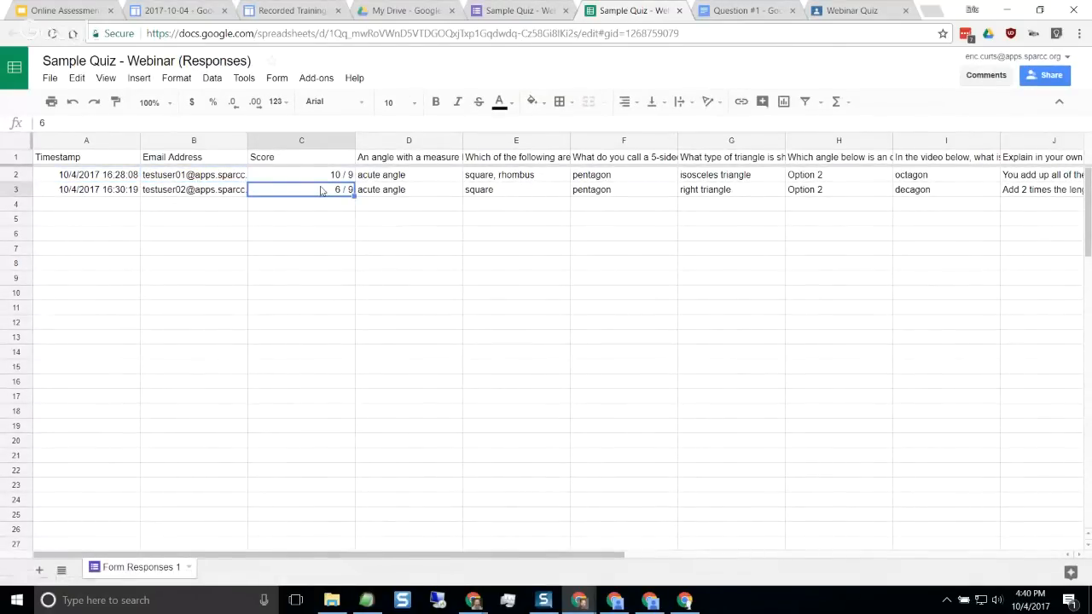
key("ctrl+plus")
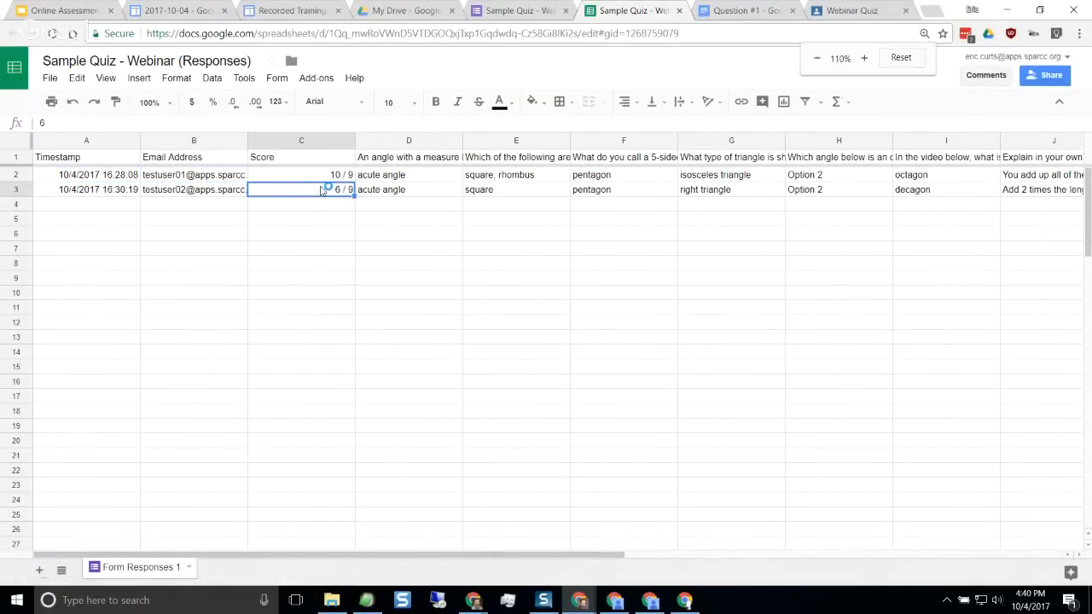
key("ctrl+plus")
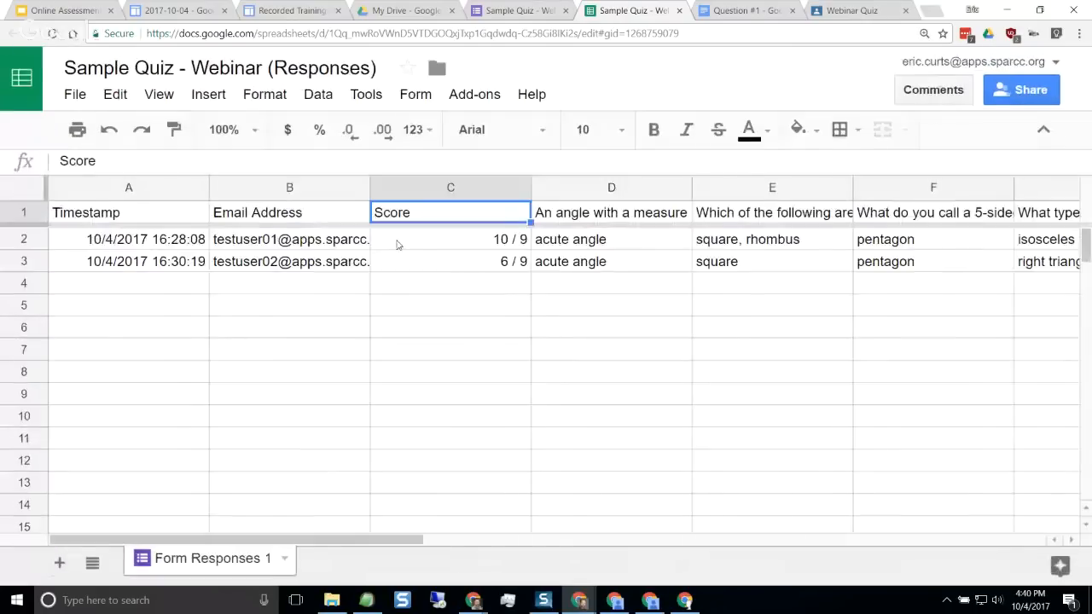
left_click(611, 246)
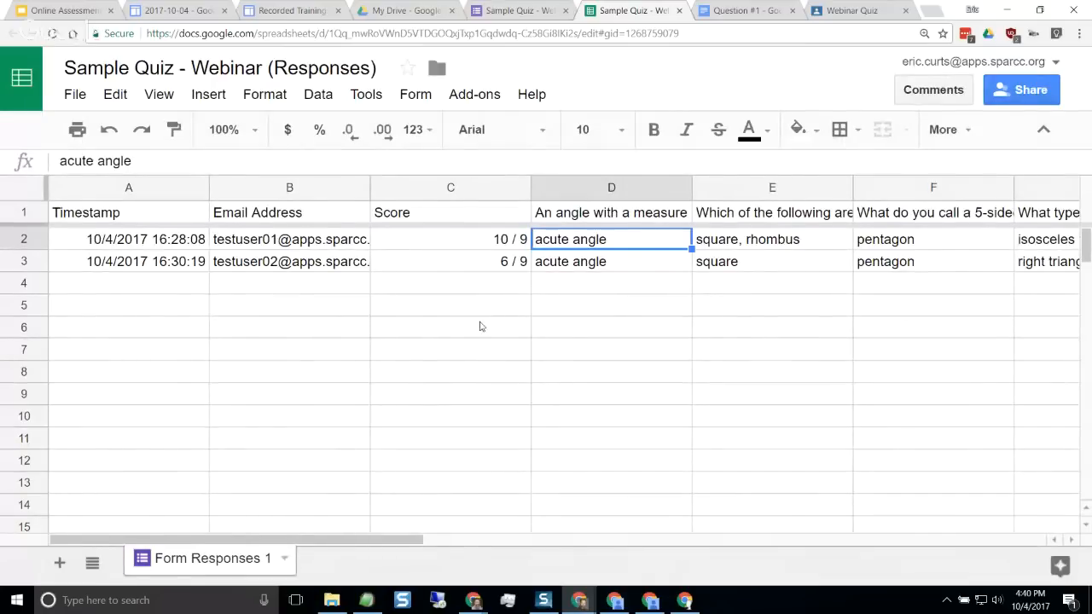
left_click(481, 325)
key("ctrl+0")
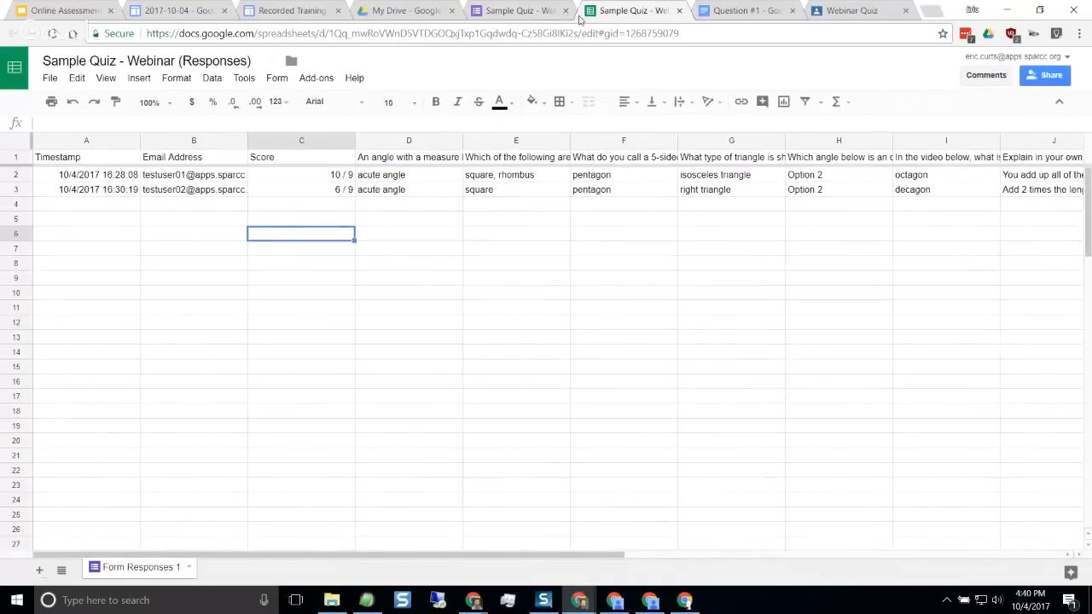
Compare the form's response summary with the responses spreadsheet, and switch to the Online Assessments slide presentation
left_click(529, 12)
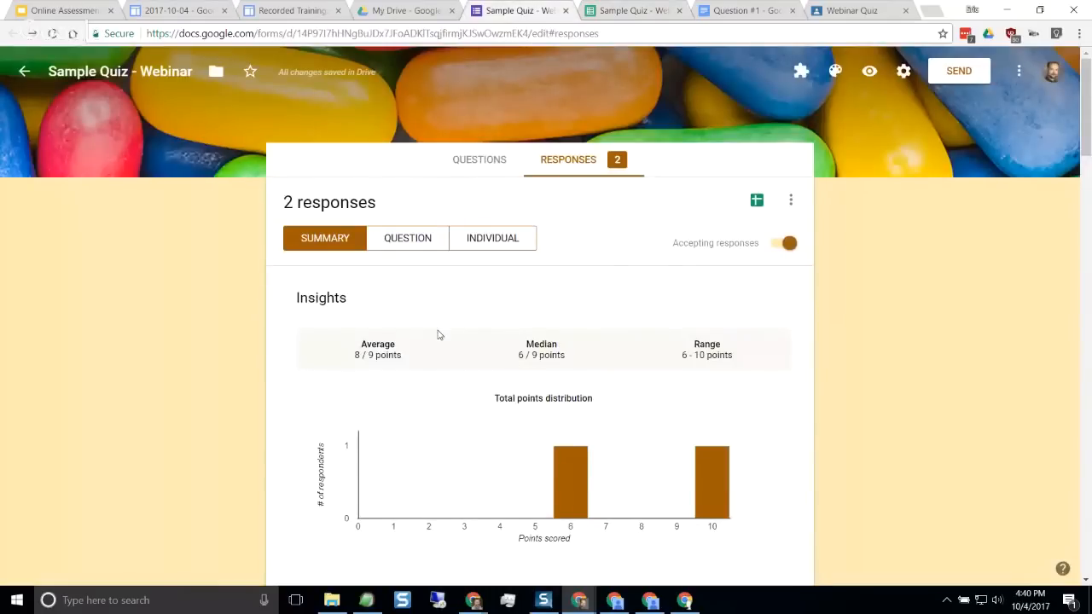
left_click(599, 11)
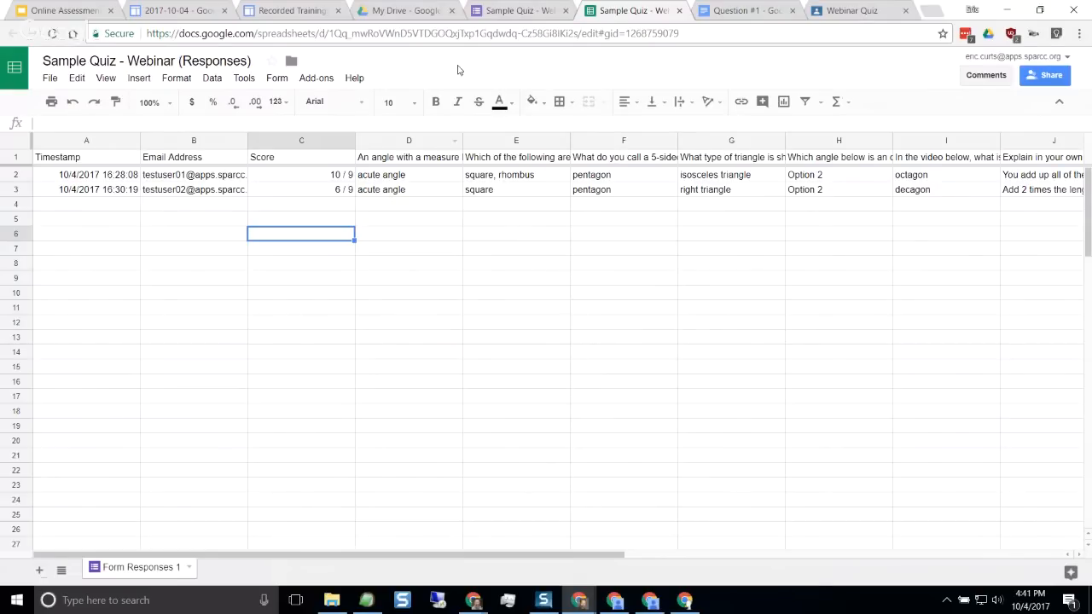
left_click(506, 12)
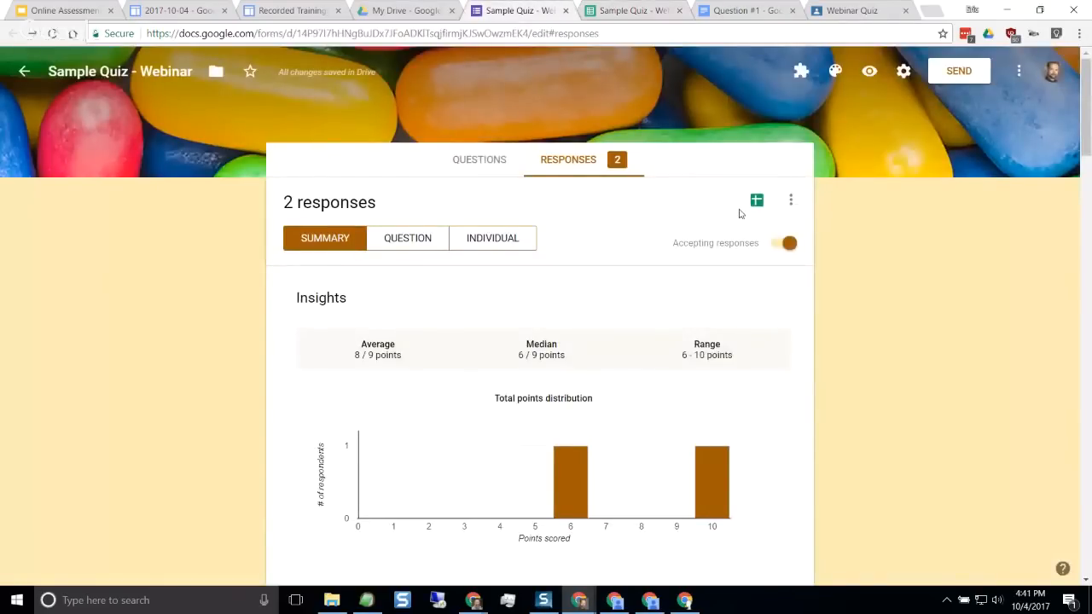
left_click(627, 12)
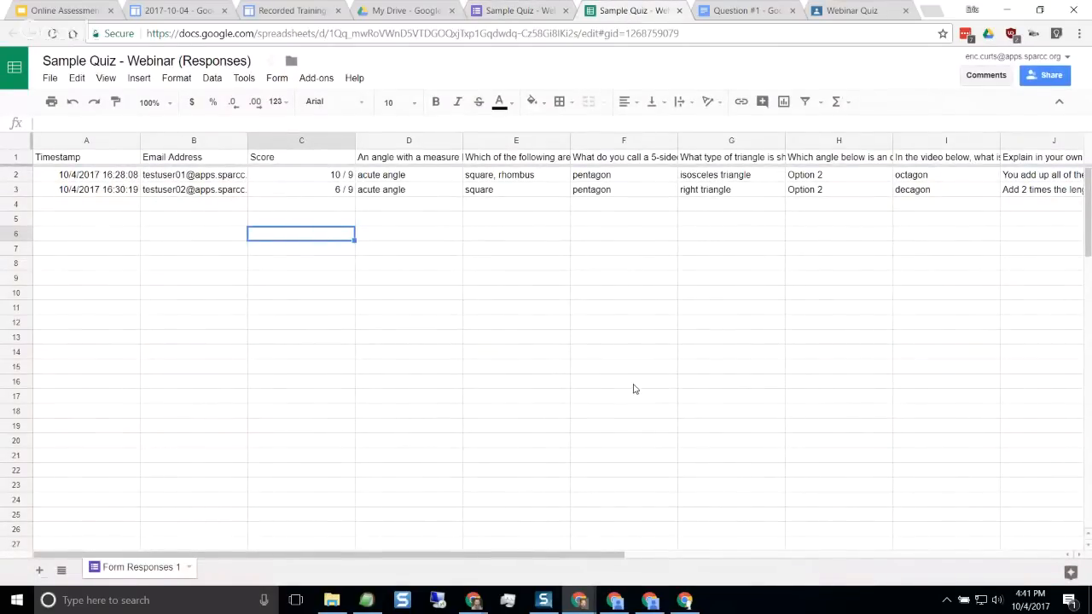
left_click(535, 12)
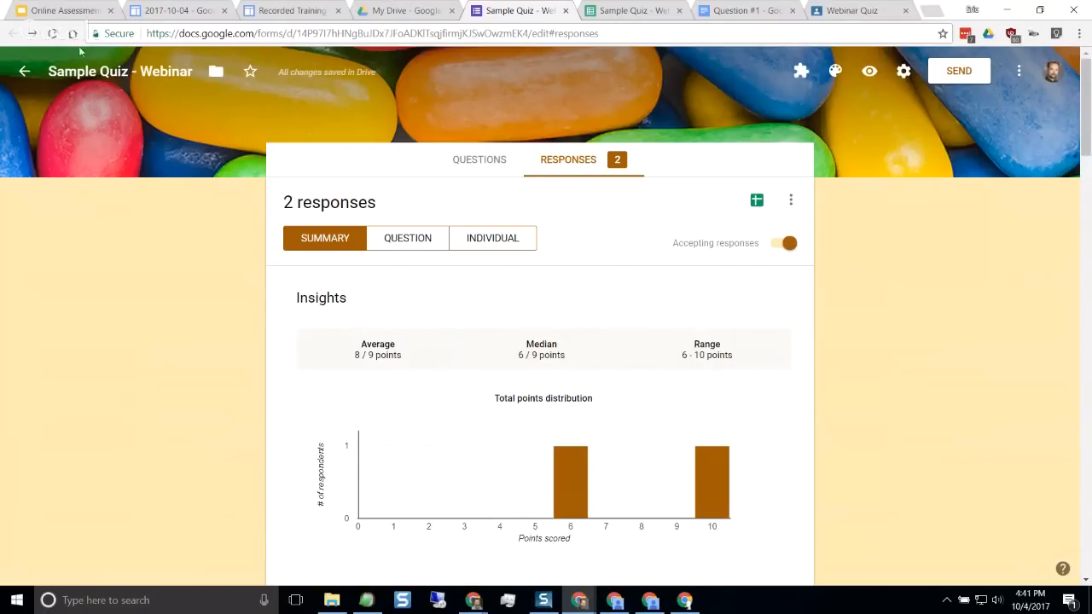
left_click(60, 10)
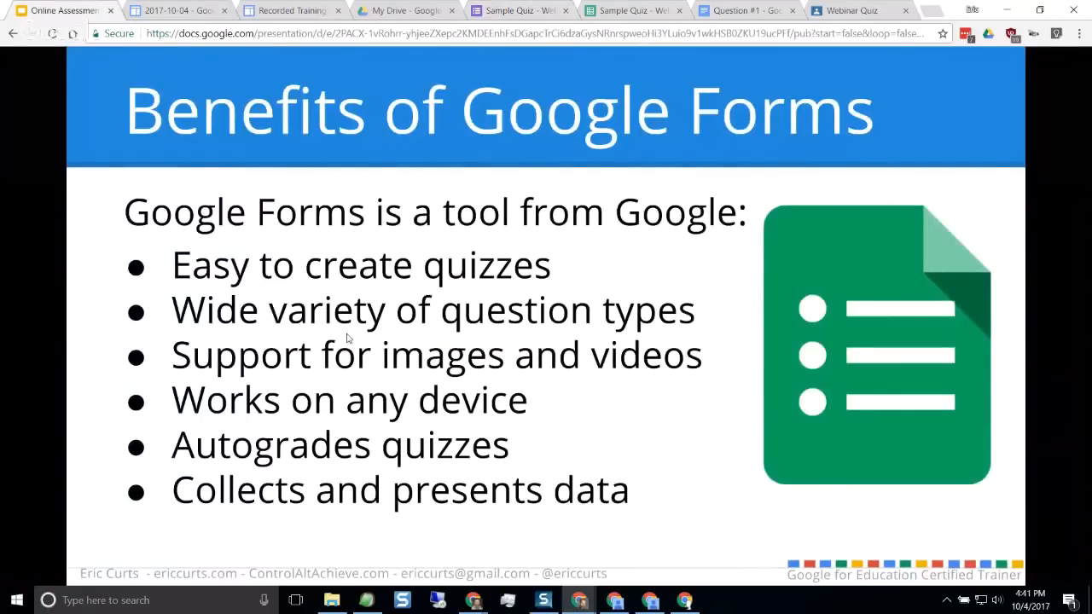